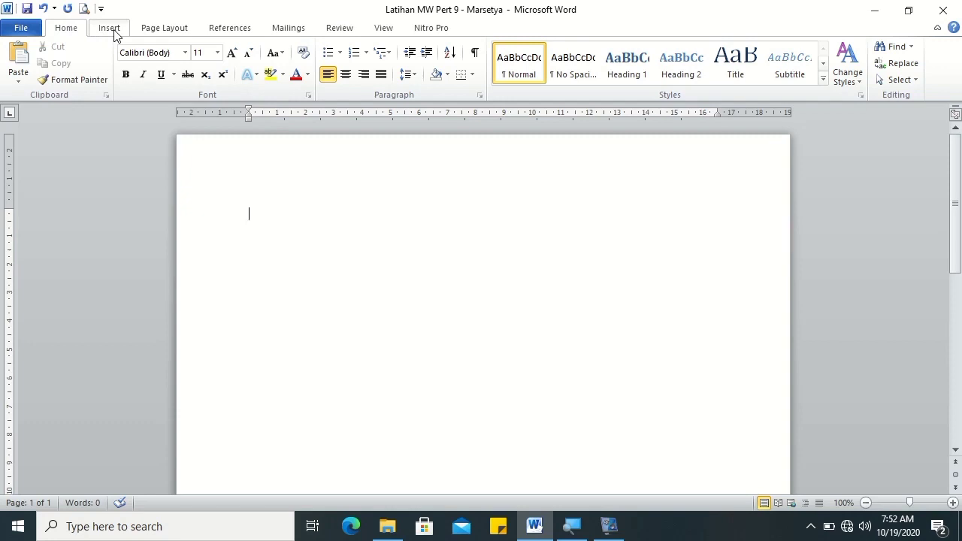
Insert a table of 3 columns and 8 rows into the empty document
click(113, 31)
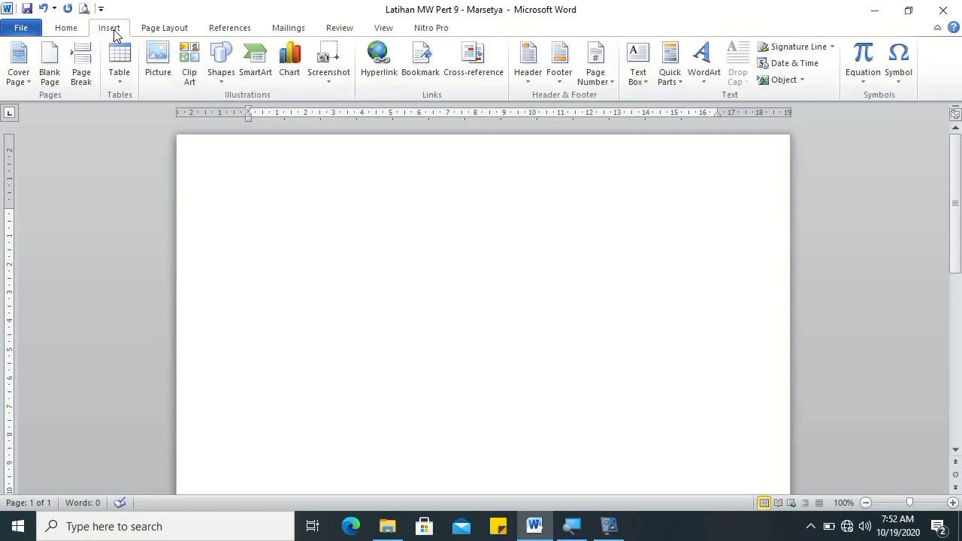
click(118, 85)
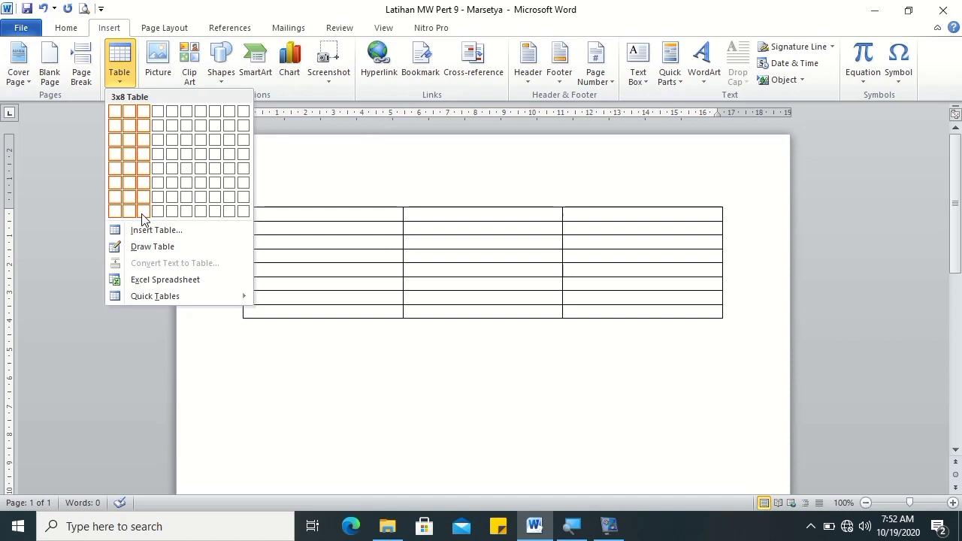
click(143, 213)
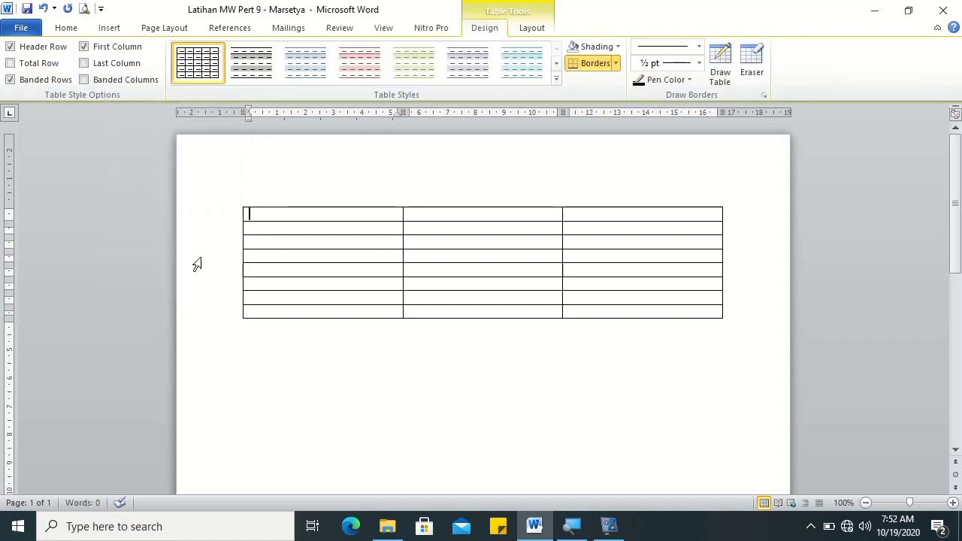
Insert a second table below the first with 3 columns, 2 rows and the AutoFit to window behavior
click(287, 388)
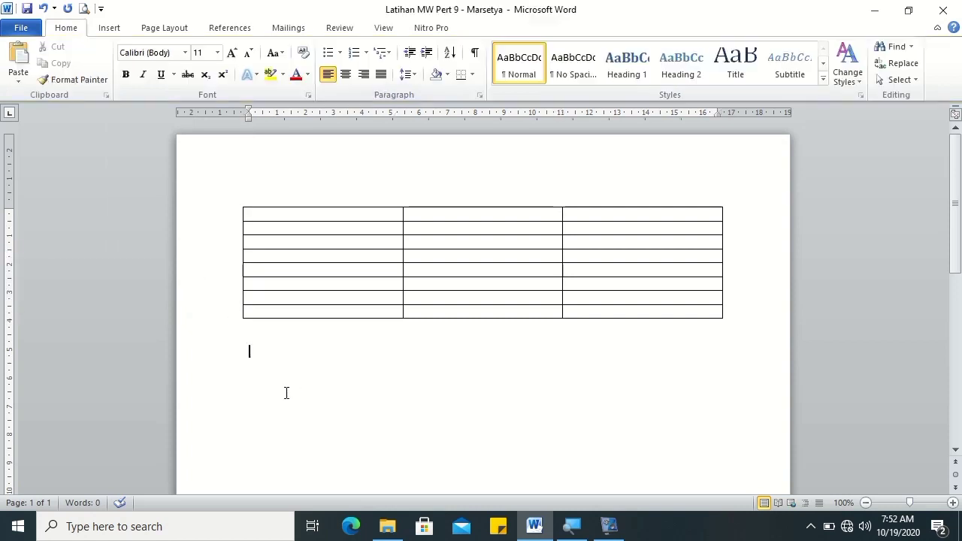
click(106, 28)
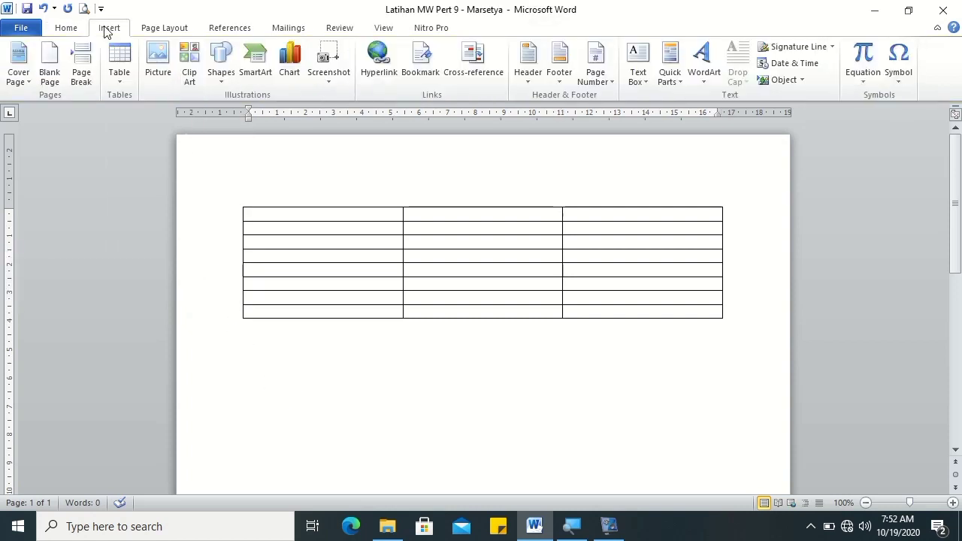
click(119, 82)
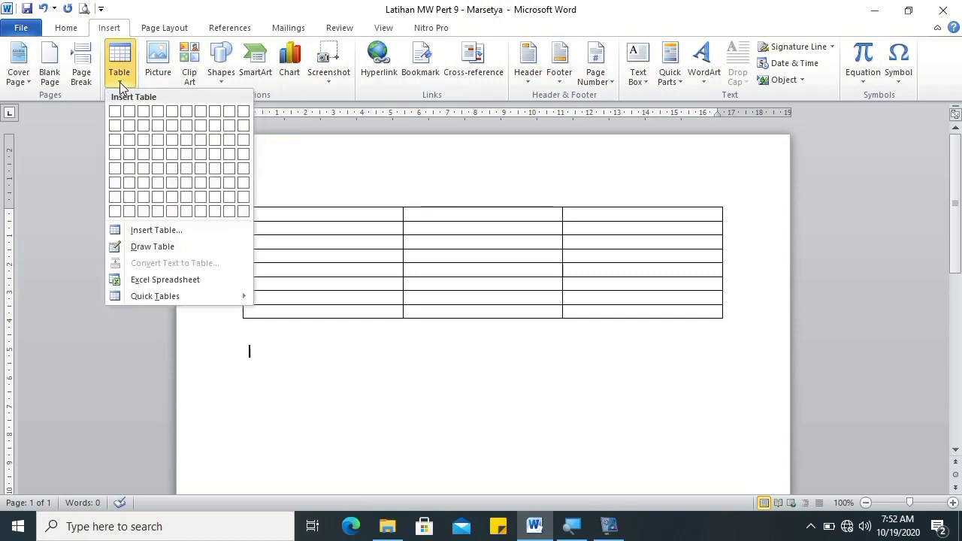
click(160, 238)
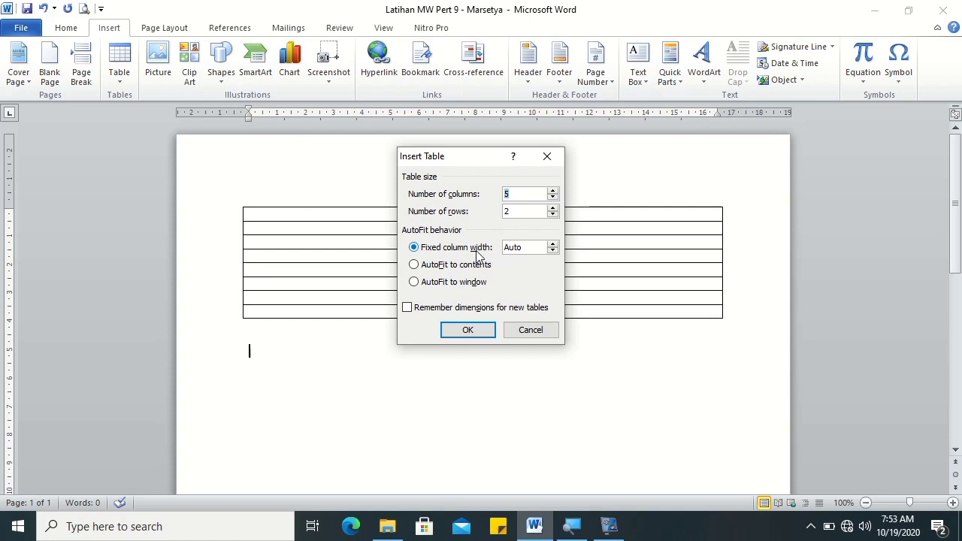
click(442, 269)
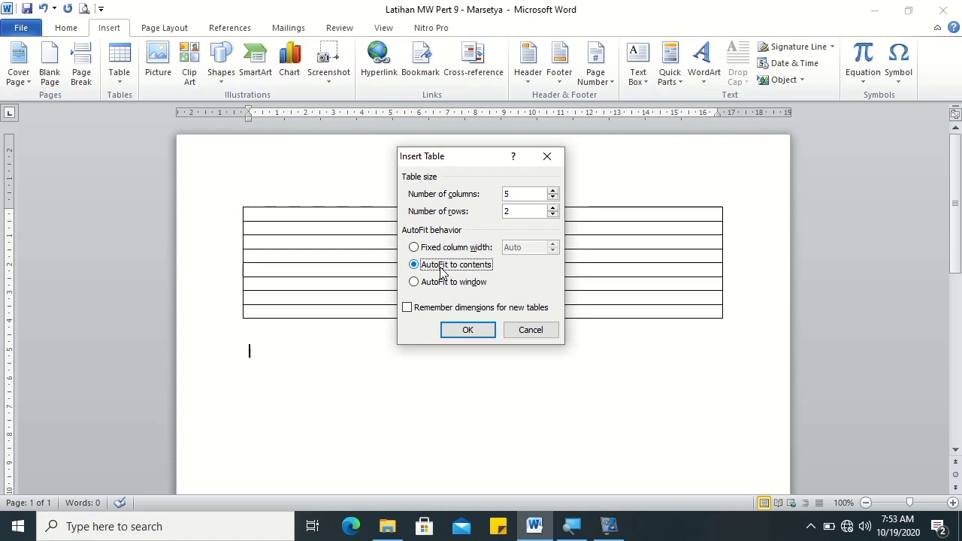
click(414, 284)
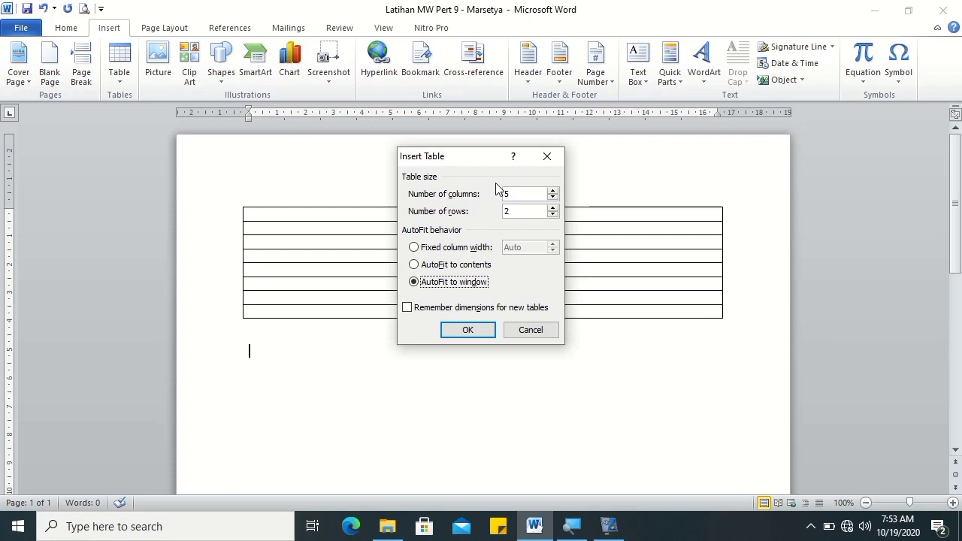
drag(518, 194, 499, 193)
text(3)
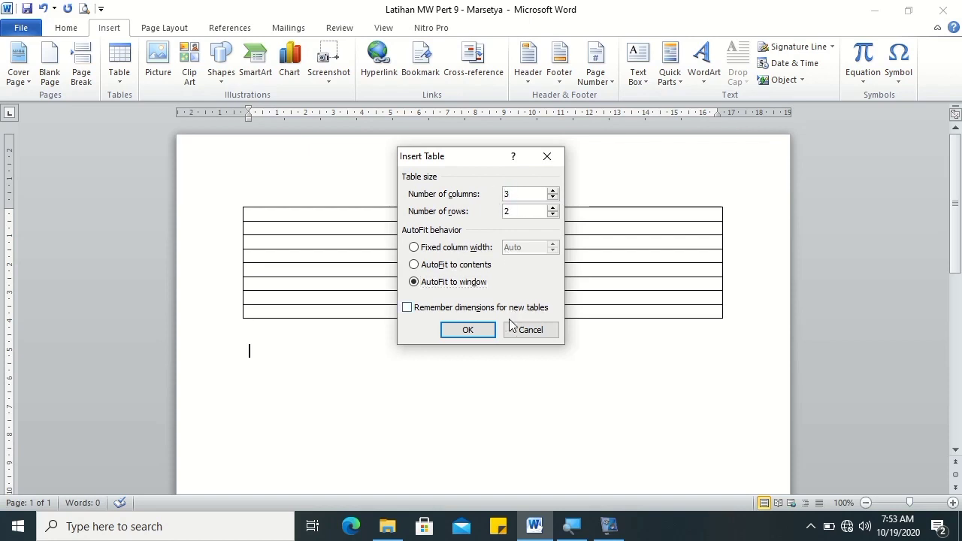
click(459, 329)
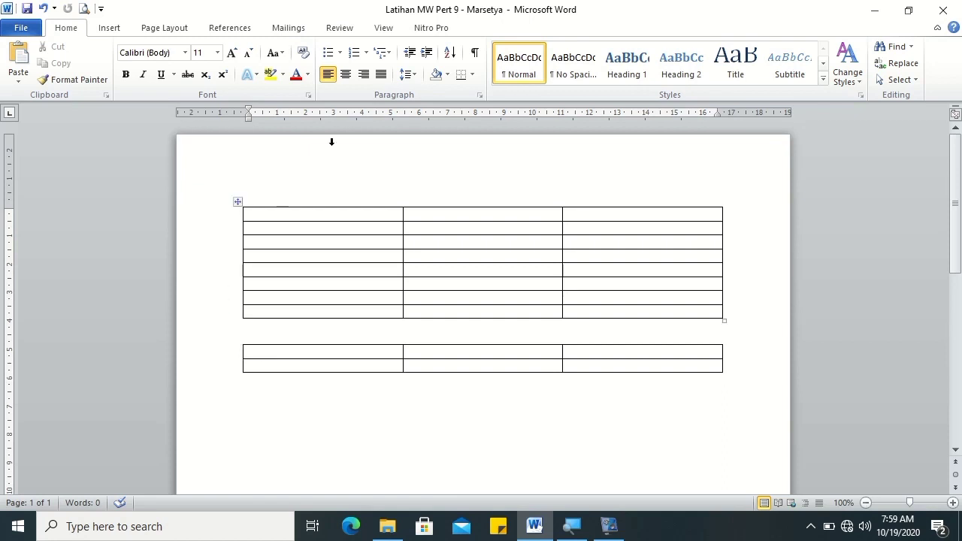
Enter "contoh" in the first cell of the second table
click(263, 351)
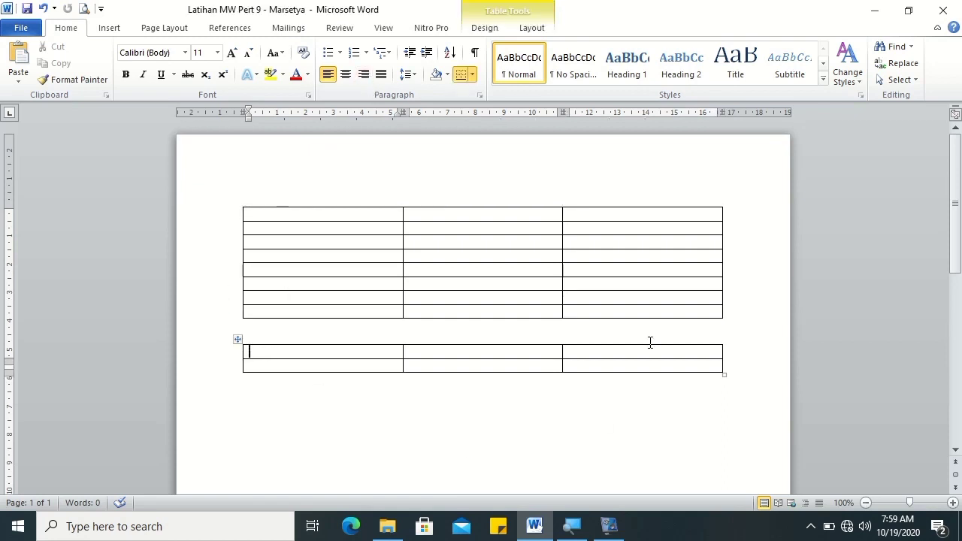
click(532, 30)
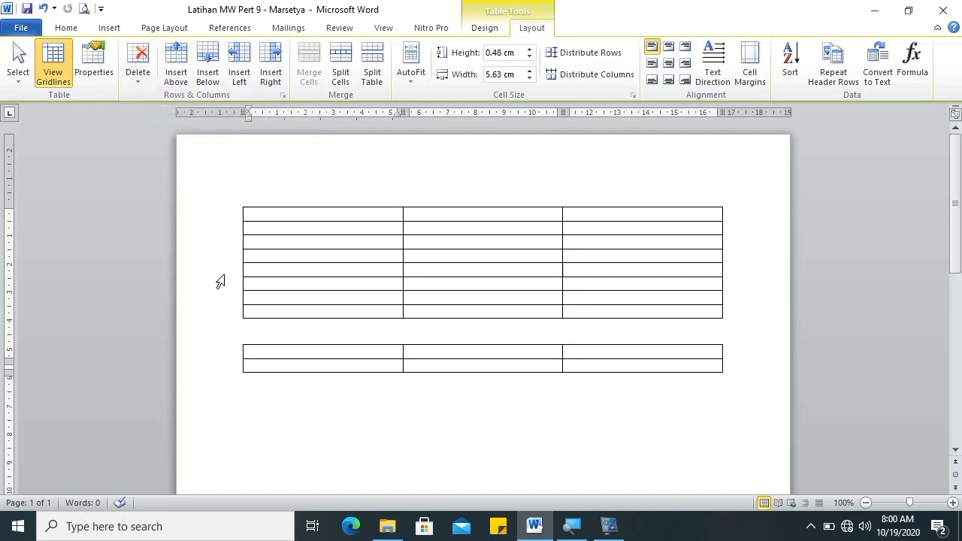
text(contoh)
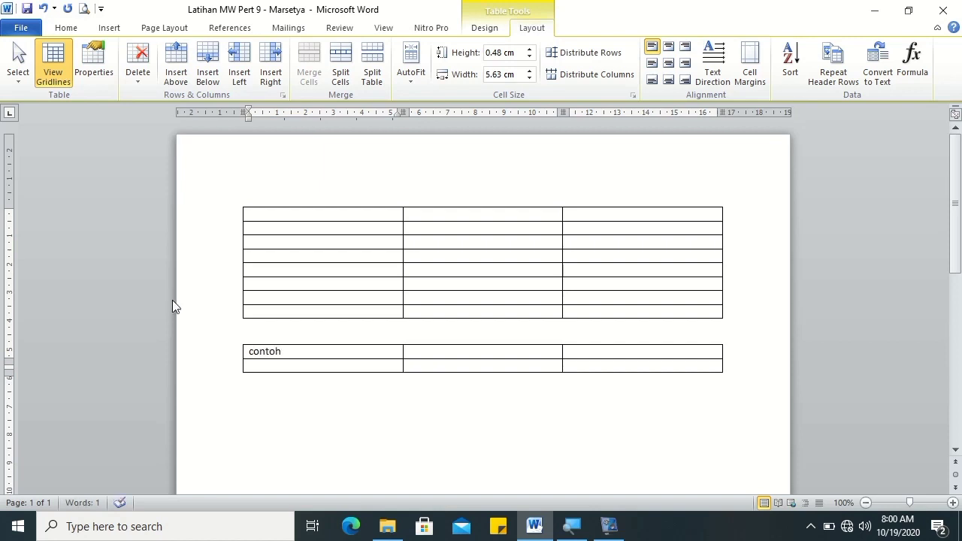
Add an empty row above and another below the "contoh" row in the second table
click(175, 77)
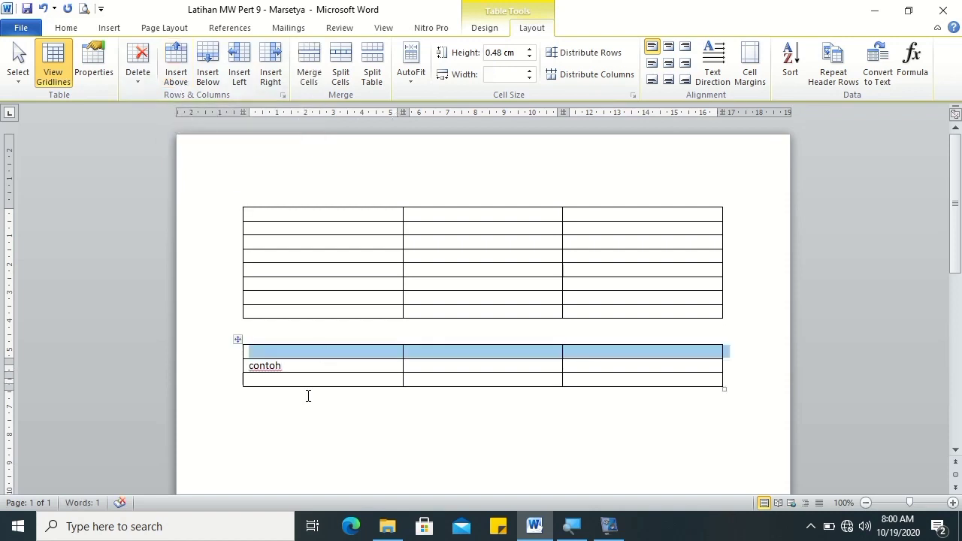
click(291, 365)
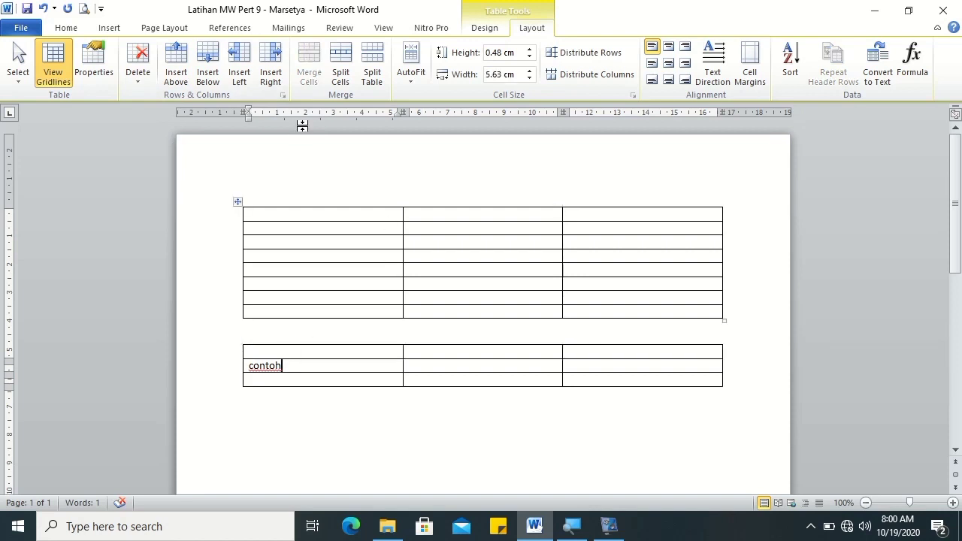
click(213, 83)
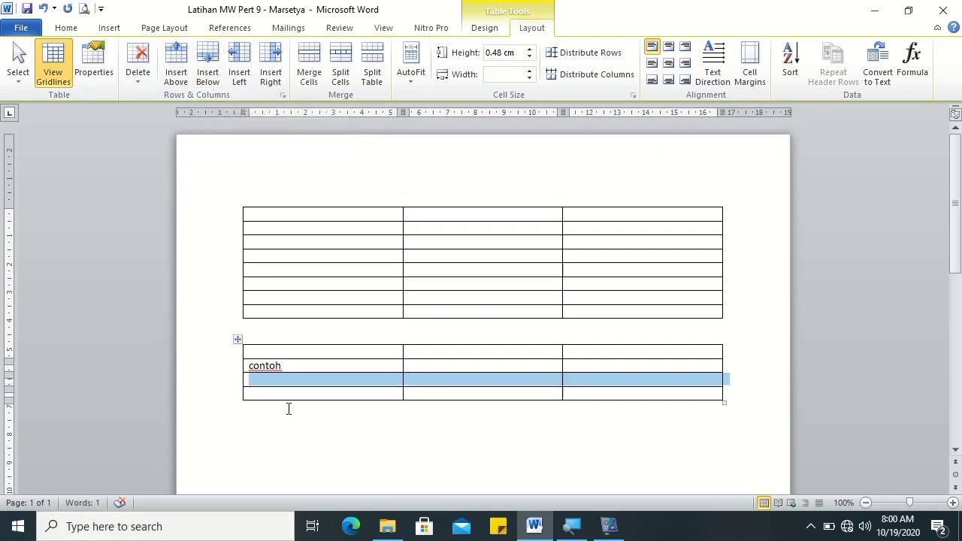
Add an empty column on each side of the "contoh" column in the second table
click(286, 366)
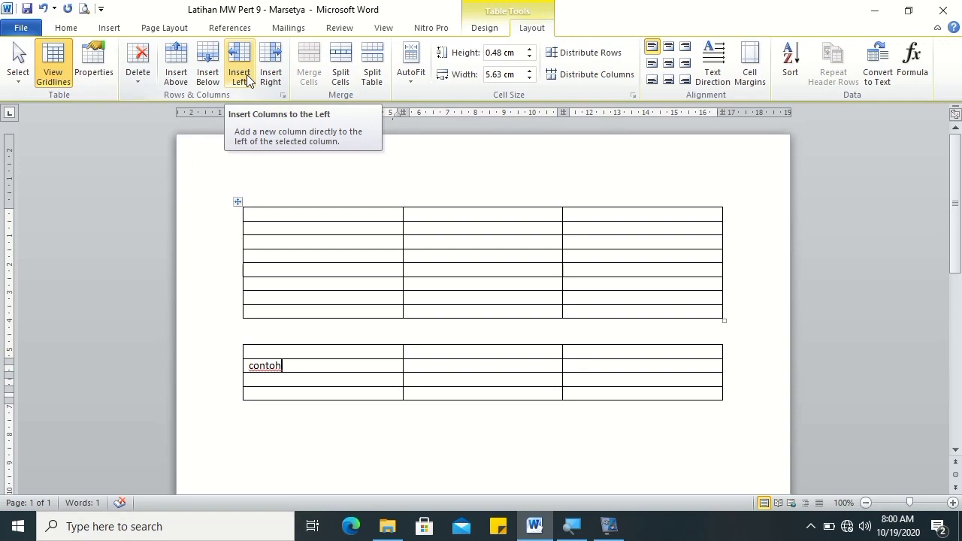
click(247, 75)
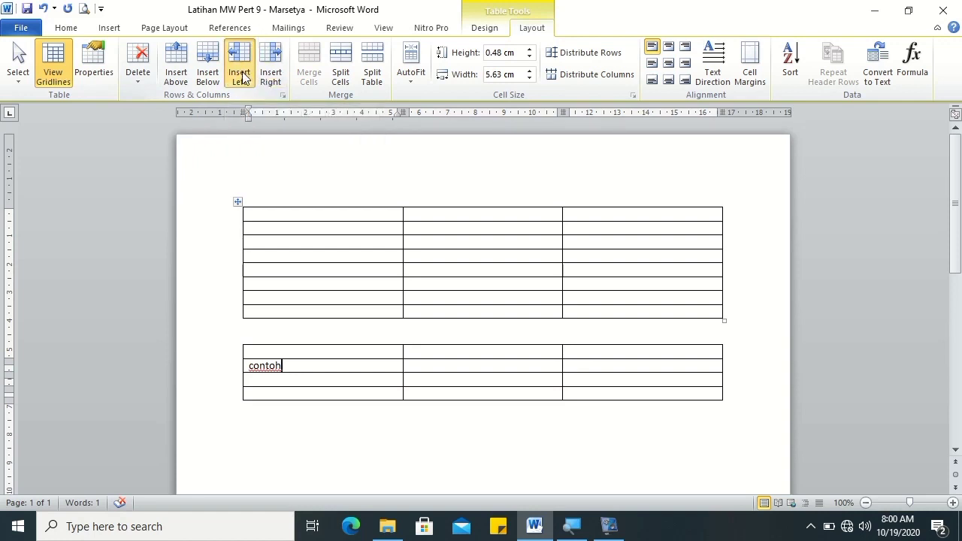
click(419, 365)
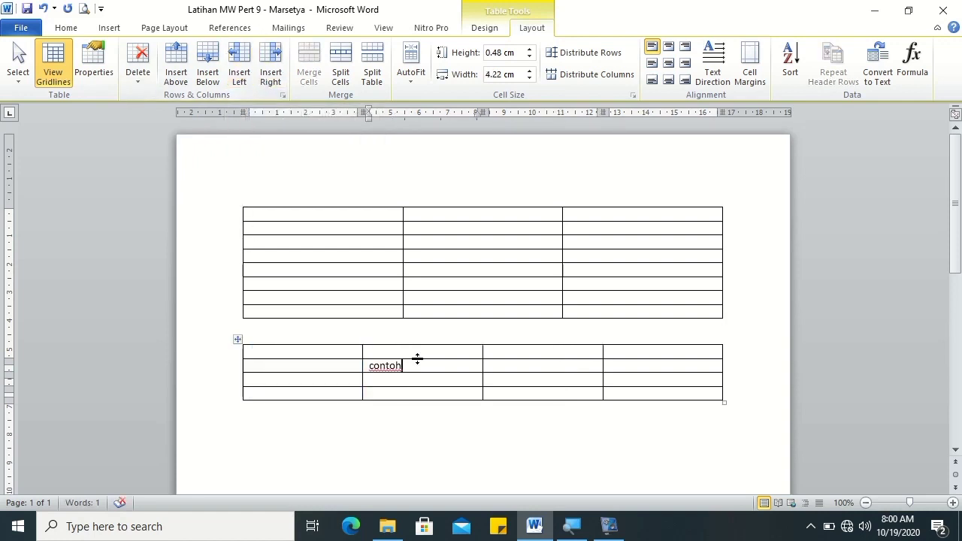
click(271, 73)
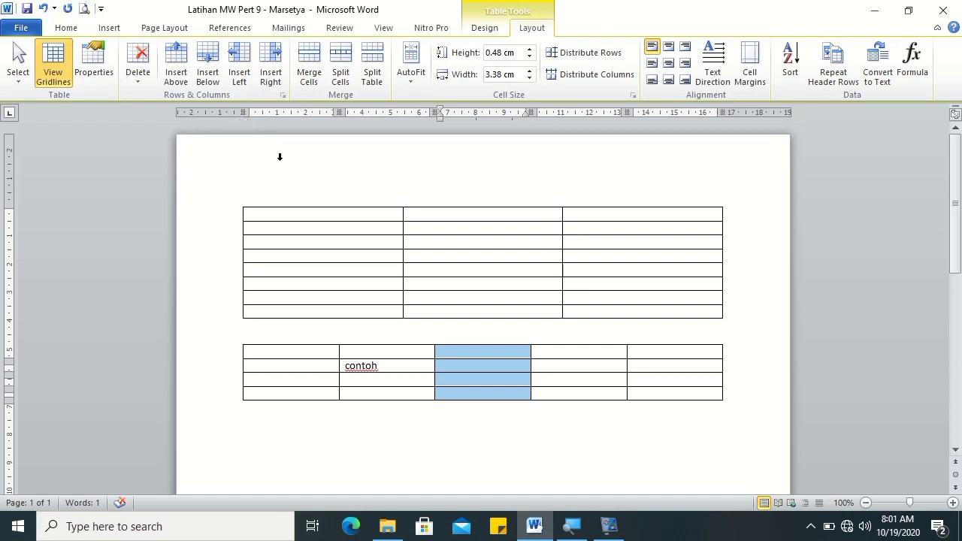
Delete the cells of the new column right of "contoh" using the Shift cells left option
click(138, 76)
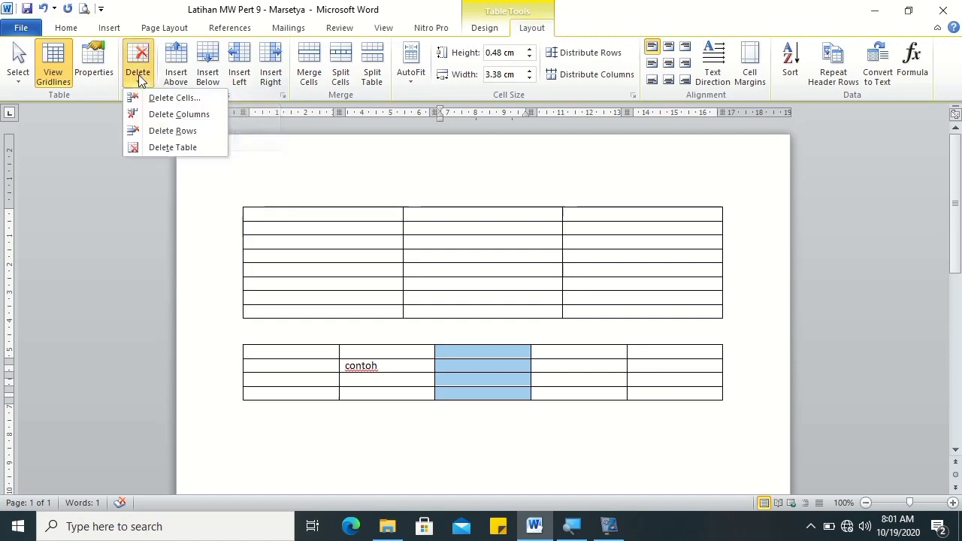
click(183, 97)
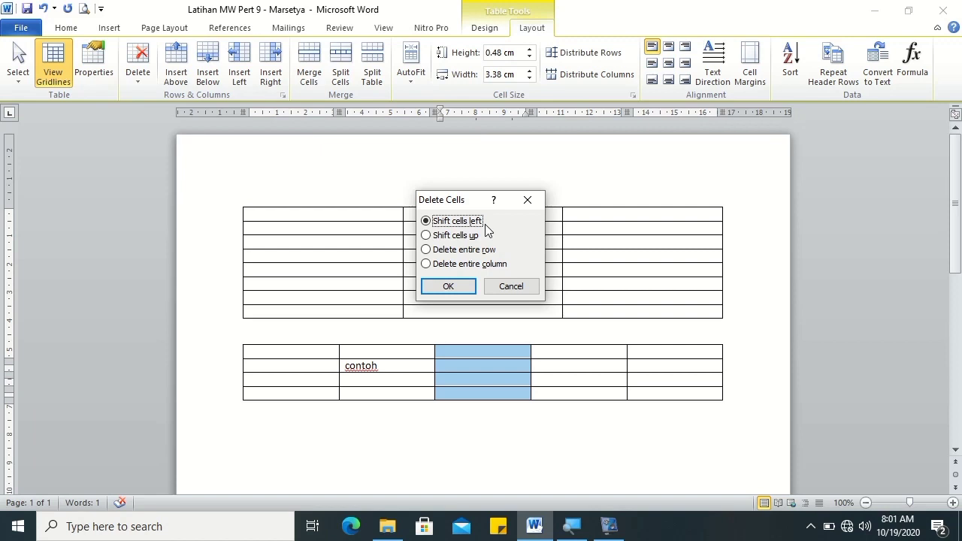
click(456, 289)
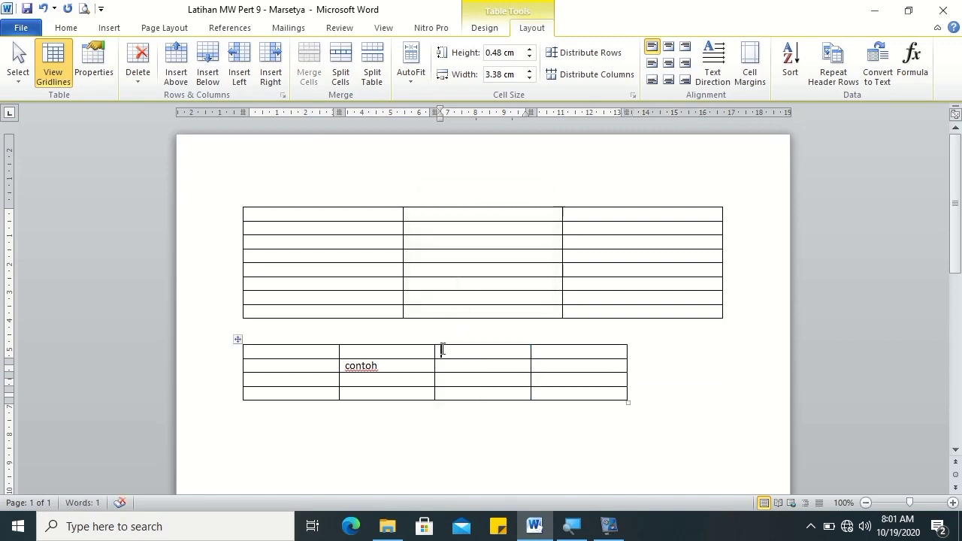
click(135, 85)
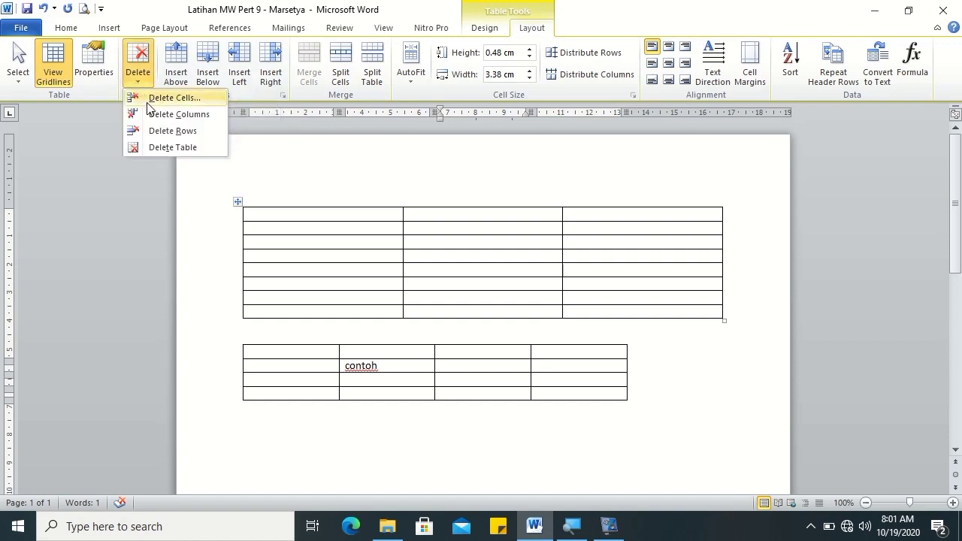
click(150, 103)
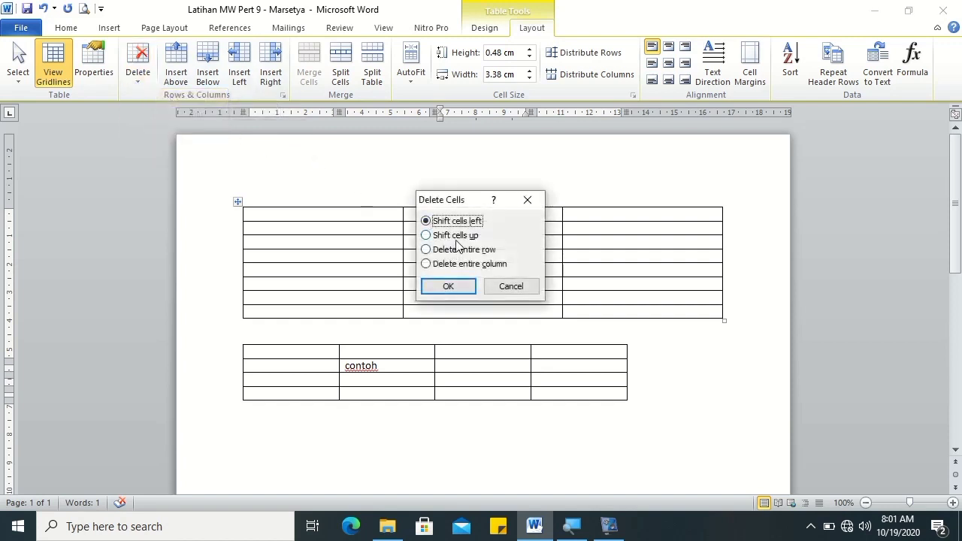
click(462, 238)
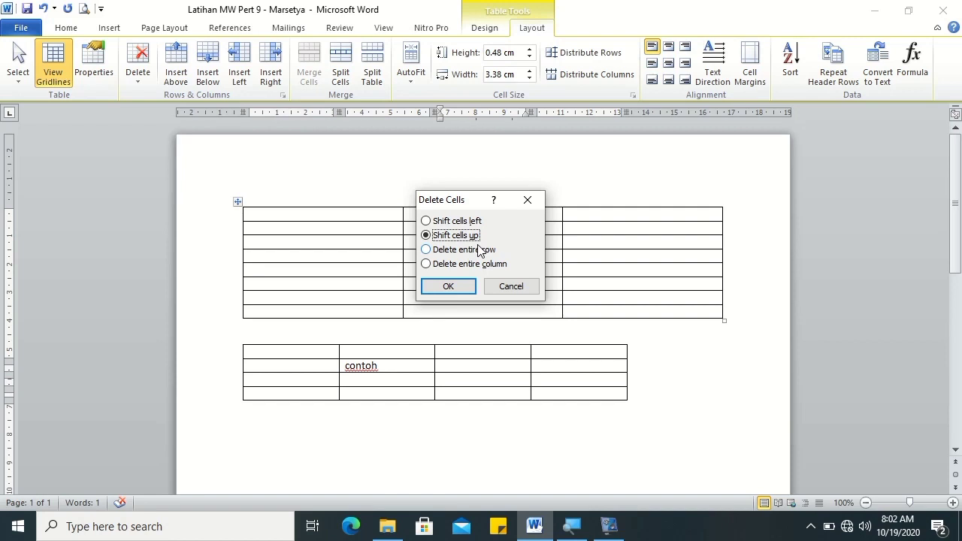
click(508, 289)
Delete the top cell of the second table's third column using the Shift cells up option
click(455, 354)
click(144, 75)
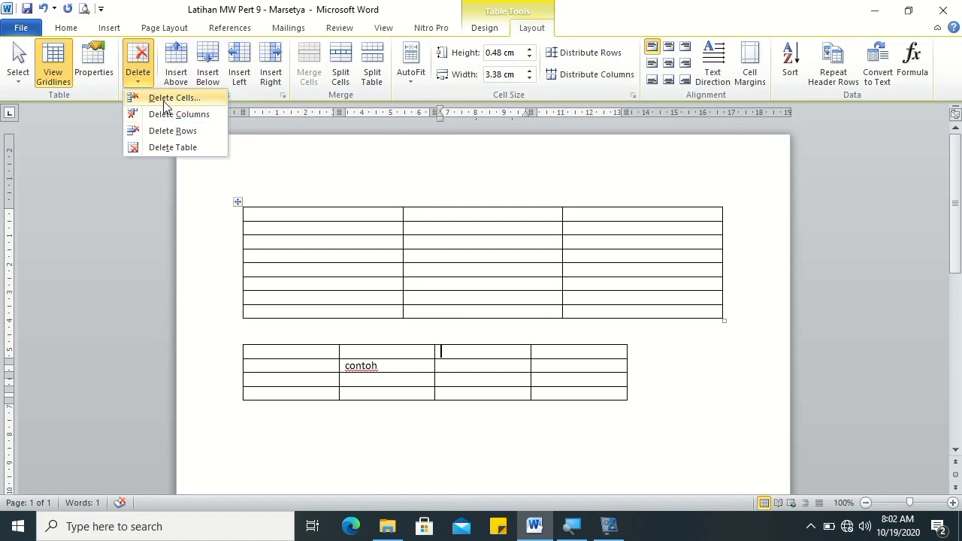
click(165, 99)
click(445, 235)
click(448, 286)
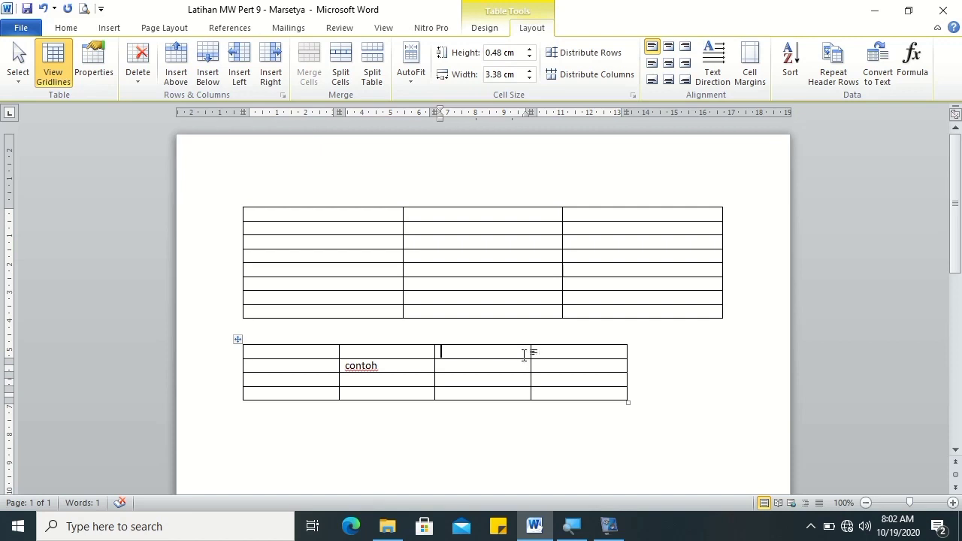
Delete all cells of the second table's empty first row using the Shift cells up option
drag(475, 358, 570, 361)
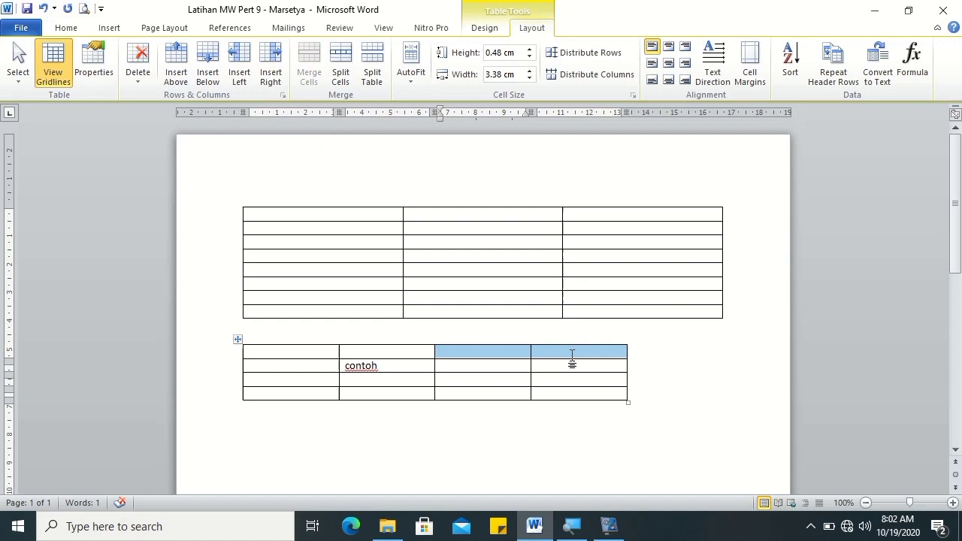
click(296, 352)
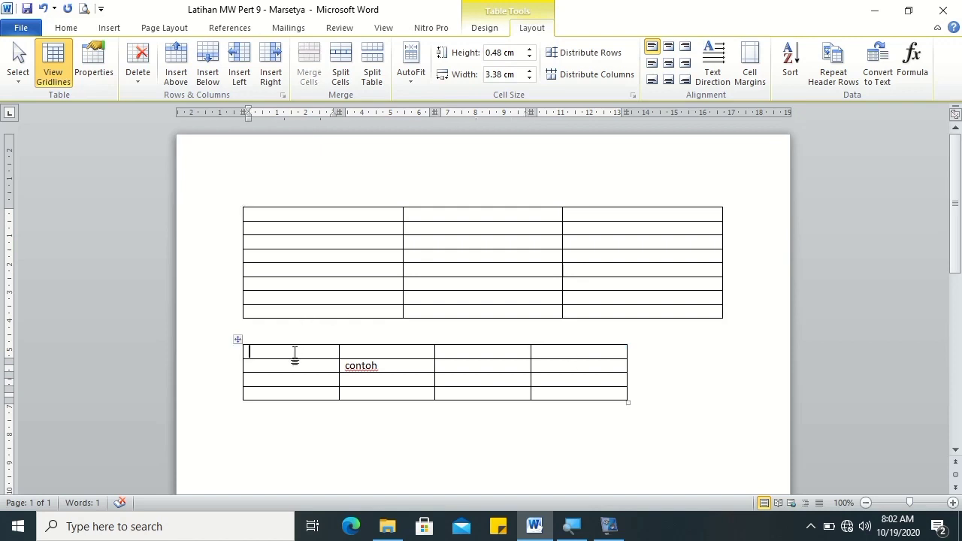
drag(295, 353, 539, 358)
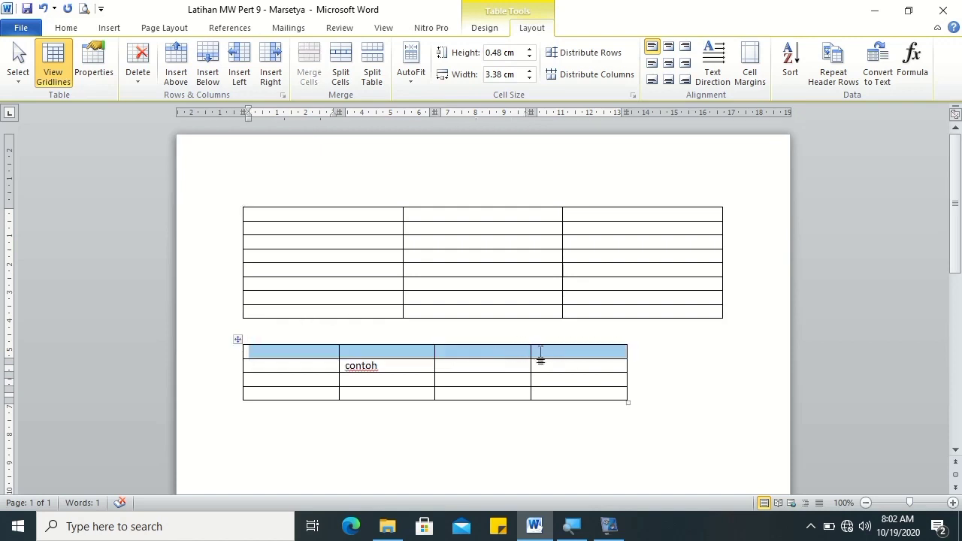
click(137, 75)
click(161, 101)
click(442, 238)
click(448, 288)
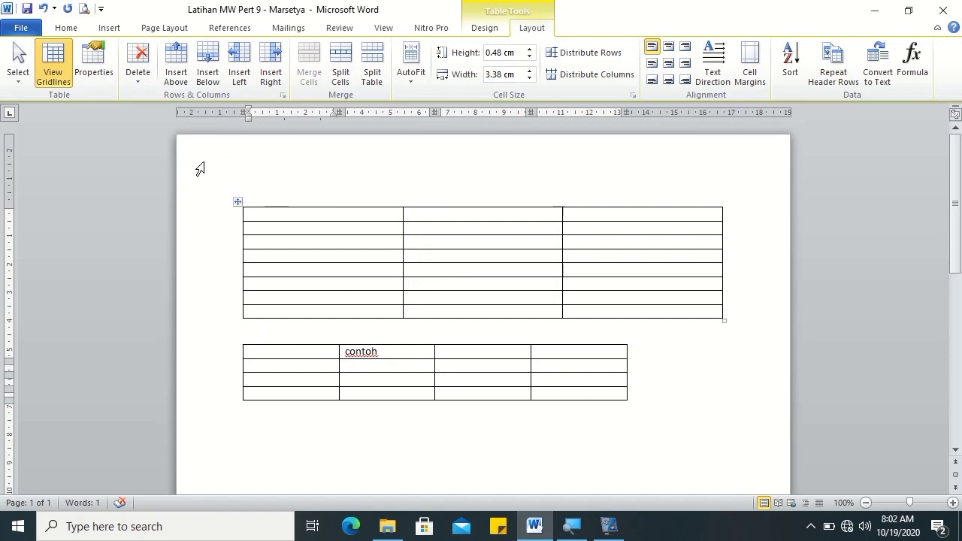
Delete the second table's row containing "contoh" using the Delete entire row option
click(141, 78)
click(168, 100)
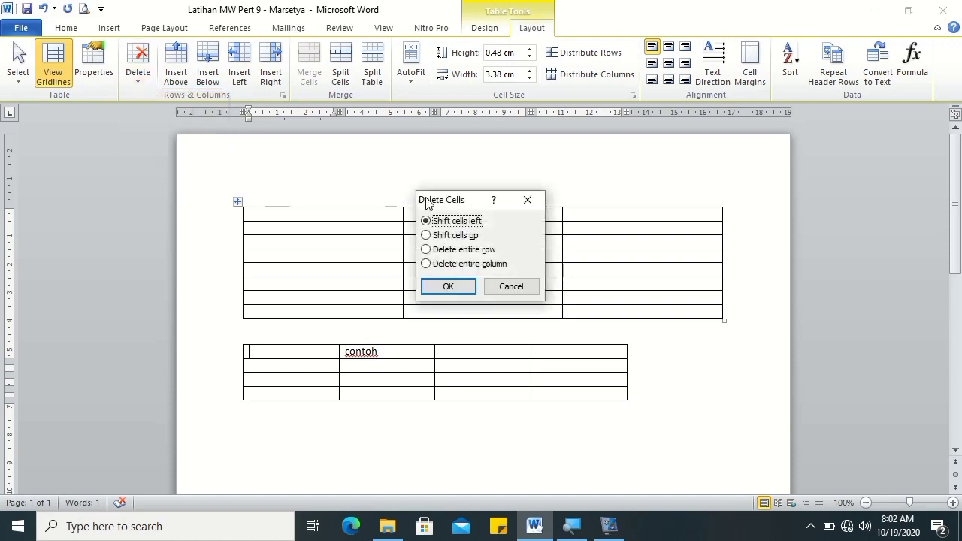
click(441, 254)
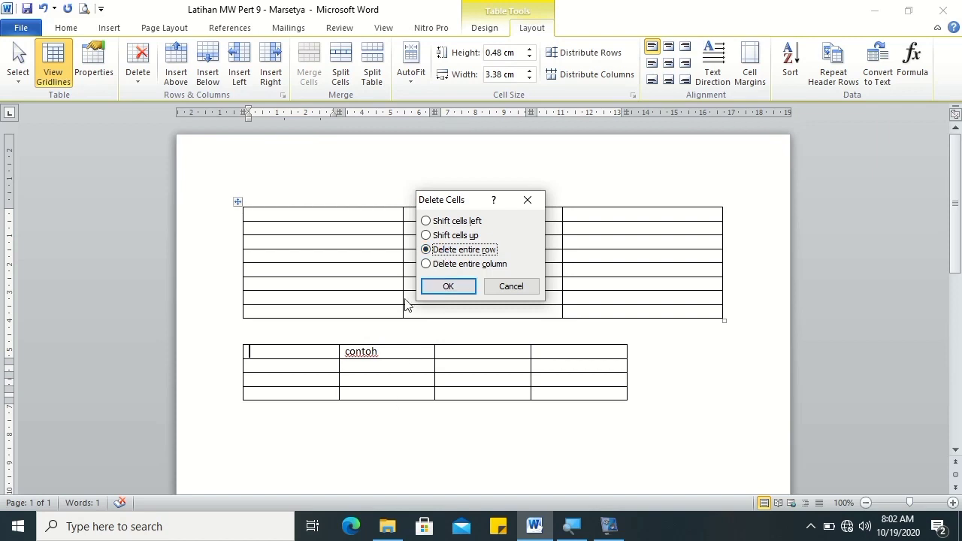
click(462, 286)
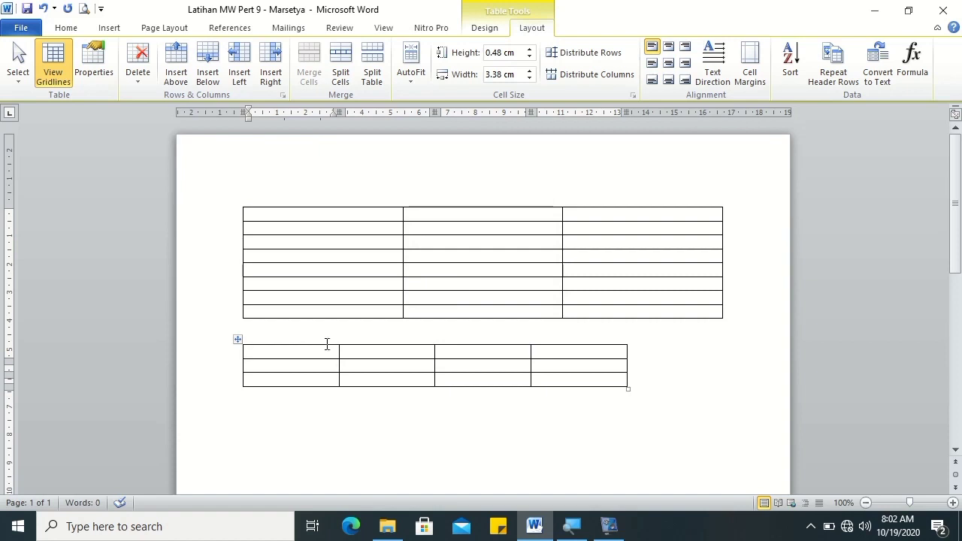
Delete the second table's first column using the Delete entire column option of Delete Cells
click(140, 73)
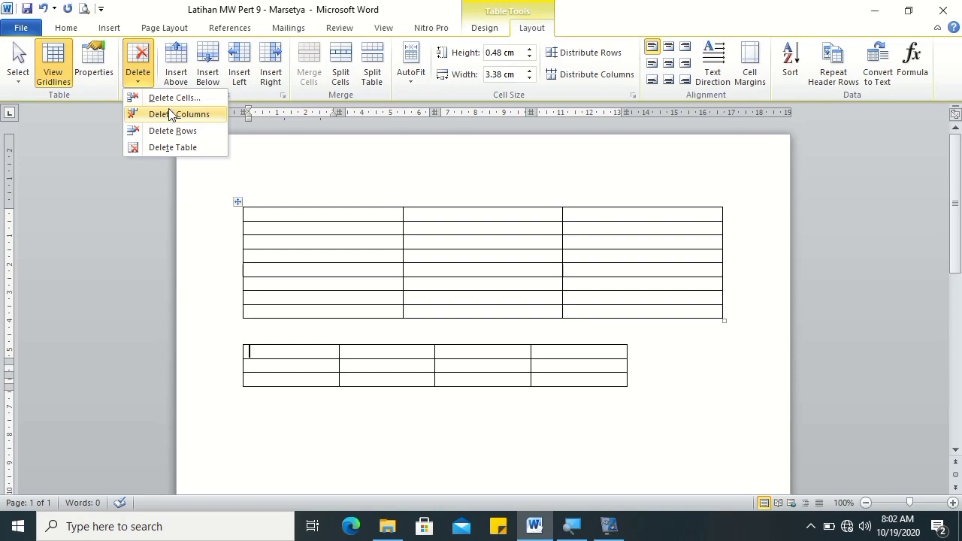
click(172, 99)
click(456, 264)
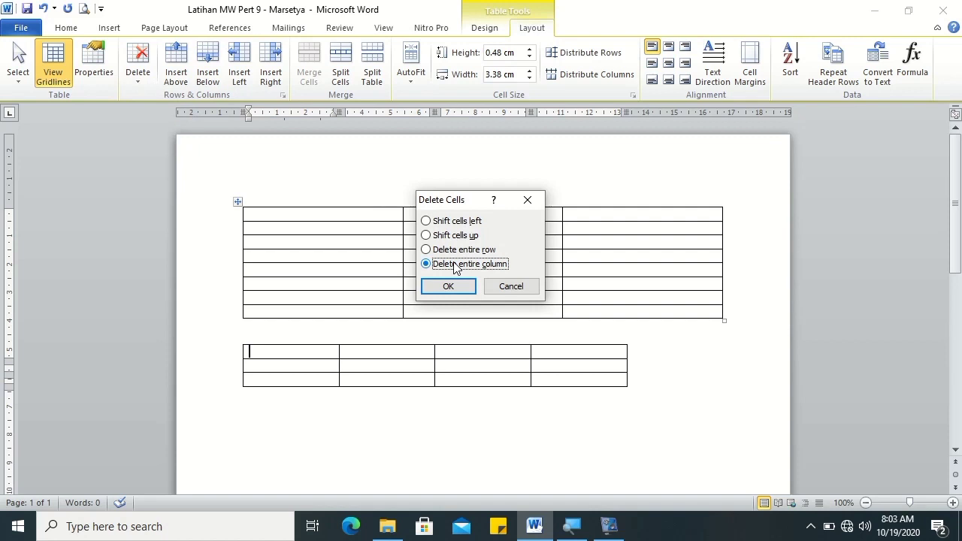
click(459, 286)
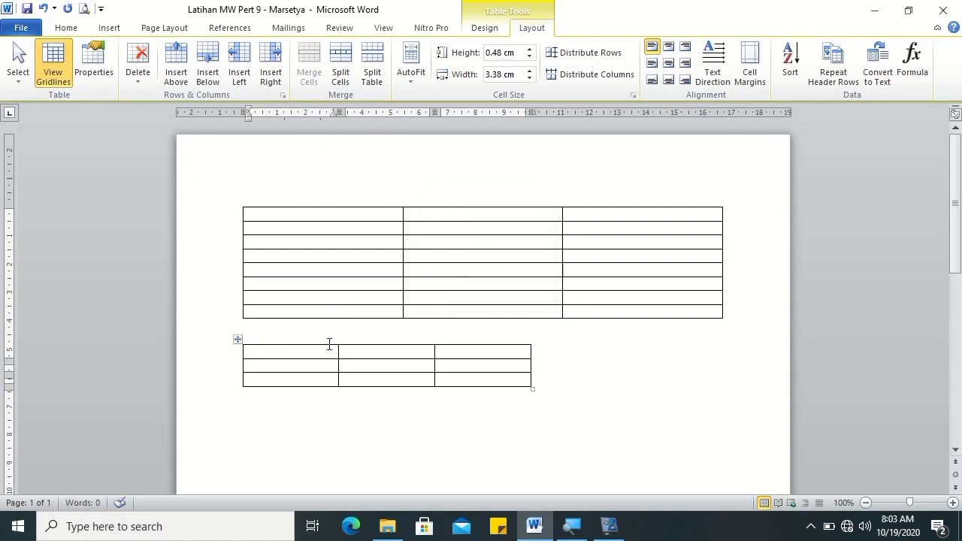
Remove the second table's first column with Delete Columns and its first row with Delete Rows
click(136, 83)
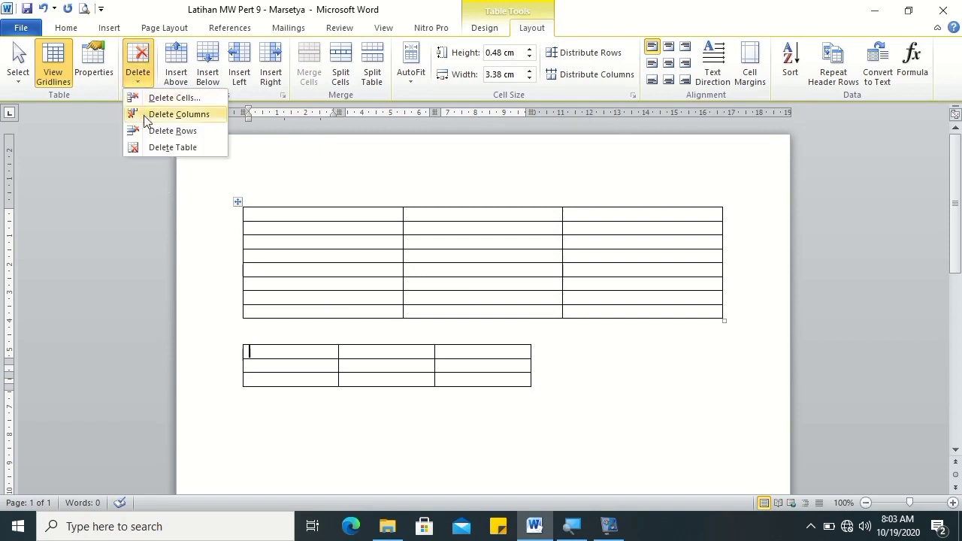
click(178, 114)
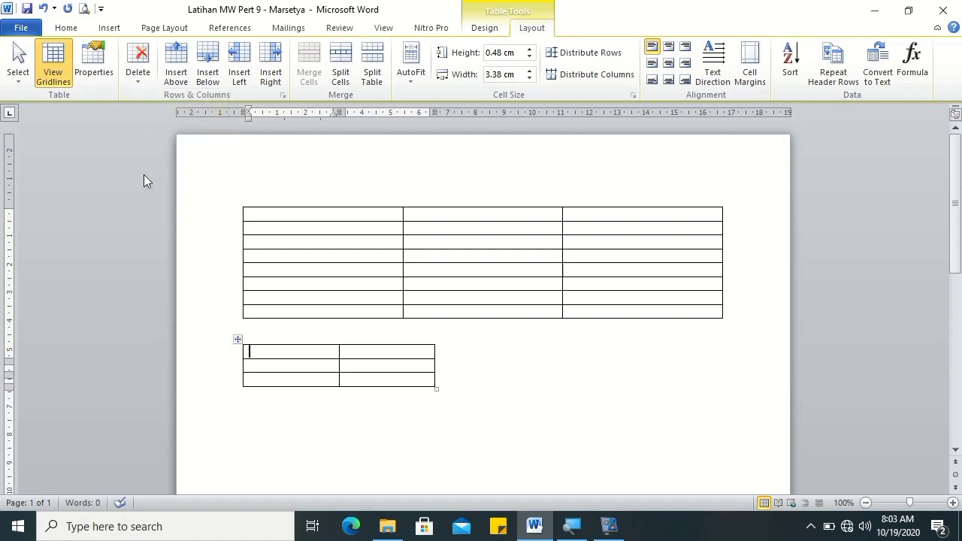
click(137, 75)
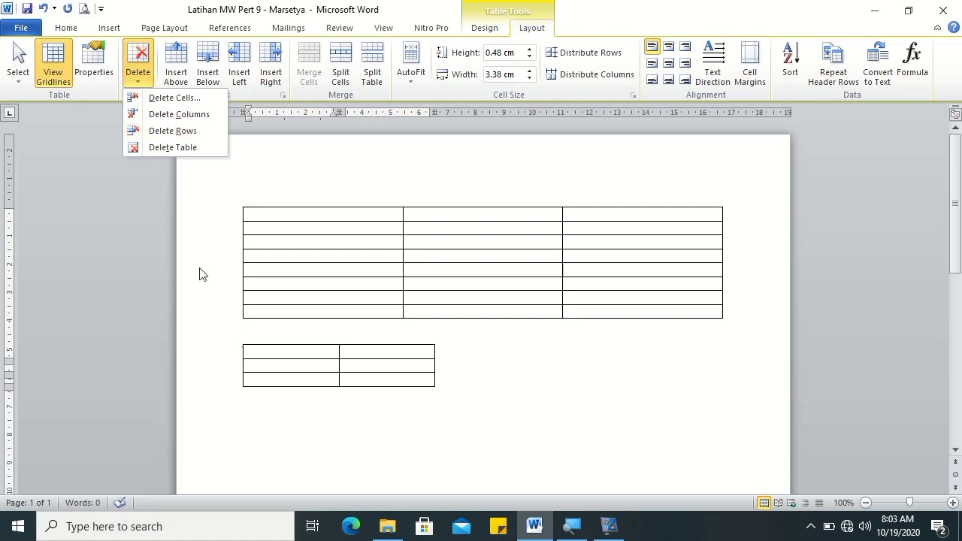
click(259, 354)
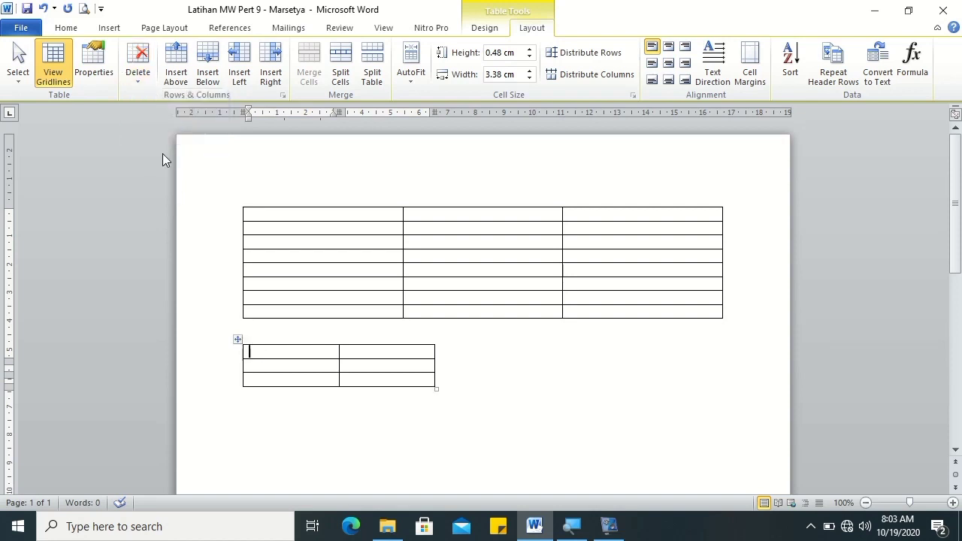
click(138, 75)
click(154, 129)
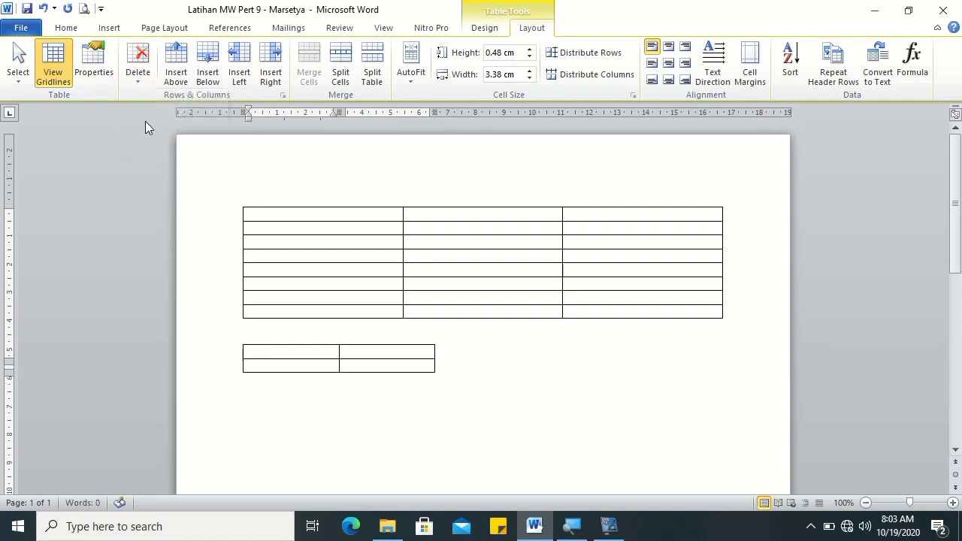
Delete the whole second table and insert a new table with 3 columns and 2 rows in its place
click(137, 76)
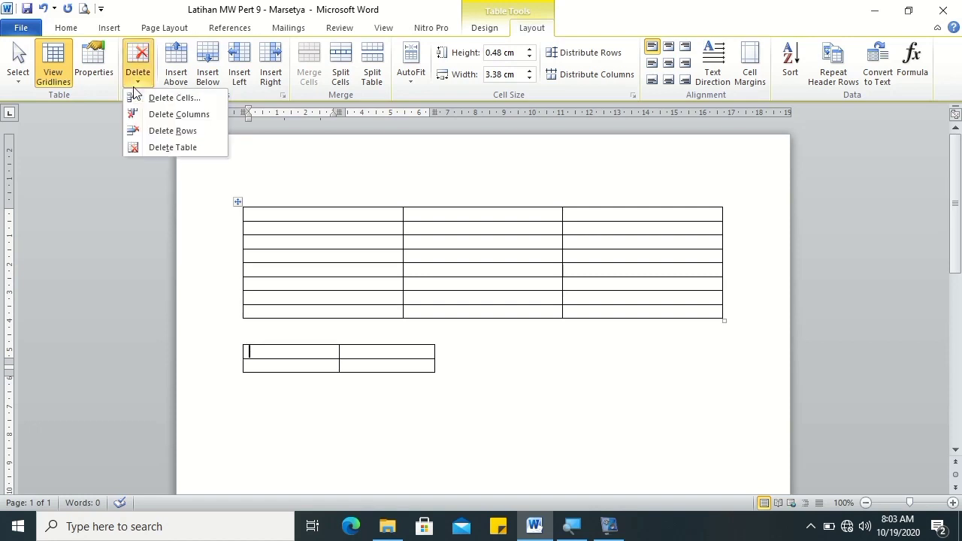
click(158, 147)
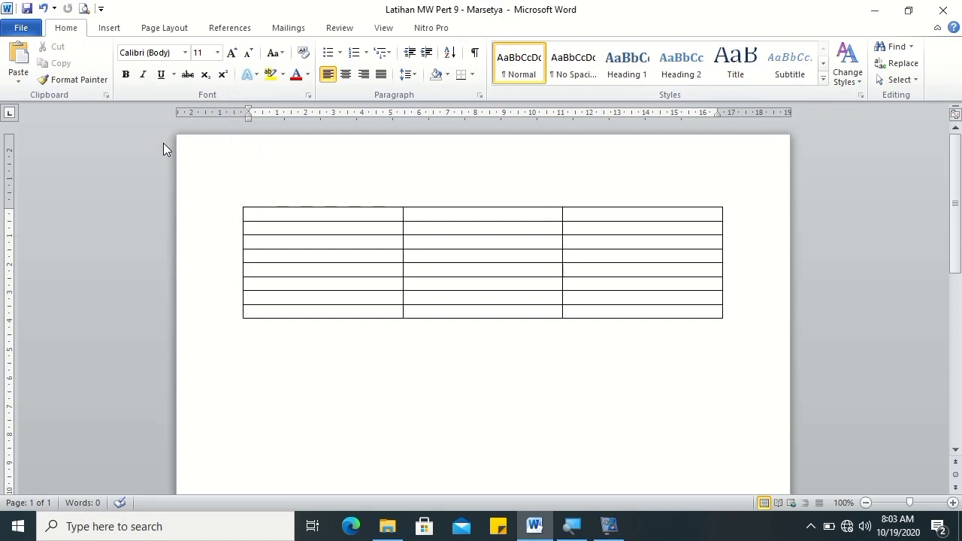
click(109, 28)
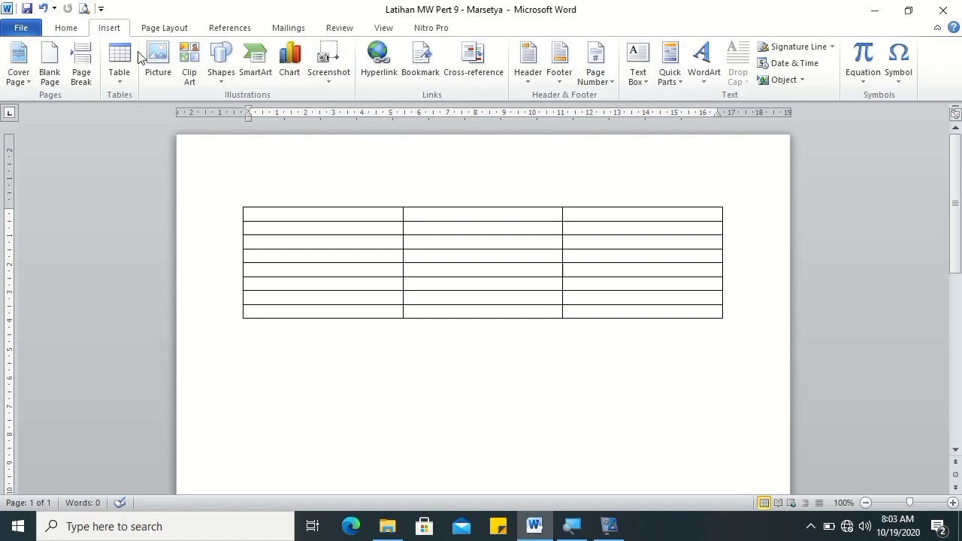
click(115, 81)
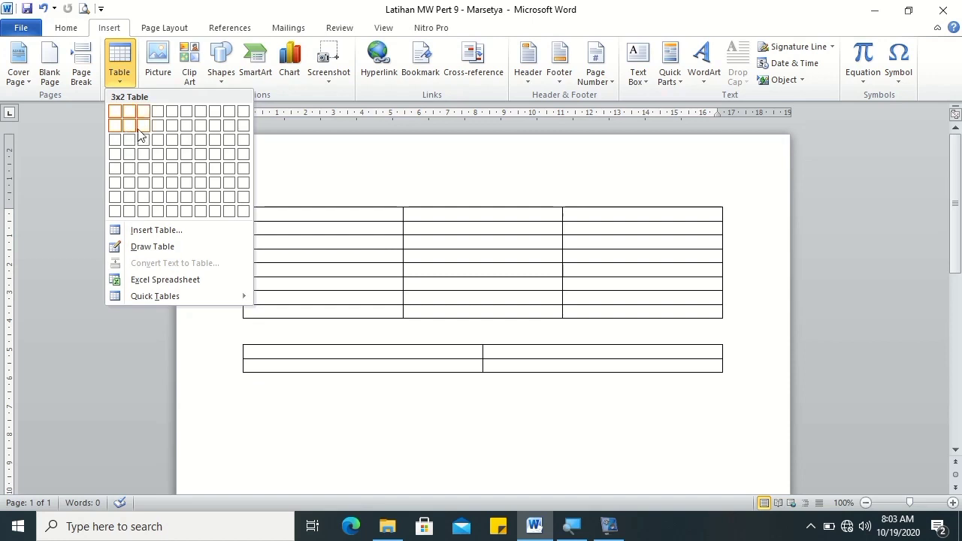
click(144, 129)
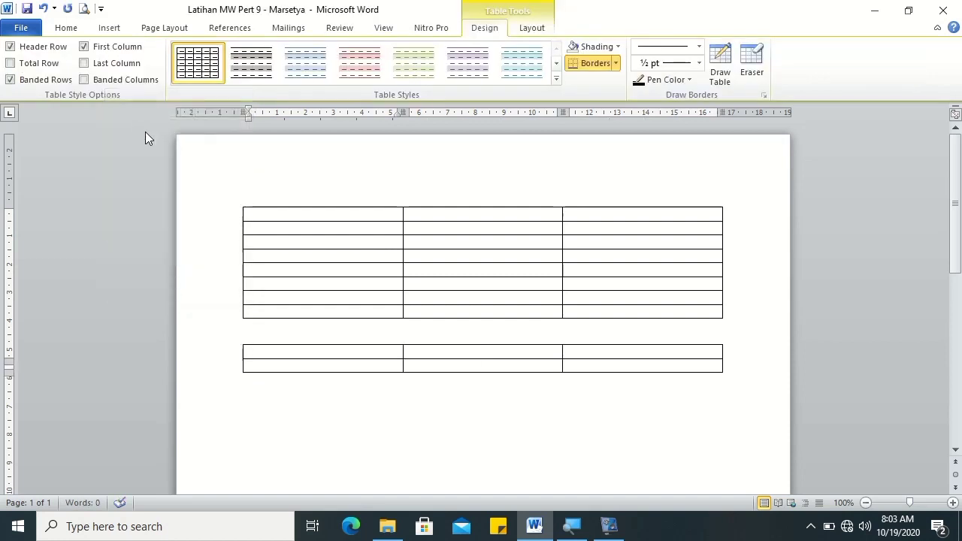
Split the first cell of the new second table into 2 columns and 2 rows
click(526, 30)
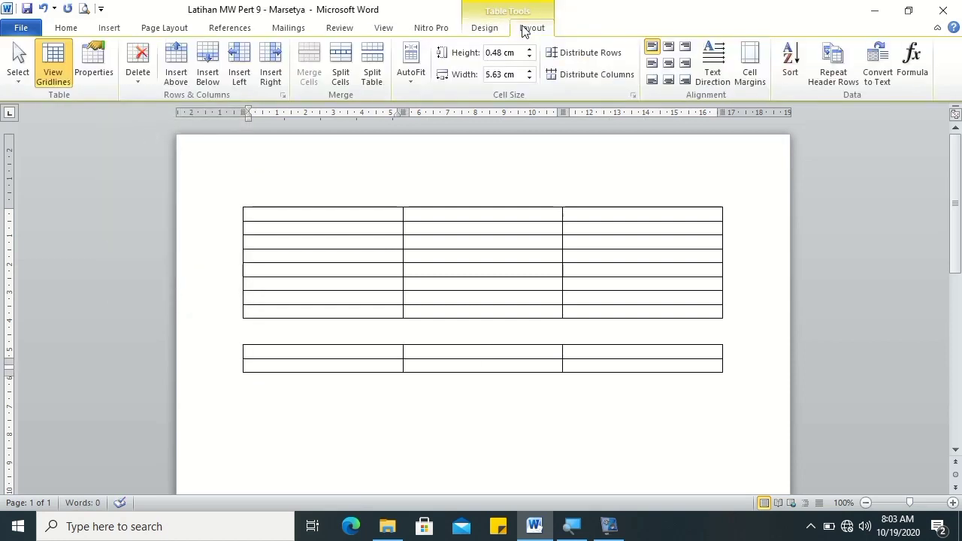
click(344, 77)
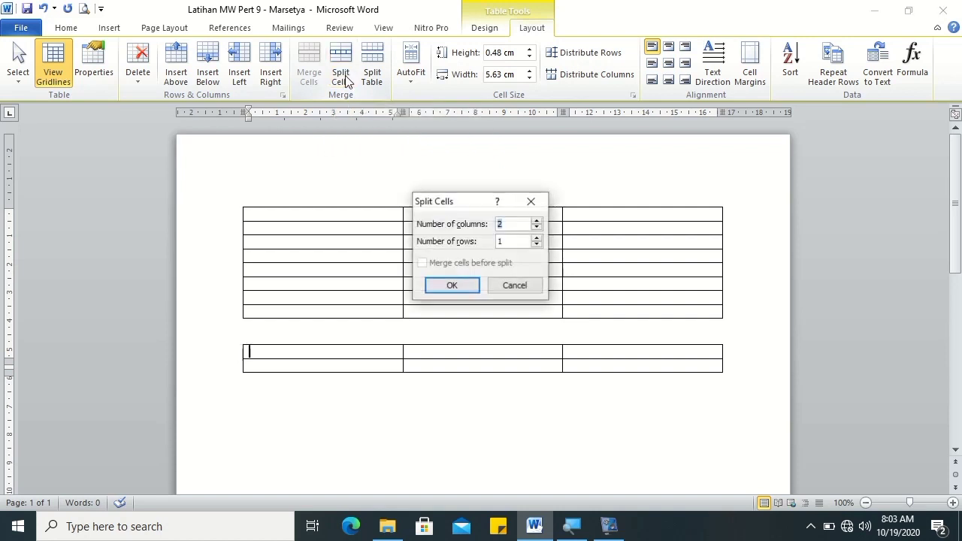
click(503, 240)
key(BackSpace)
text(2)
click(442, 285)
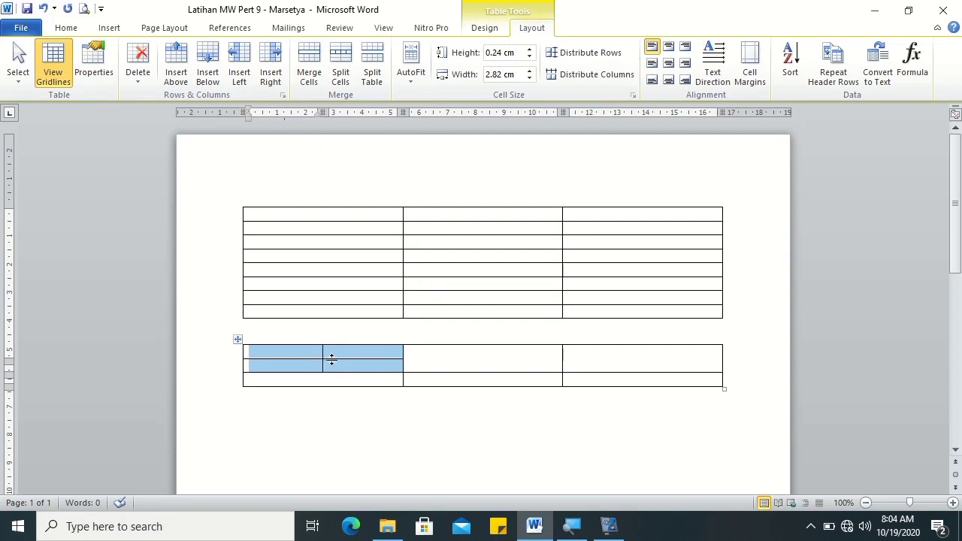
Merge the four split cells in the second table's first column back into one cell
click(387, 369)
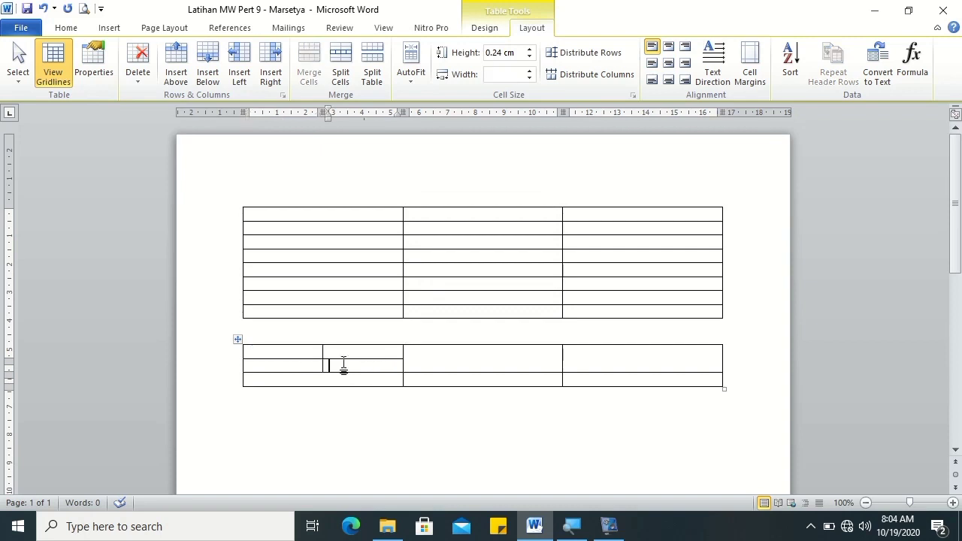
drag(301, 354, 335, 364)
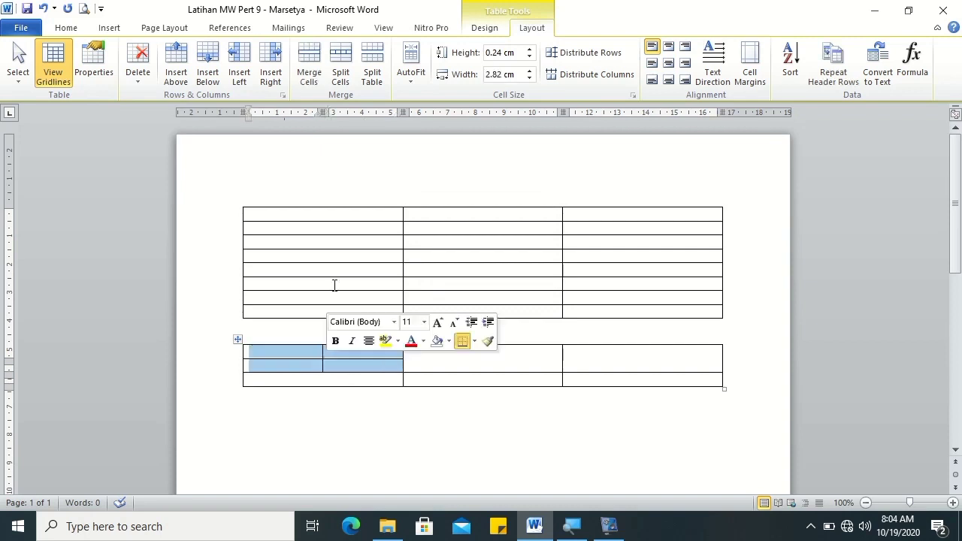
click(312, 84)
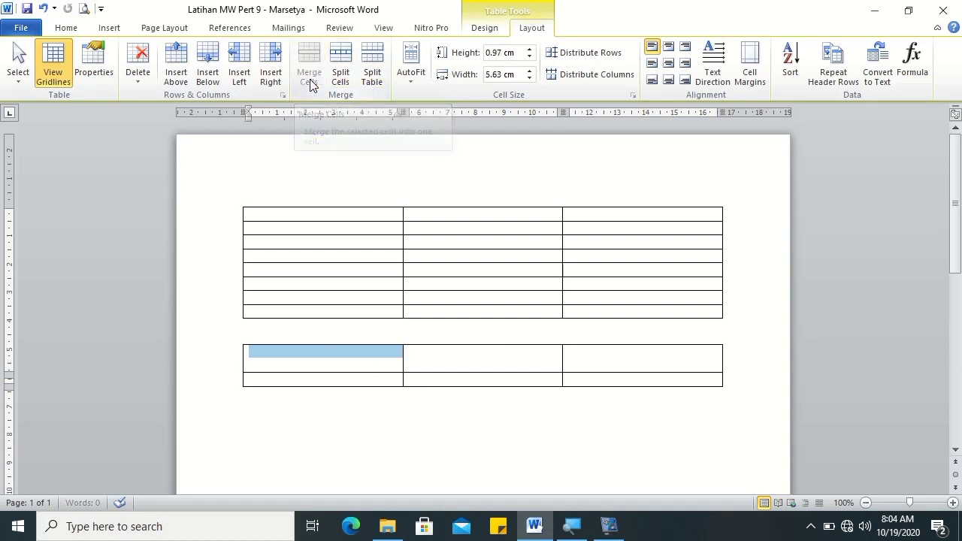
Split the second table above its first row and again at its last row
click(373, 79)
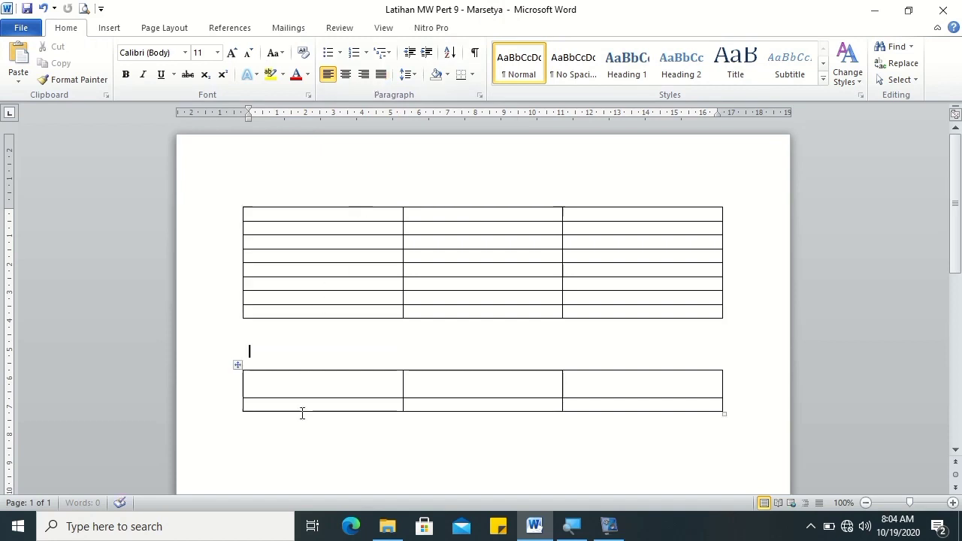
click(295, 405)
click(373, 71)
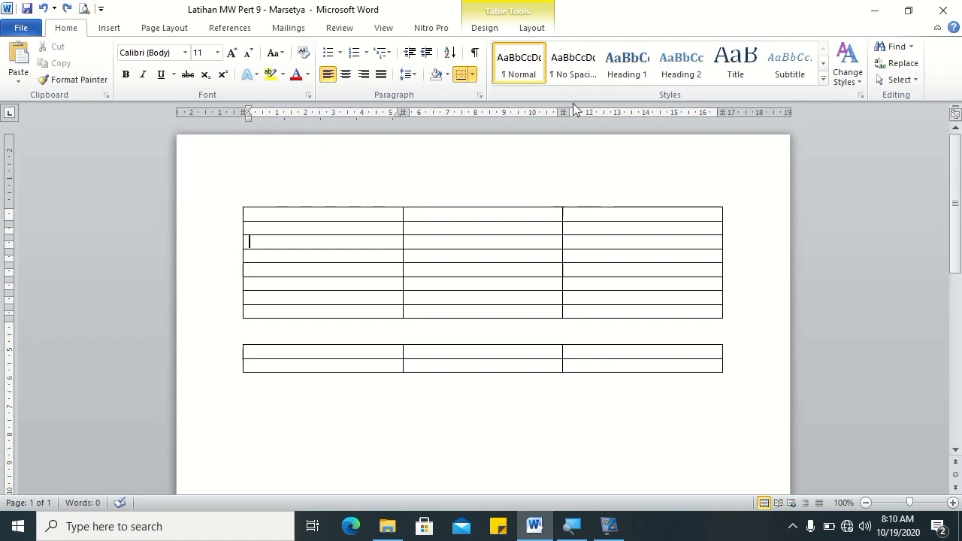
Fill the first table's third row with "Align Top Left", "Align Top Center" and "Align Top Right"
click(532, 28)
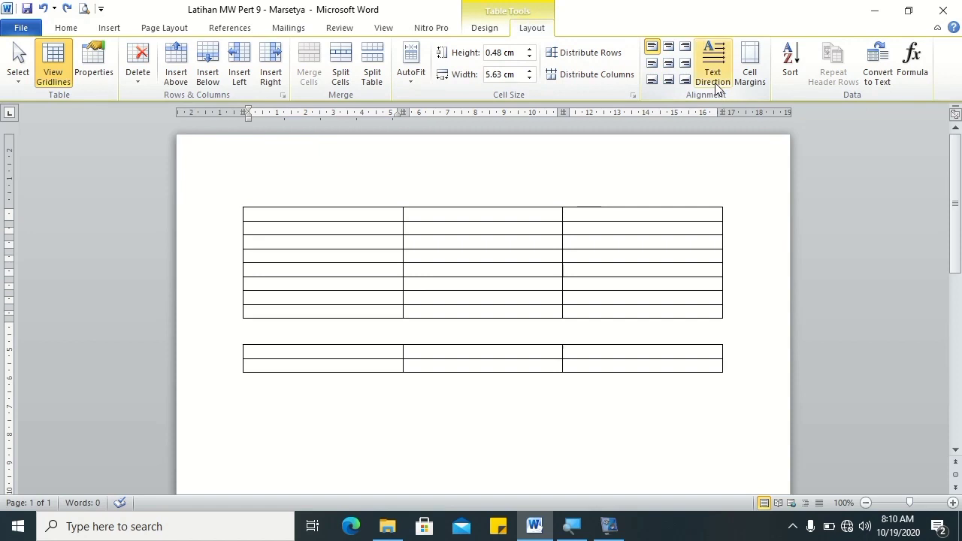
click(254, 240)
text(Al)
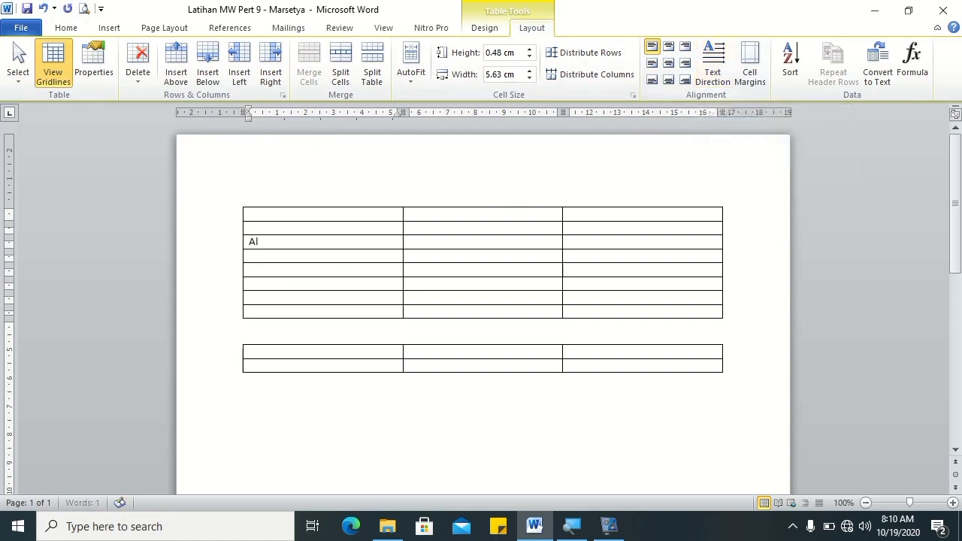
text(ign Top Left)
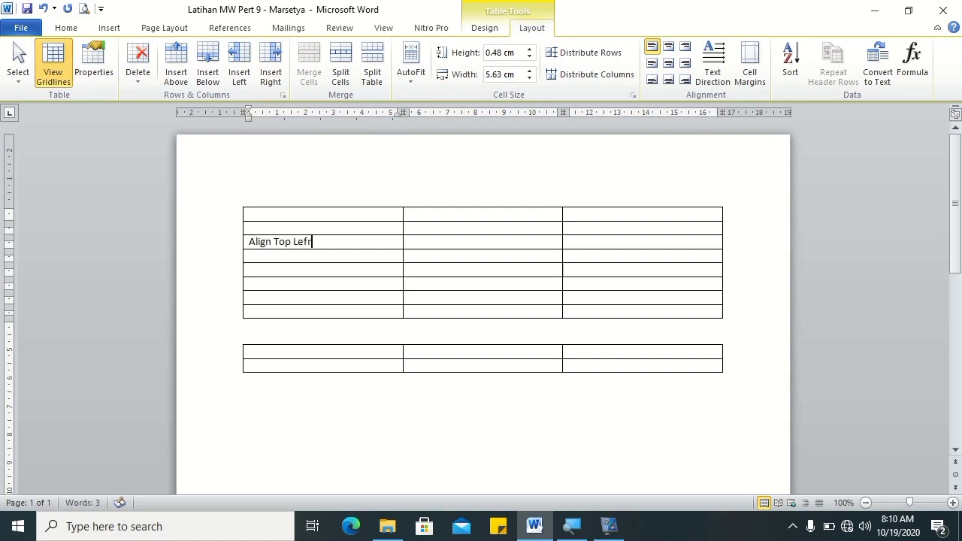
click(424, 242)
text(Align )
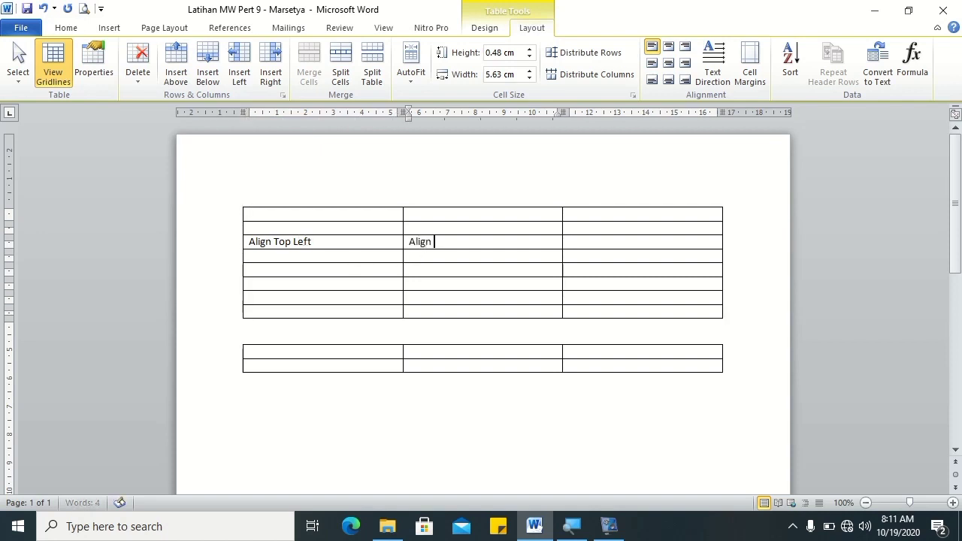
text(Top Center)
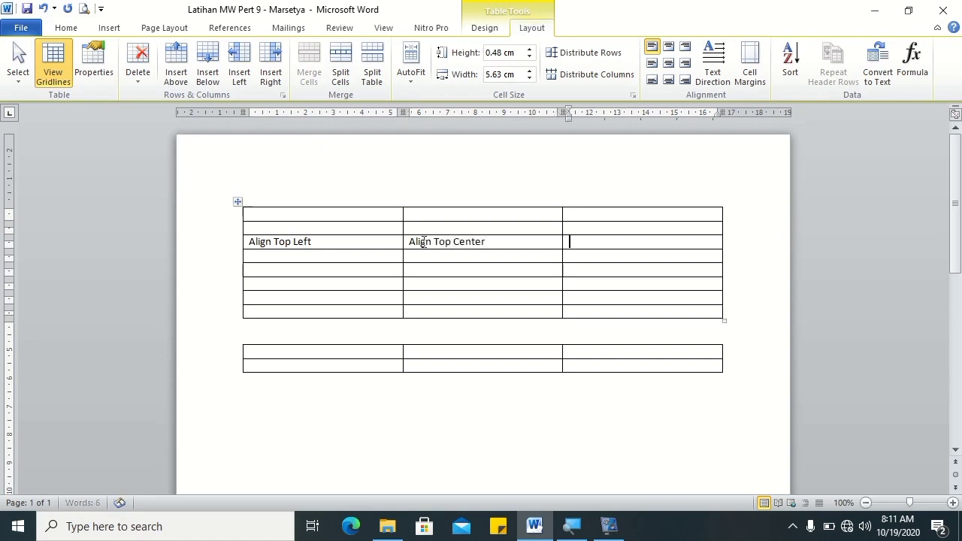
text(Sl)
key(BackSpace)
key(BackSpace)
text(Align)
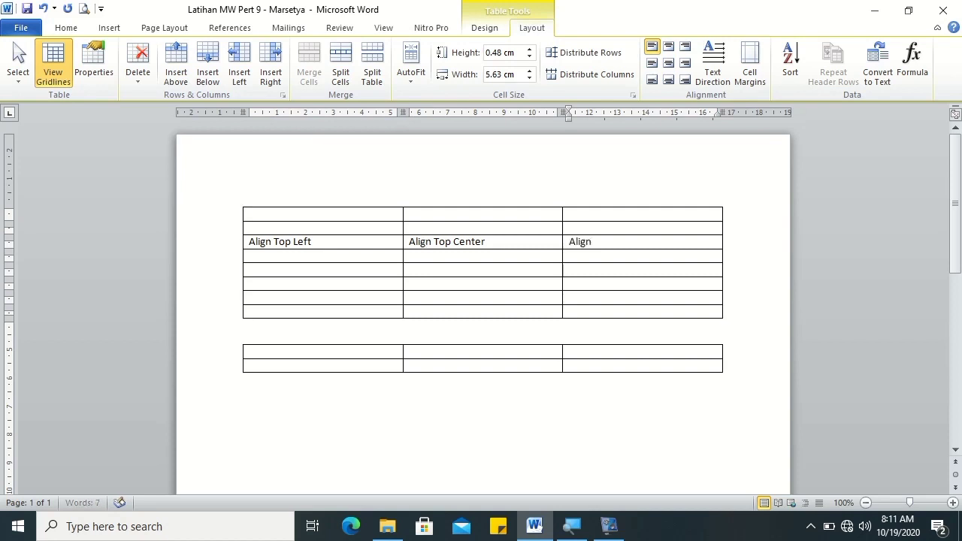
text( Top Right)
Fill the first table's sixth row with "Align Center Left", "Align Center" and "Align Center Right"
click(269, 284)
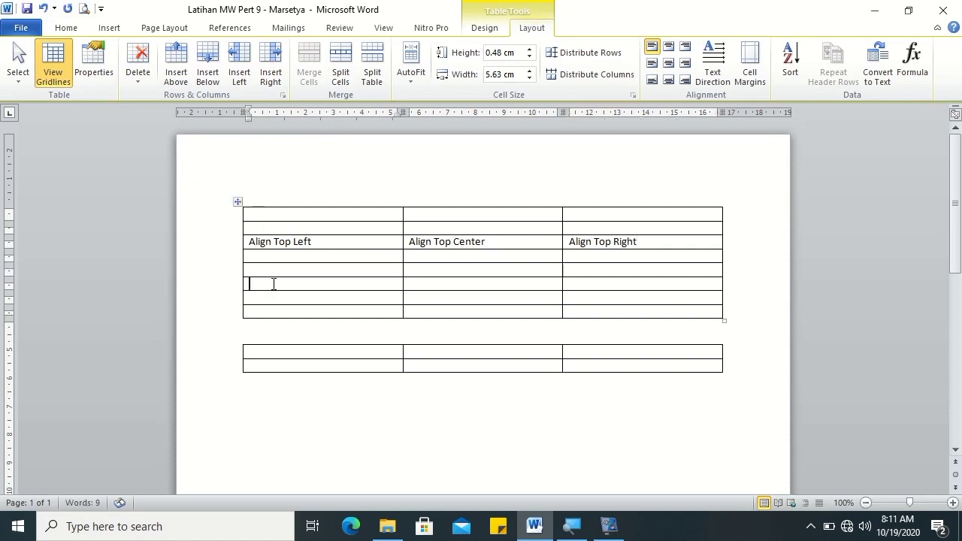
text(Alin)
text(gn)
text( Ce)
text(nter Left)
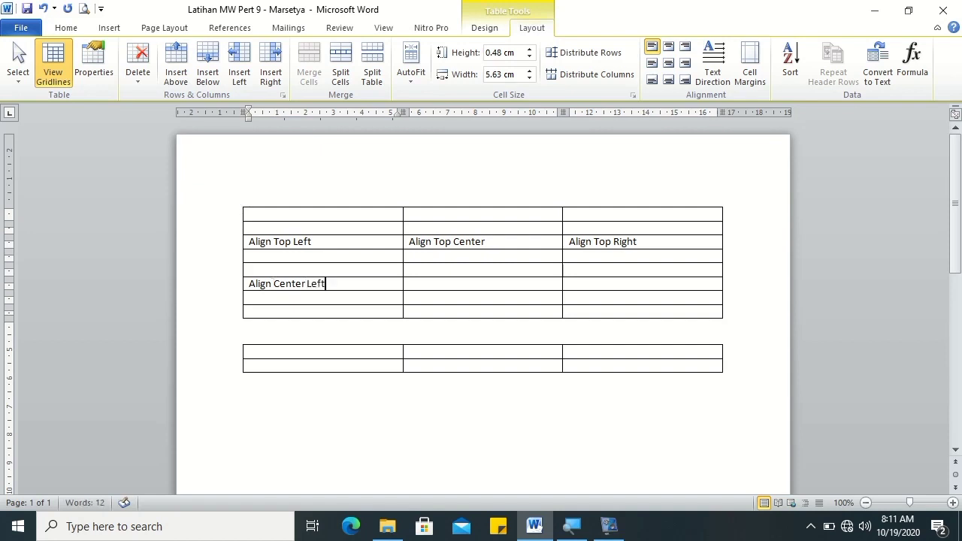
key(Tab)
text(Align )
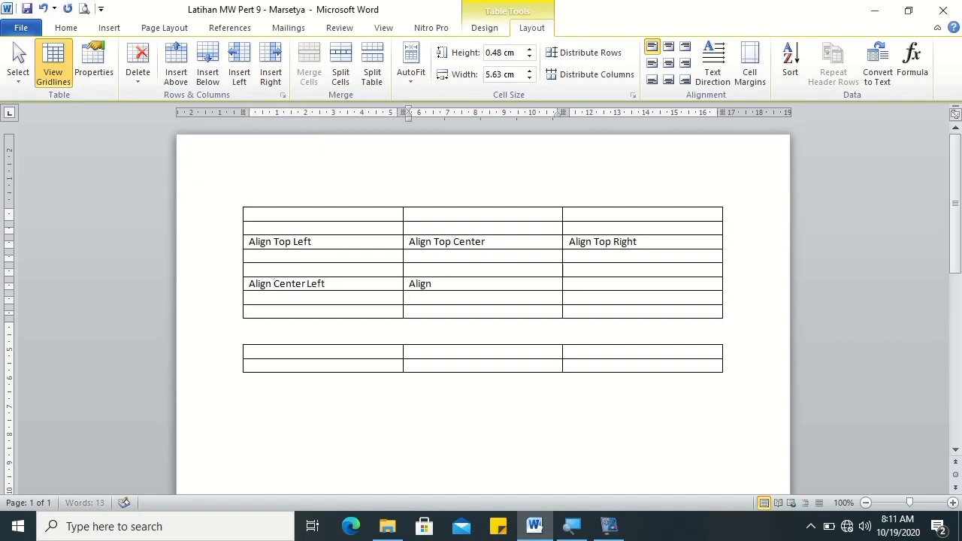
text(Center)
key(Tab)
text(Align Cen)
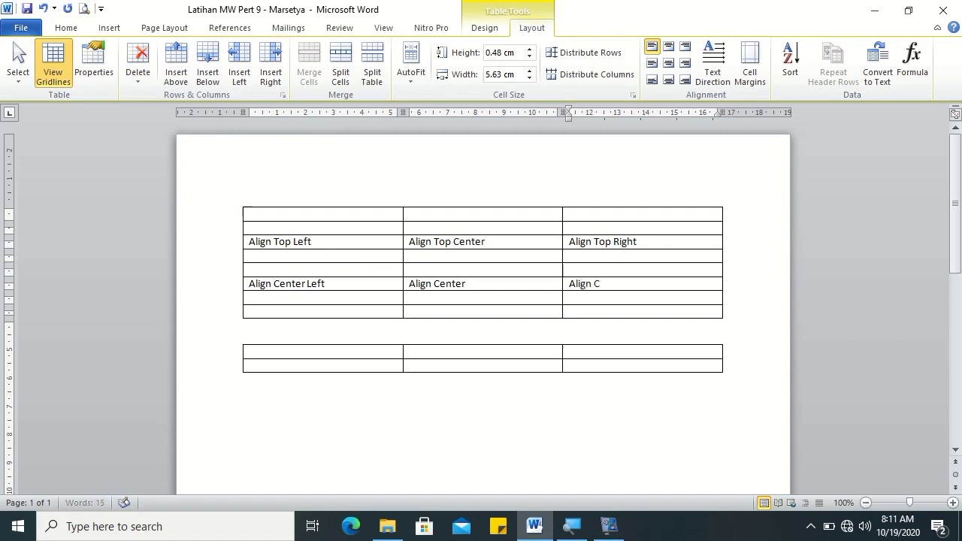
text(ter Right)
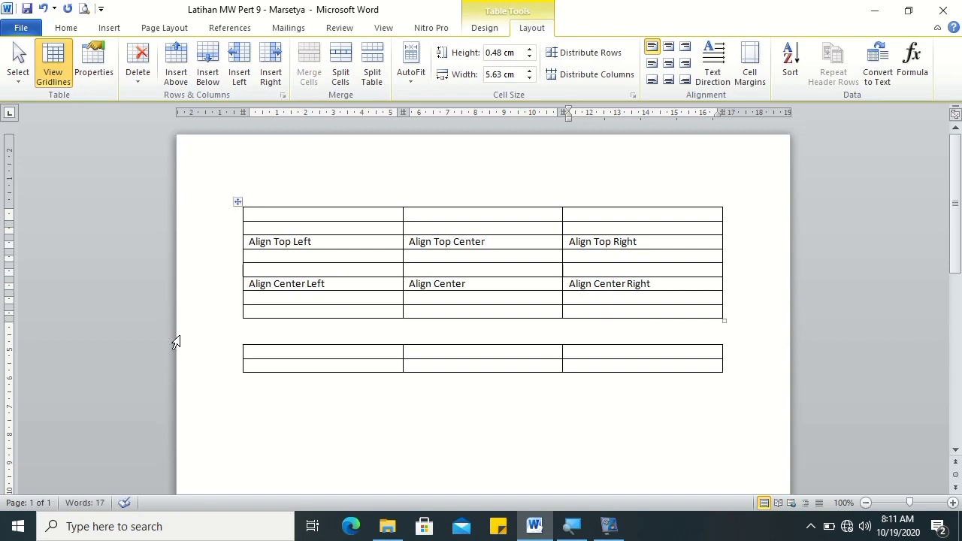
Add a row below the first table's last row and fill it with "Align Bottom Left", "Align Bottom Center" and "Align Bottom Right"
click(253, 310)
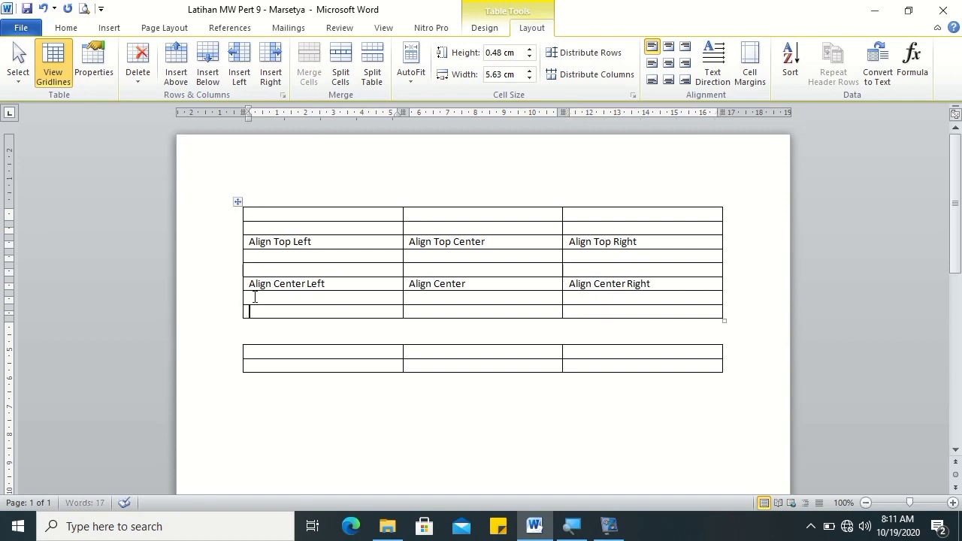
click(206, 73)
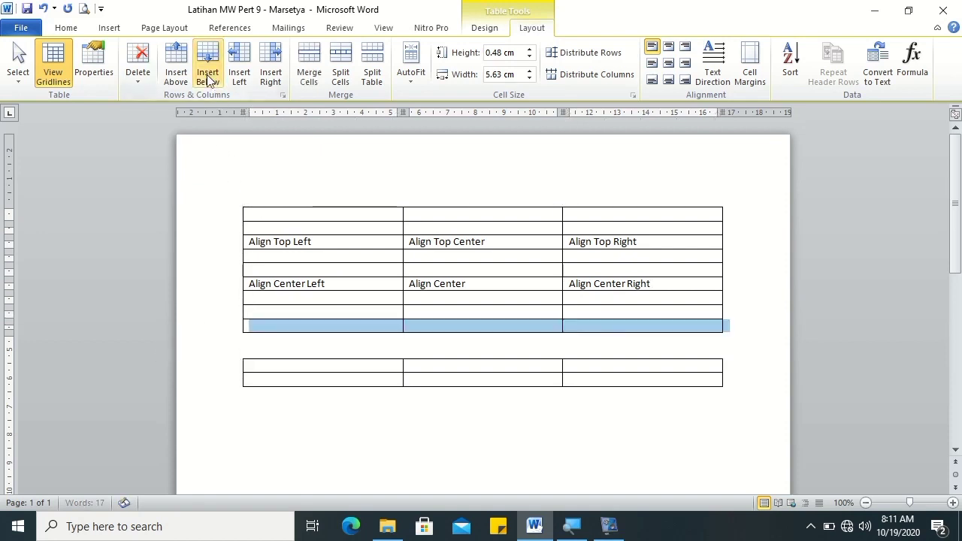
click(286, 327)
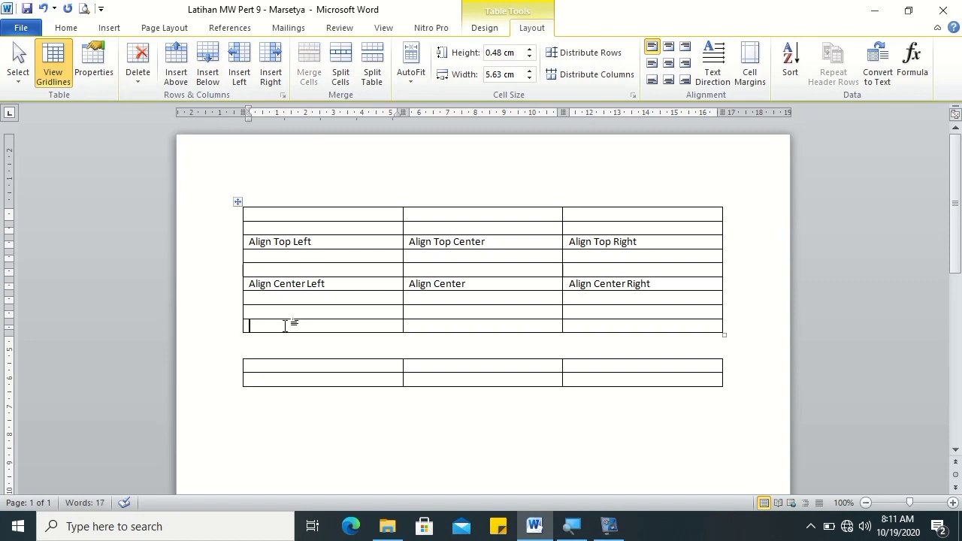
text(Ali)
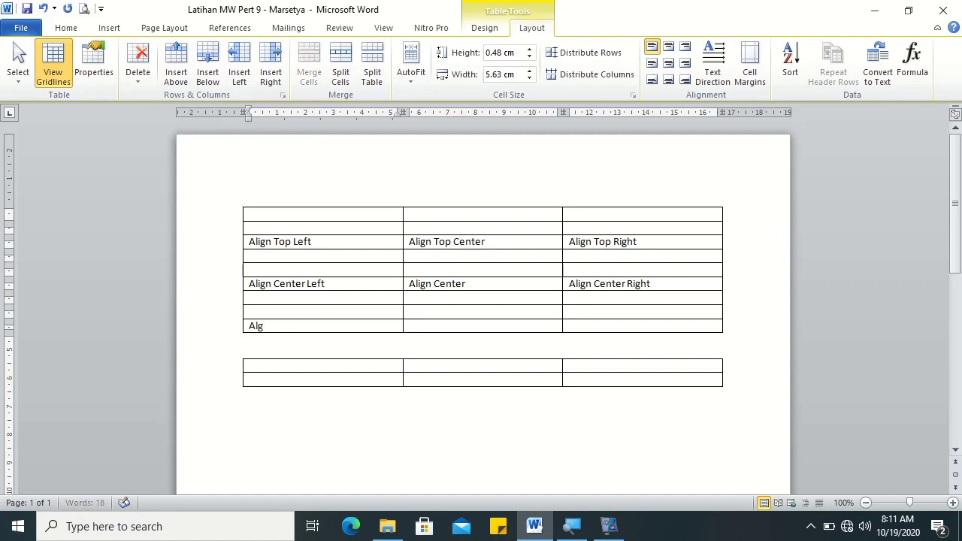
text(gn Bottom Left)
key(Tab)
text(Alg)
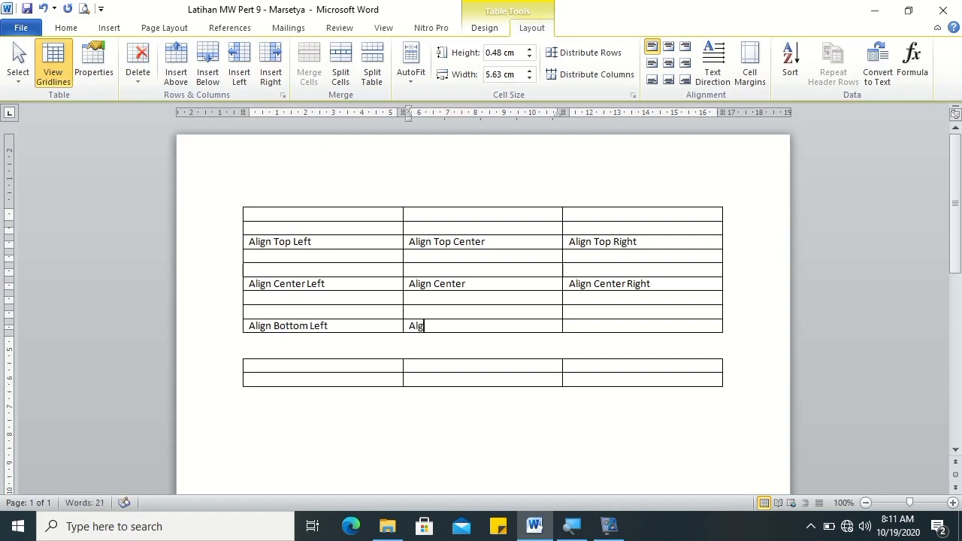
key(BackSpace)
text(ign Bottom Center)
key(Tab)
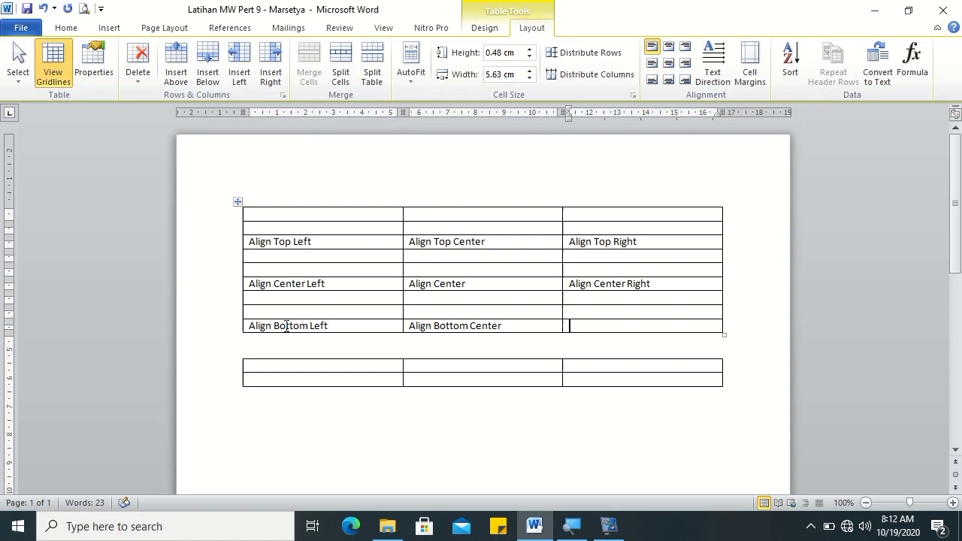
text(Alig)
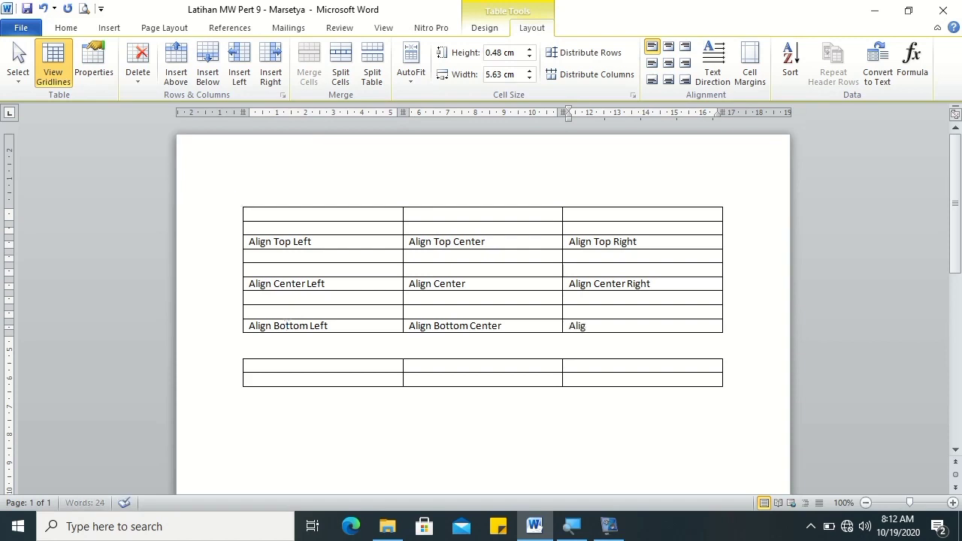
text(n Bottom Right)
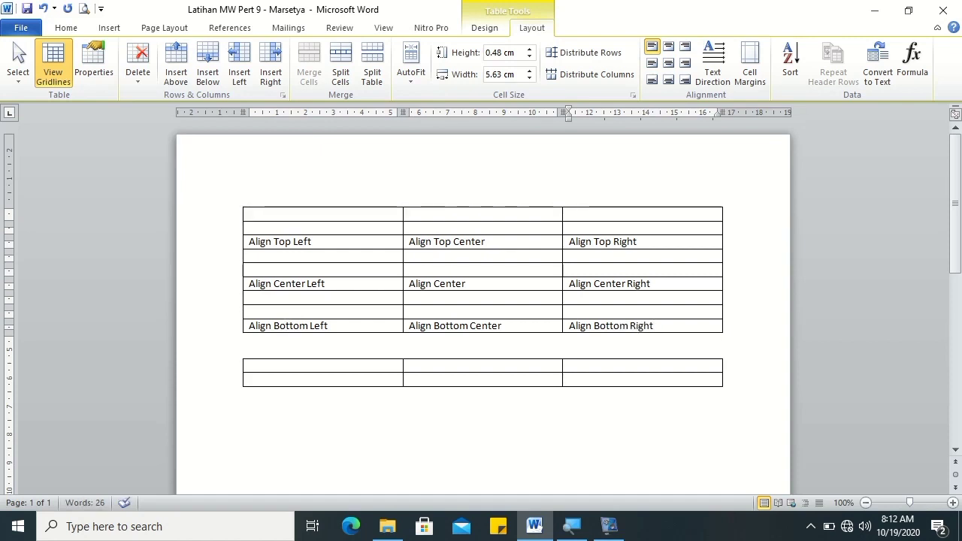
Enter "Microsoft Word 2016" in the first cell of the first table
click(251, 212)
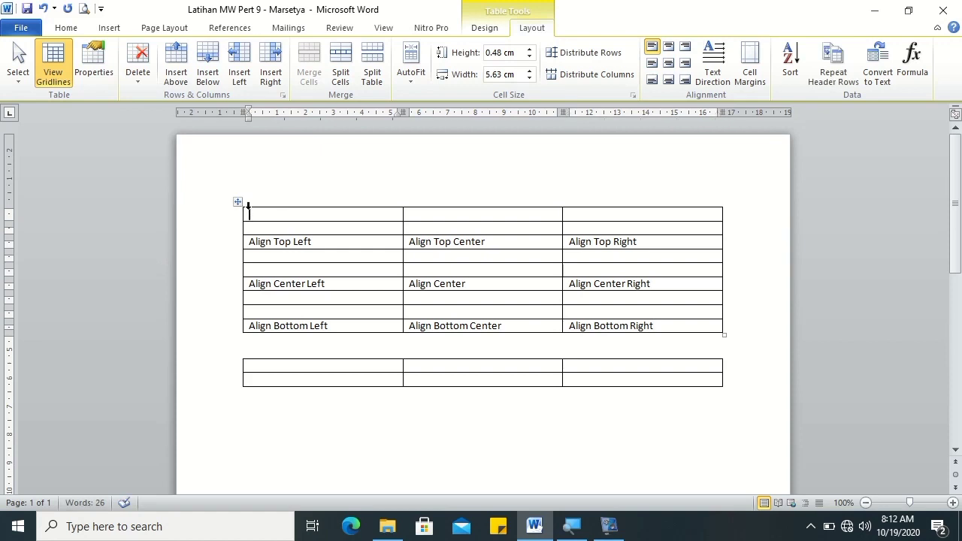
text(Microsof)
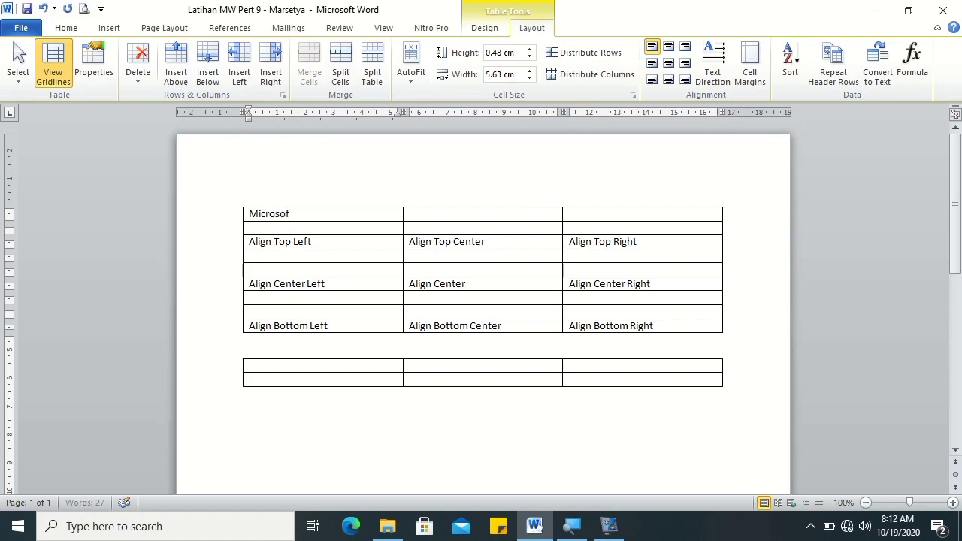
text(t Word 2016)
Copy the "Microsoft Word 2016" text from the first column and merge its cell with the empty cell directly below
click(246, 215)
click(260, 217)
drag(259, 217, 272, 233)
key(ctrl+c)
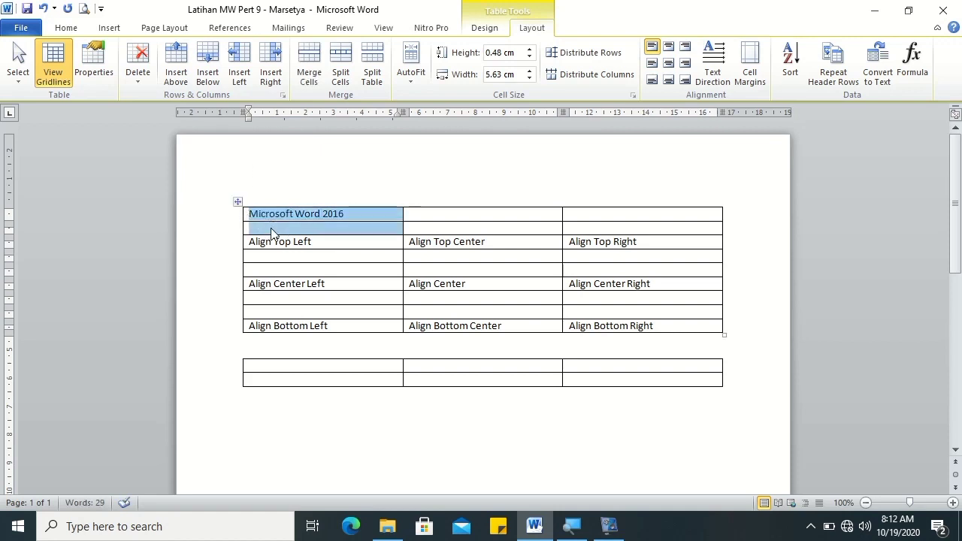
click(308, 72)
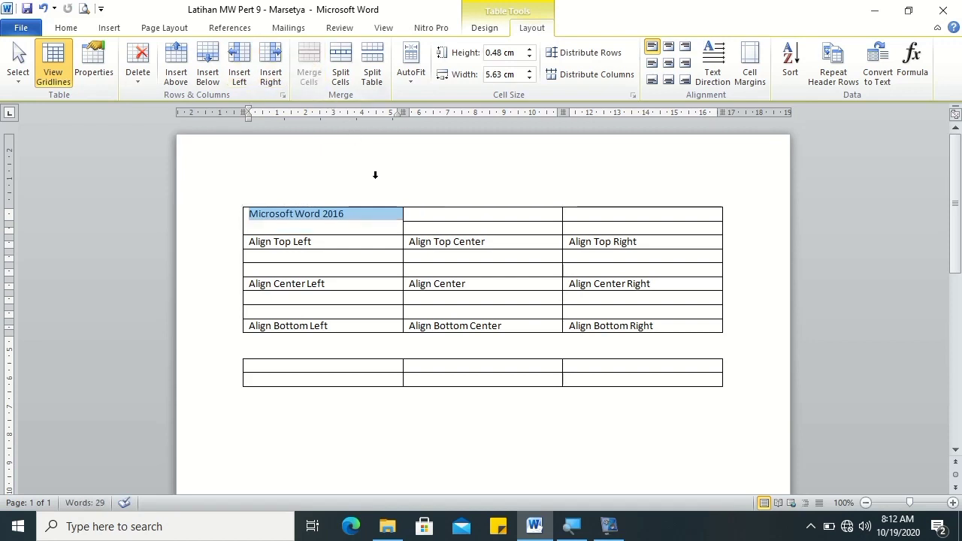
Paste "Microsoft Word 2016" into the second and third cells of the first table's first row
click(417, 214)
key(ctrl+v)
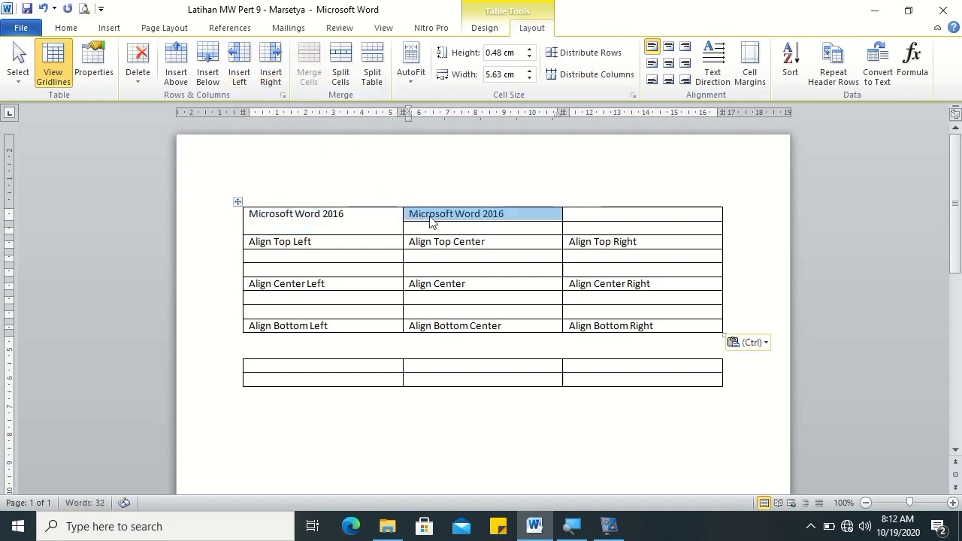
click(575, 208)
click(578, 215)
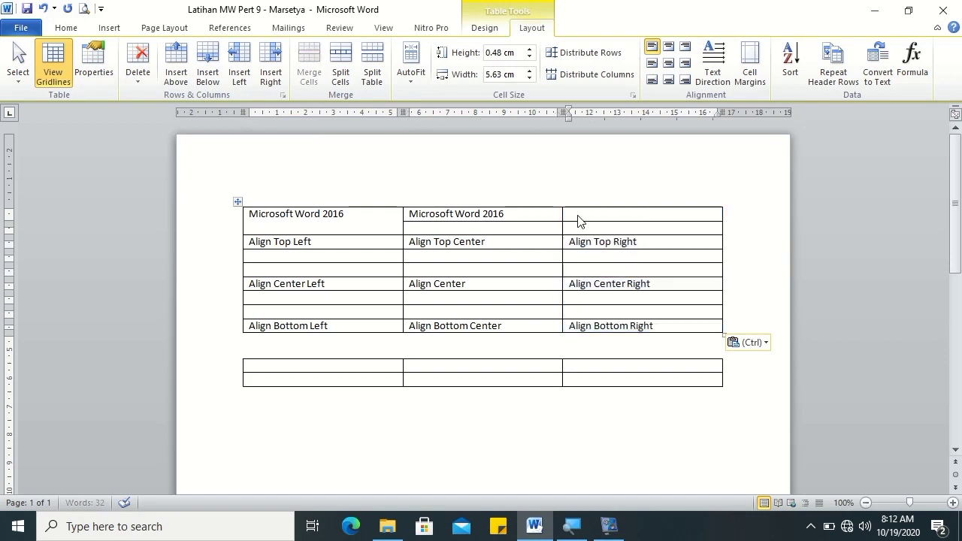
key(ctrl+v)
Paste "Microsoft Word 2016" into all three cells of the first table's fourth row
click(309, 259)
key(ctrl+v)
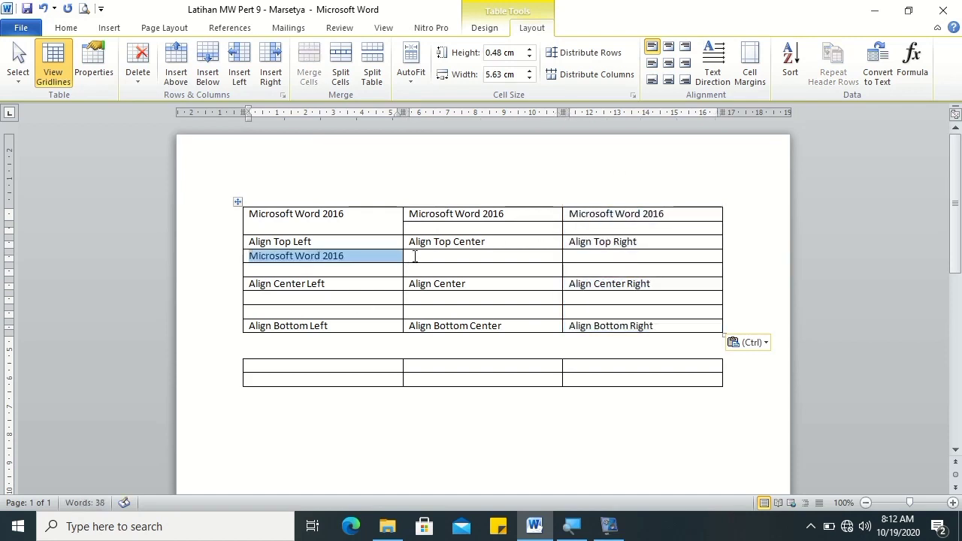
click(417, 259)
key(ctrl+v)
click(584, 261)
key(ctrl+v)
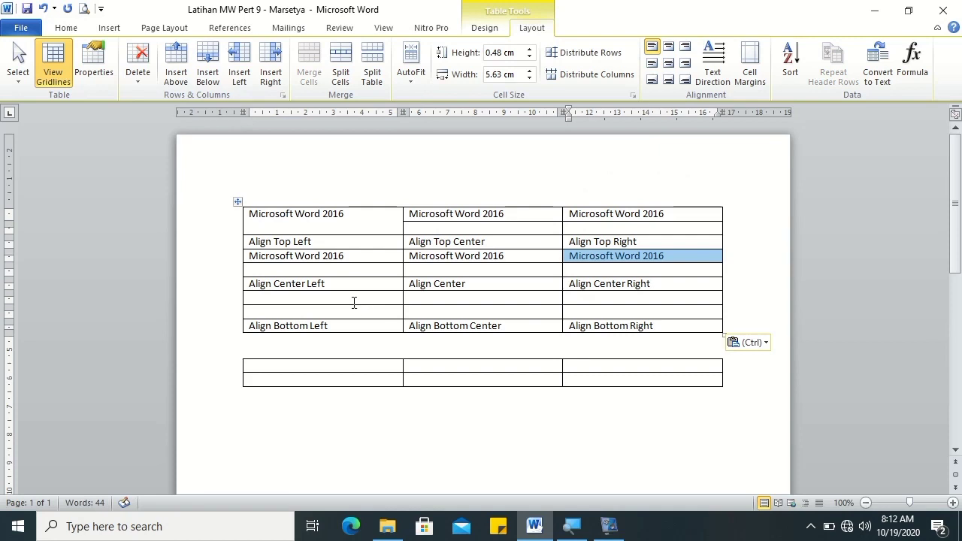
Paste the copied "Microsoft Word 2016" text into each cell of the row above the "Align Bottom" labels' empty row
click(344, 301)
key(ctrl+v)
click(414, 299)
key(ctrl+v)
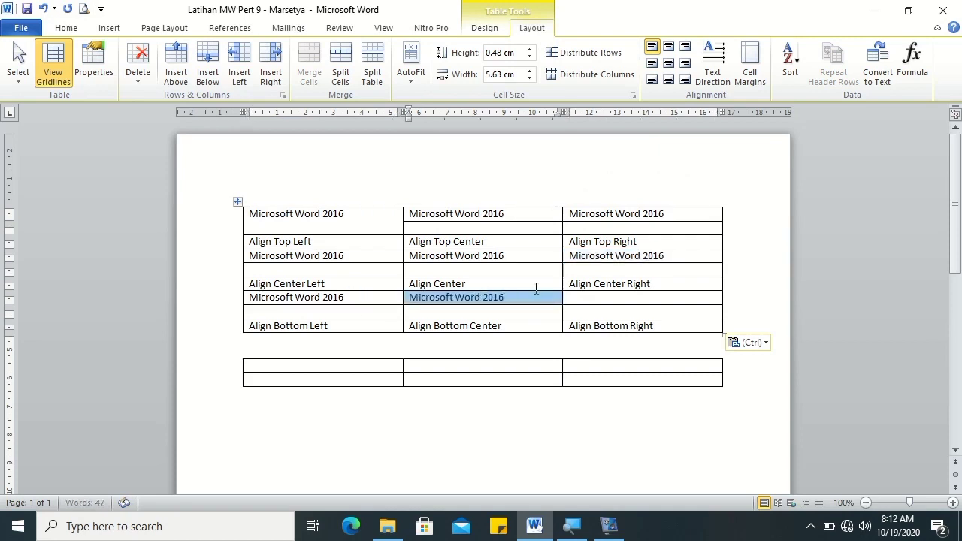
click(582, 300)
key(ctrl+v)
Select the second column's top two cells and try the Merge Table paste option on the last paste
click(754, 344)
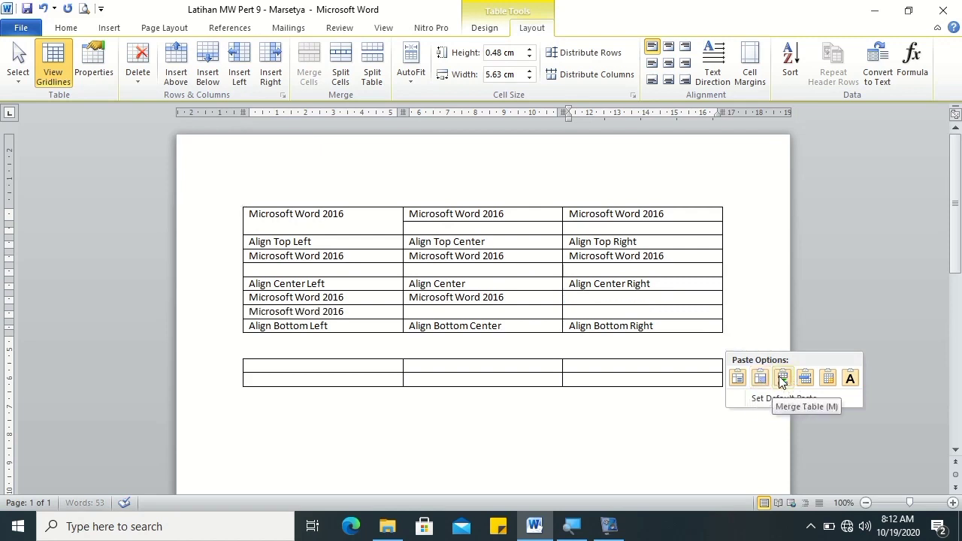
key(Escape)
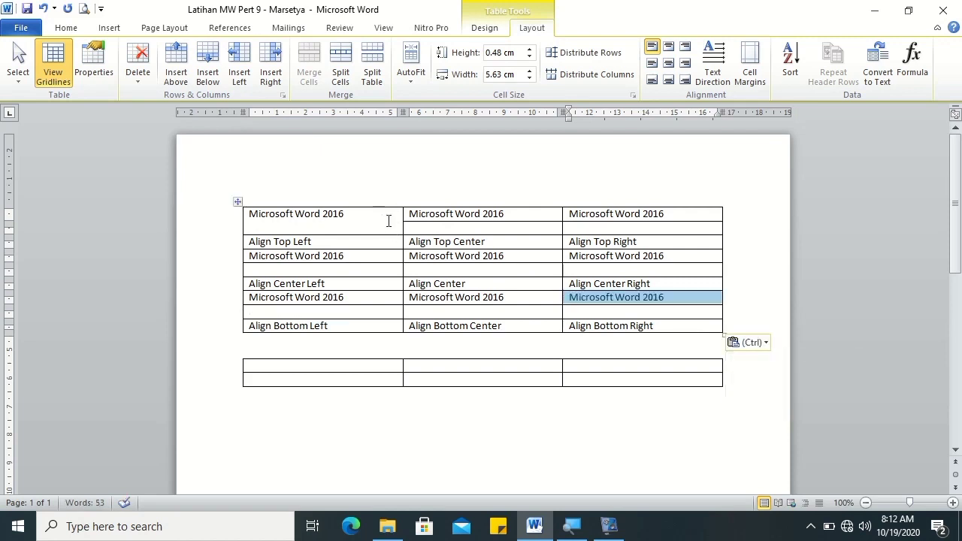
drag(420, 217, 457, 227)
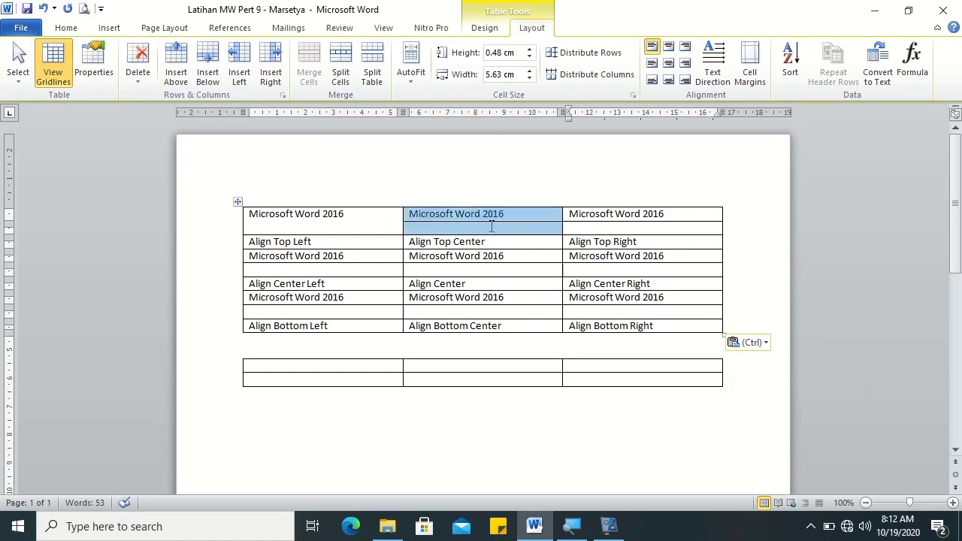
click(765, 345)
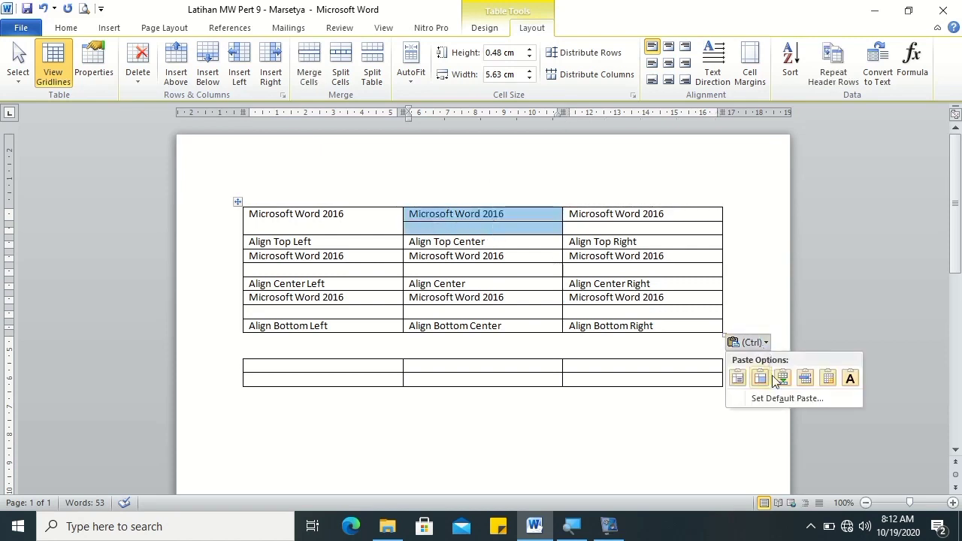
click(784, 379)
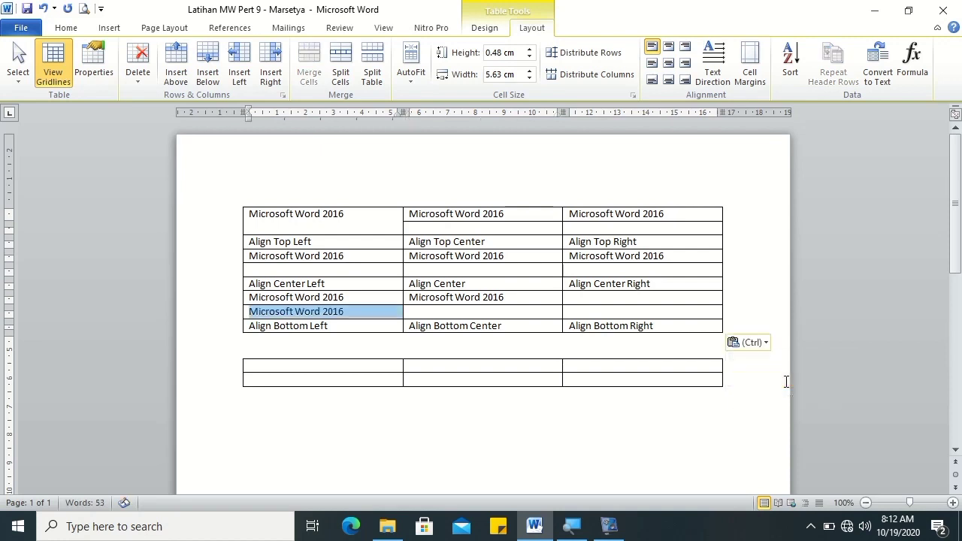
Undo the Merge Table paste and the text pastes in the first table's seventh row
key(Delete)
click(606, 306)
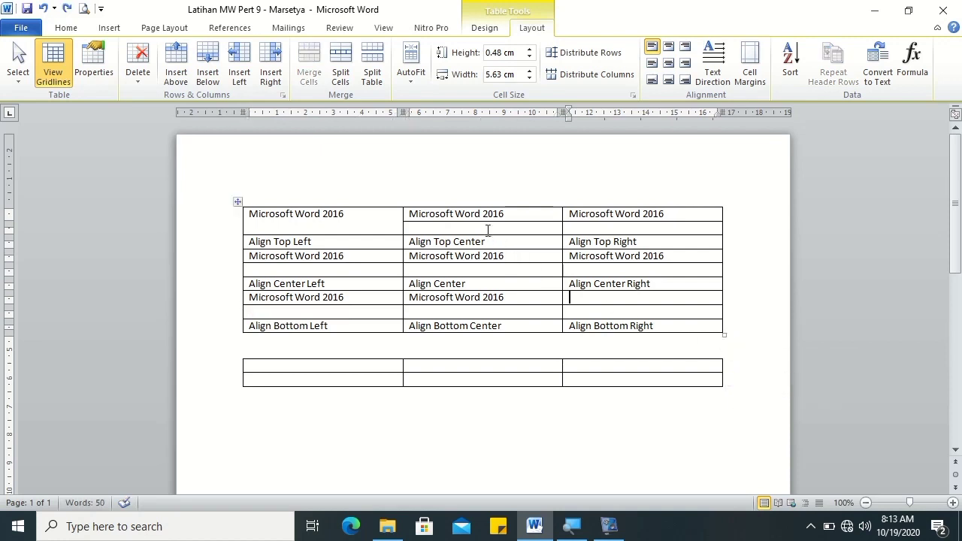
key(ctrl+z)
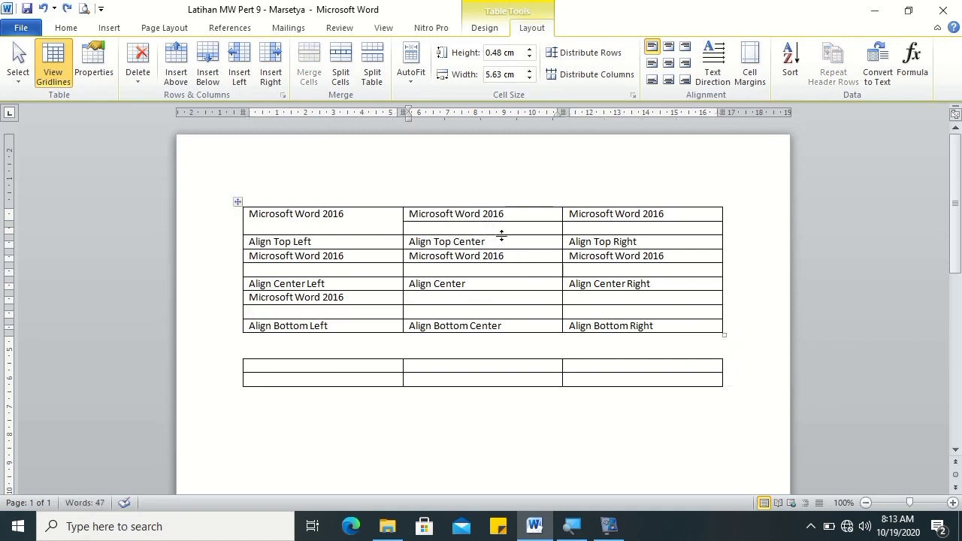
key(ctrl+y)
key(ctrl+y)
key(ctrl+c)
key(ctrl+z)
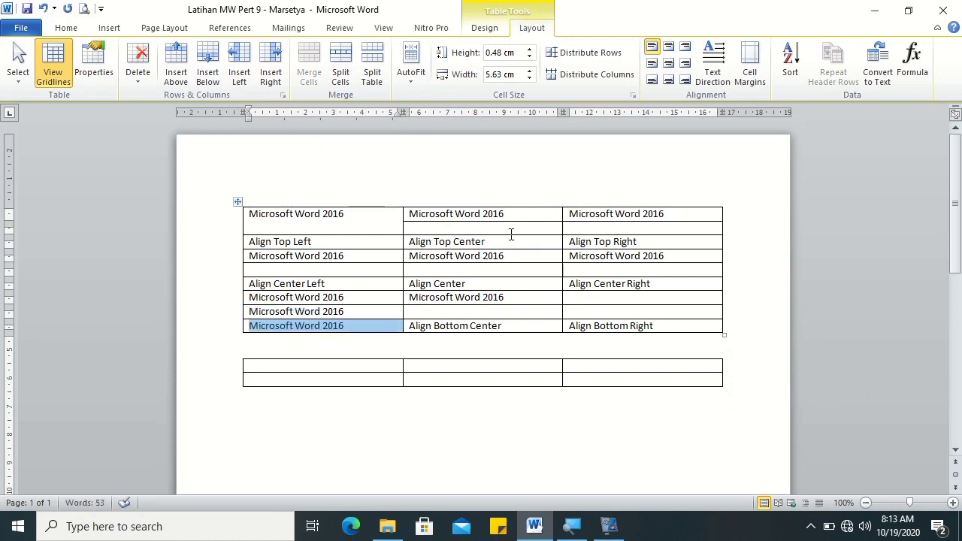
key(ctrl+y)
key(ctrl+z)
key(ctrl+z)
key(ctrl+z)
key(ctrl+z)
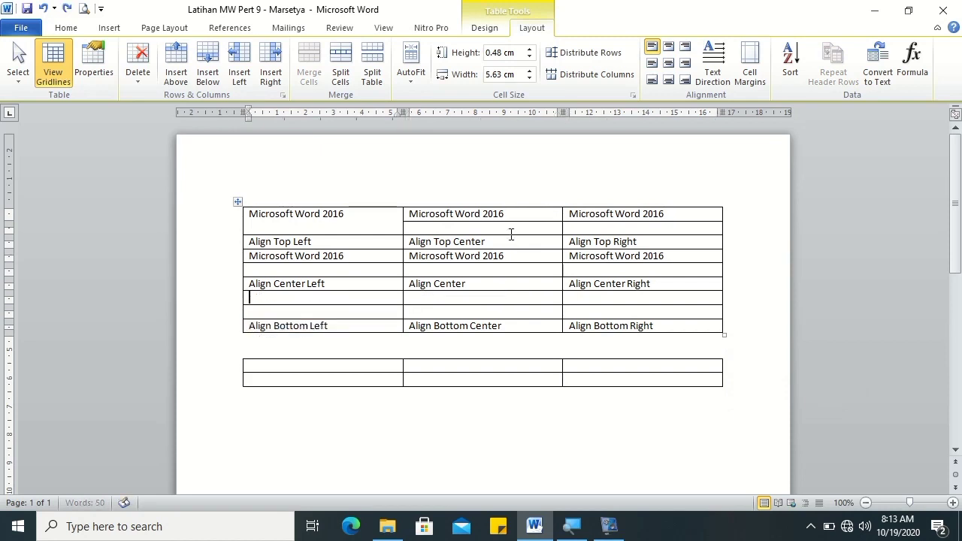
key(ctrl+v)
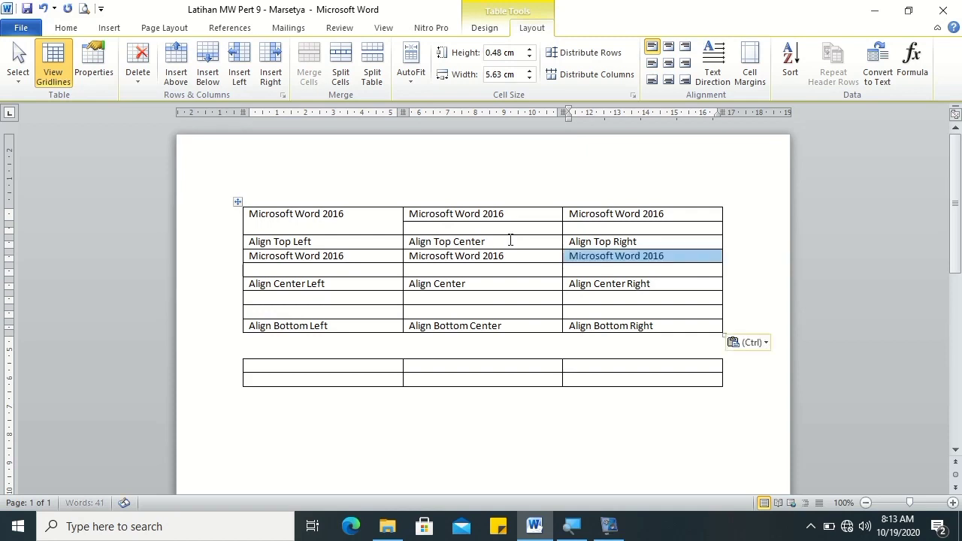
Try the Merge Table paste option on the fourth row's last pasted cell and undo it
click(374, 297)
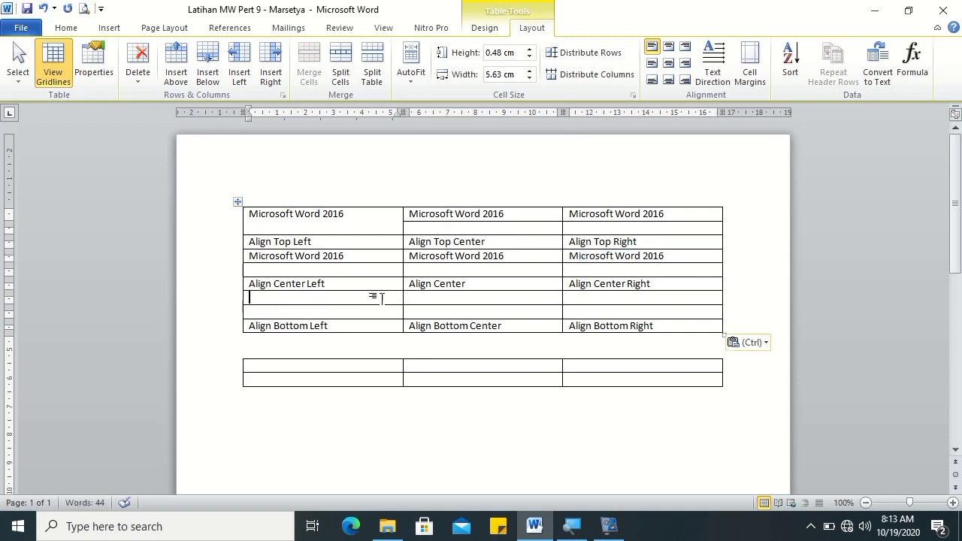
click(748, 342)
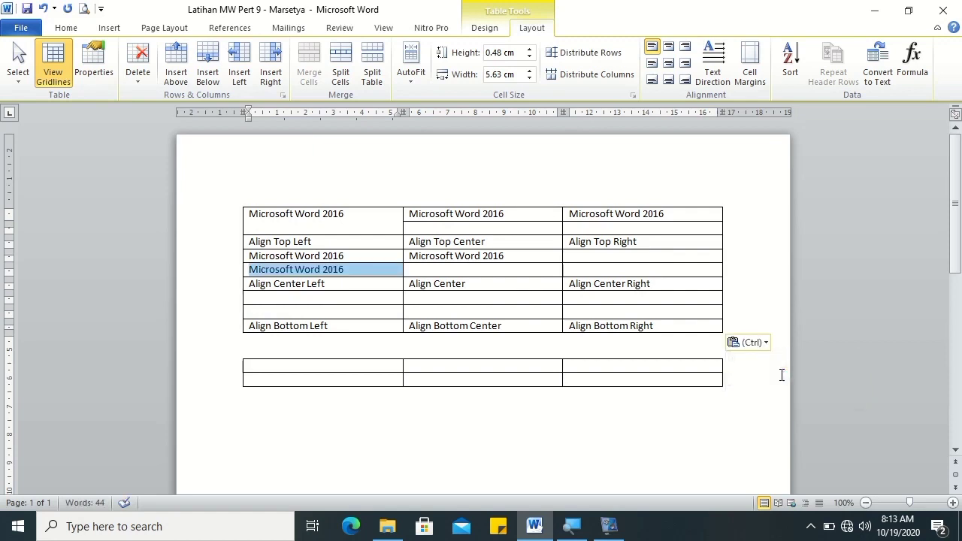
key(ctrl+z)
Paste "Microsoft Word 2016" into all three cells of the first table's seventh row
click(361, 298)
key(ctrl+v)
click(438, 299)
key(ctrl+v)
click(574, 298)
key(ctrl+v)
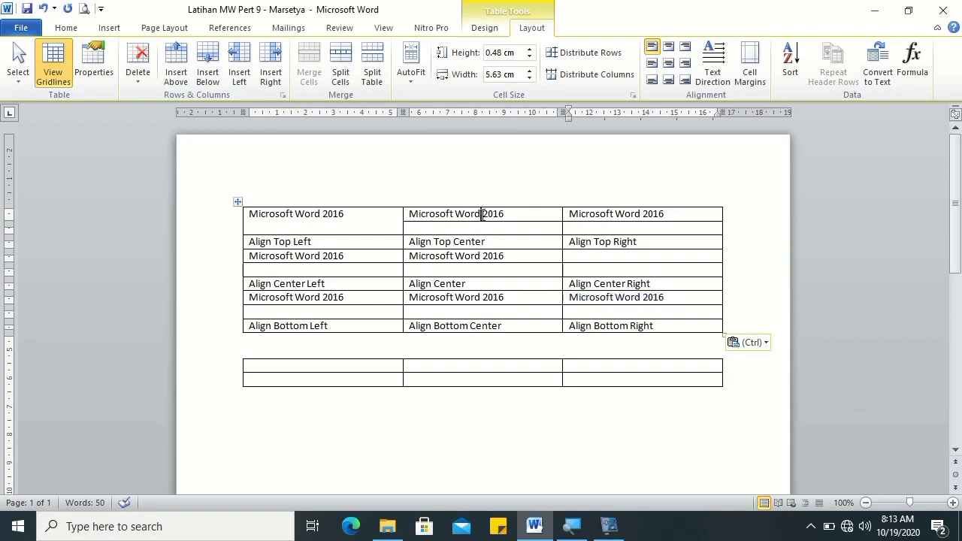
Merge the second column's first text cell with the empty cell below it in the first table
drag(482, 215, 550, 226)
key(ctrl)
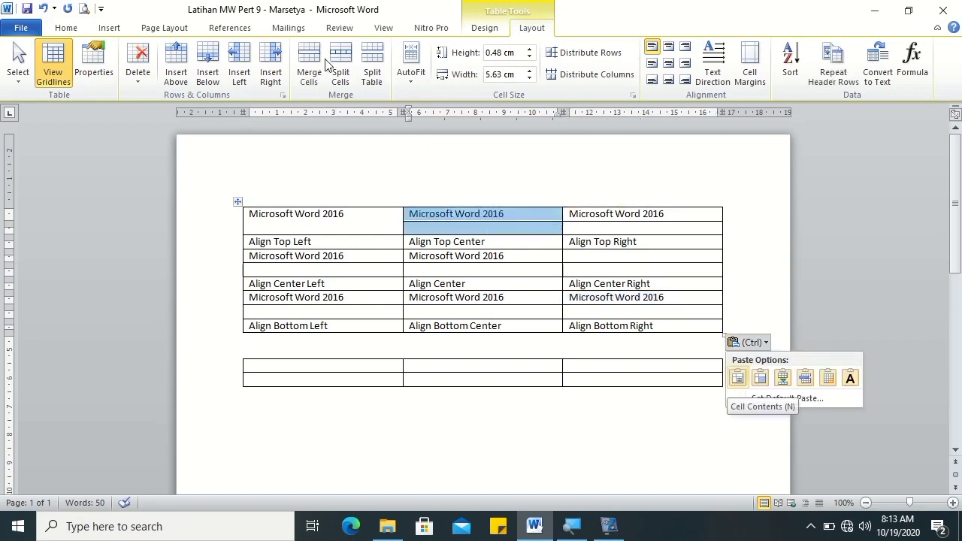
key(Escape)
drag(571, 215, 603, 233)
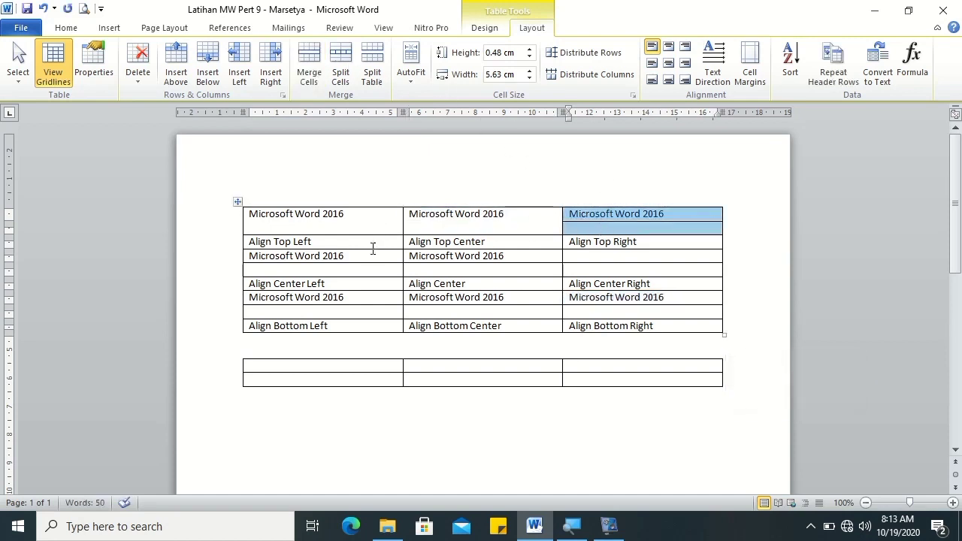
drag(373, 256, 588, 271)
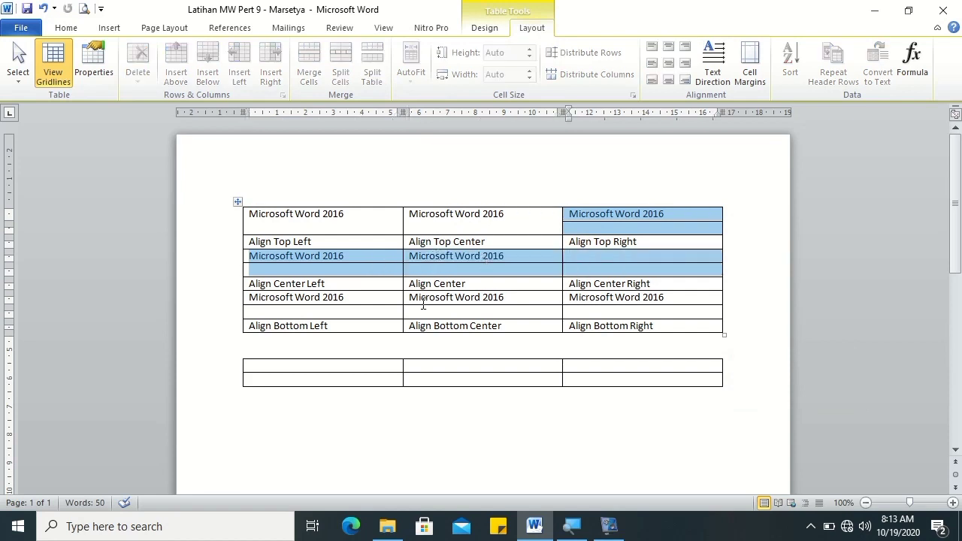
drag(383, 302, 575, 311)
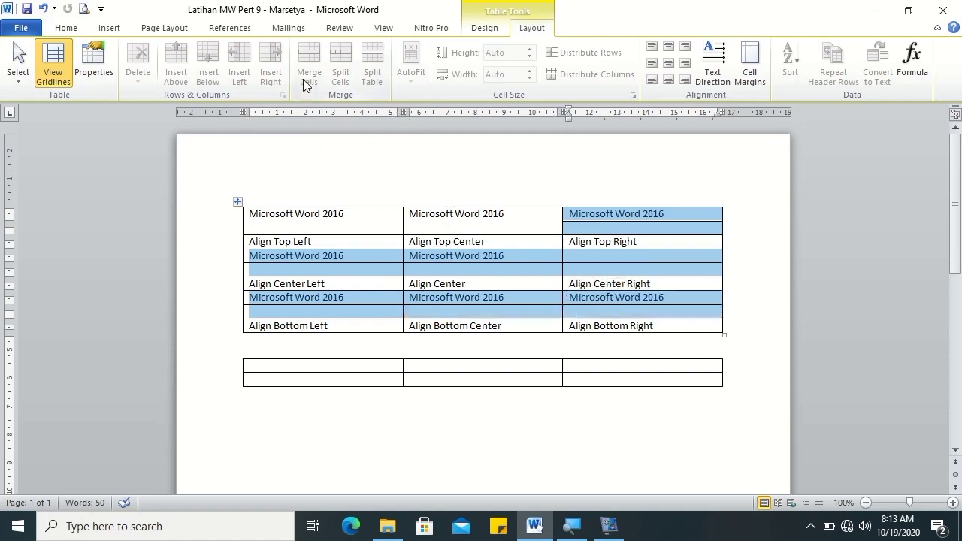
click(606, 245)
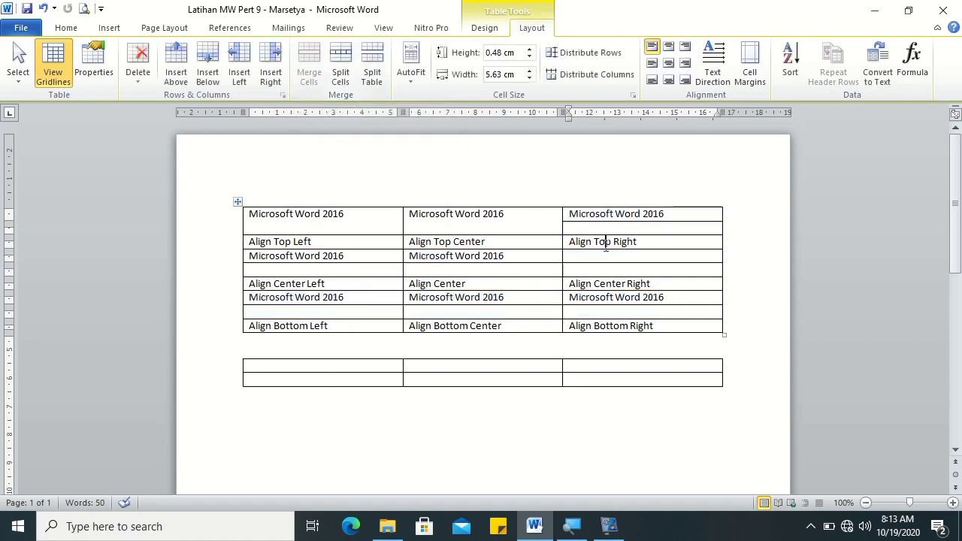
Merge the cell above Align Top Right and each of the three above the Align Center labels with the empty cell below it
triple_click(590, 215)
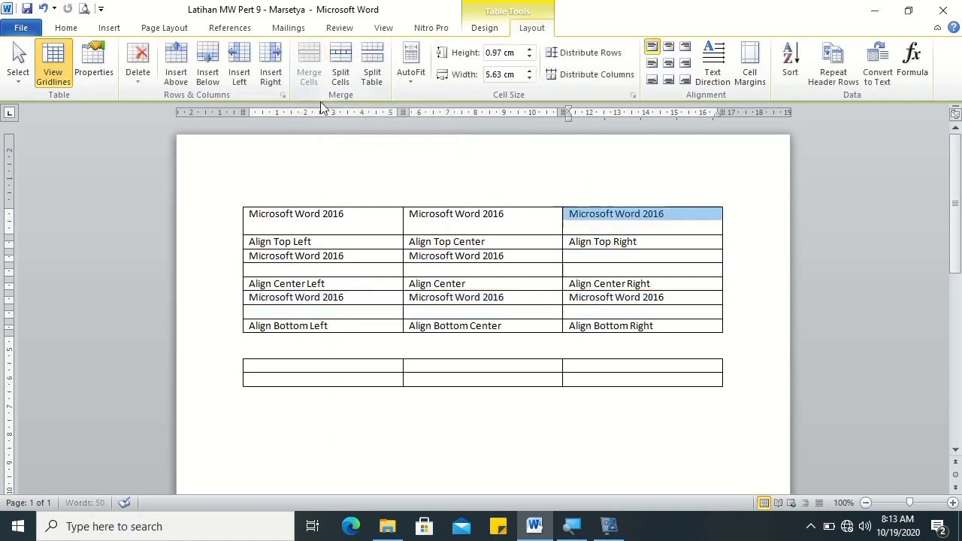
drag(358, 260, 361, 269)
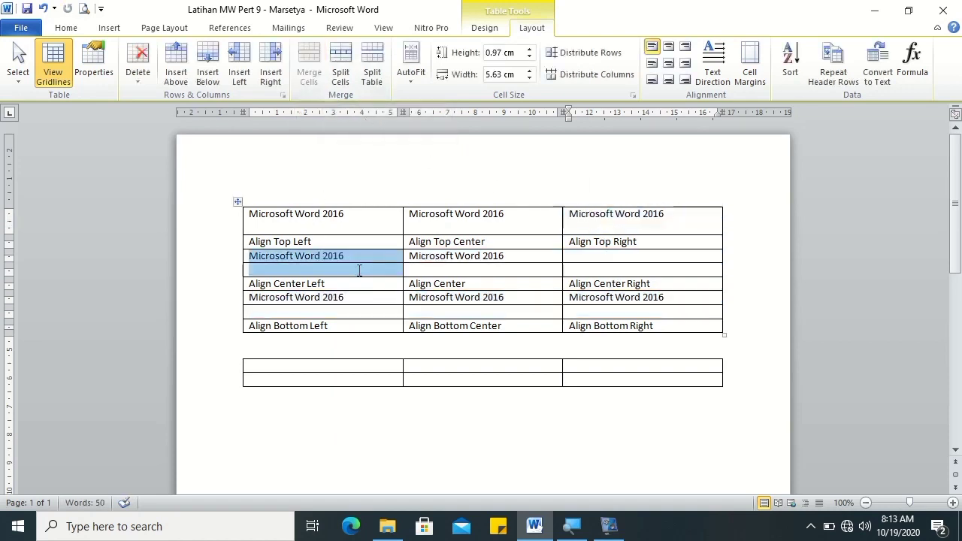
click(311, 79)
drag(465, 257, 466, 270)
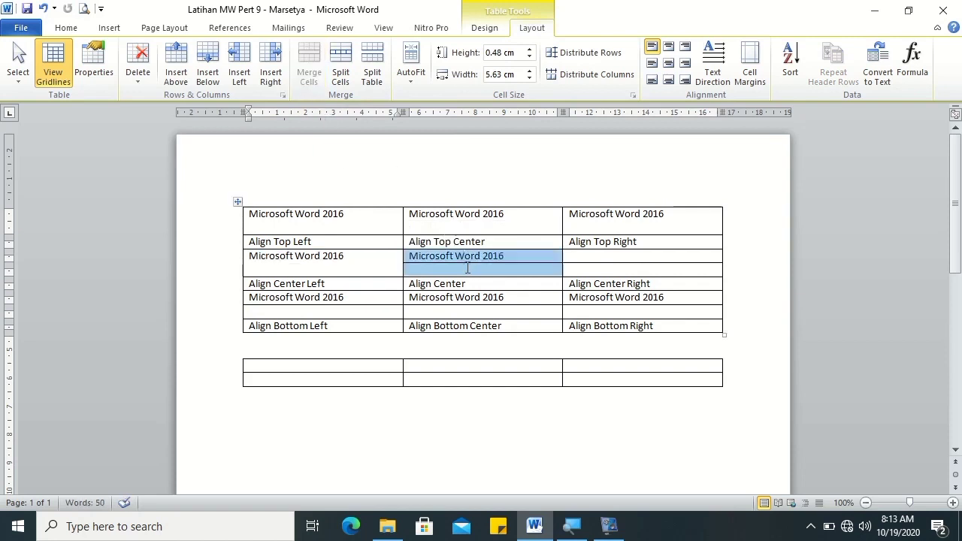
click(310, 79)
drag(581, 258, 579, 269)
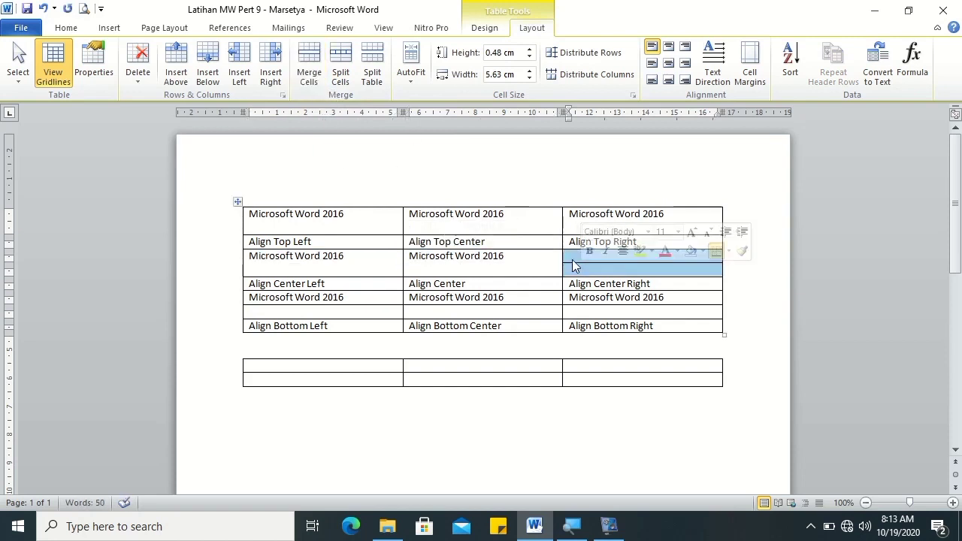
click(311, 79)
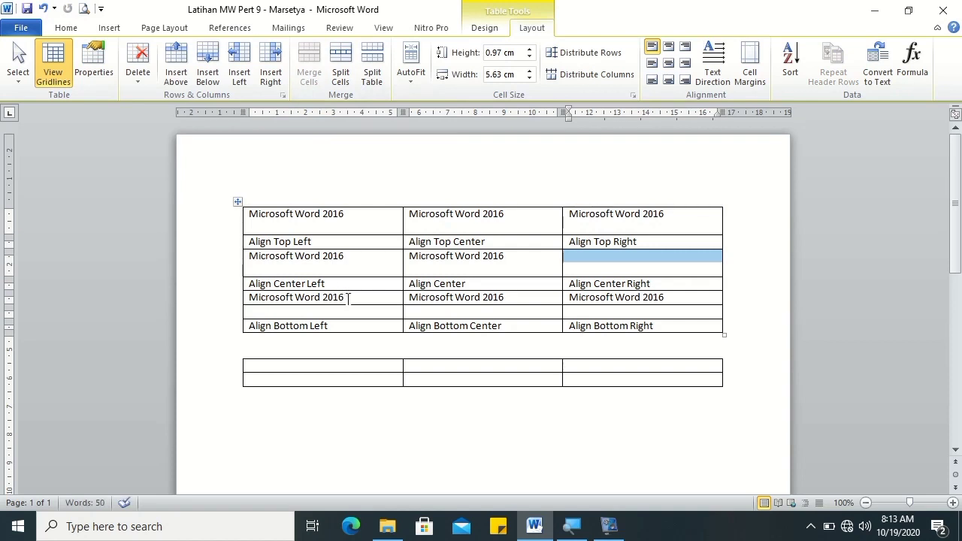
Merge the three text cells above the Align Bottom labels with the empty cells below, and paste "Microsoft Word 2016" above Align Center Right
drag(346, 299, 350, 311)
click(308, 79)
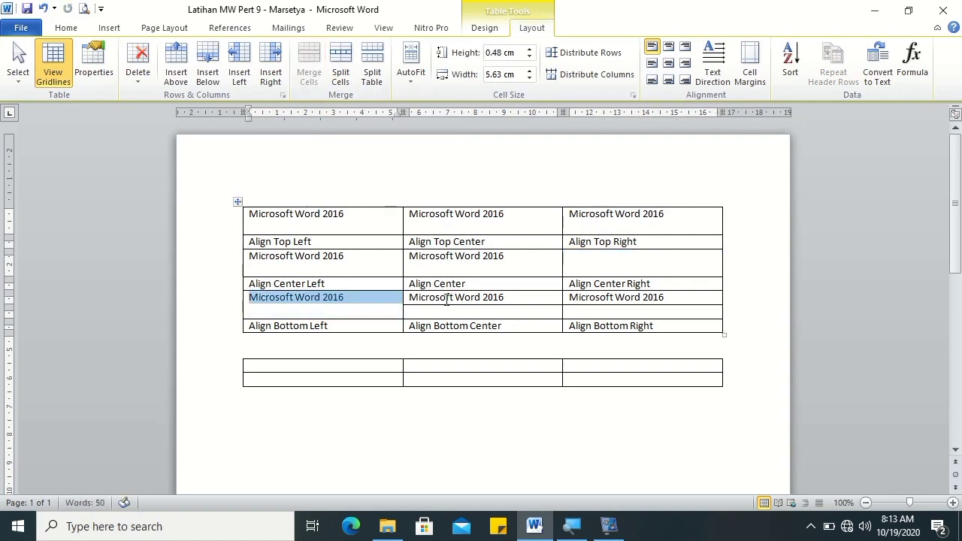
drag(448, 298, 451, 313)
click(309, 67)
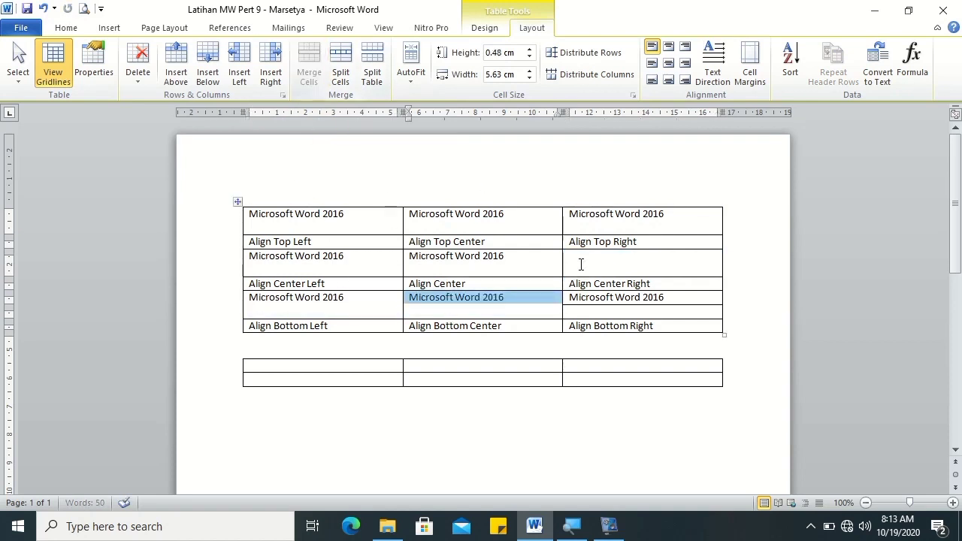
drag(611, 297, 609, 313)
key(ctrl+c)
click(309, 75)
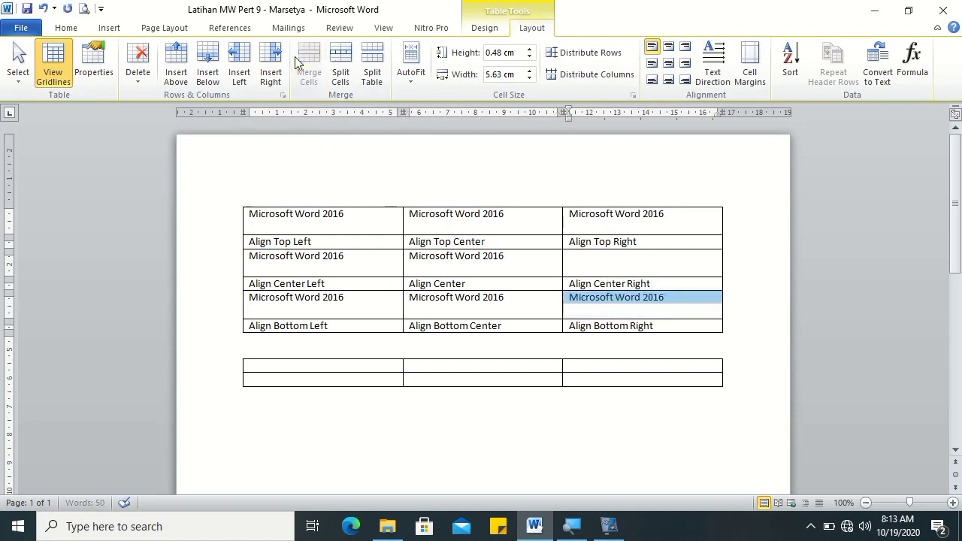
click(617, 256)
key(ctrl+v)
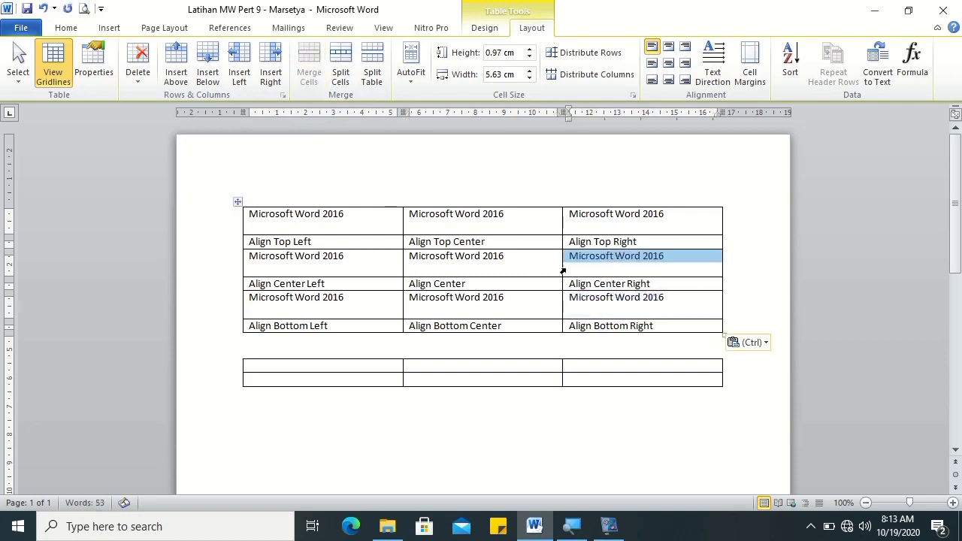
Align the first table's three top text cells to Top Left, Top Center and Top Right, matching the labels below them
click(344, 218)
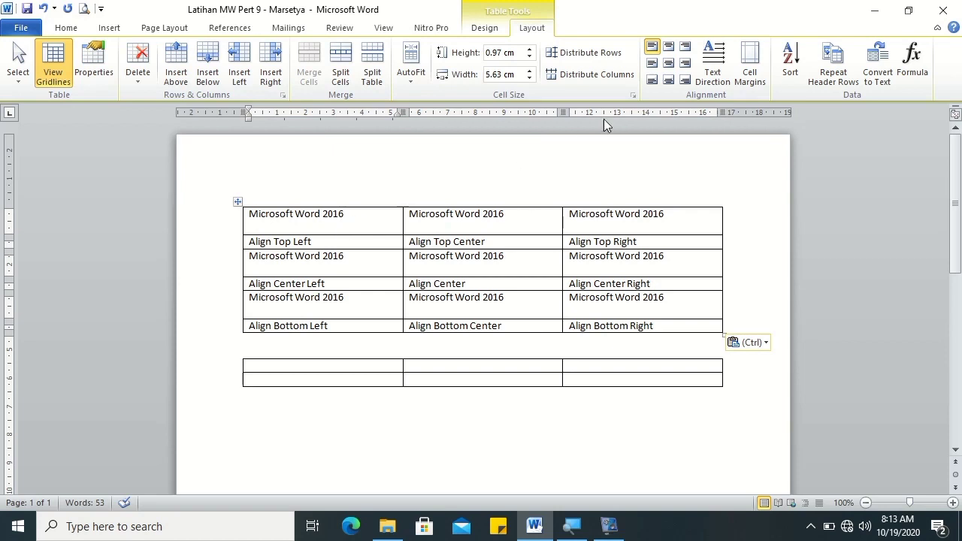
click(653, 52)
click(430, 217)
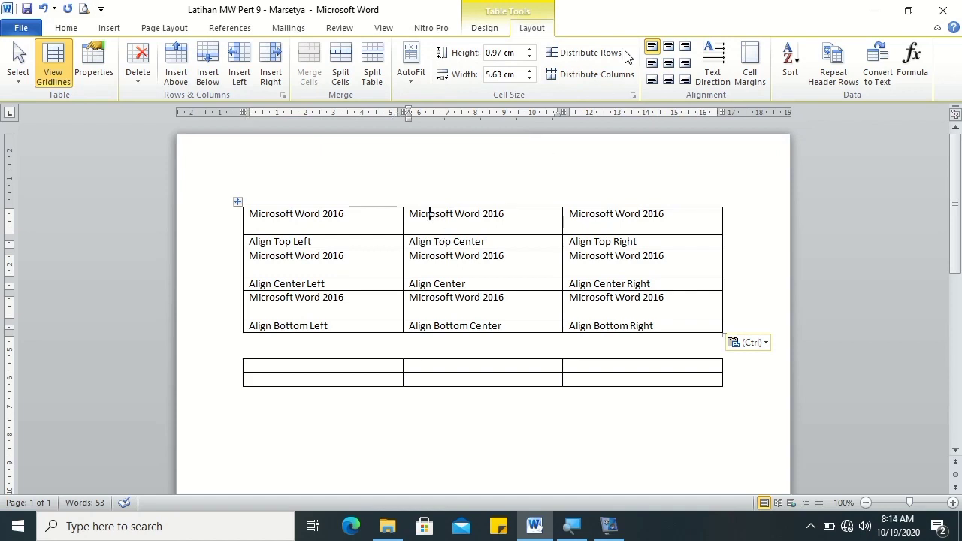
click(669, 46)
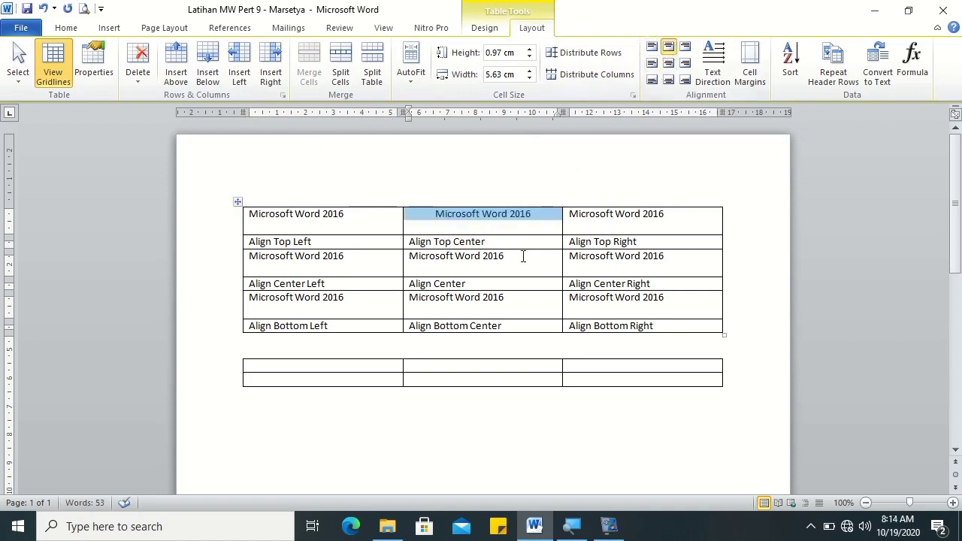
click(619, 218)
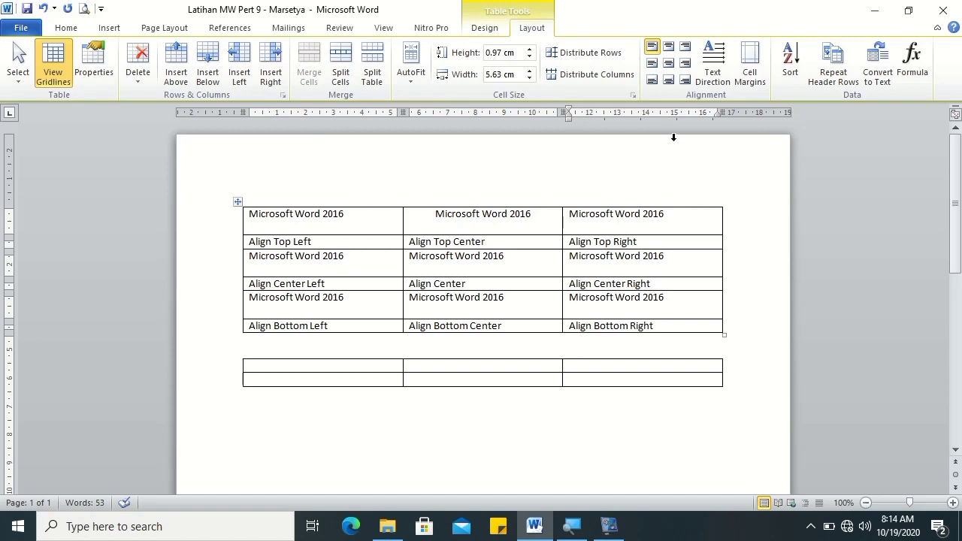
click(685, 47)
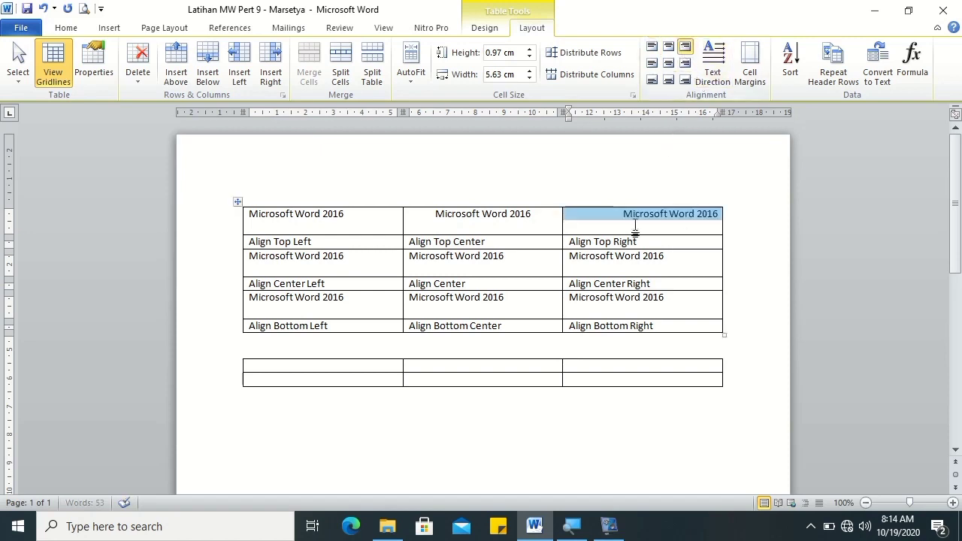
Align the middle three "Microsoft Word 2016" cells to Center Left, Center and Center Right, matching their labels
click(352, 260)
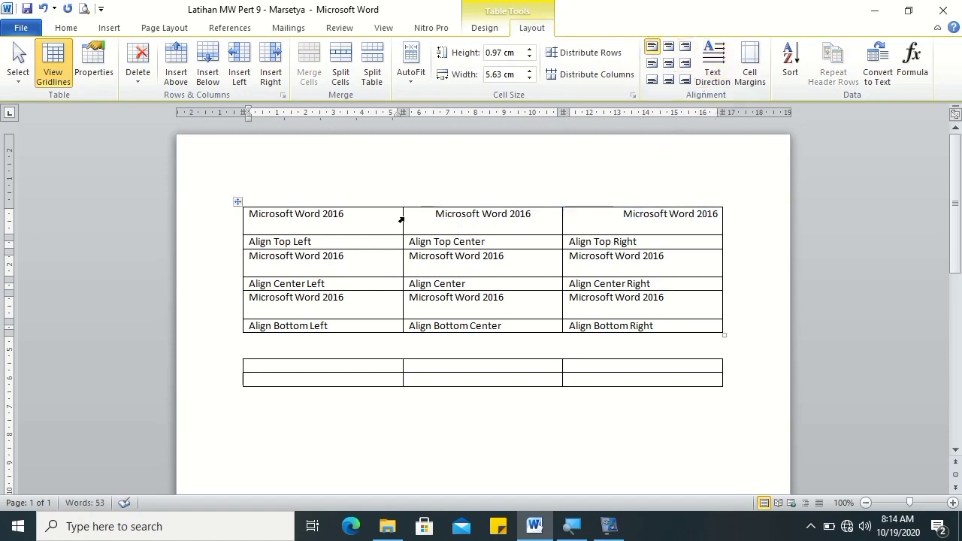
click(652, 63)
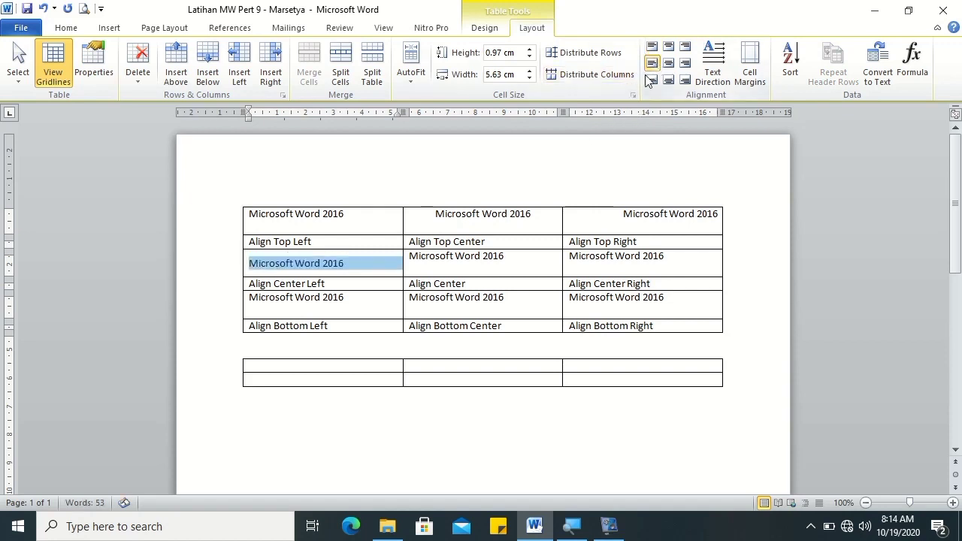
click(461, 265)
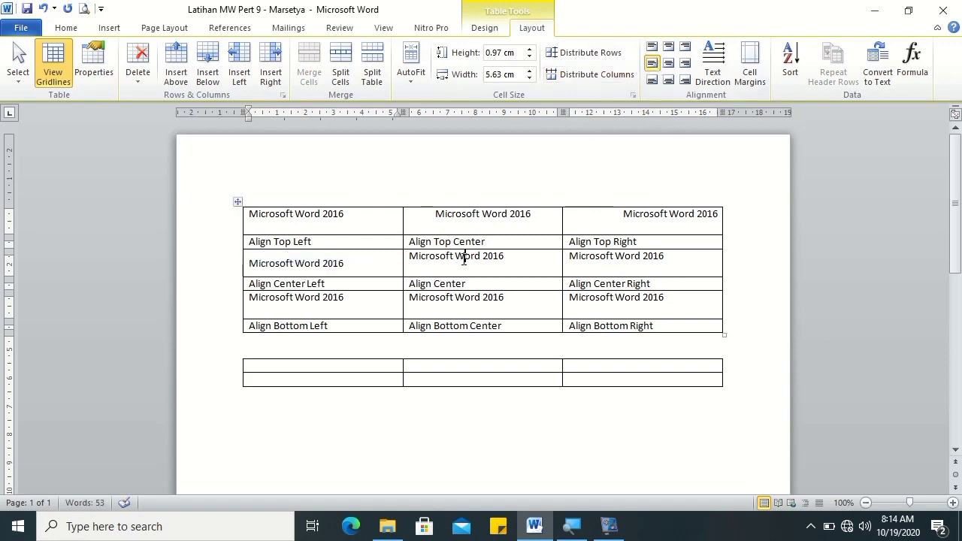
click(669, 63)
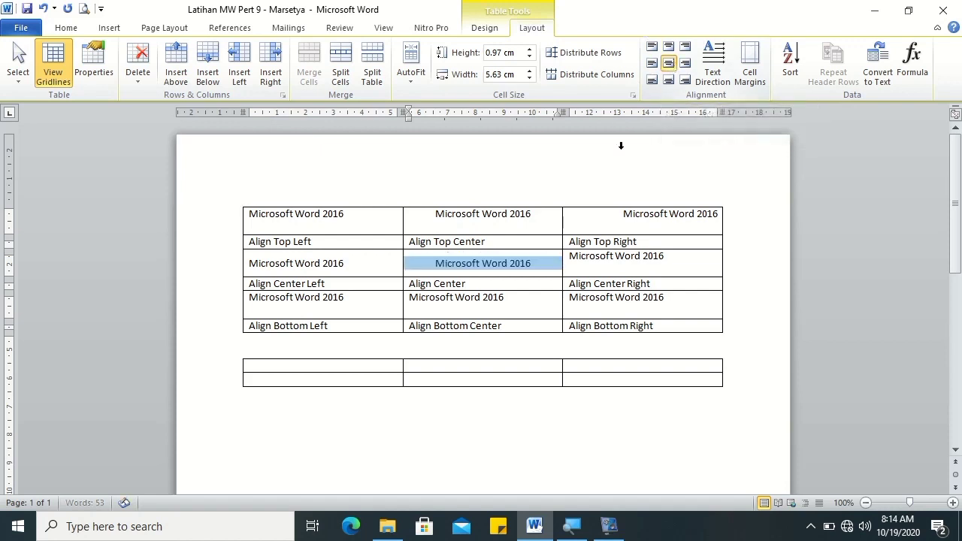
click(607, 260)
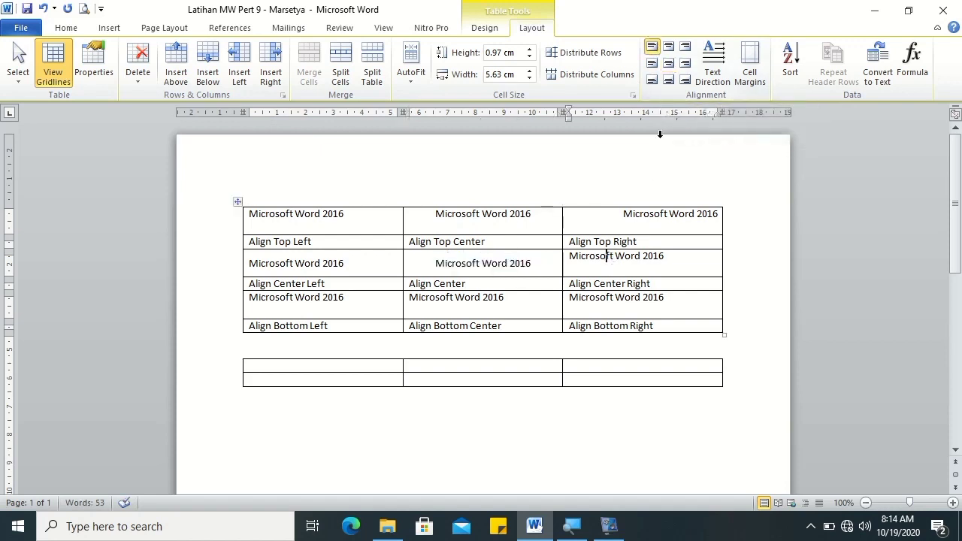
click(685, 65)
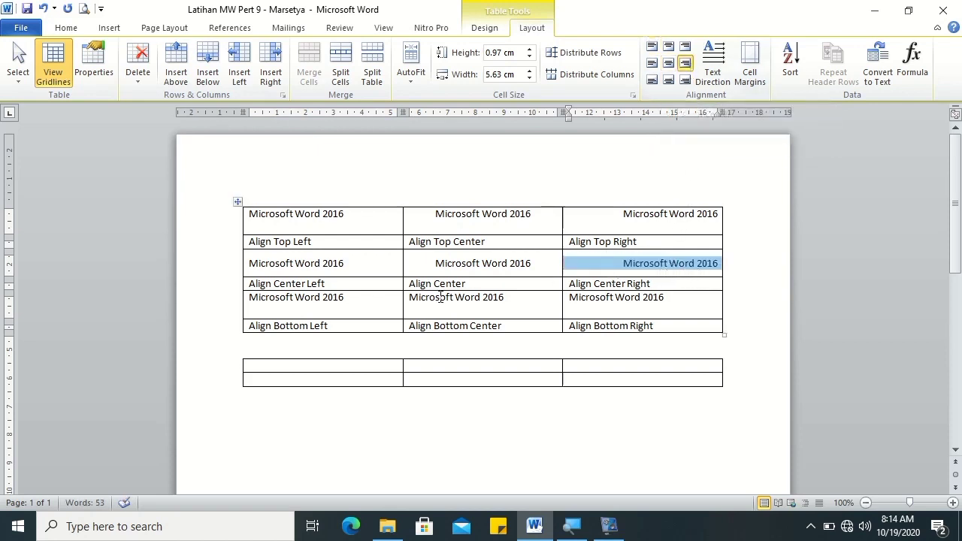
Align the first table's last three "Microsoft Word 2016" cells to Bottom Left, Bottom Center and Bottom Right
click(358, 299)
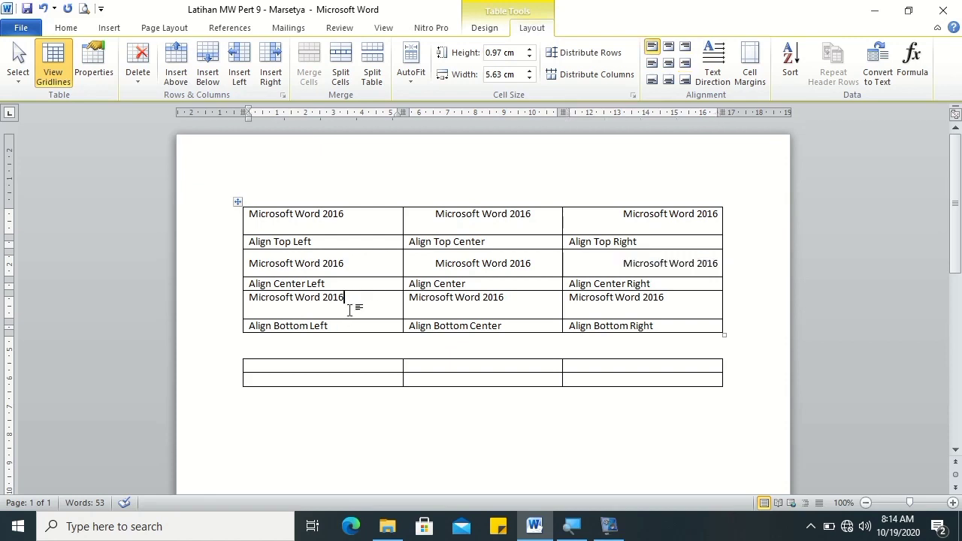
click(652, 81)
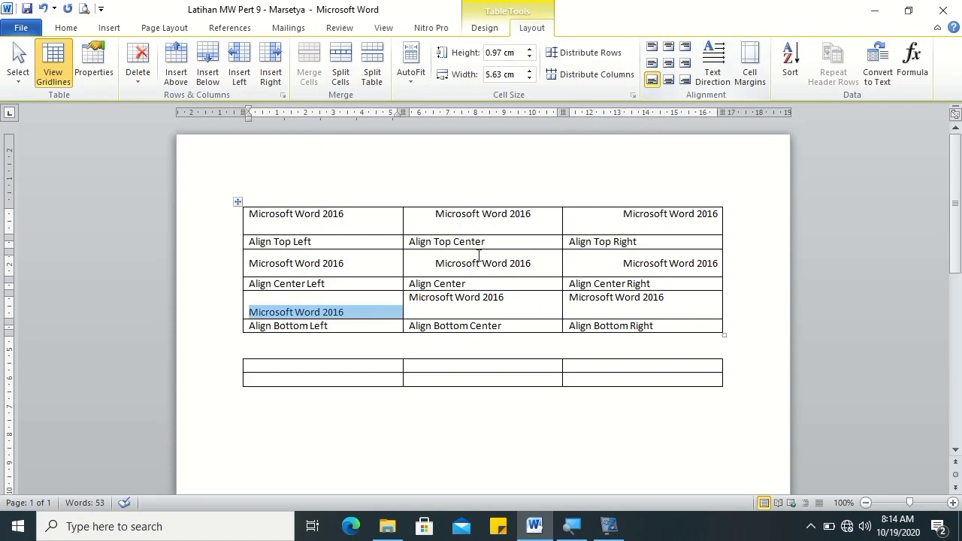
click(453, 302)
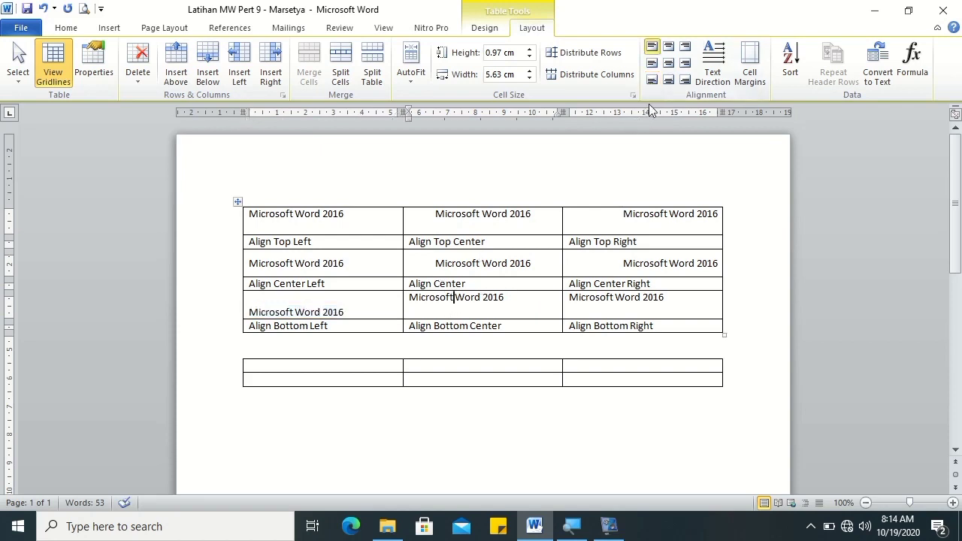
click(666, 82)
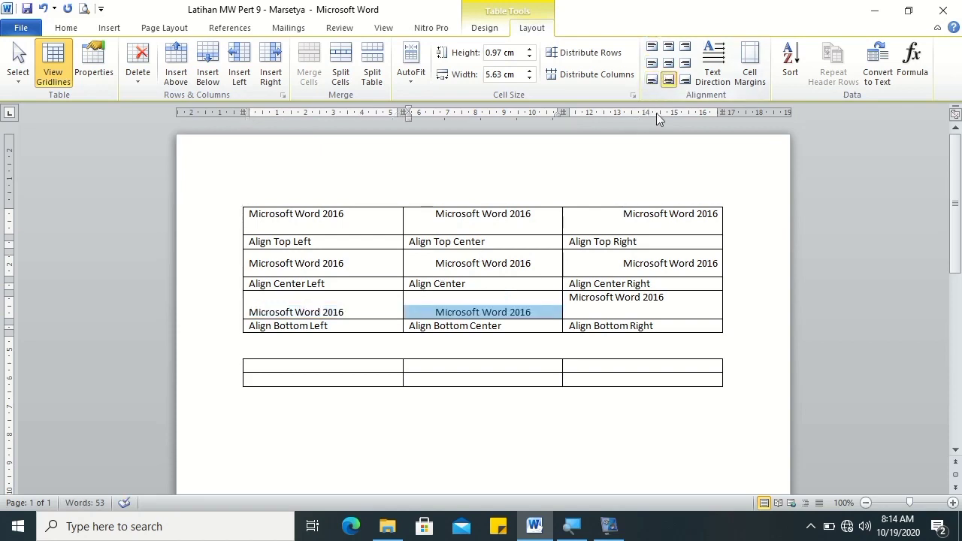
click(614, 299)
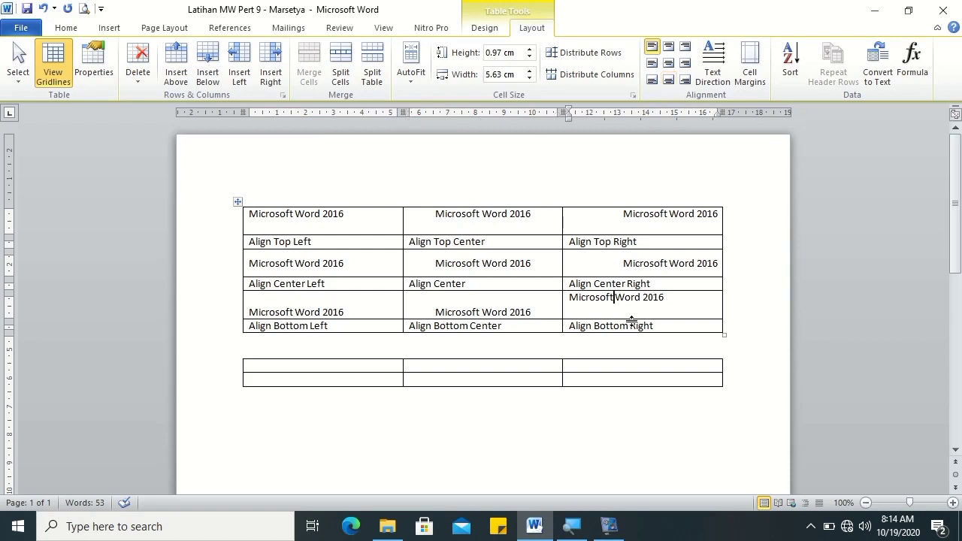
click(685, 81)
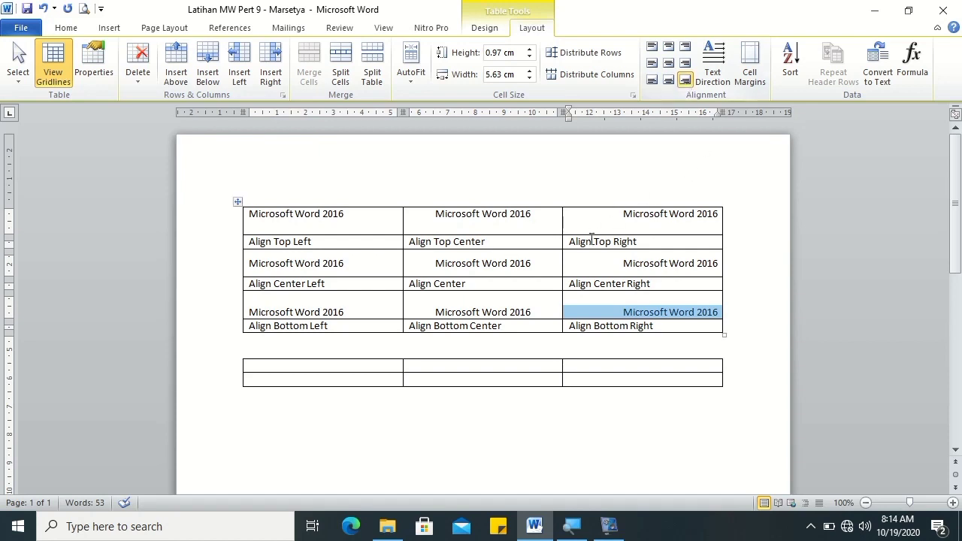
Copy "Microsoft Word 2016" from the first table into all three cells of the second table's first row
drag(347, 215, 248, 215)
key(ctrl+c)
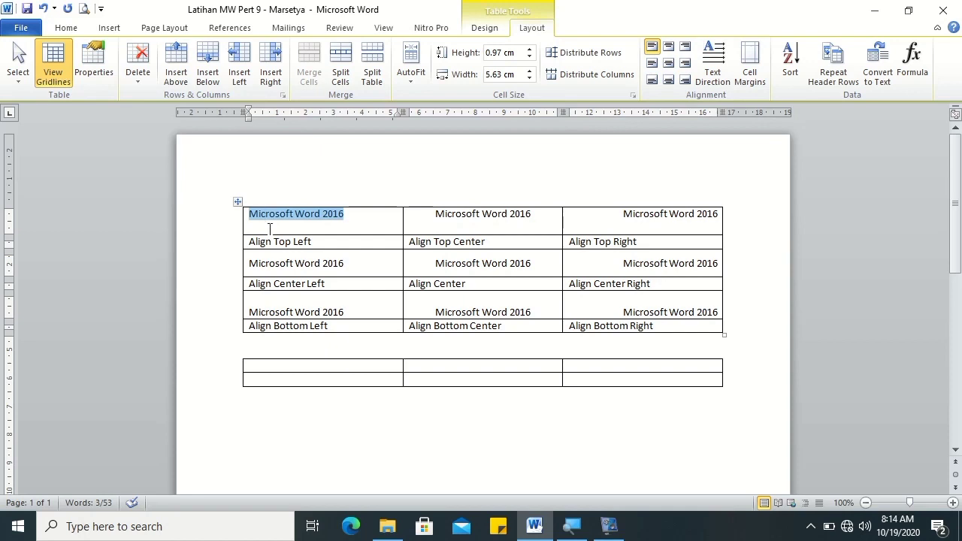
click(288, 365)
key(ctrl+v)
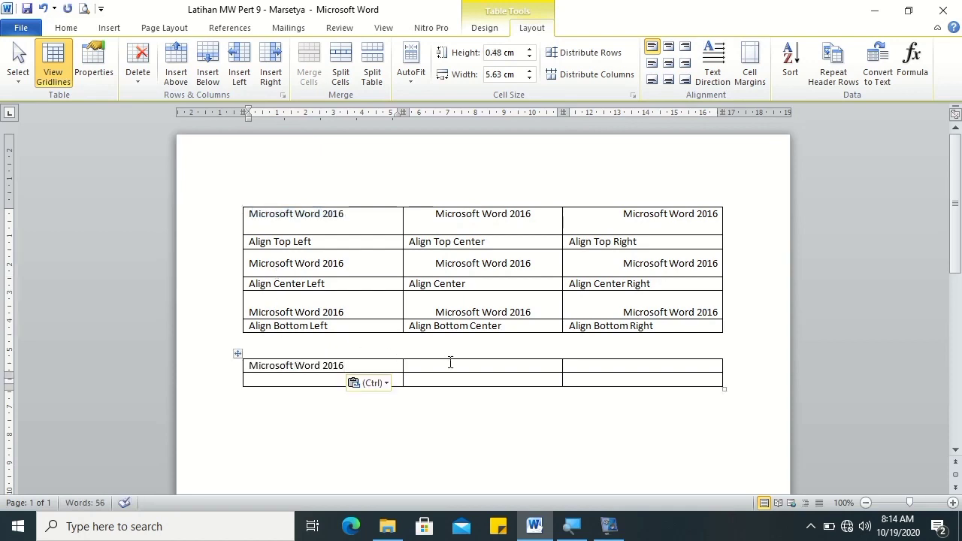
click(449, 365)
key(ctrl+v)
click(602, 365)
key(ctrl+v)
Label the second table's second row "Teks Asli", "Klik Tombol Text Direction 1x" and "Klik Tombol Text Direction 2x"
click(373, 379)
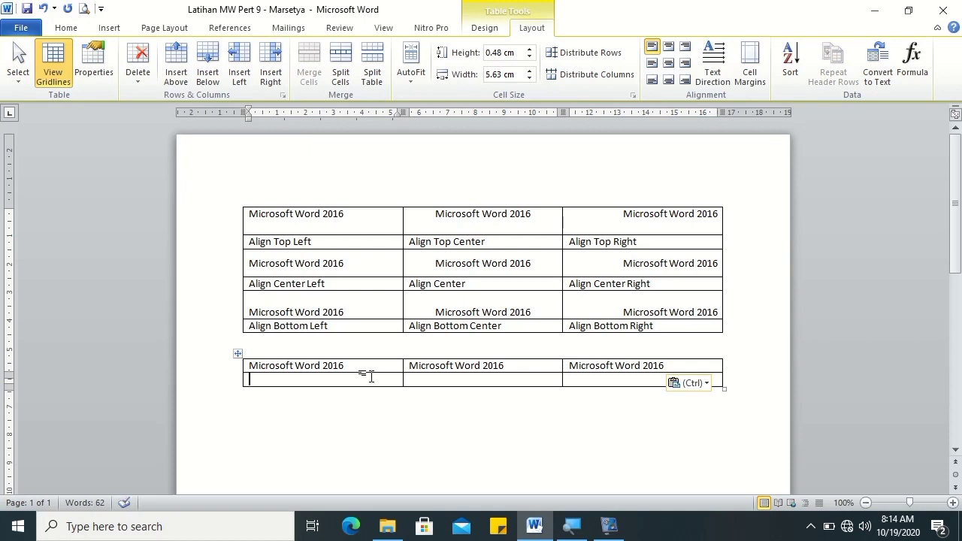
text(Teks Asli)
key(Tab)
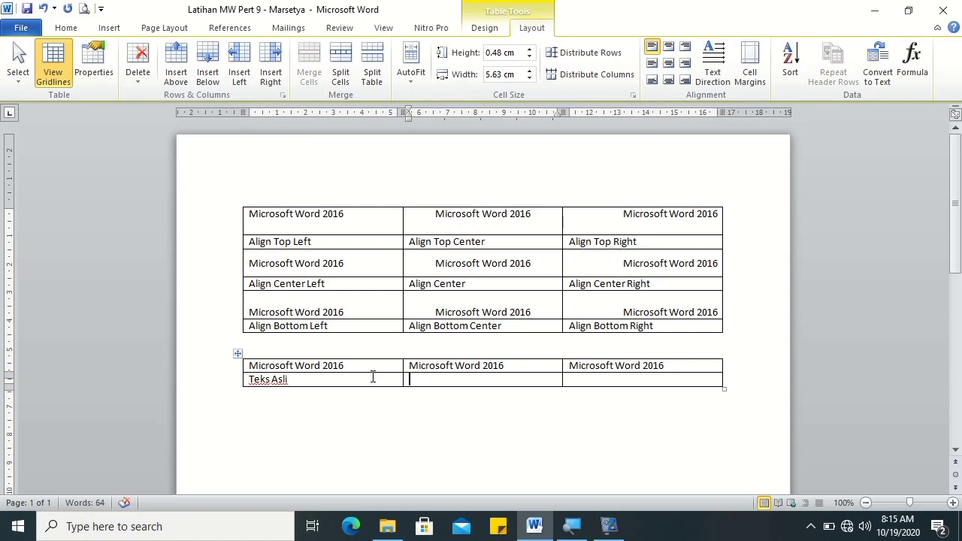
text(Klik Tombol )
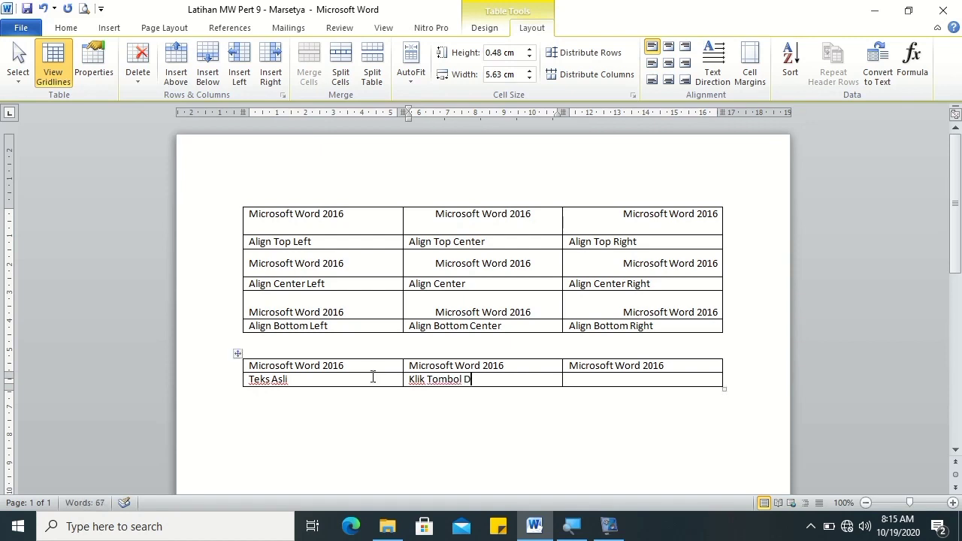
text(Text Direction 1x)
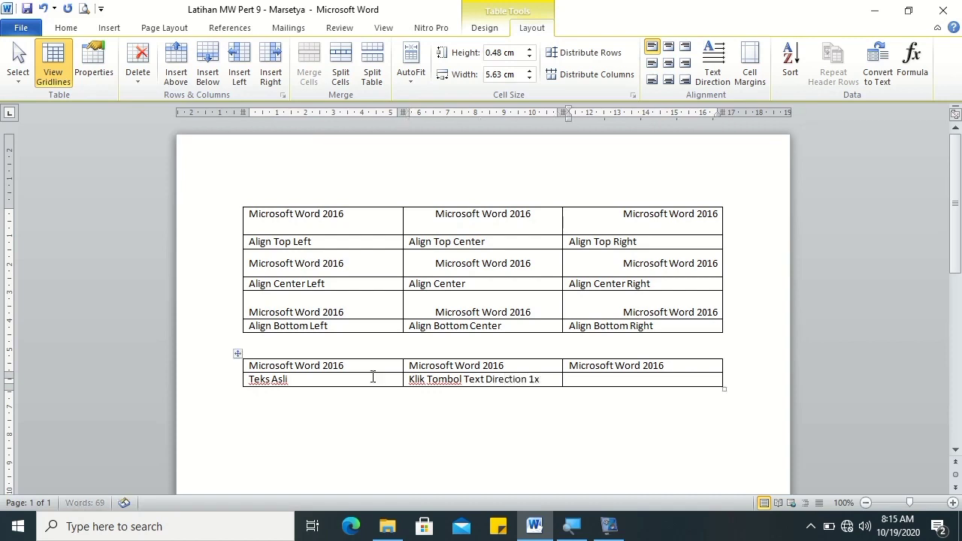
key(Tab)
text(Klik Tombol Text Direction 2x)
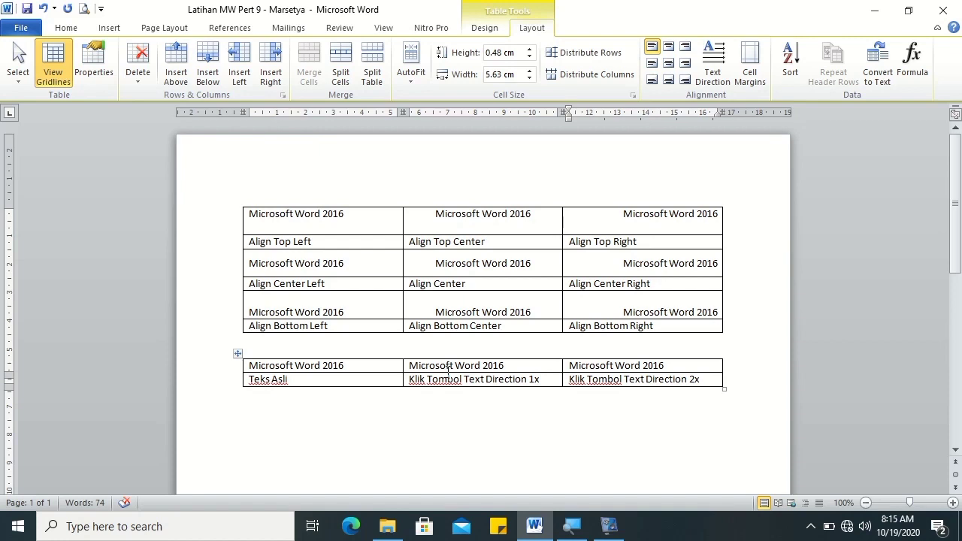
Rotate "Microsoft Word 2016" in the second table's middle cell by applying Text Direction once
click(371, 365)
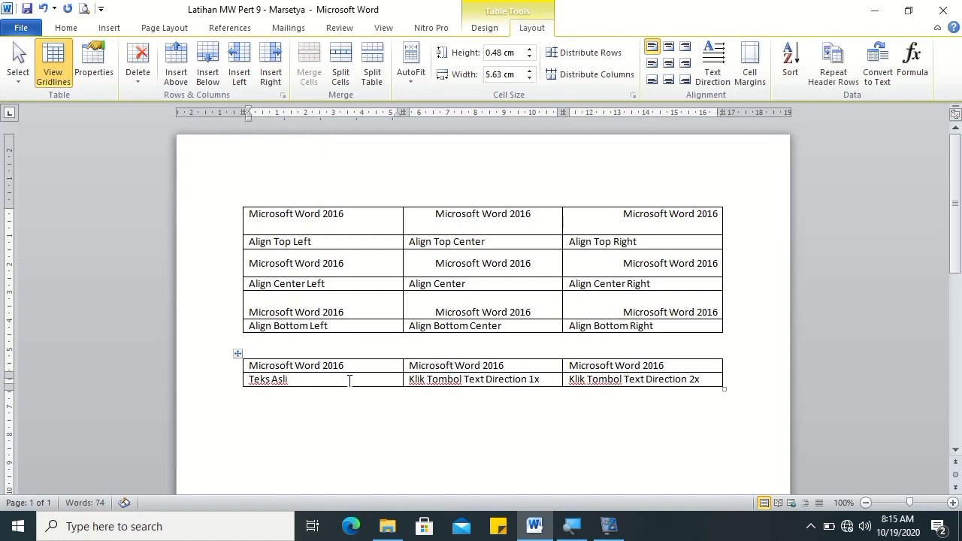
drag(456, 372, 456, 372)
click(458, 367)
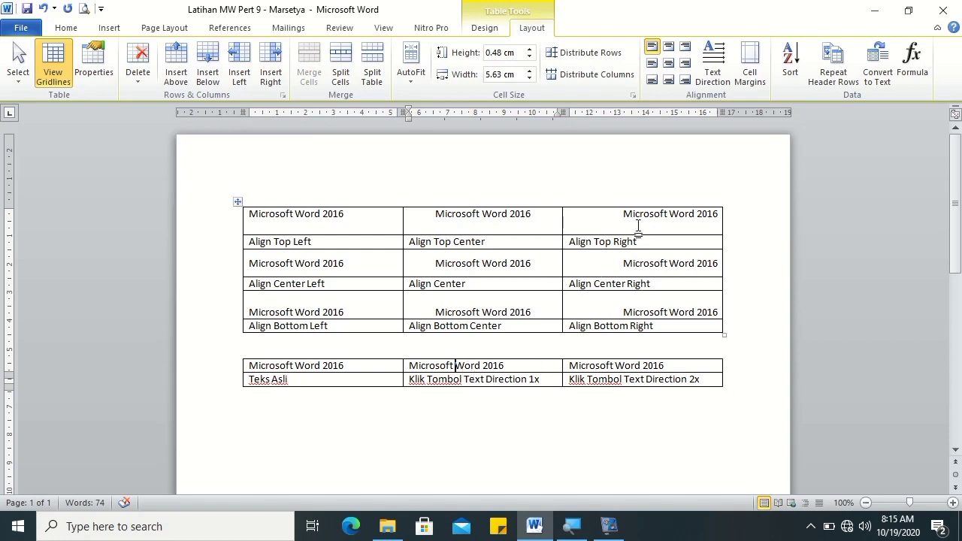
click(721, 72)
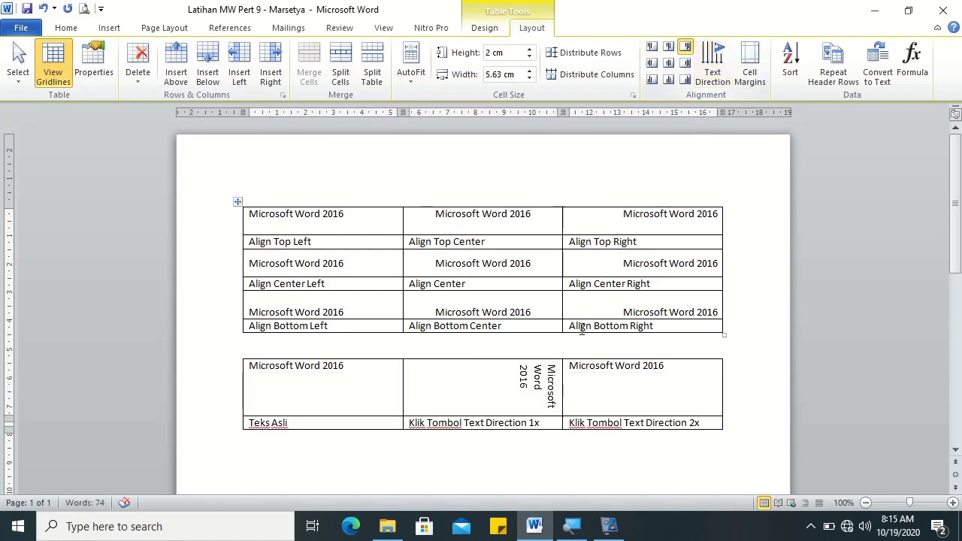
Cycle Text Direction on "Microsoft Word 2016" in the second table's third cell, ending with the text reading bottom to top
click(586, 366)
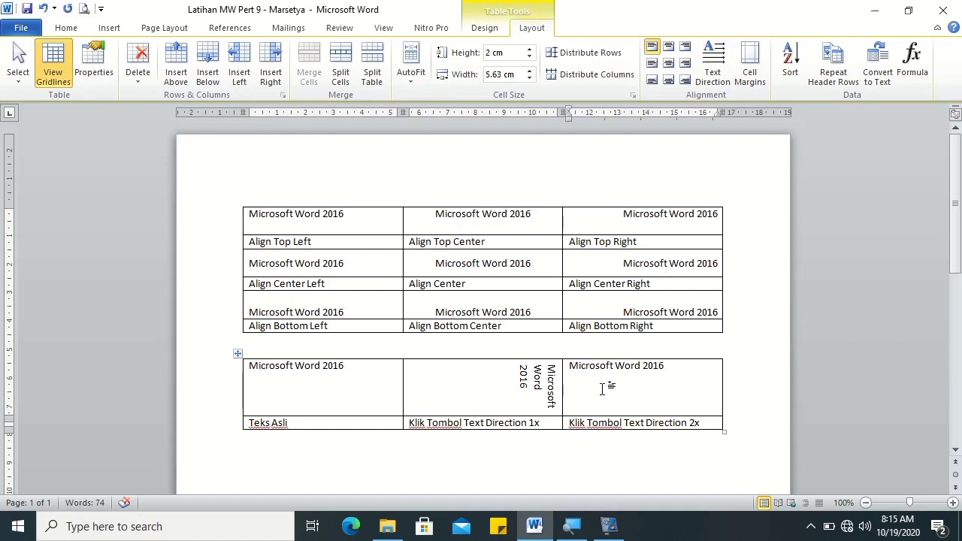
click(720, 75)
click(723, 77)
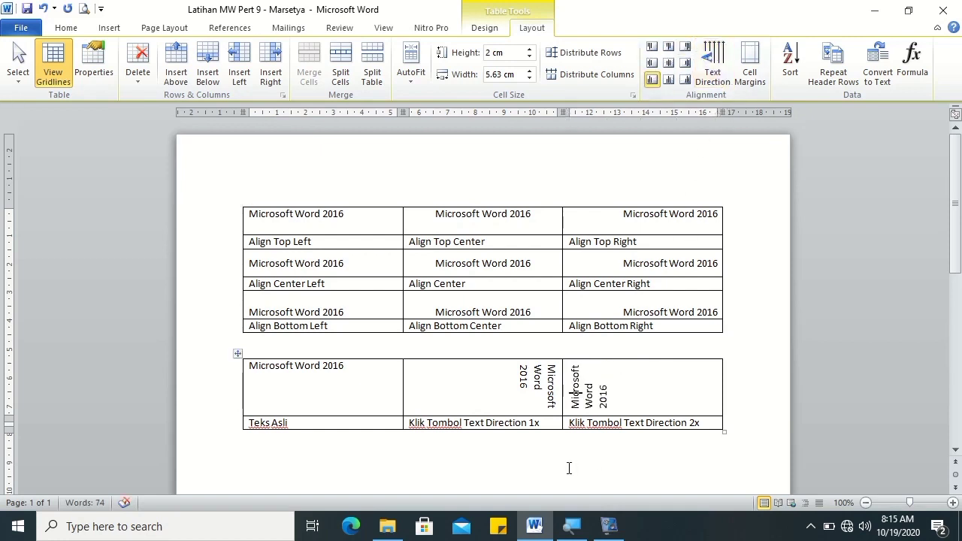
click(714, 71)
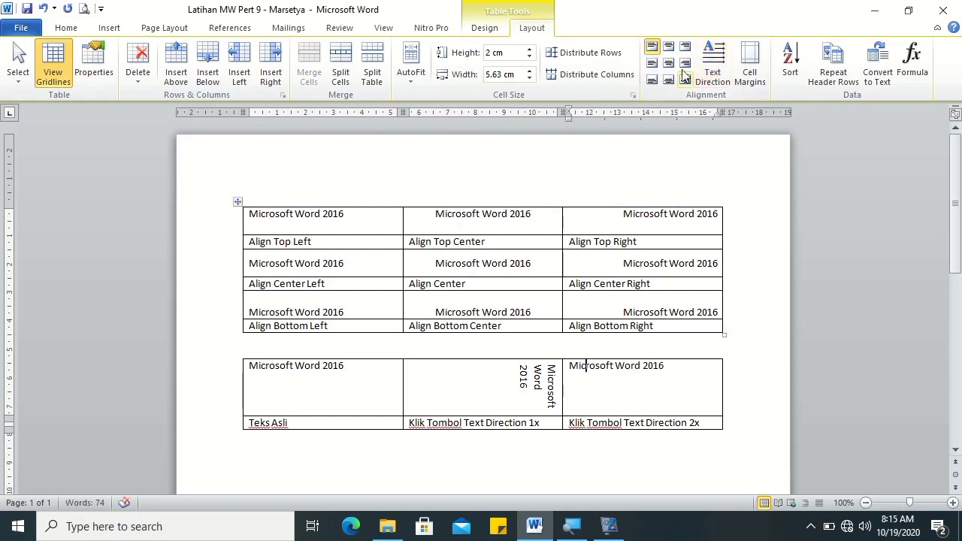
click(709, 75)
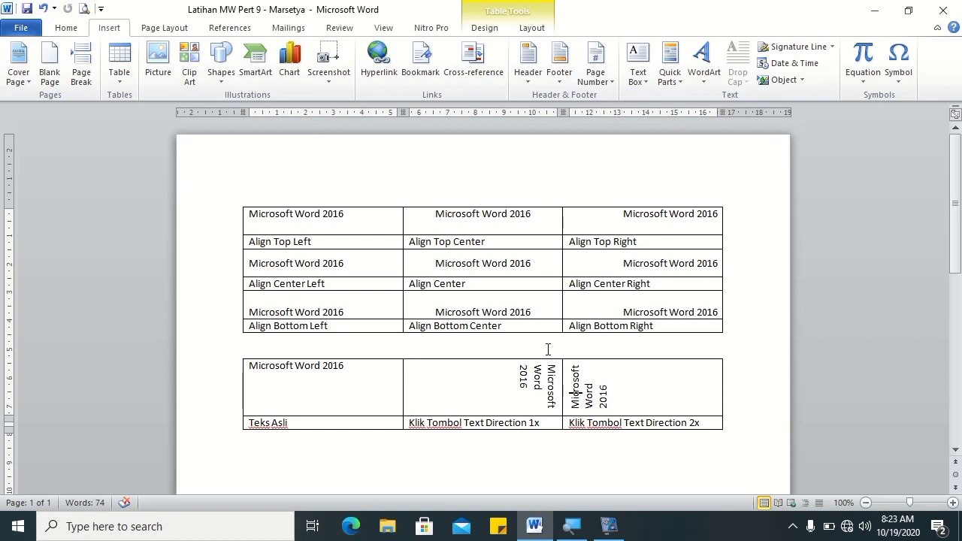
Insert a table with five columns and seven rows on a new line below the second table
scroll(547, 336, down, 1)
scroll(528, 67, down, 1)
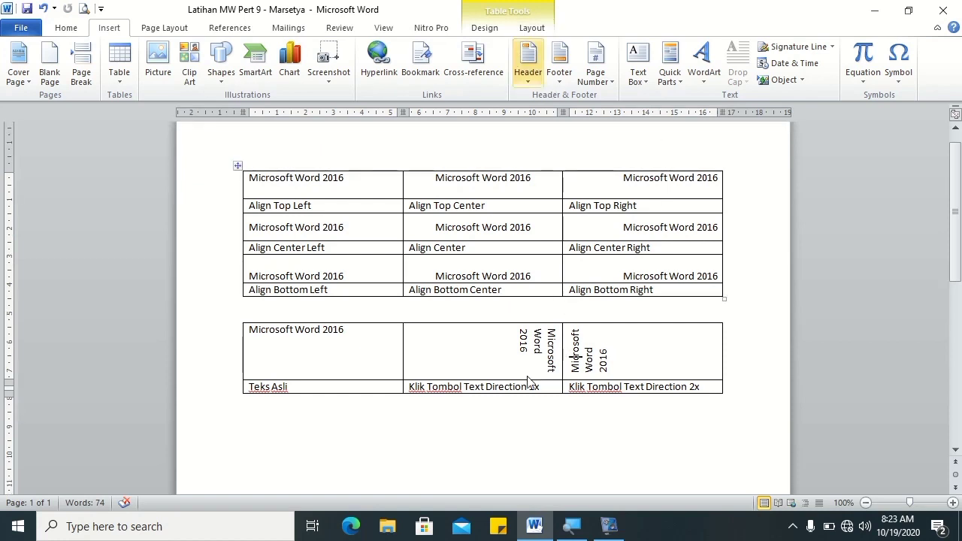
click(404, 433)
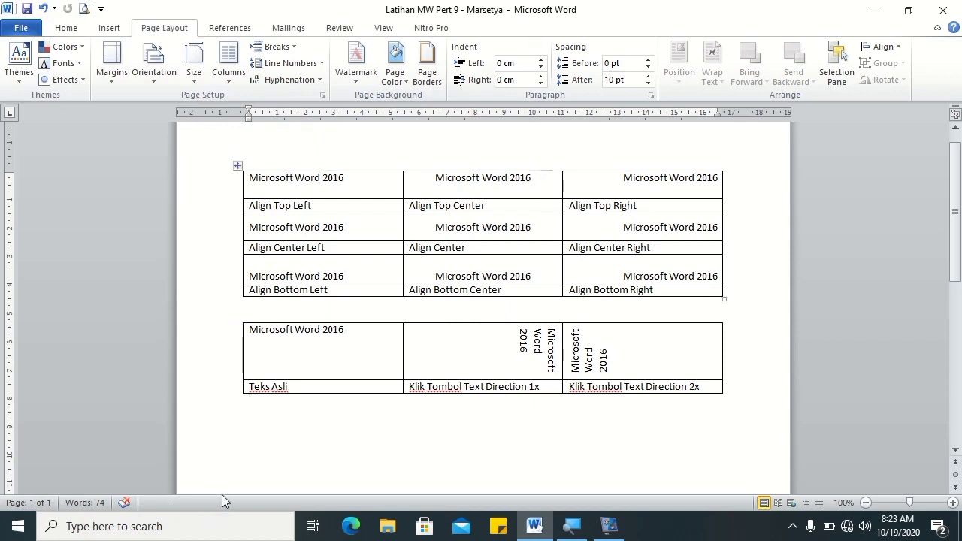
key(Return)
click(106, 28)
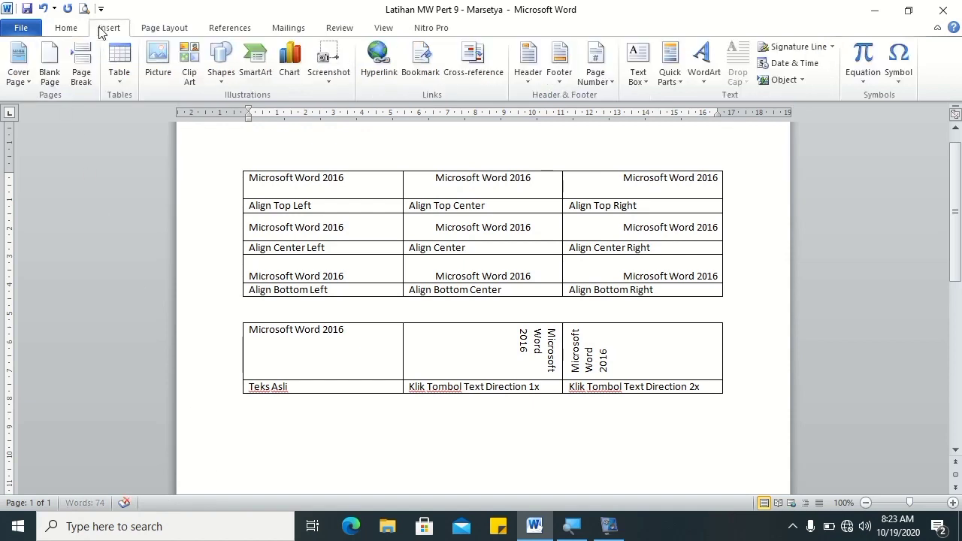
click(118, 75)
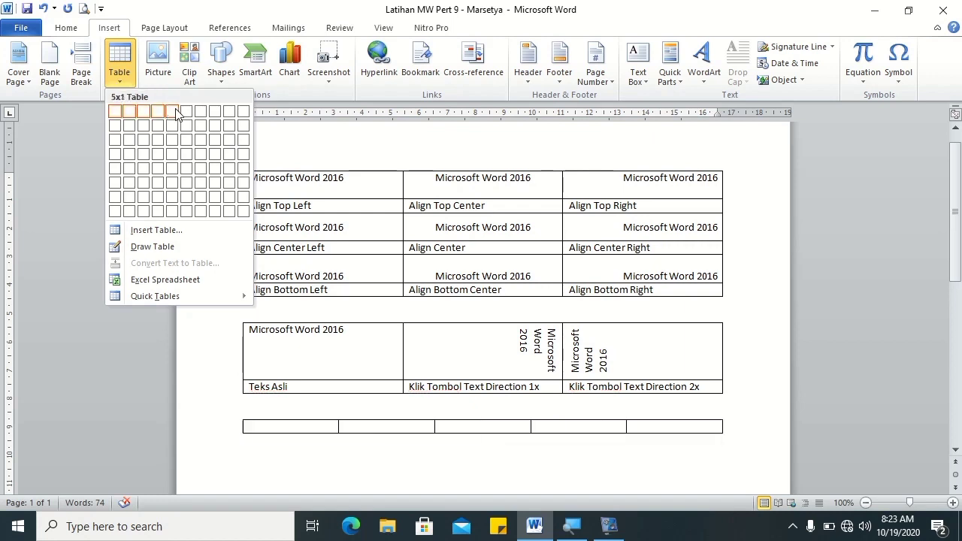
click(175, 197)
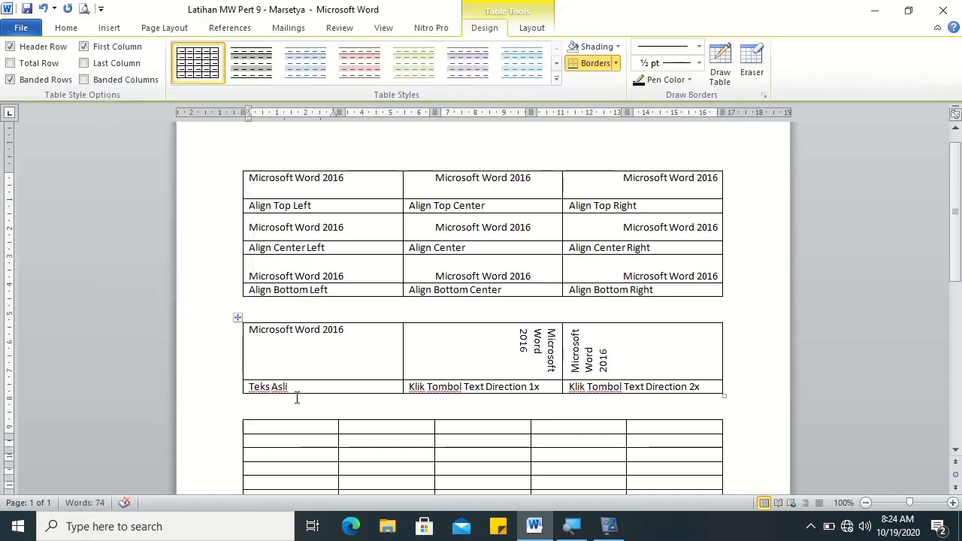
Examine the functions offered for table formulas in the Formula dialog and close it without inserting one
click(532, 28)
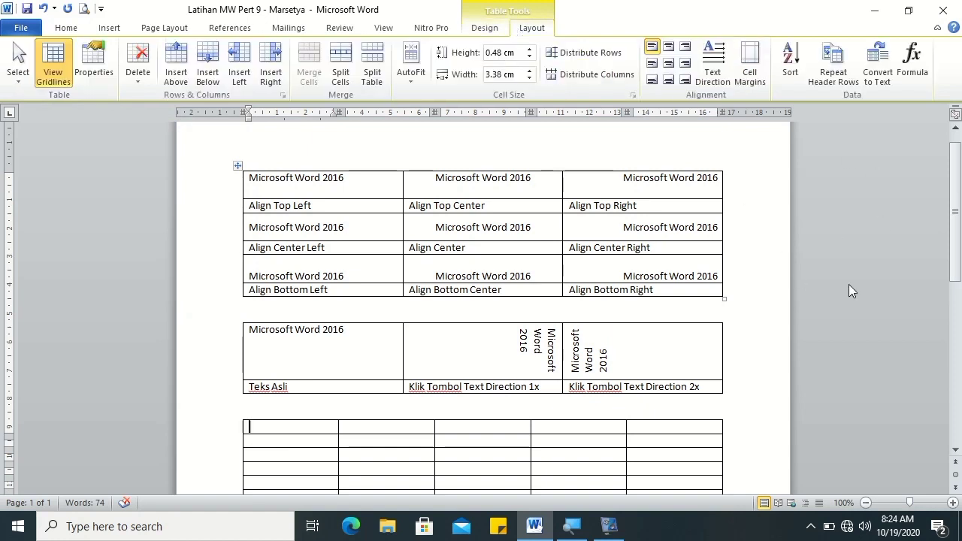
click(917, 75)
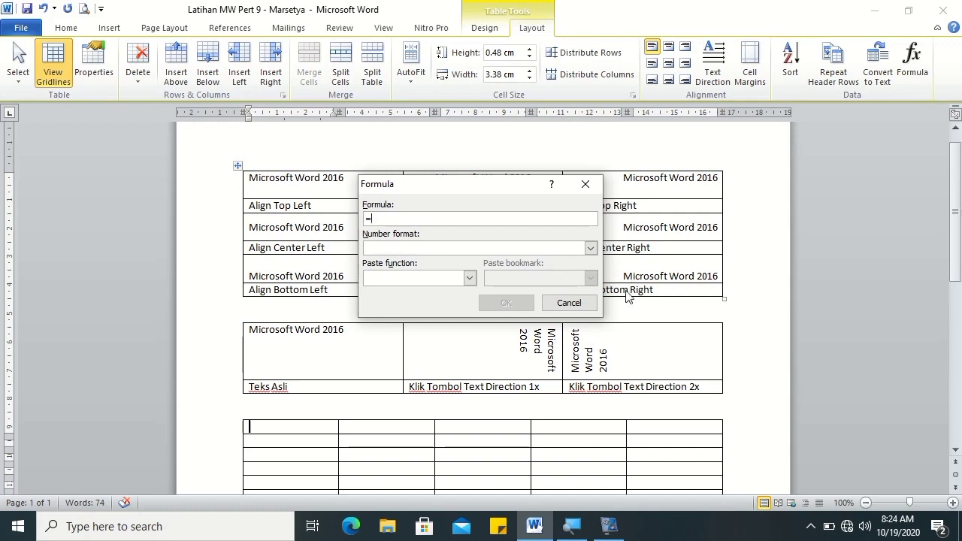
click(469, 278)
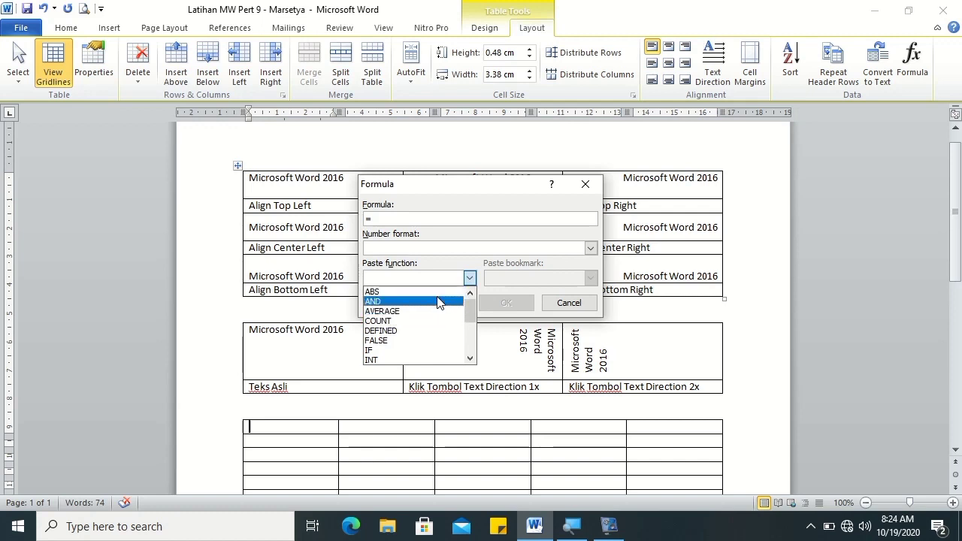
click(470, 360)
click(470, 360)
click(469, 360)
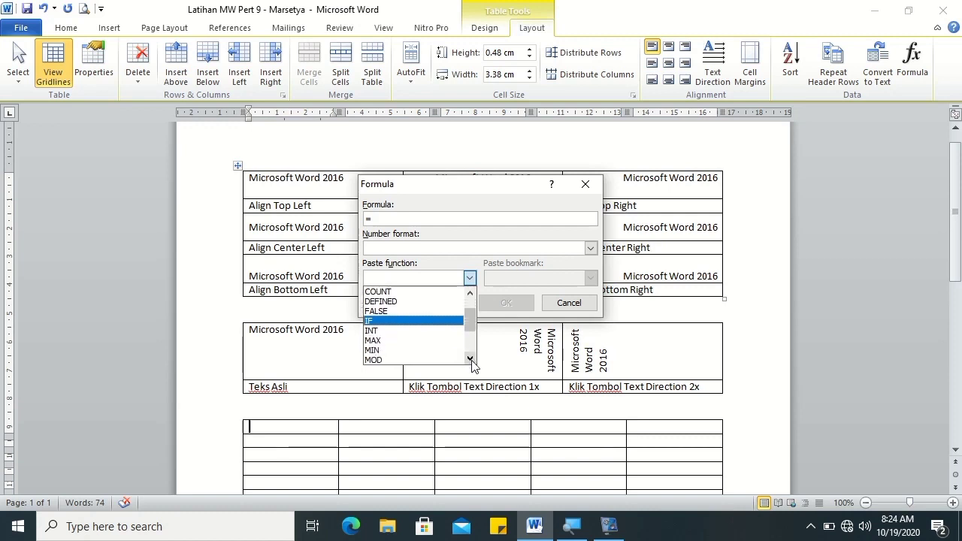
click(470, 360)
click(470, 360)
click(470, 360)
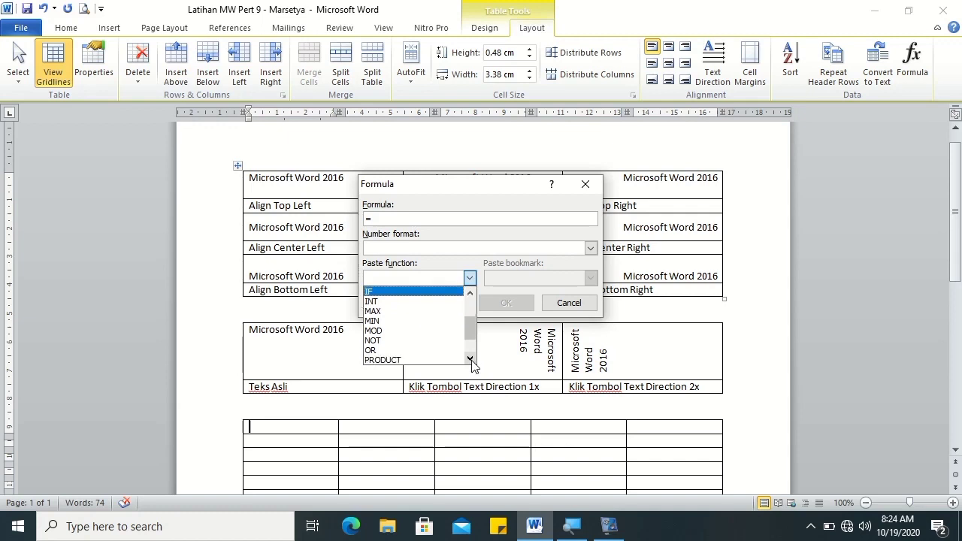
click(470, 360)
click(469, 360)
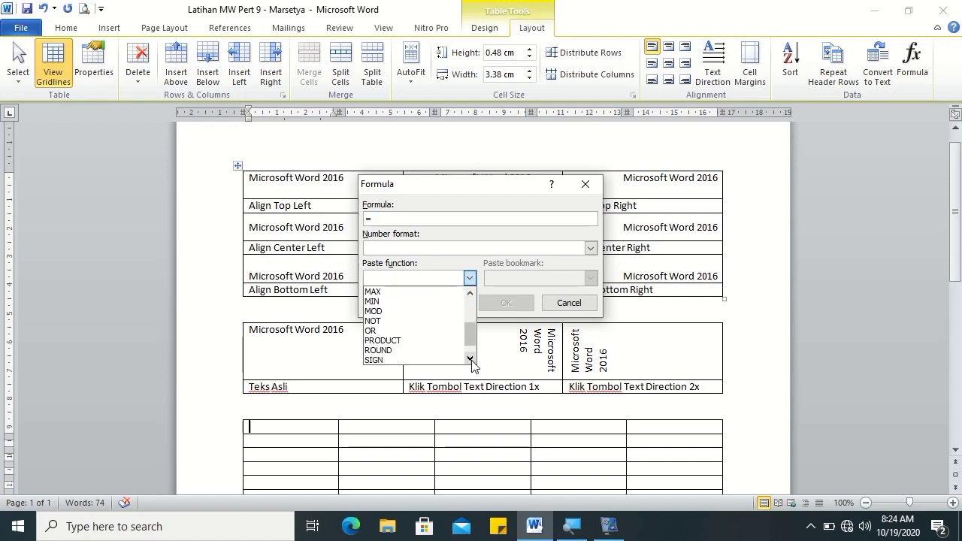
click(470, 360)
click(469, 360)
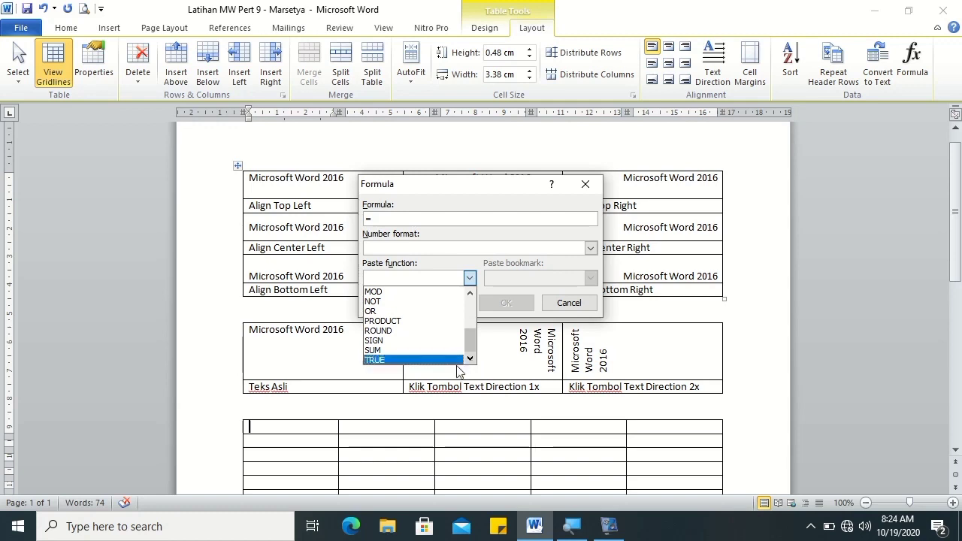
click(549, 236)
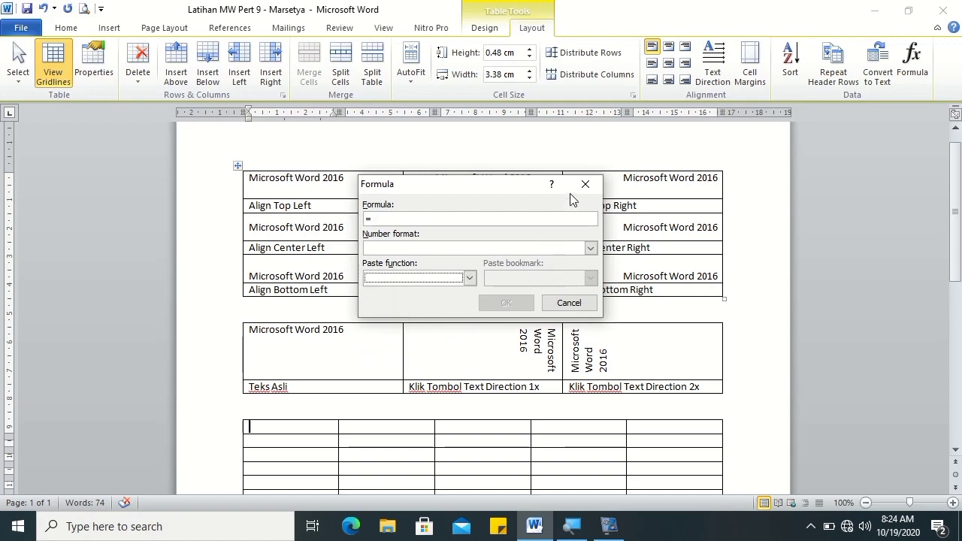
click(584, 184)
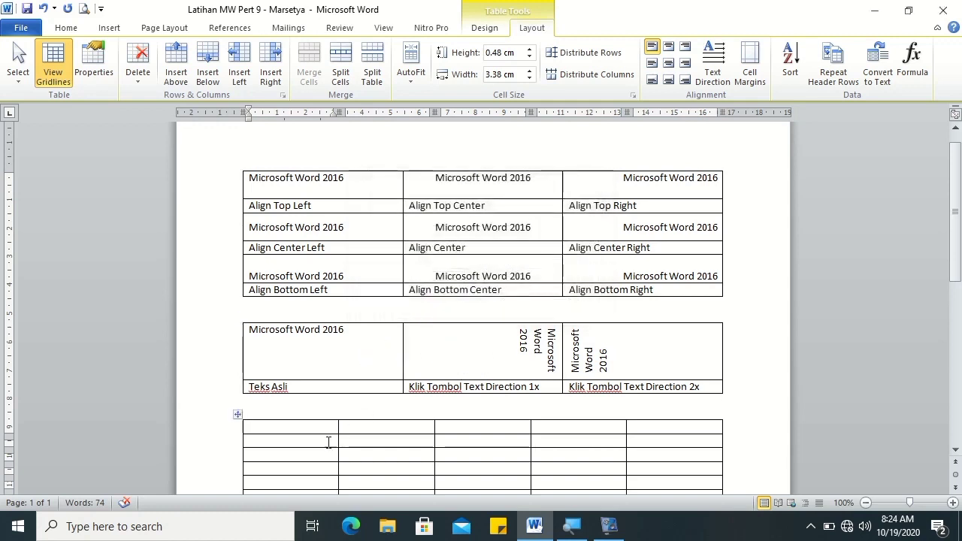
Fill the third table's header row with "NO", "Nama Barang", "Harga Satuan", "Jumlah" and "Total Bayar"
scroll(958, 280, down, 4)
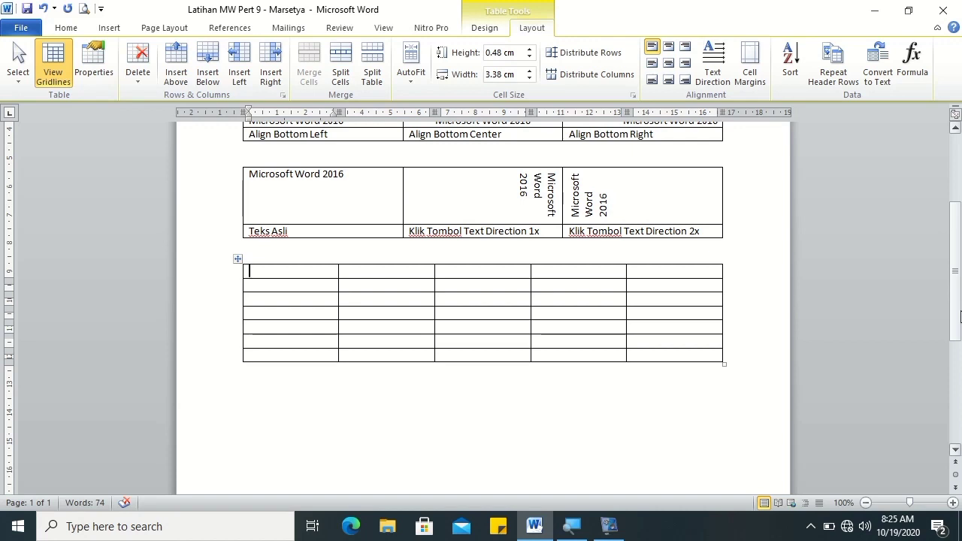
text(NO)
key(Tab)
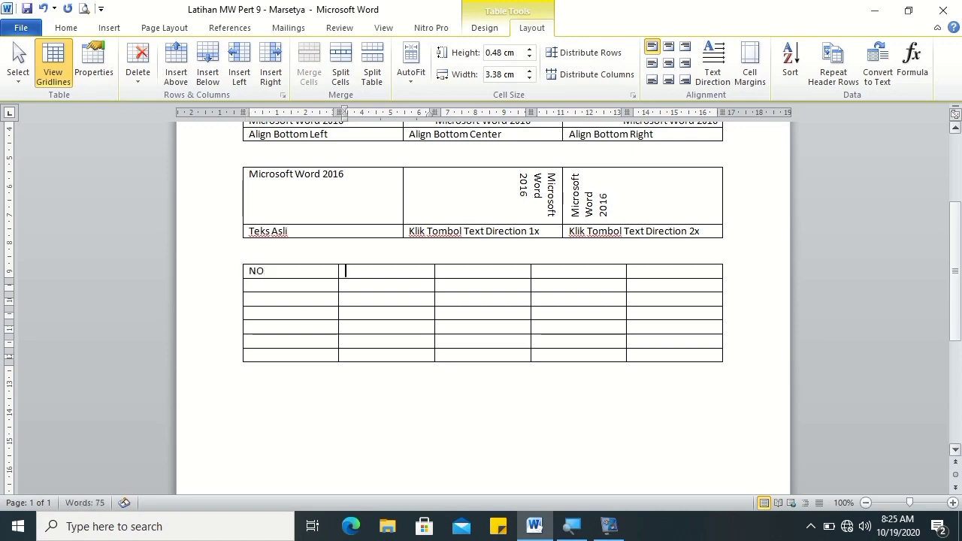
text(Nama Barang)
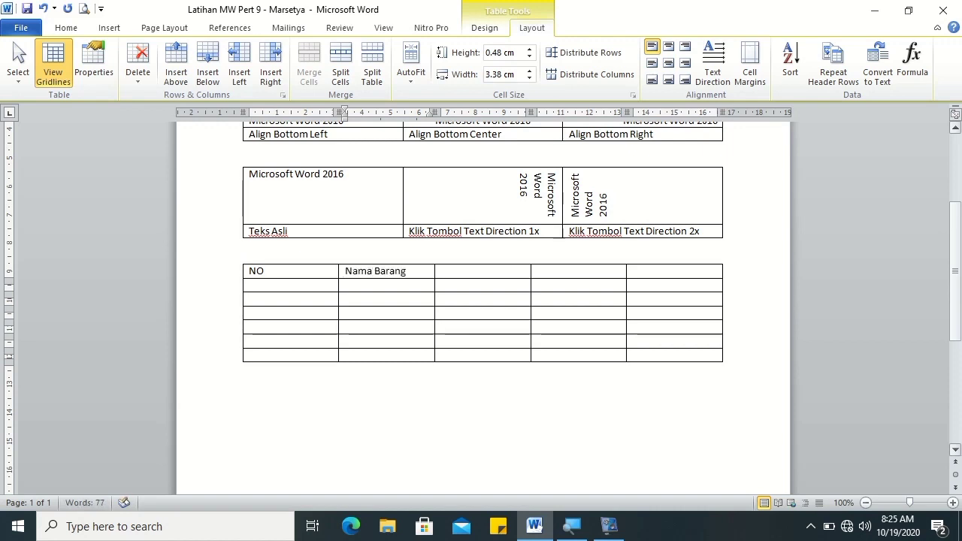
key(Tab)
text(Hargas)
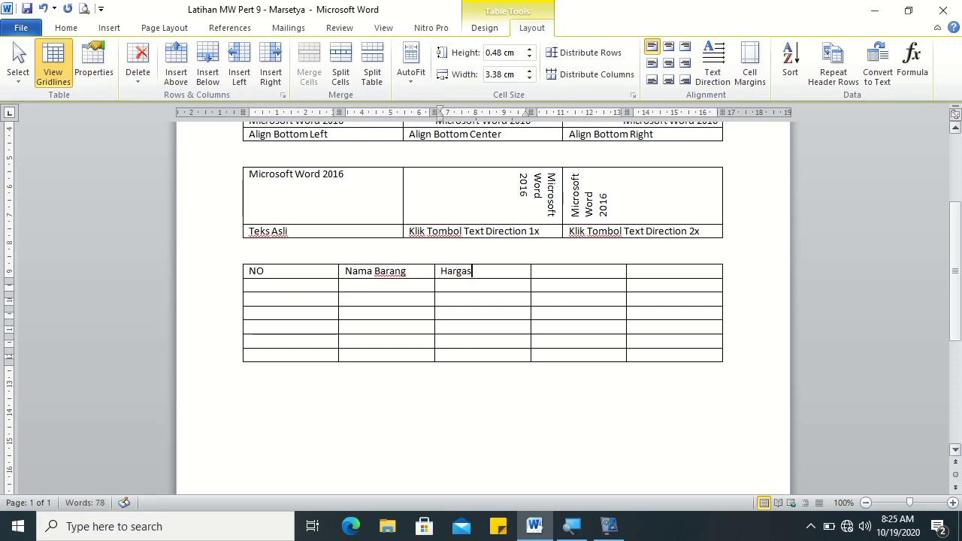
key(BackSpace)
text(Satuan)
key(Tab)
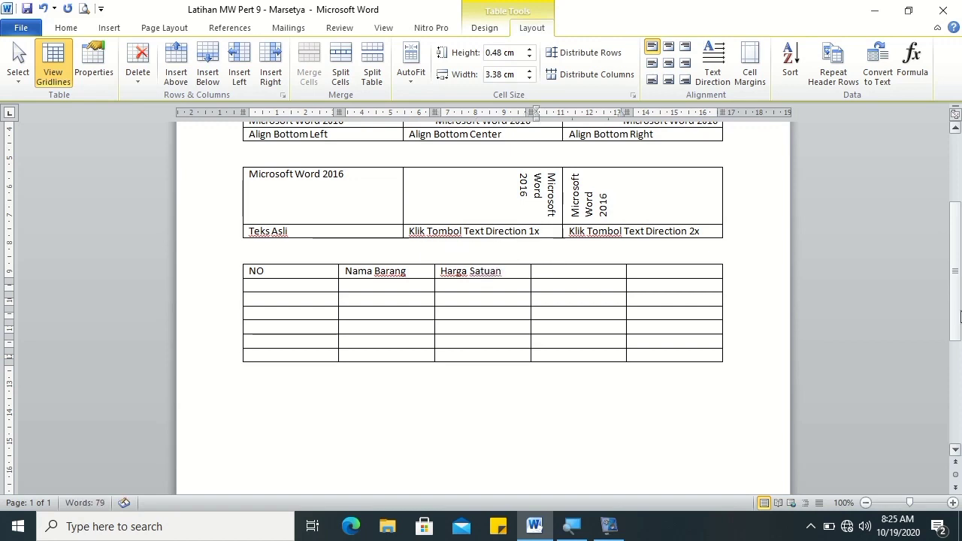
text(Jumlah)
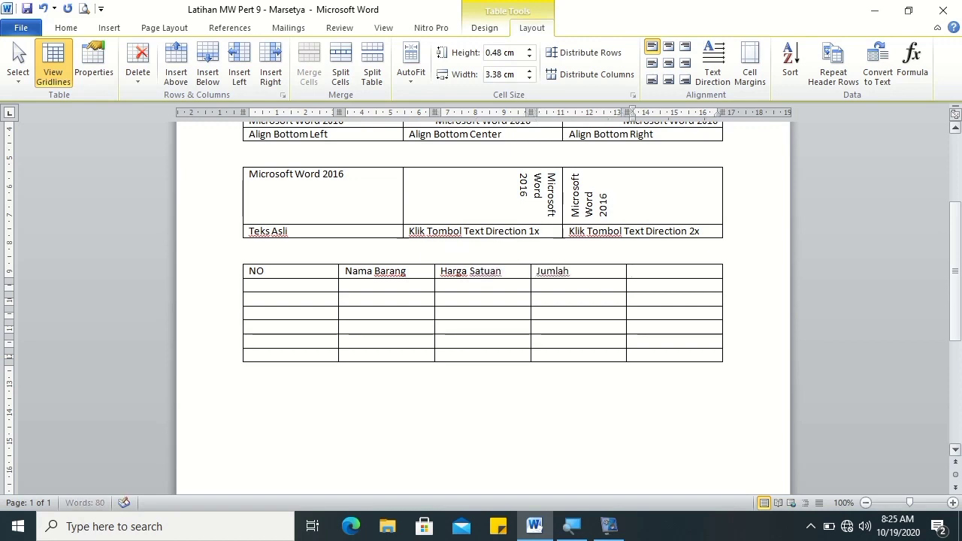
key(Tab)
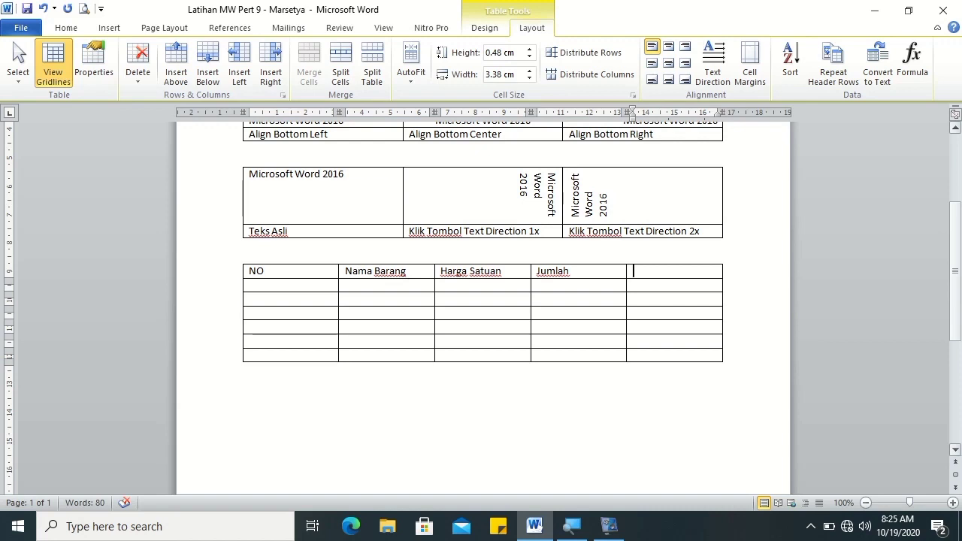
text(Total Bayar)
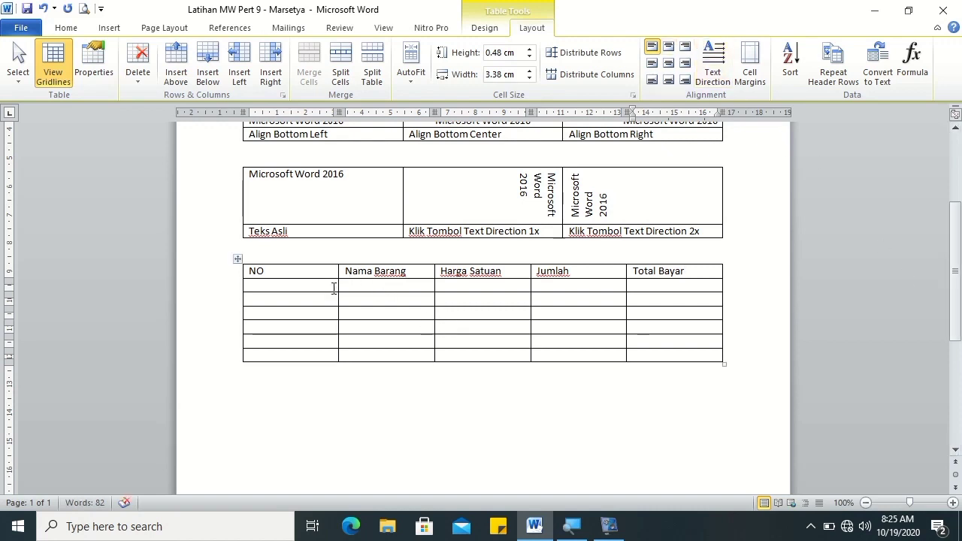
Narrow the third table's NO column to 1.69 cm and align its cells, except the last row's, to Top Center
drag(338, 287, 278, 347)
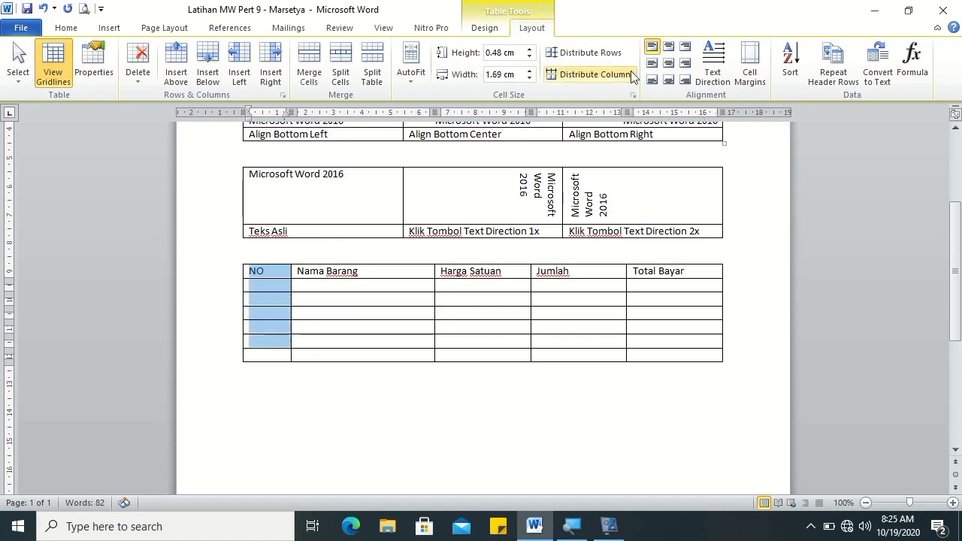
click(667, 48)
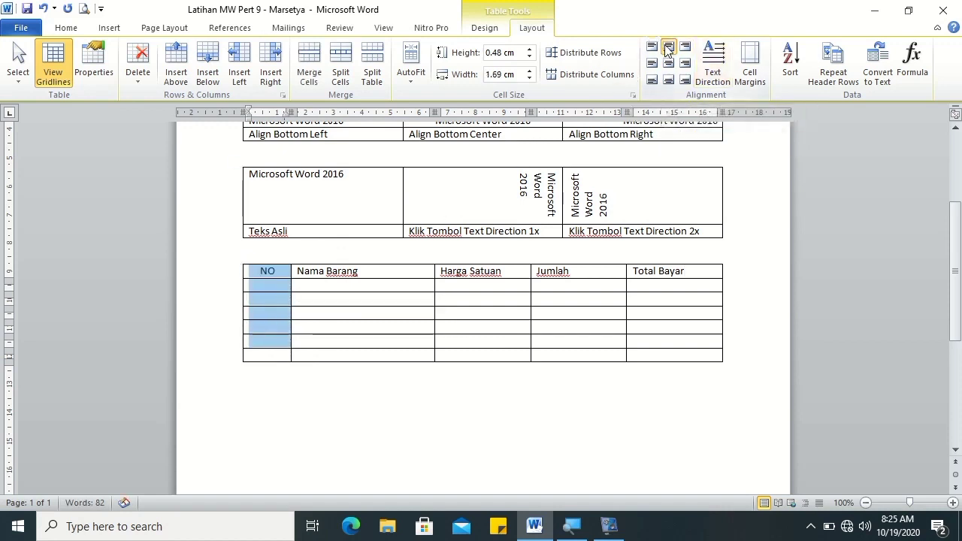
Number the six rows under the NO heading from 1 to 6 and align the last number Top Center
click(269, 286)
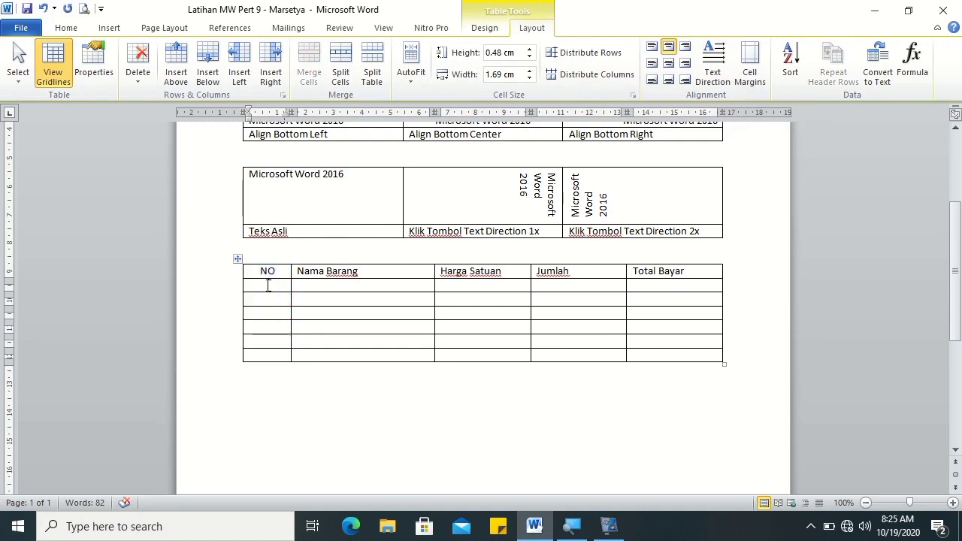
text(1)
key(Down)
text(2)
key(Down)
text(3)
key(Down)
text(4)
key(Down)
text(5)
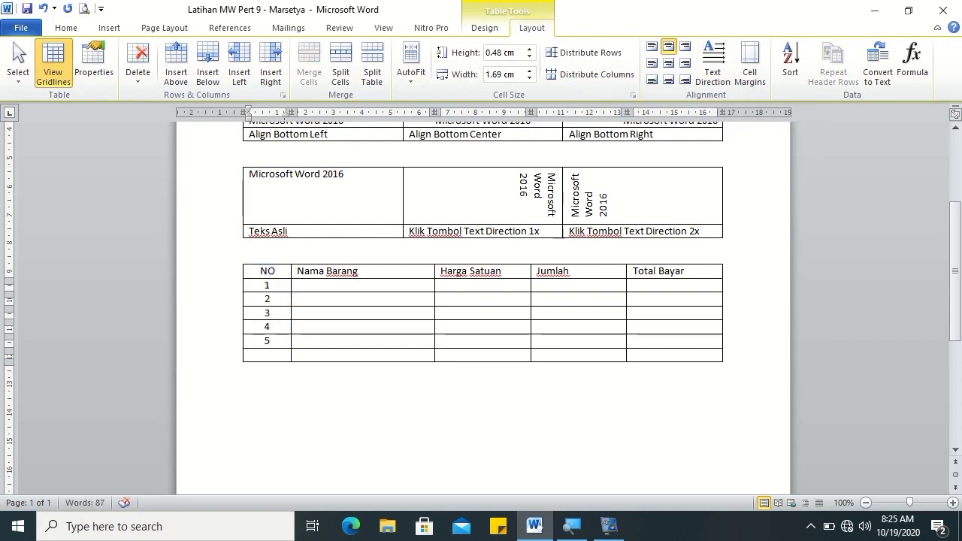
key(Down)
text(6)
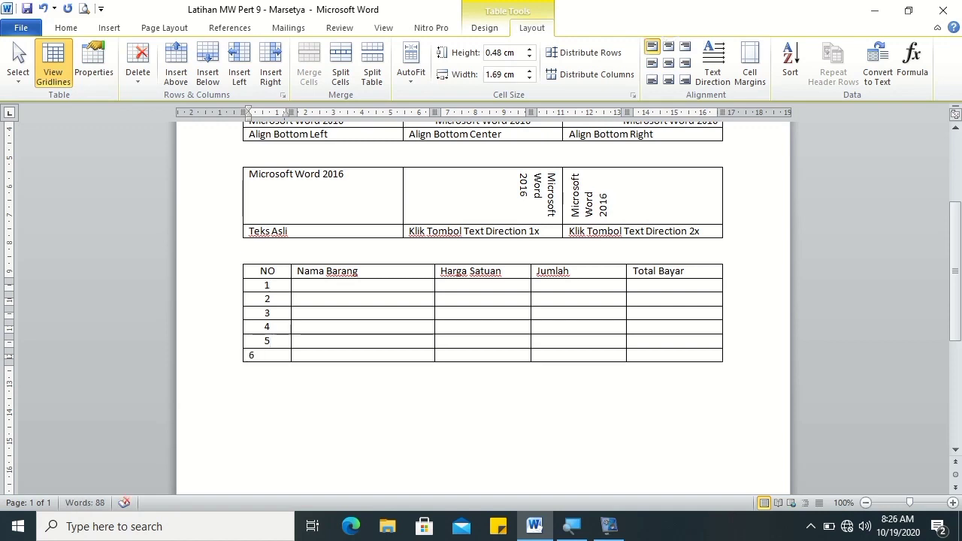
key(shift+Right)
click(669, 46)
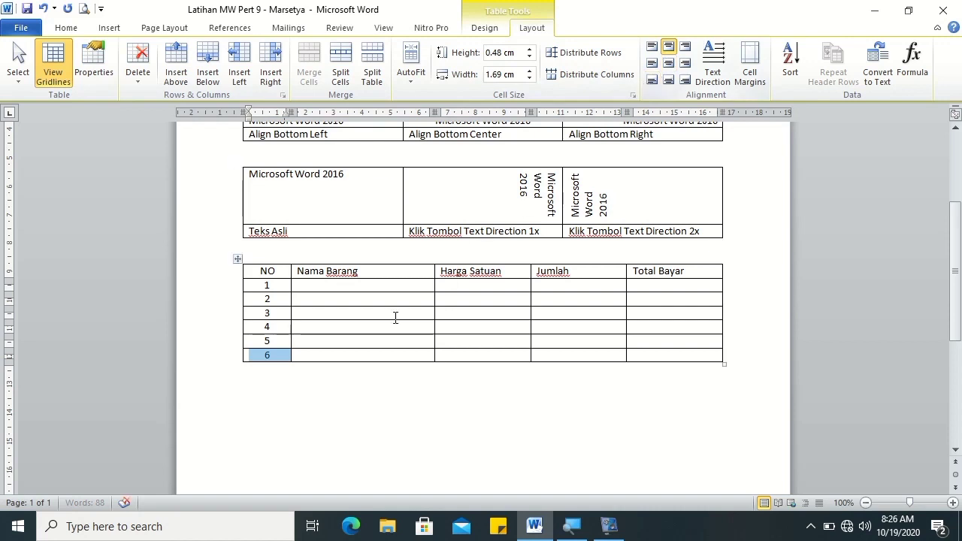
Align the third table's headings from "Nama Barang" to "Total Bayar" Top Center and make the whole header row bold
click(316, 290)
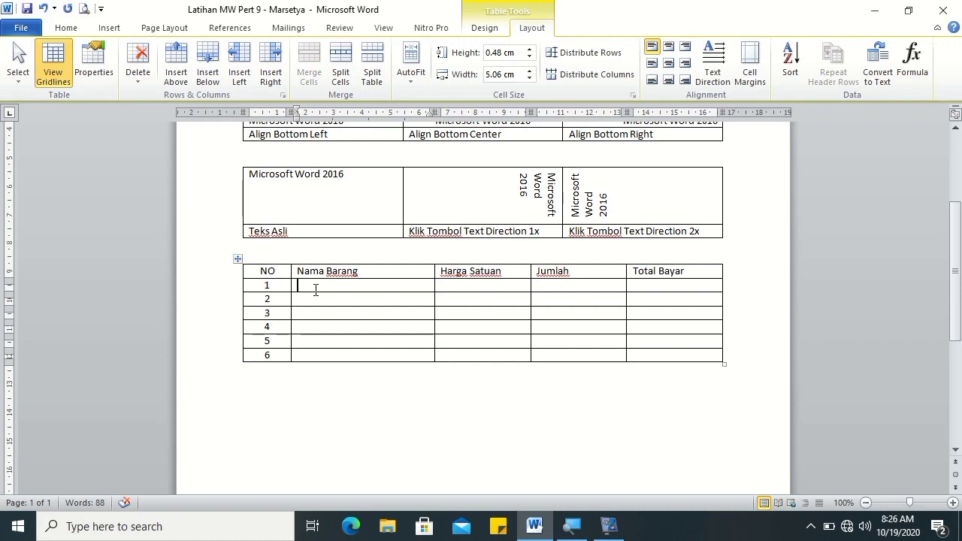
drag(299, 271, 697, 267)
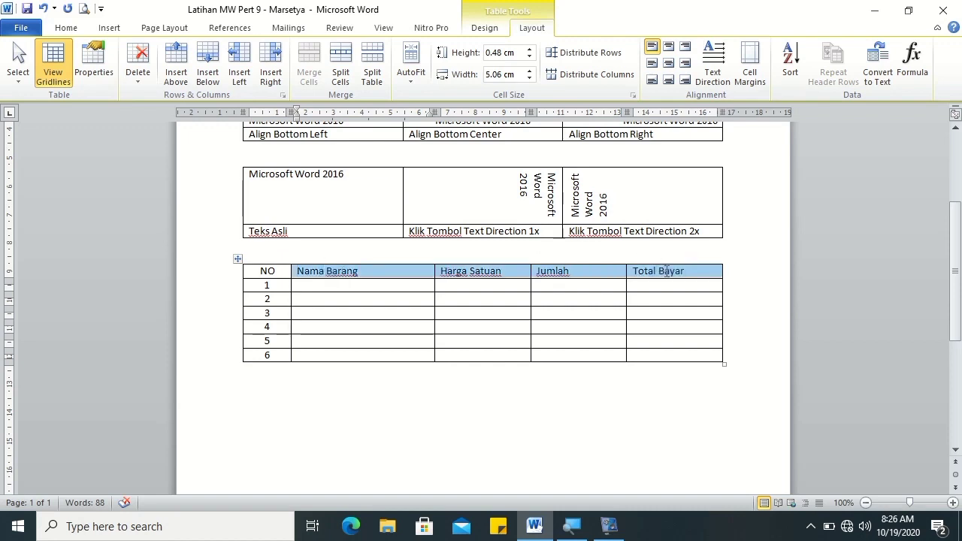
click(669, 46)
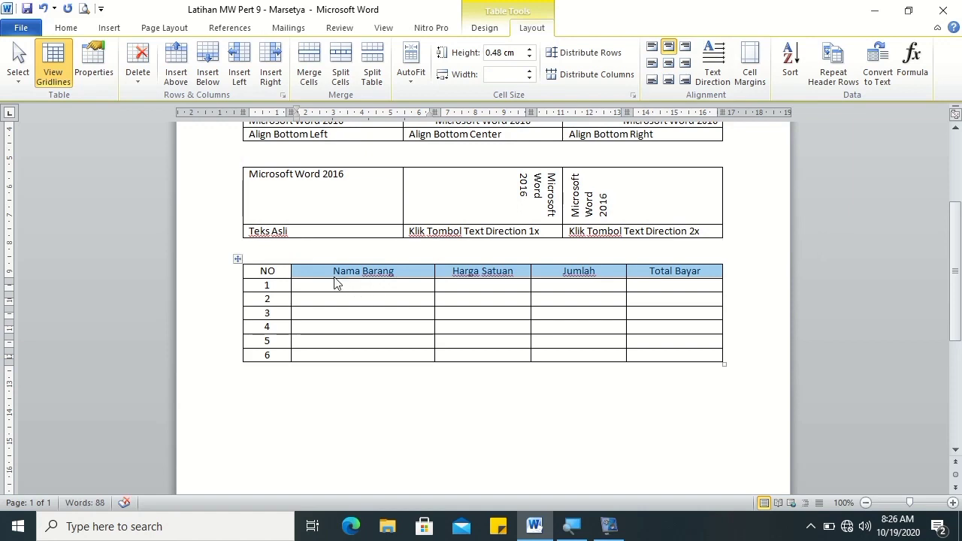
click(262, 271)
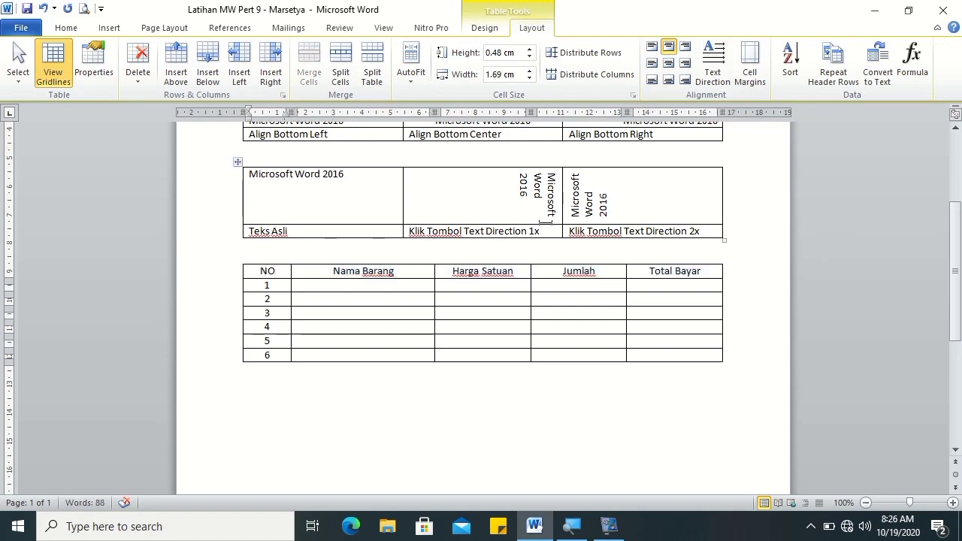
shift+click(706, 275)
key(ctrl+b)
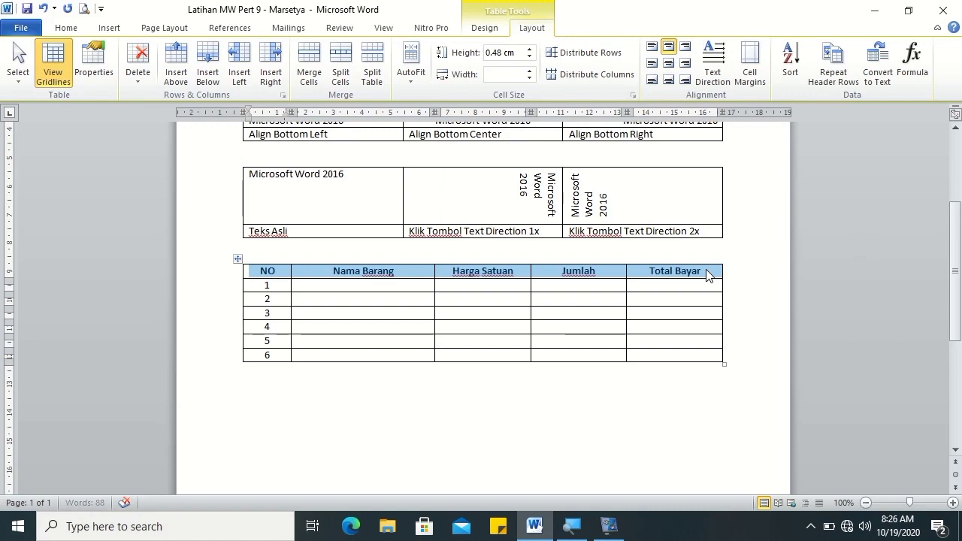
Fill row 1 of the item table with "Meja", unit price 245000 and quantity 2, leaving Total Bayar empty
click(372, 287)
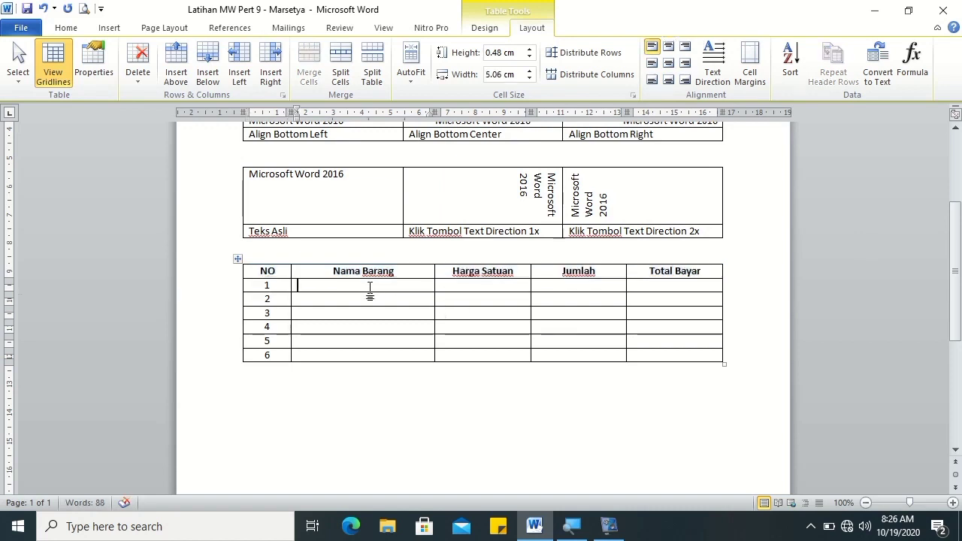
text(Meja)
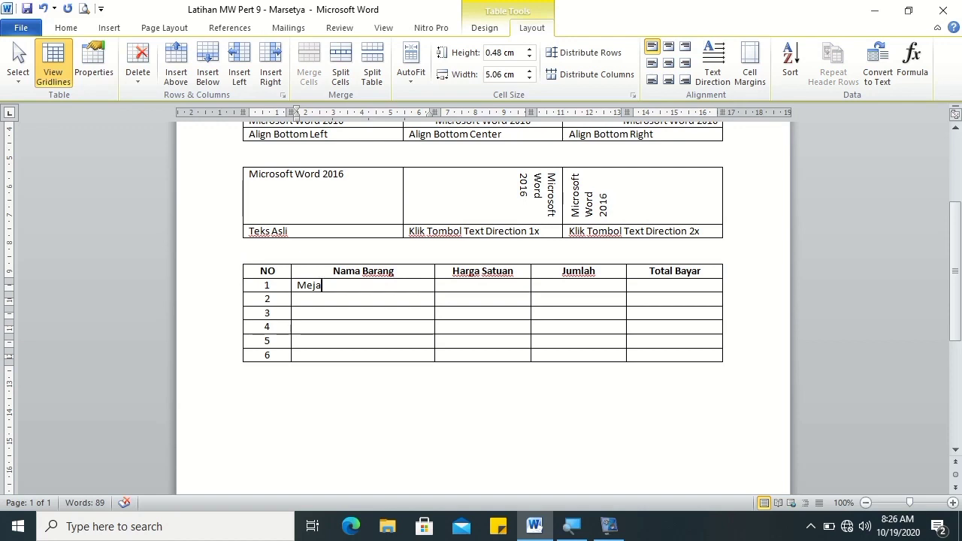
key(Tab)
text(245000)
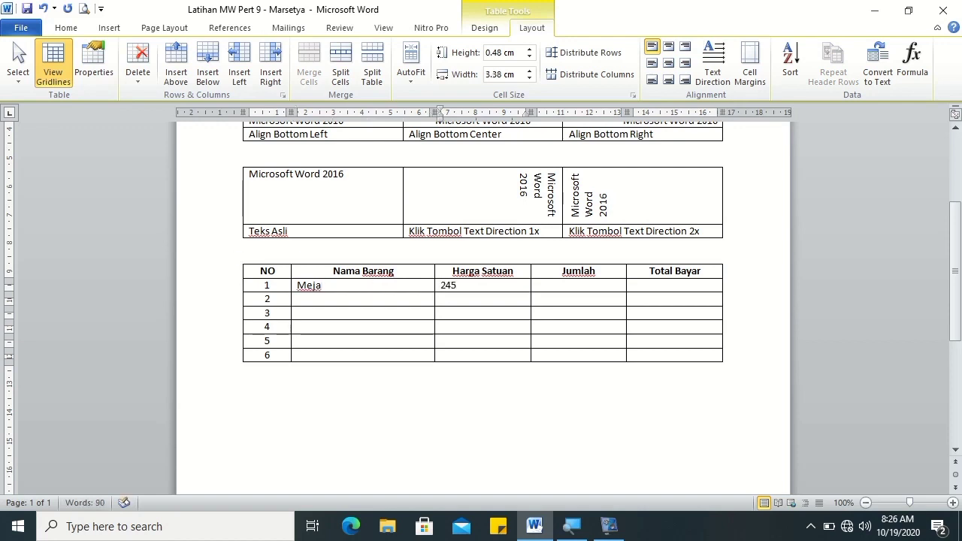
key(Tab)
text(2)
key(Tab)
key(Tab)
key(Tab)
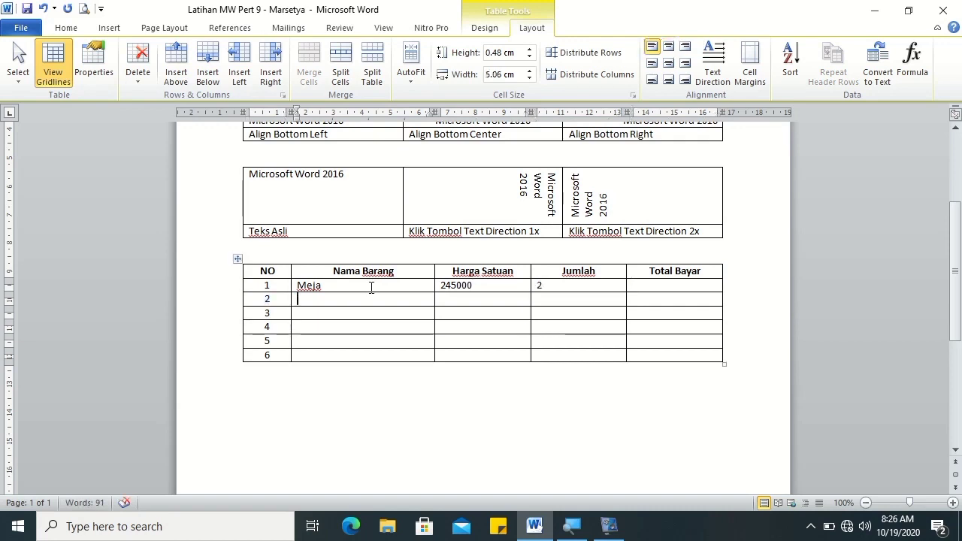
Fill row 2 of the item table with "Kursi", unit price 257000 and quantity 1, leaving Total Bayar empty
text(Kursi)
key(Tab)
key(Tab)
key(shift+Tab)
text(257000)
key(Tab)
text(1)
key(Tab)
key(Tab)
key(Tab)
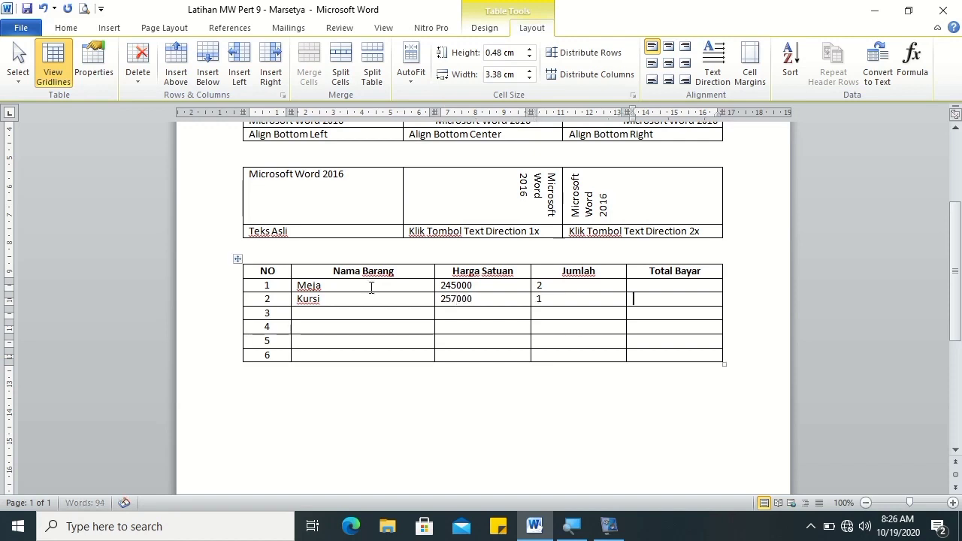
Fill row 3 of the item table with "Lemari", unit price 289000 and quantity 4, leaving Total Bayar empty
text(Lemari)
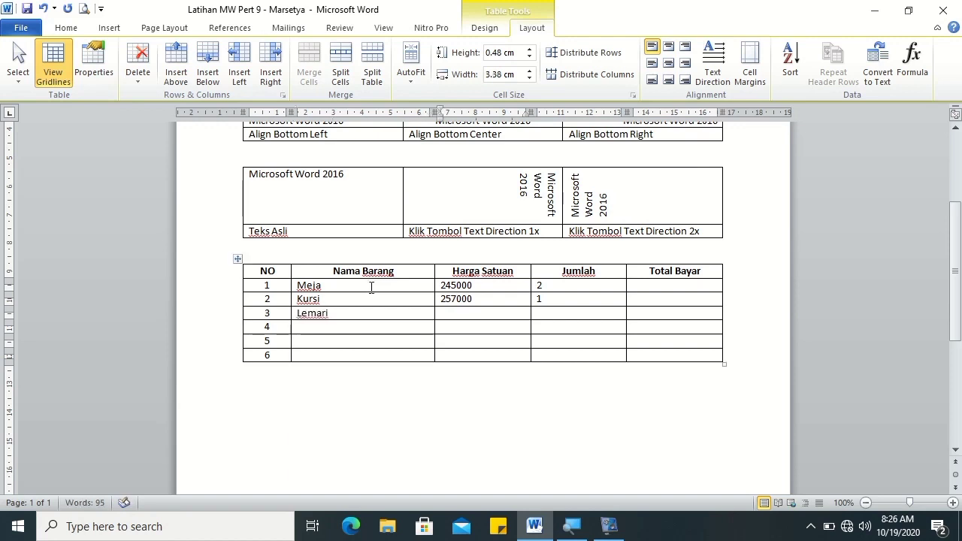
text(2890)
key(Tab)
text(4)
key(Tab)
key(Tab)
key(Tab)
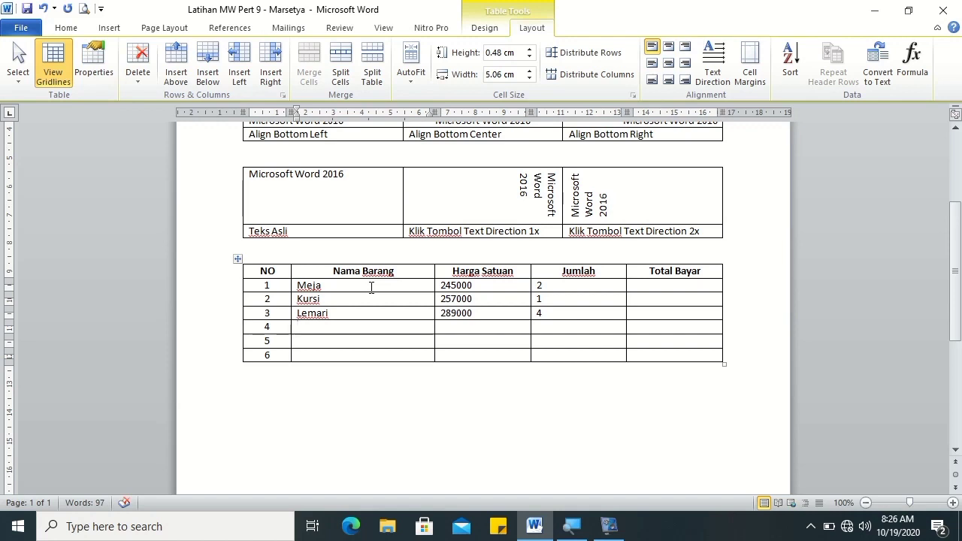
Fill row 4 of the item table with "AC", unit price 859000 and quantity 5, leaving Total Bayar empty
text(AC)
key(Tab)
text(859000)
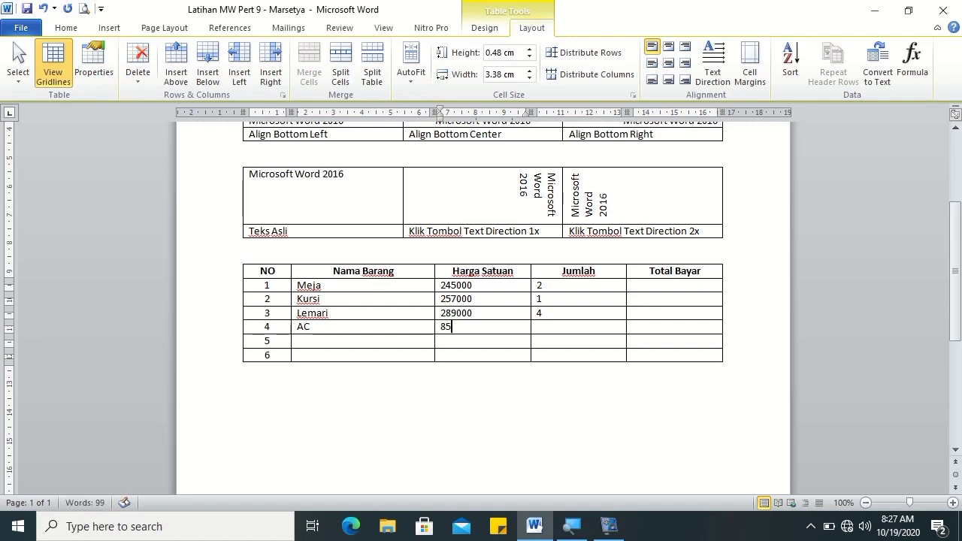
key(Tab)
text(5)
key(Tab)
key(Tab)
key(Tab)
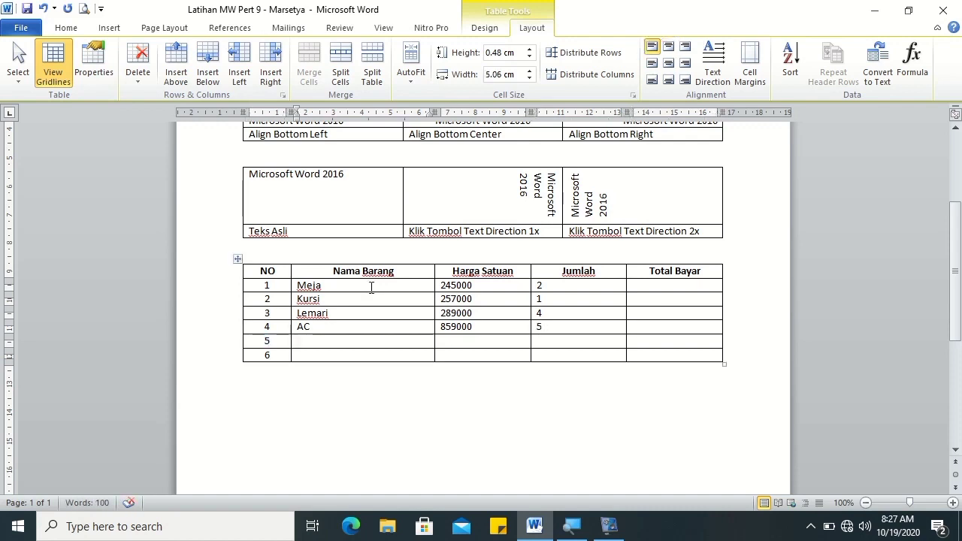
Fill row 5 of the item table with "Kipas Angin", unit price 159000 and quantity 2, leaving Total Bayar empty
text(Ku)
text(pas An)
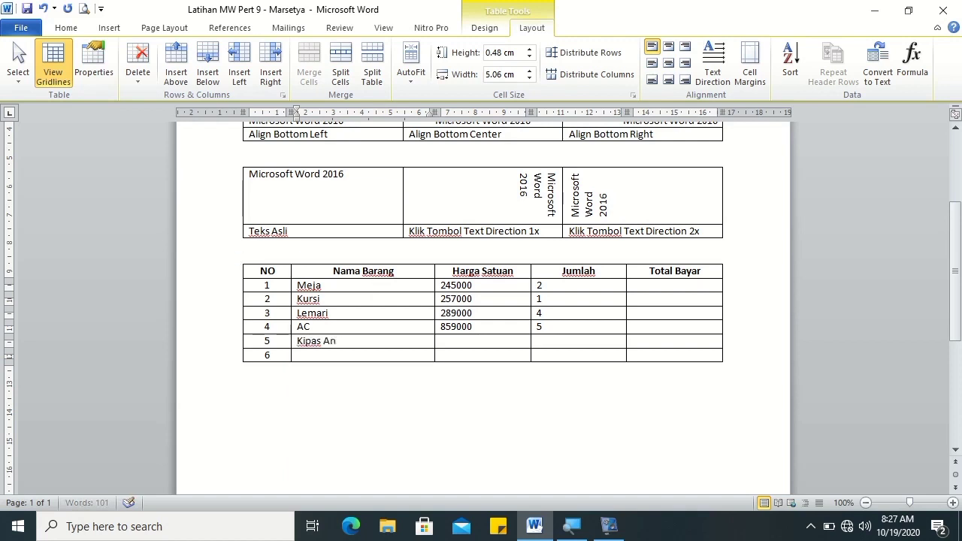
text(gin)
key(Tab)
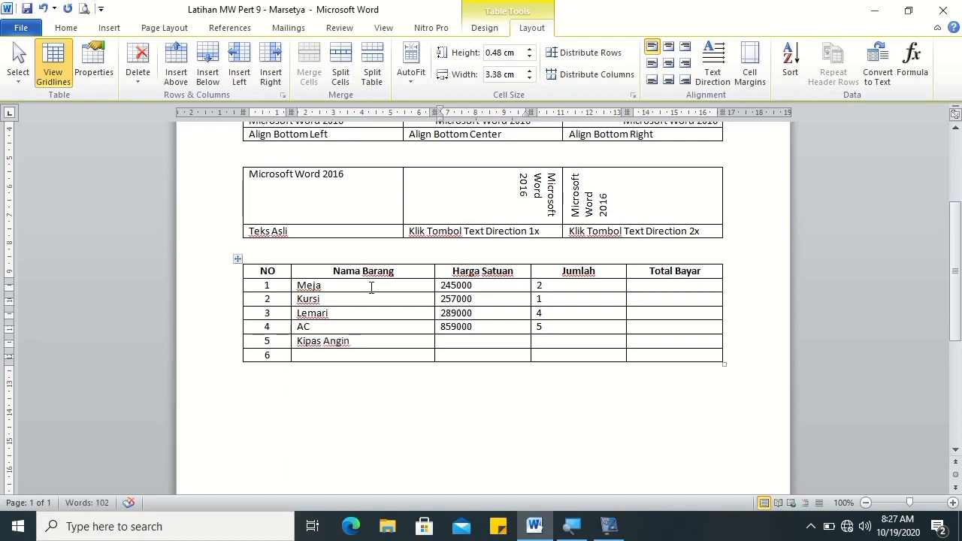
text(159000)
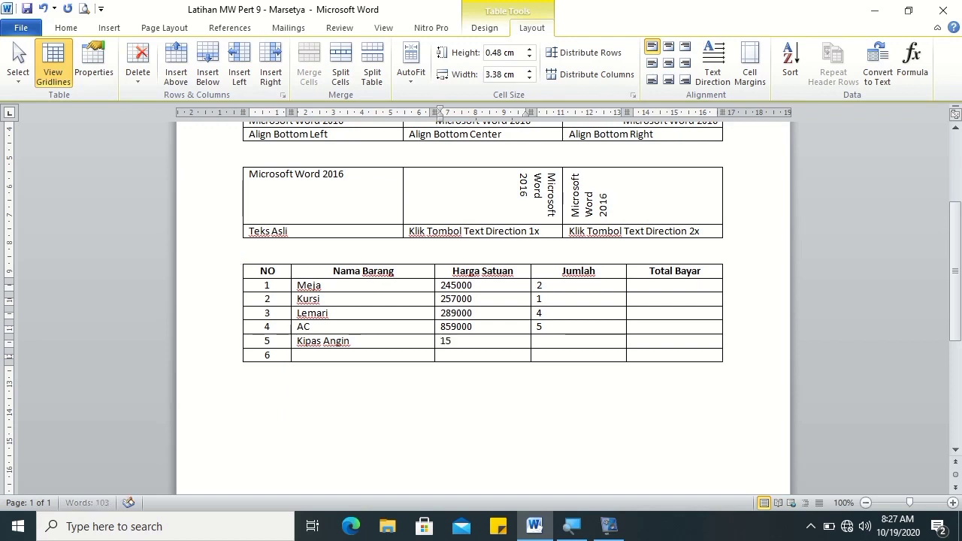
key(Tab)
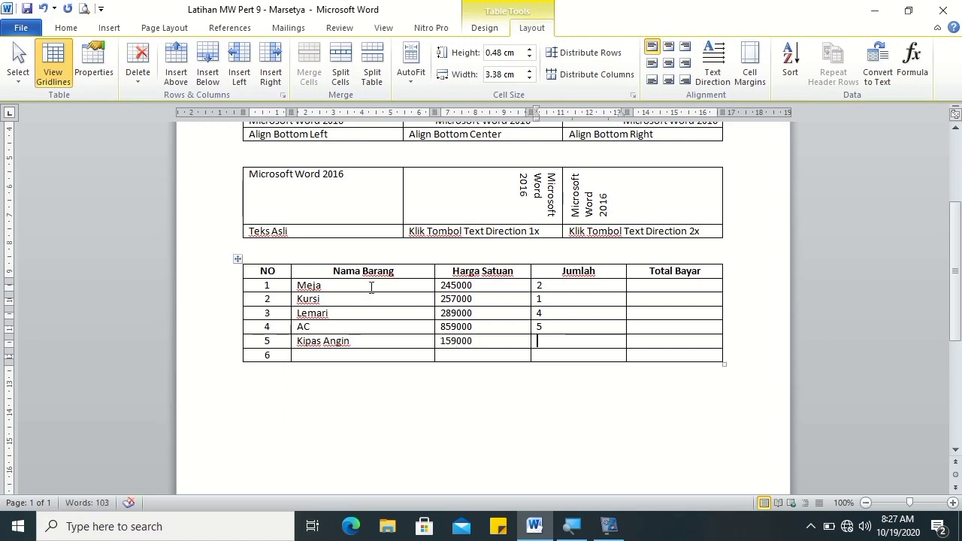
text(2)
key(Tab)
key(Tab)
key(Tab)
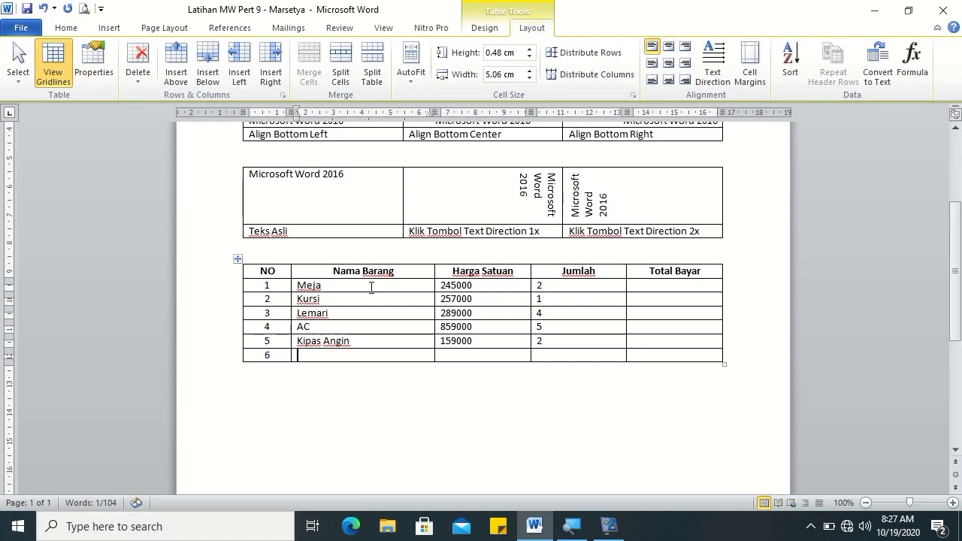
Fill row 6 of the item table with "Kursi", unit price 450000 and quantity 3
text(Kursi)
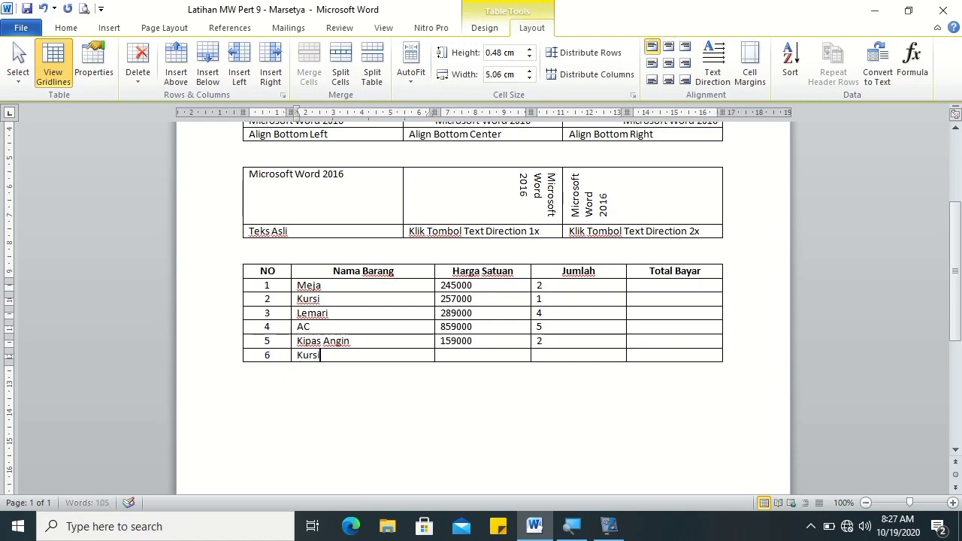
key(Tab)
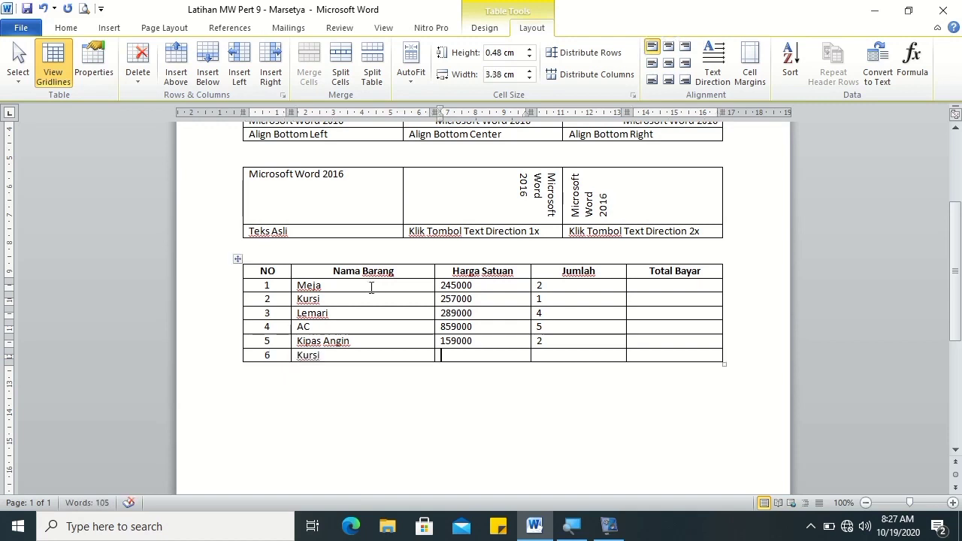
text(450000)
key(Tab)
text(3)
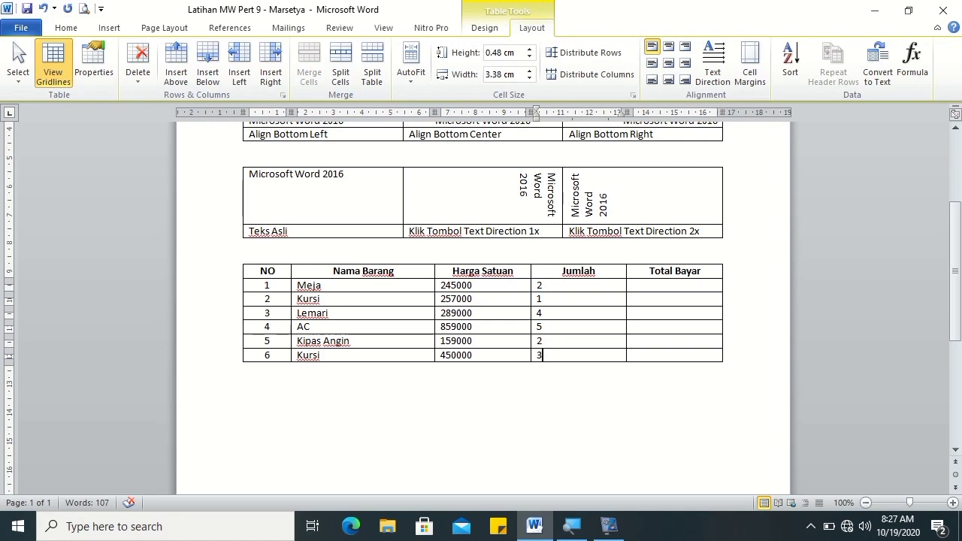
Insert a row below row 6 of the item table and place the cursor in its NO cell
click(719, 352)
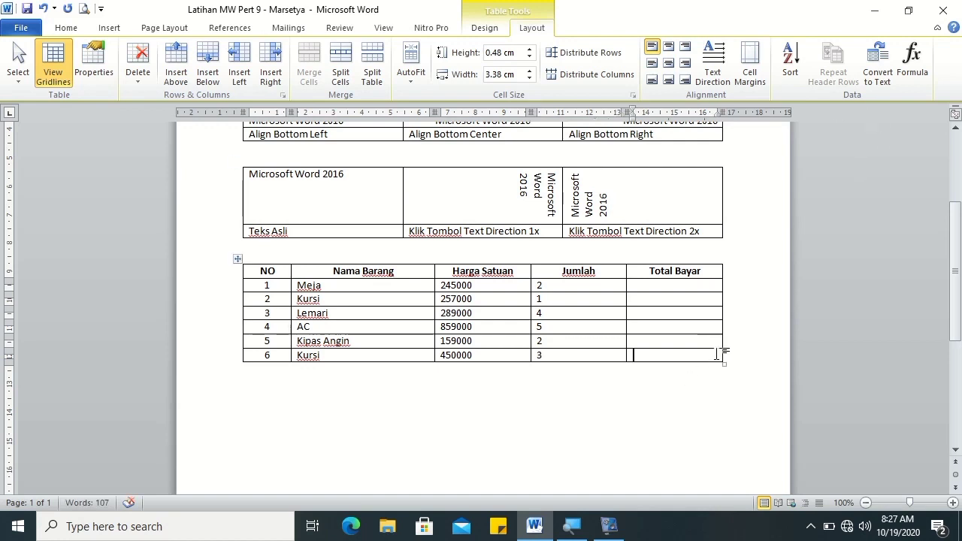
click(212, 78)
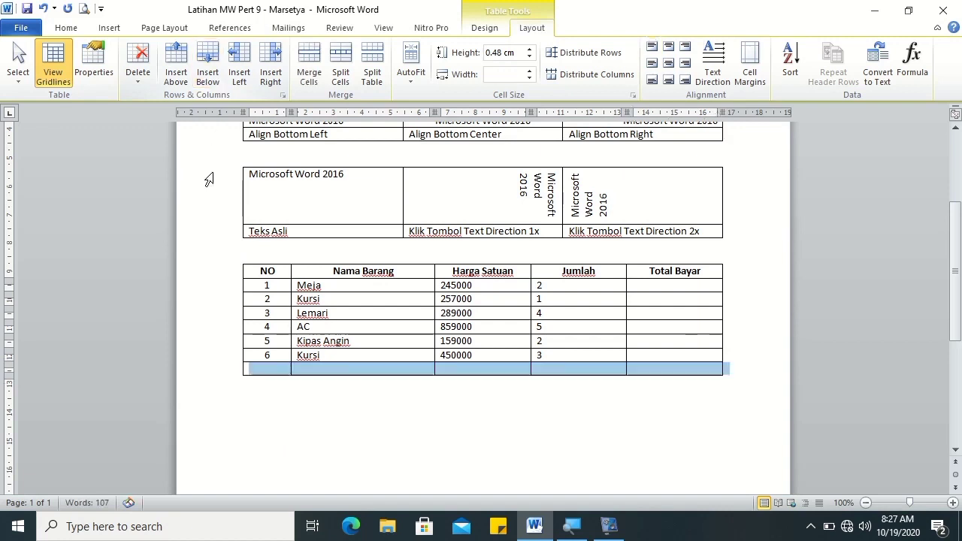
click(278, 369)
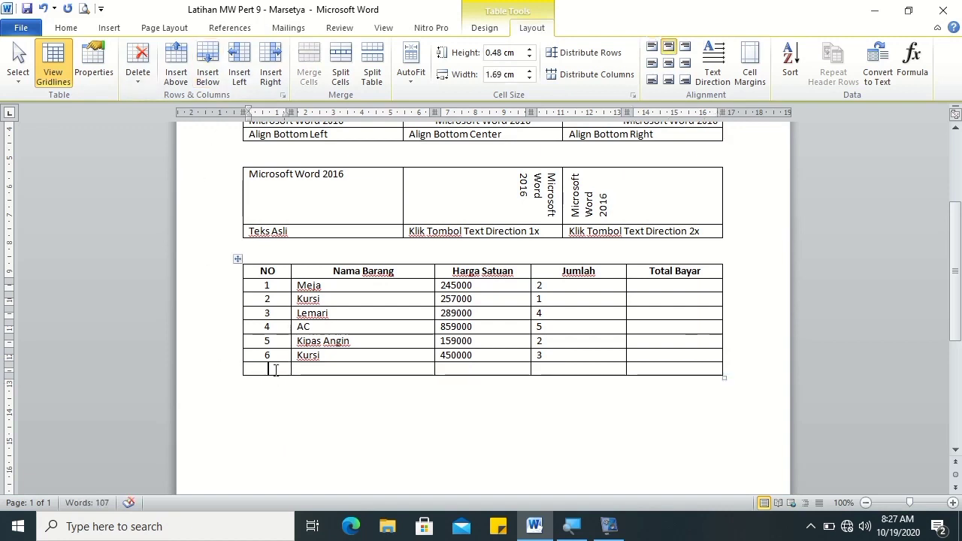
text(Total)
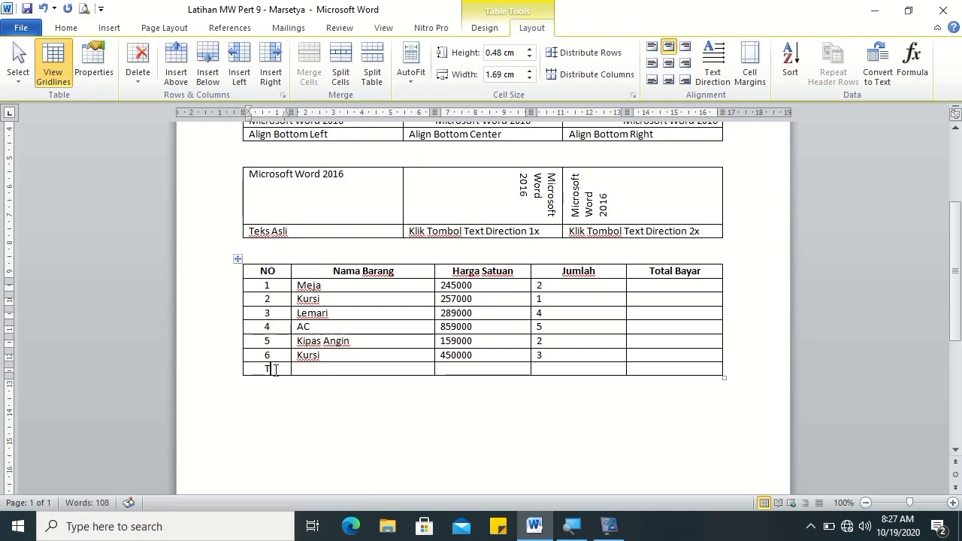
key(BackSpace)
key(BackSpace)
key(BackSpace)
key(BackSpace)
key(BackSpace)
key(BackSpace)
Enter "Total Keseluruhan" in the new last row under Nama Barang
key(Tab)
text(Total Ke)
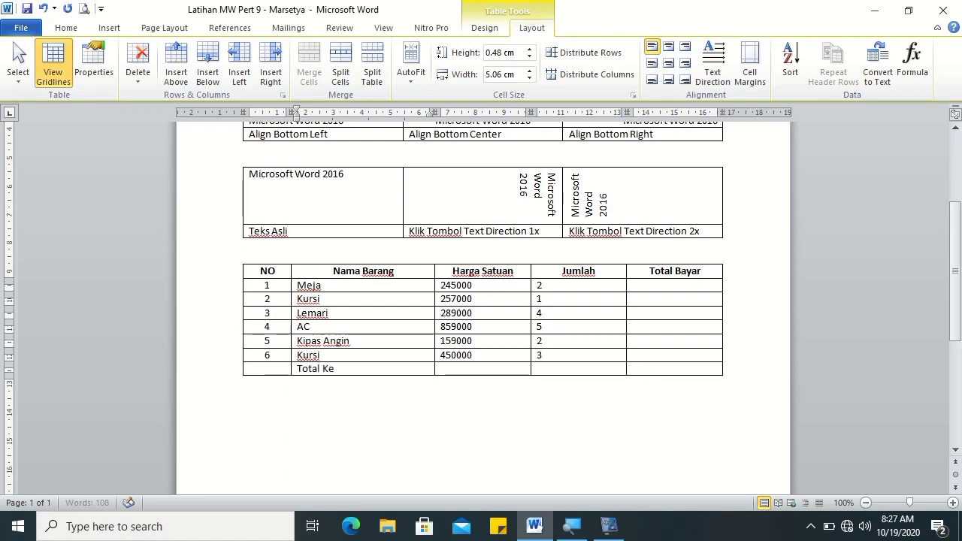
text(seluruhan)
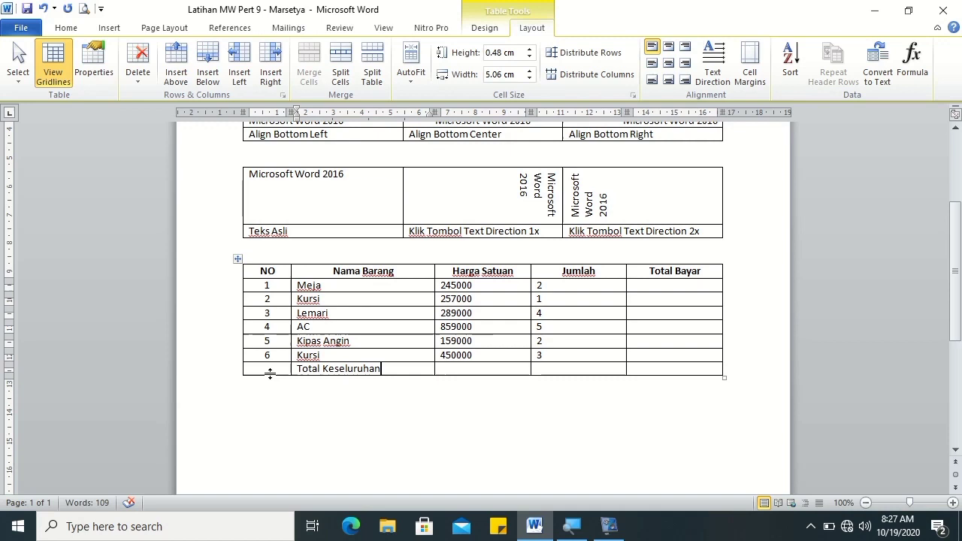
Merge the last row's cells from NO to Jumlah and format "Total Keseluruhan" as Top Center and bold
drag(270, 368, 557, 364)
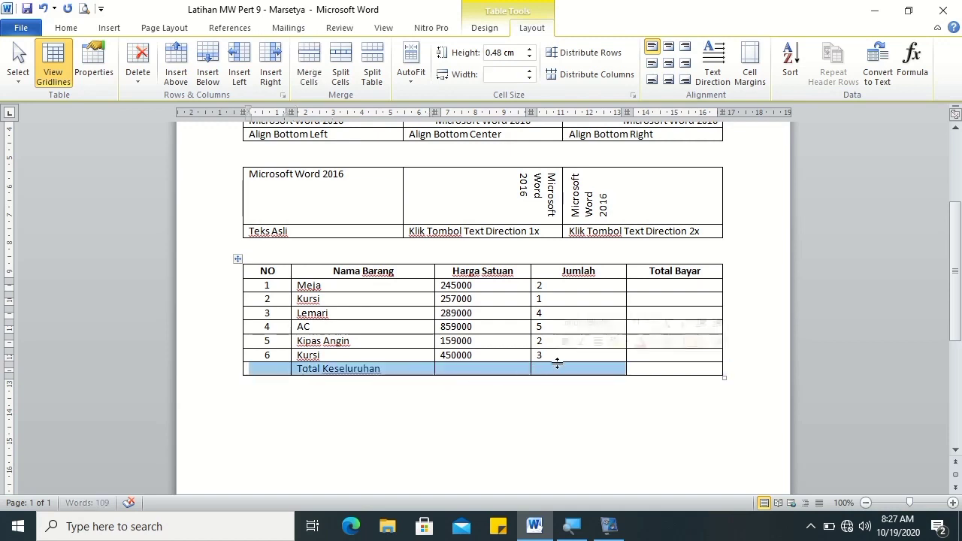
click(309, 75)
click(670, 48)
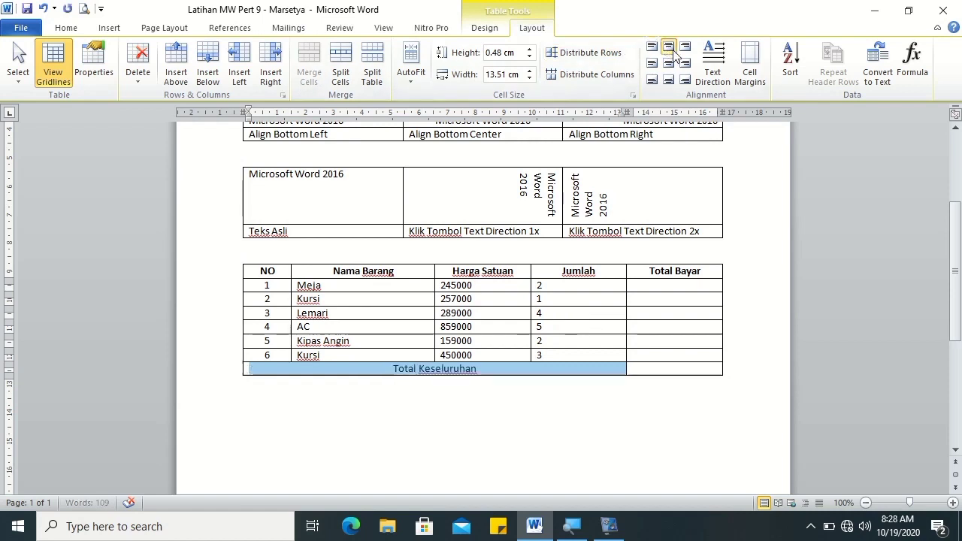
key(ctrl+b)
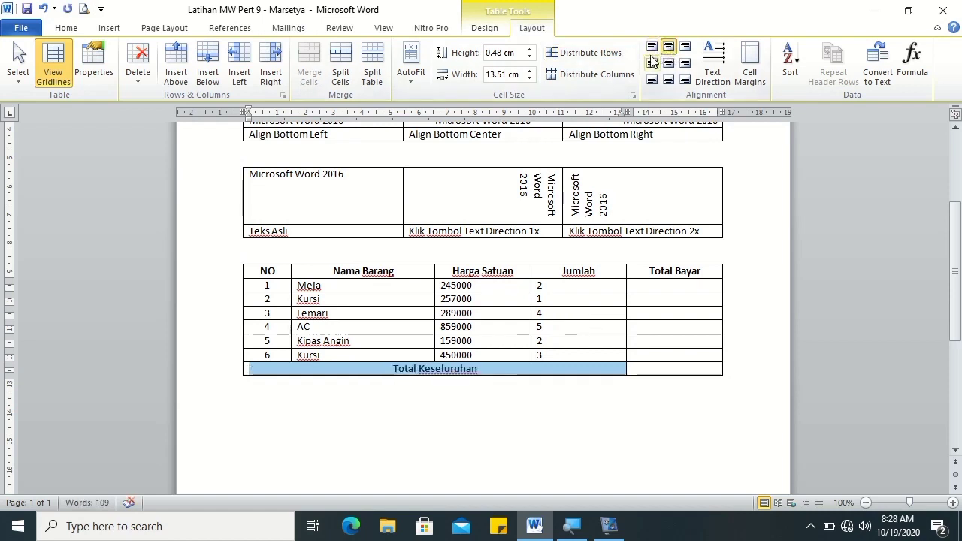
Set the font size of the entire item table to 12
click(354, 275)
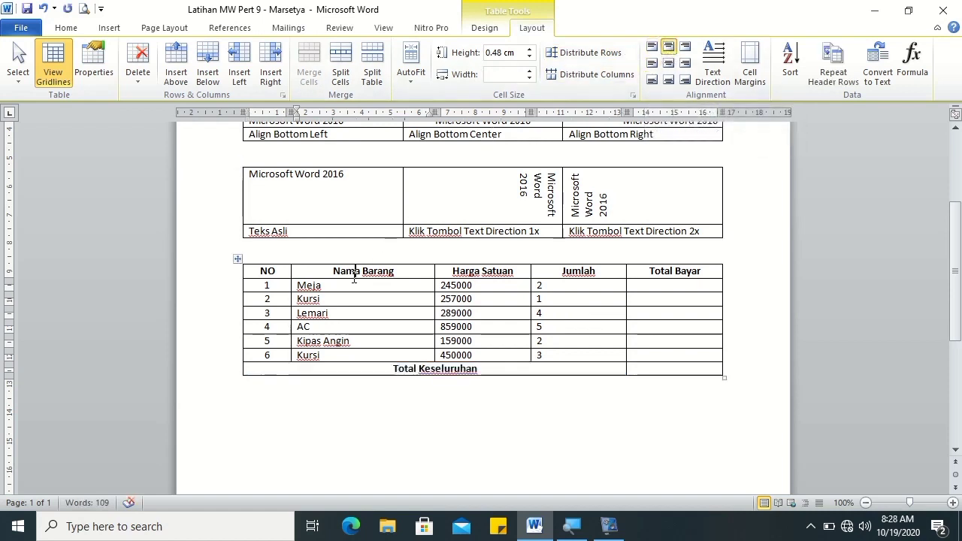
click(268, 277)
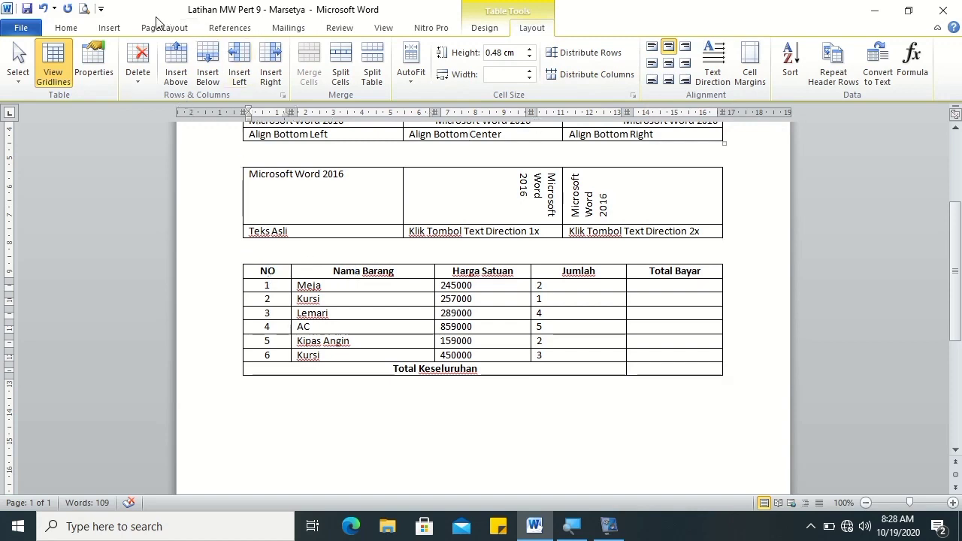
click(66, 30)
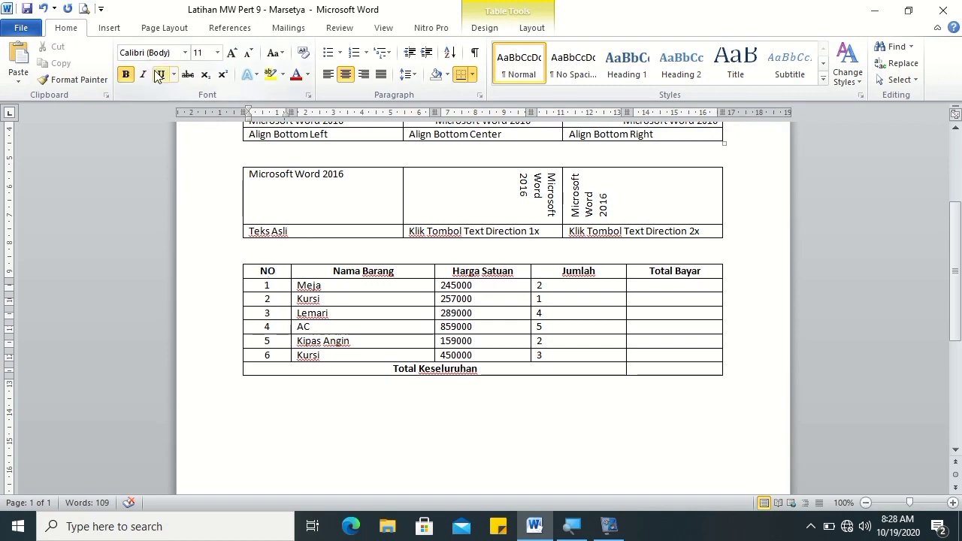
drag(263, 275, 661, 364)
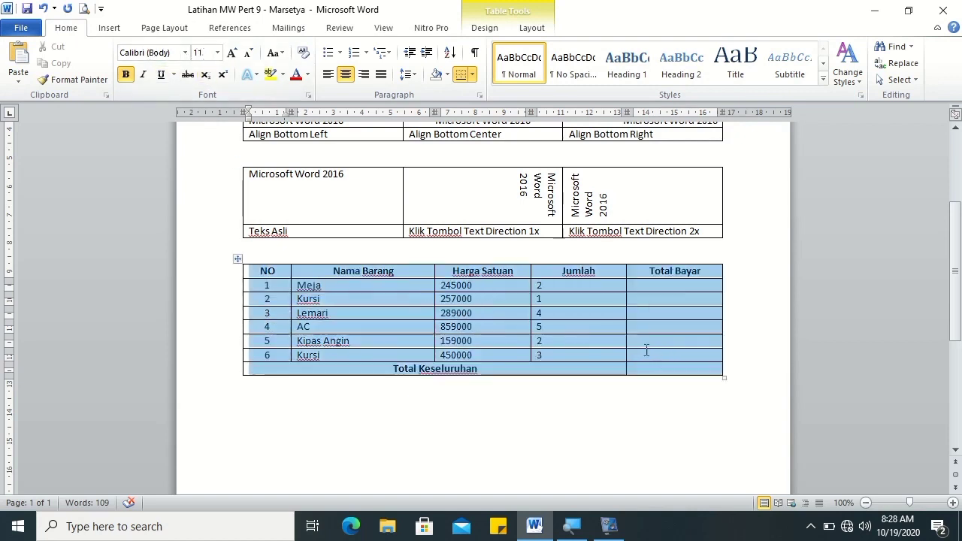
click(210, 54)
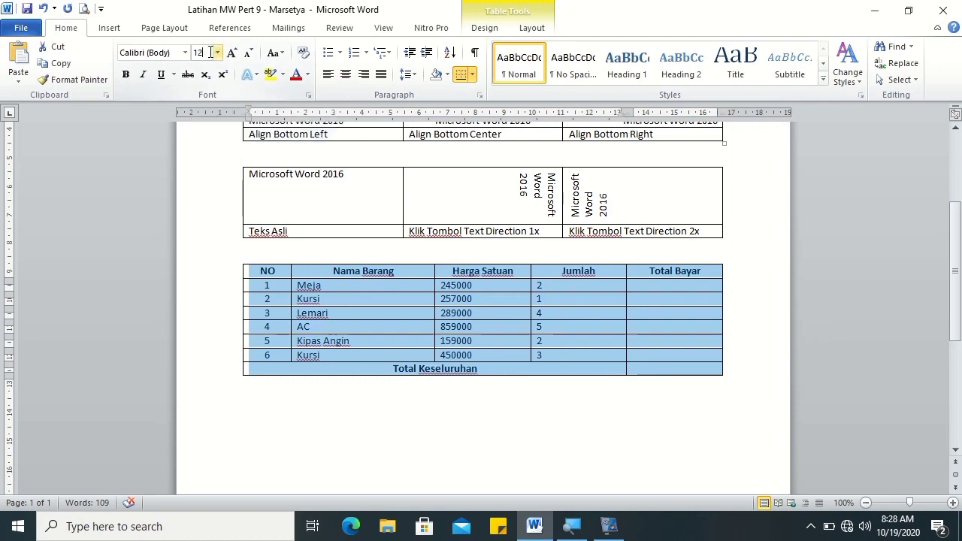
key(Return)
click(413, 303)
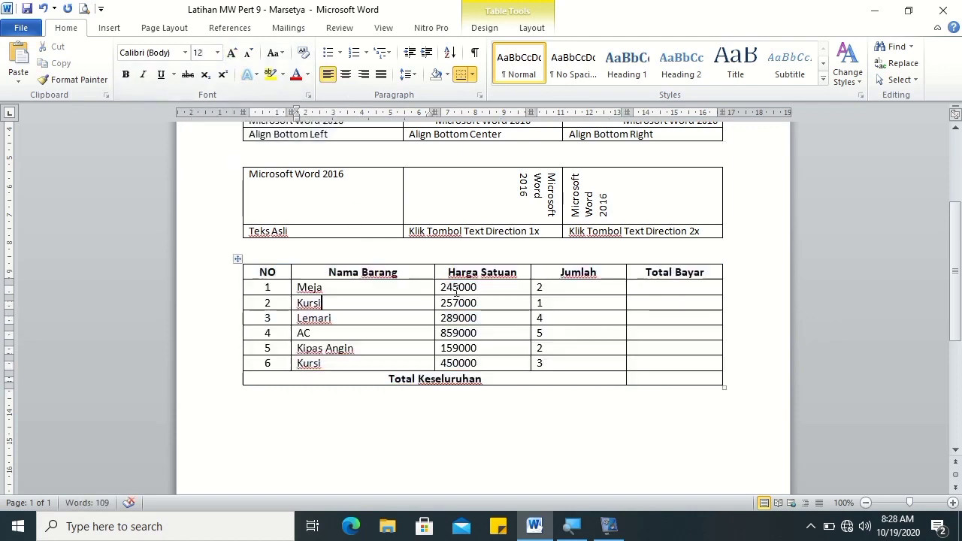
Center the values of rows 1 to 6 under Harga Satuan and Jumlah, and place the cursor in row 1's Total Bayar cell
drag(455, 292, 540, 363)
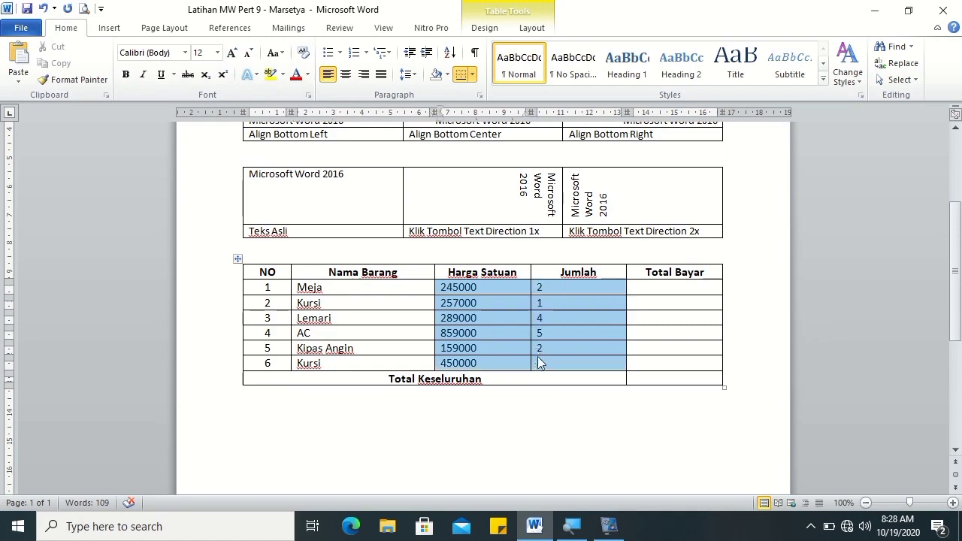
click(345, 74)
click(656, 288)
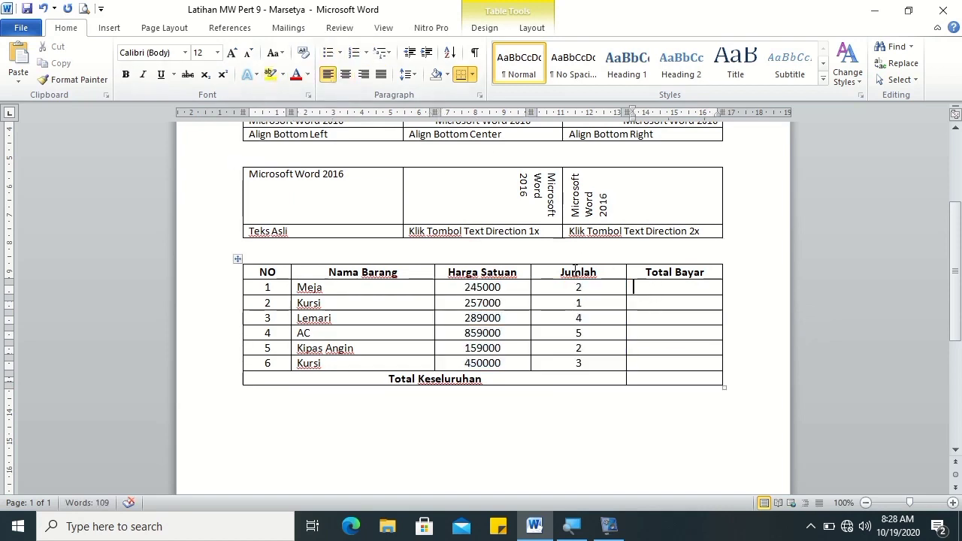
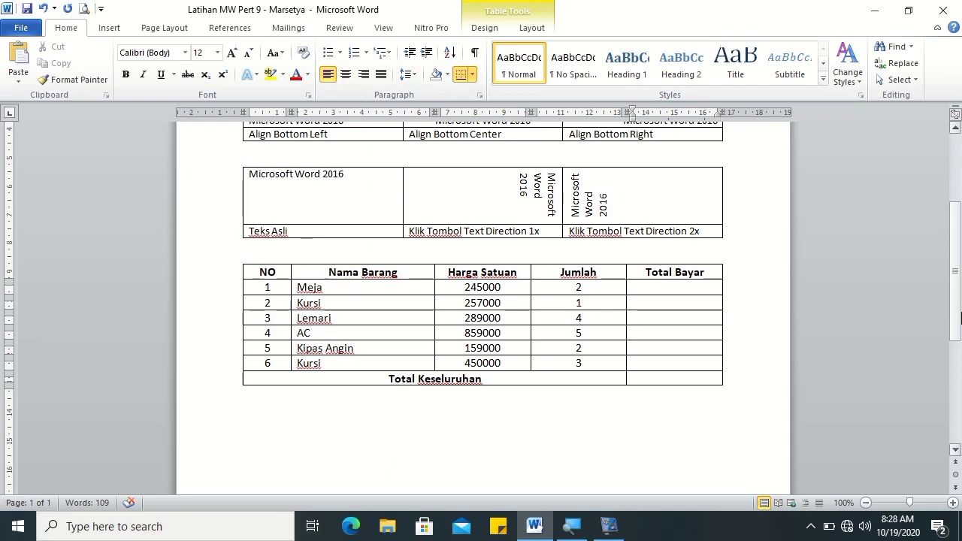
Copy the entire item price table and paste a duplicate below the original, separated by an empty line
click(530, 30)
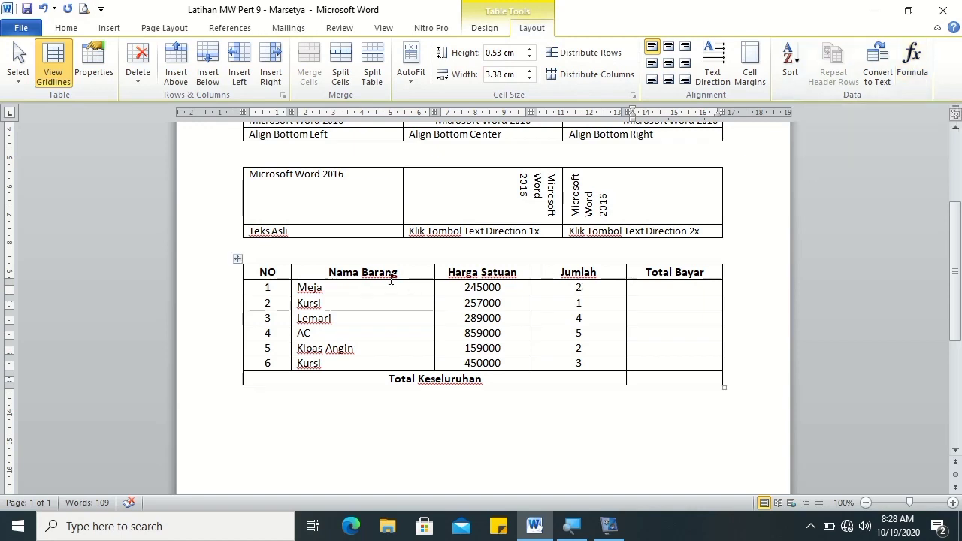
click(237, 258)
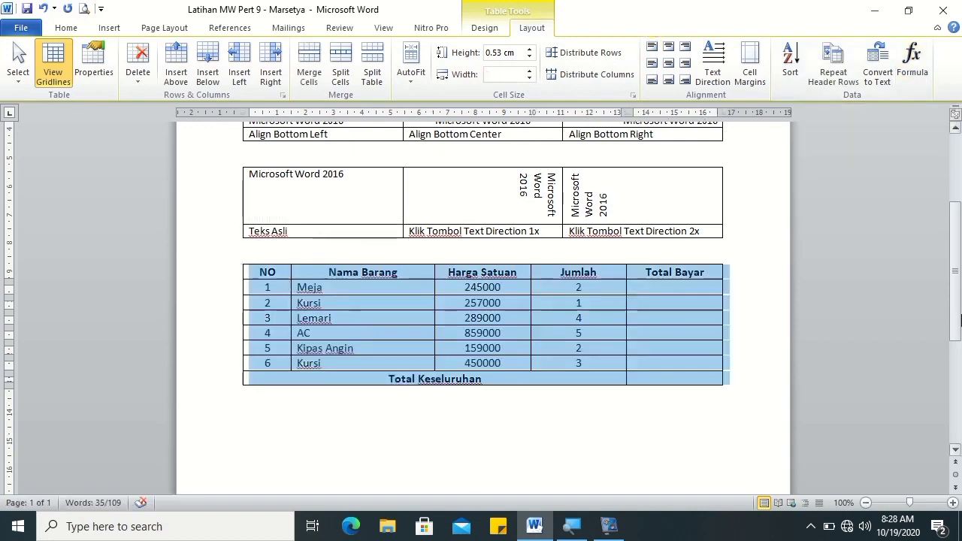
scroll(307, 363, down, 2)
click(297, 363)
key(Return)
key(ctrl+v)
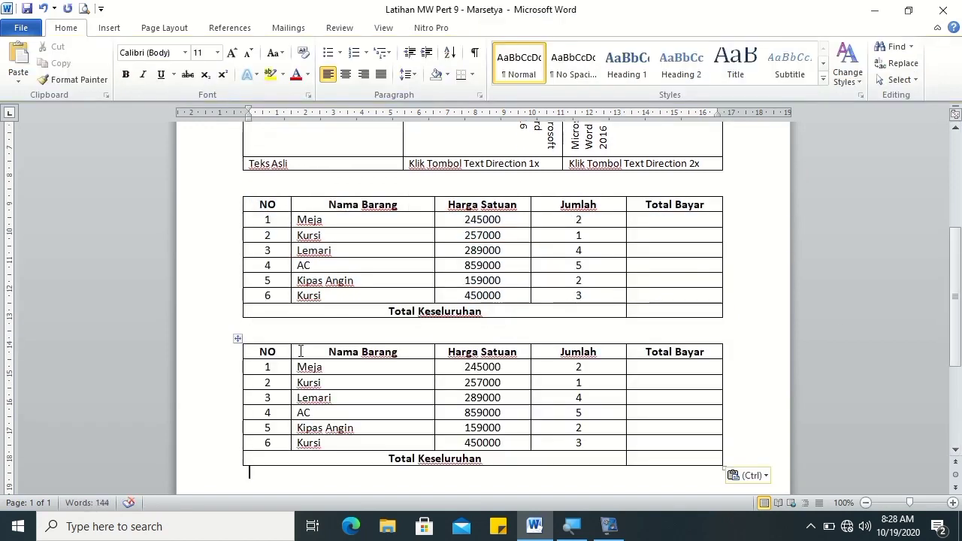
Build the formula =PRODUCT(left) in place of the default one for the Total Bayar cell of the Meja row in the first price table
scroll(636, 356, up, 2)
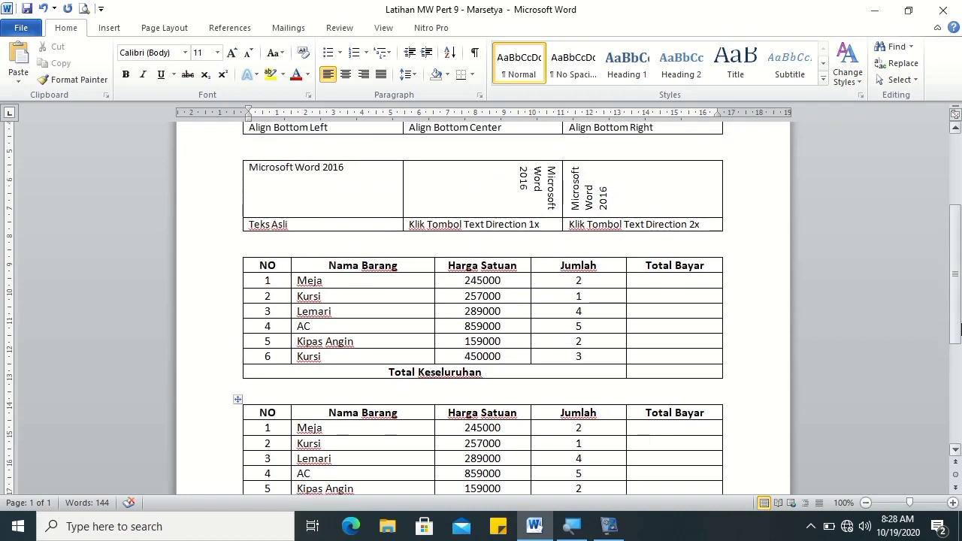
click(665, 298)
scroll(951, 249, up, 1)
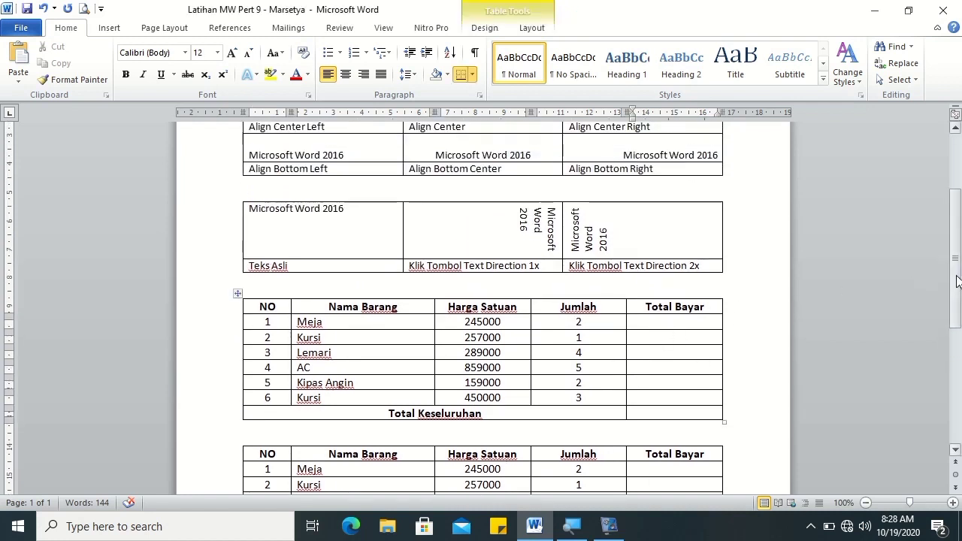
click(532, 28)
click(913, 64)
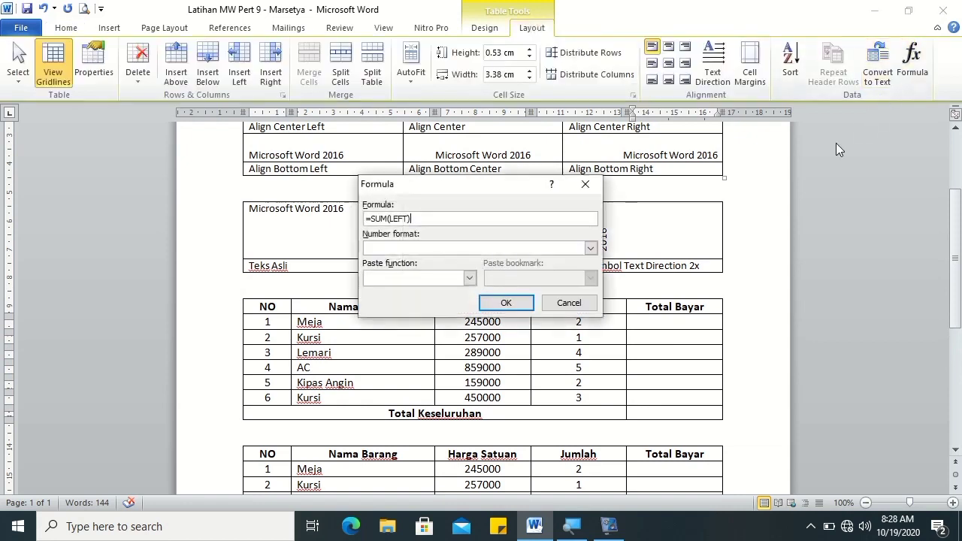
click(388, 218)
key(BackSpace)
drag(406, 219, 370, 219)
key(BackSpace)
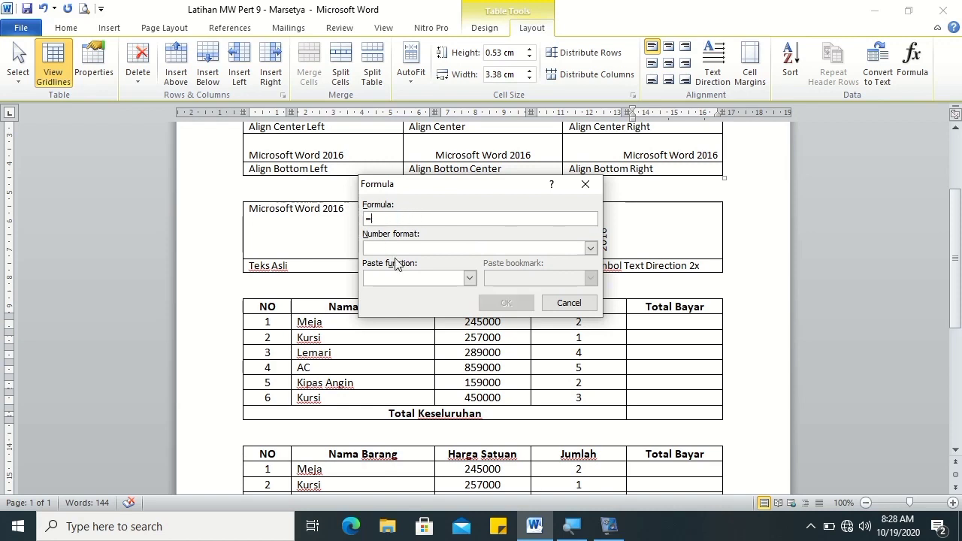
click(469, 279)
drag(469, 304, 469, 335)
click(442, 321)
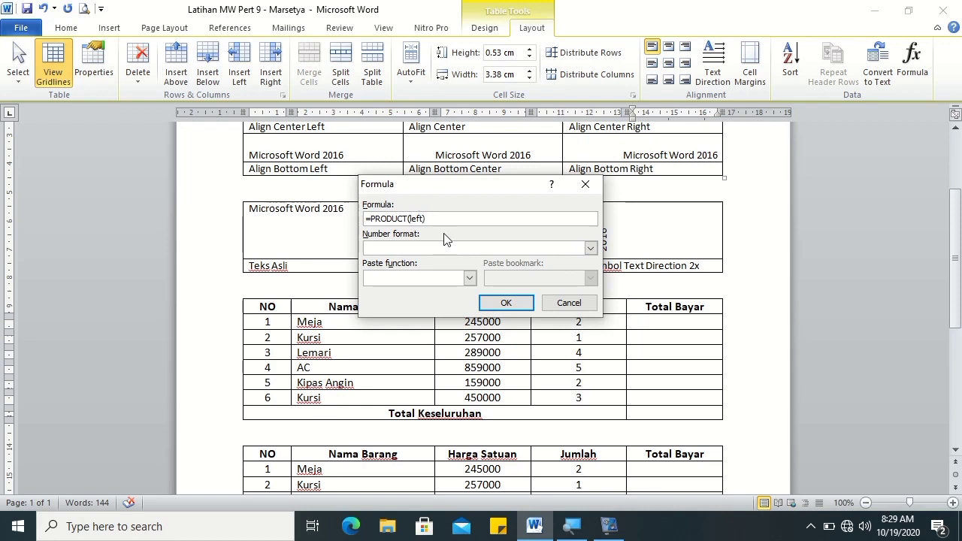
Insert the formula with number format #,##0.00 and align the Total Bayar cells below the header to the top right
click(591, 249)
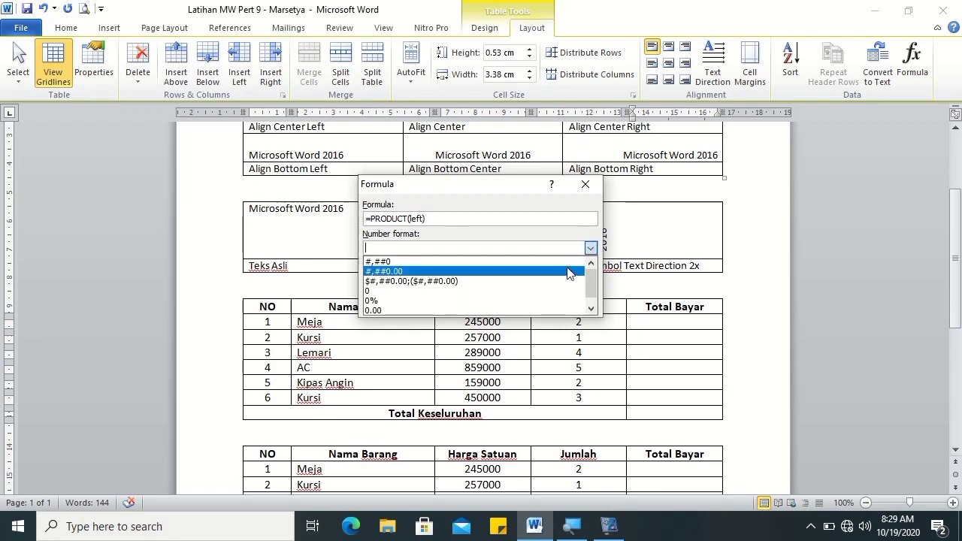
click(568, 276)
click(517, 301)
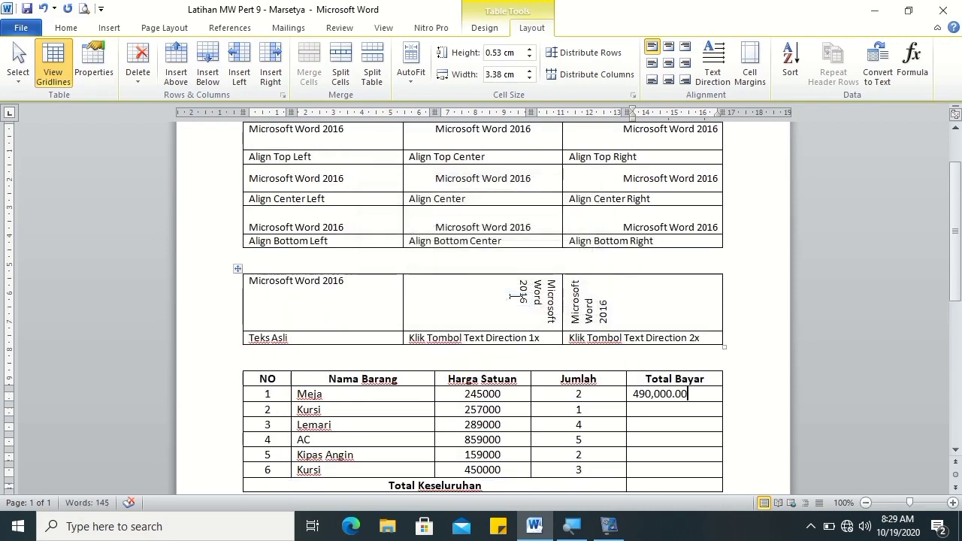
drag(660, 394, 675, 484)
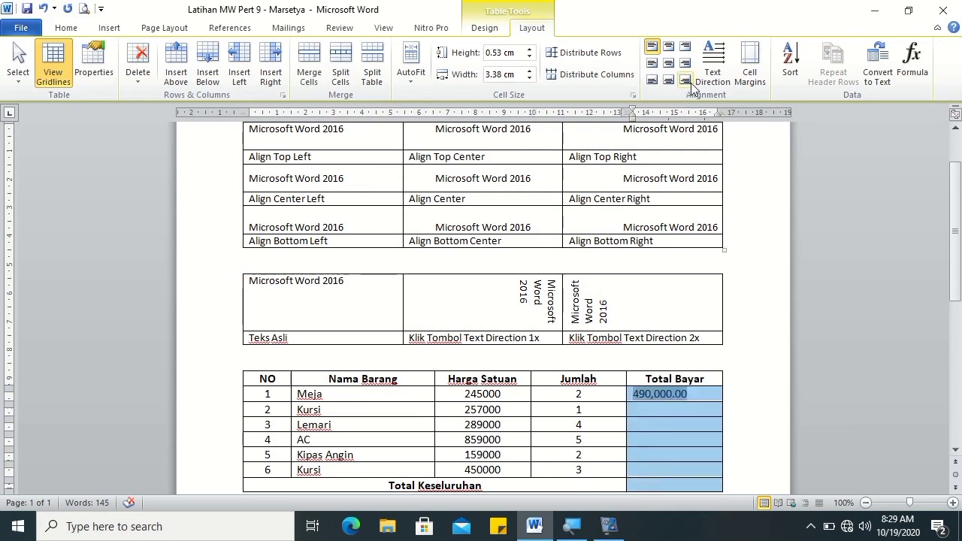
click(685, 46)
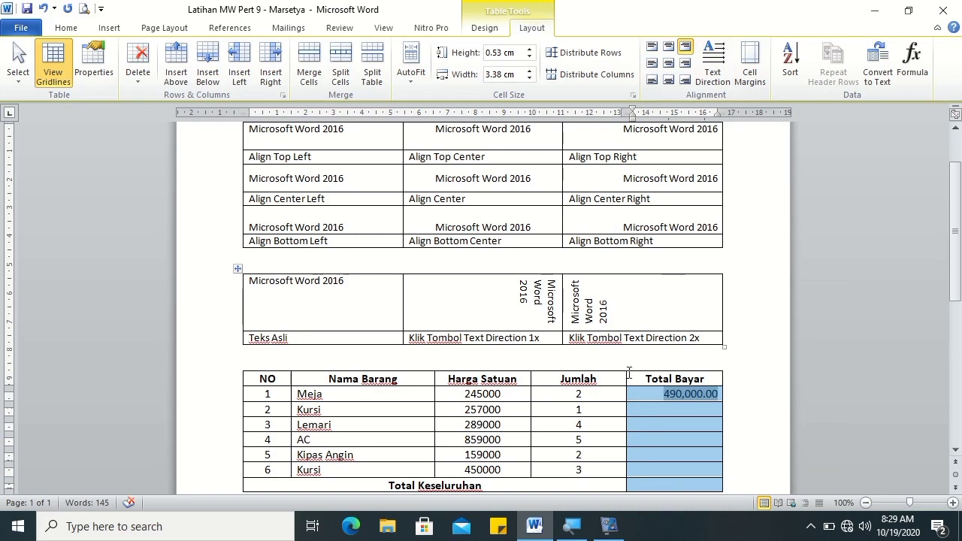
click(650, 410)
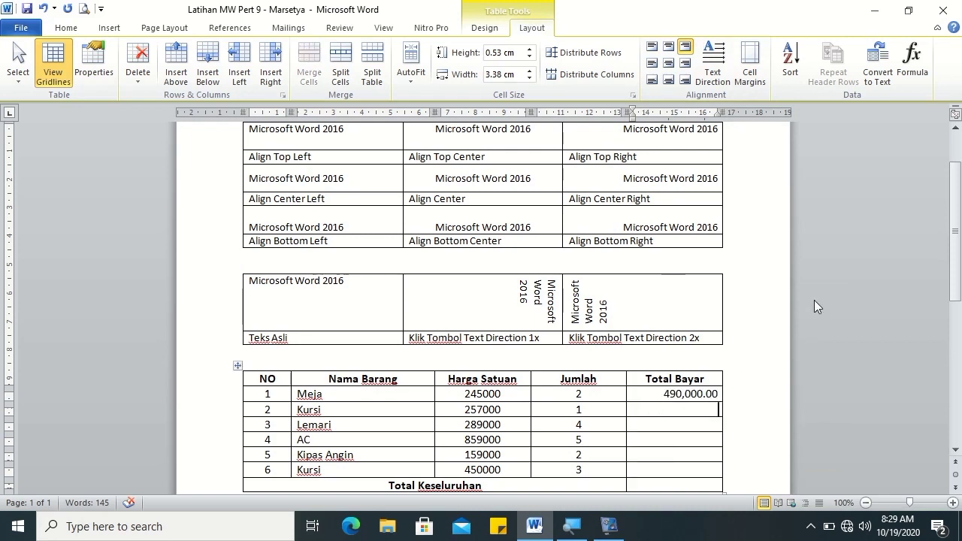
click(918, 78)
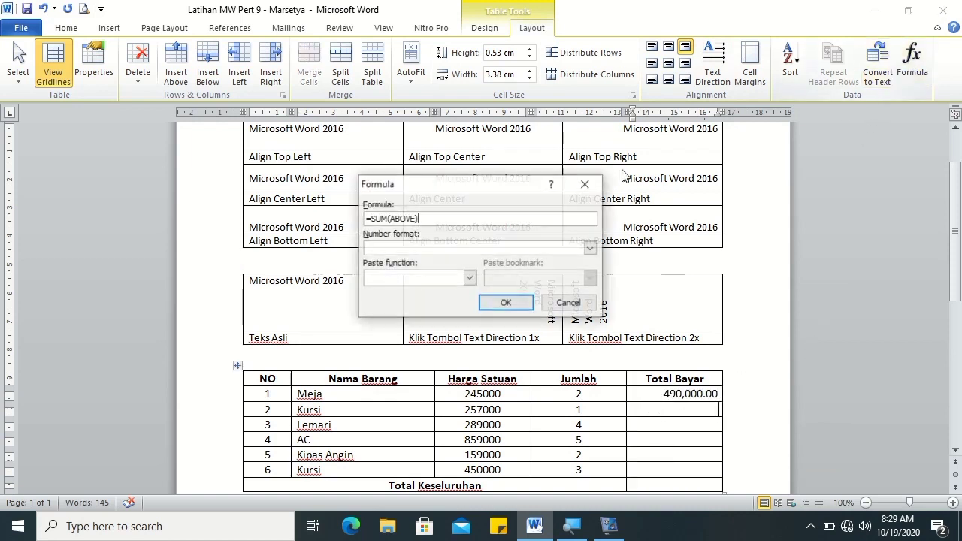
click(568, 303)
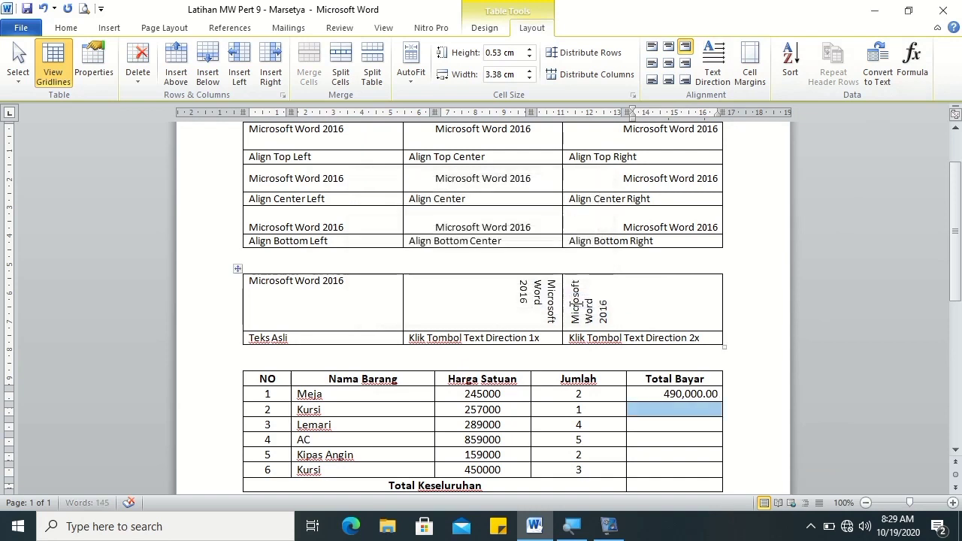
click(704, 394)
drag(704, 394, 703, 407)
double_click(701, 408)
click(696, 396)
Insert the formula =PRODUCT(left) with number format #,##0.00 in the Total Bayar cell of the Kursi row numbered 2
scroll(901, 347, down, 2)
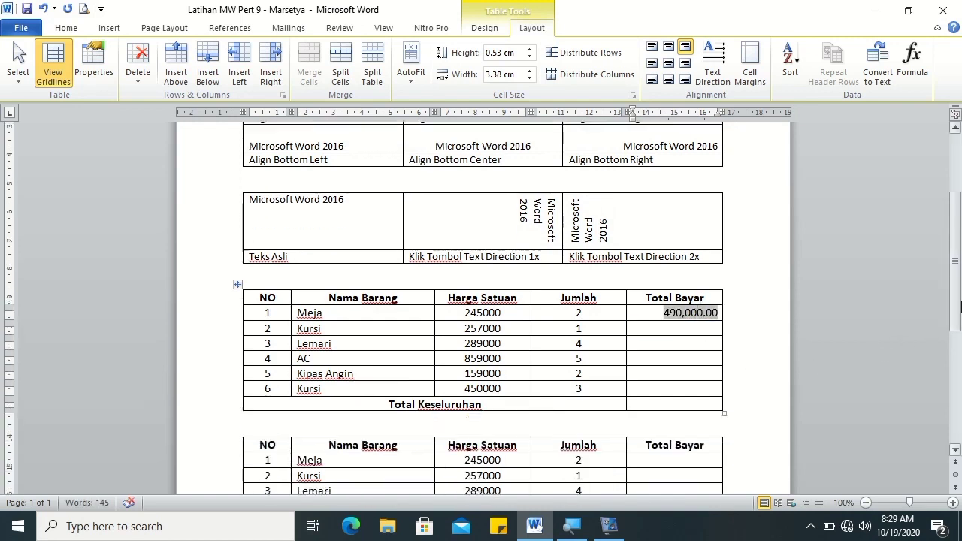
click(689, 331)
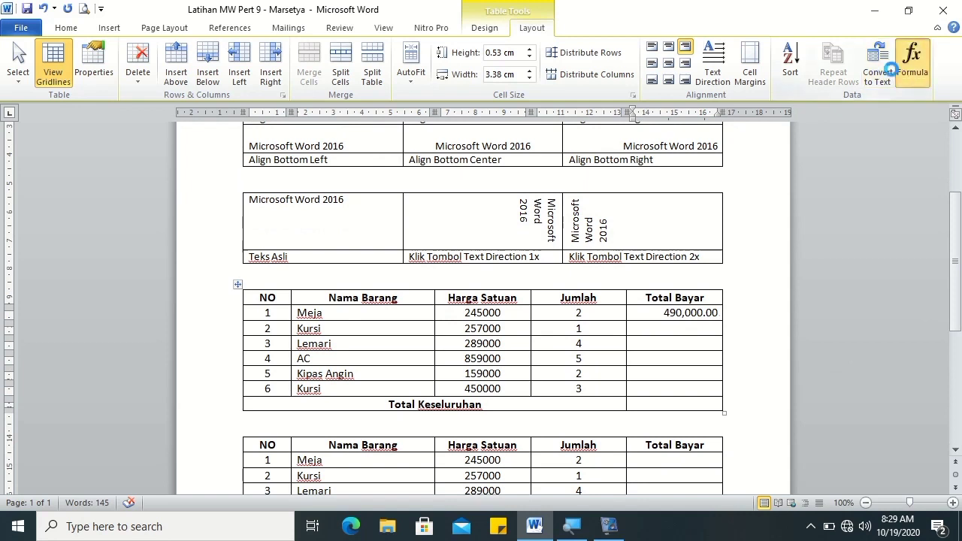
click(913, 66)
drag(444, 219, 370, 219)
key(BackSpace)
click(470, 278)
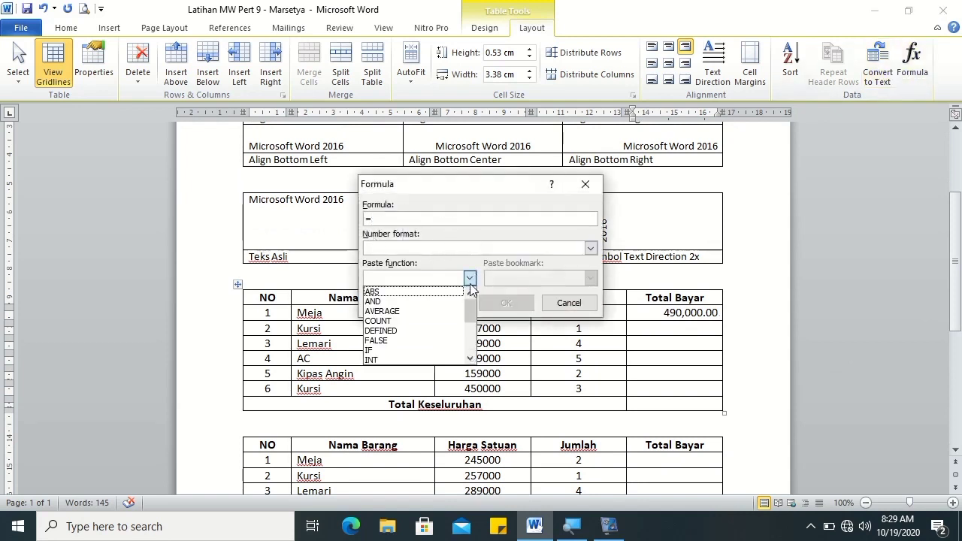
drag(469, 302, 467, 334)
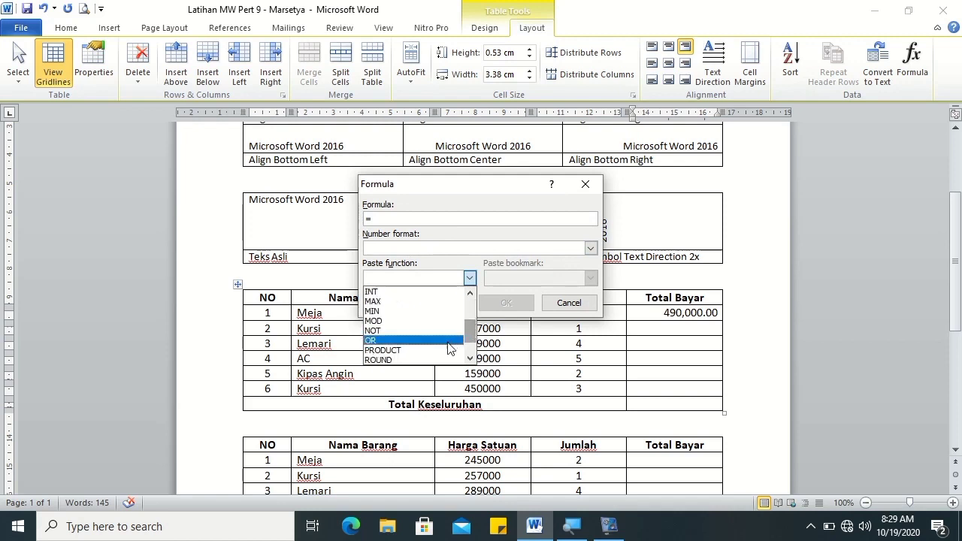
click(391, 348)
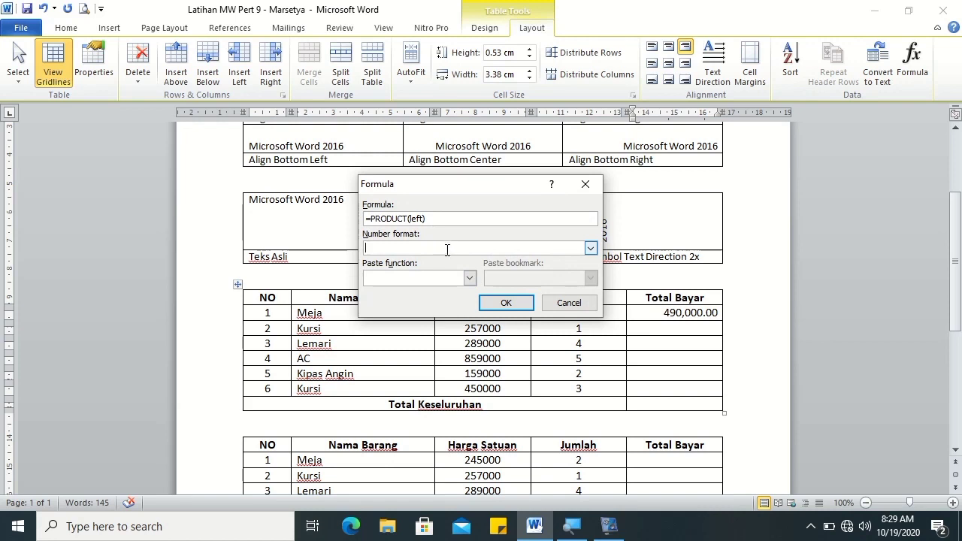
click(592, 247)
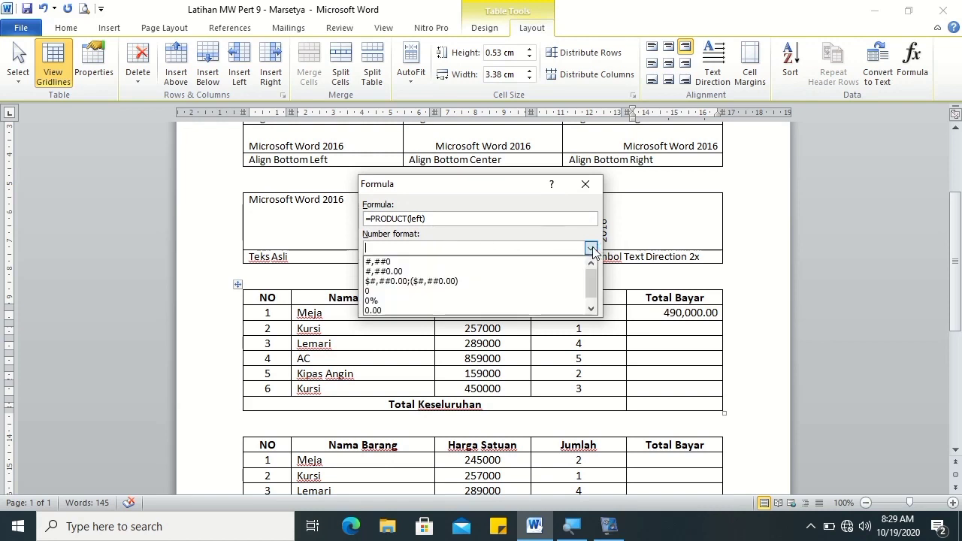
click(518, 272)
click(505, 301)
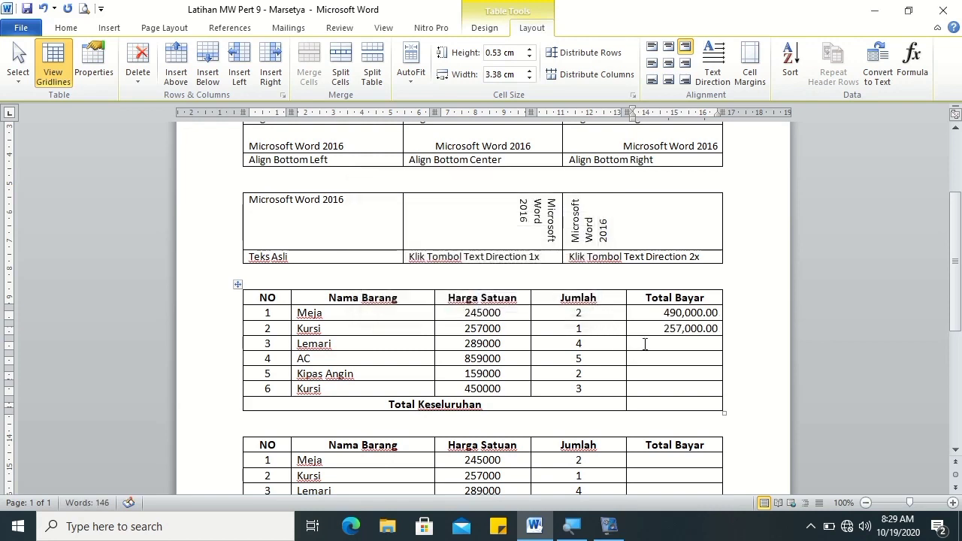
Insert the formula =PRODUCT(left) with number format #,##0.00 in the Total Bayar cell of the Lemari row
click(912, 66)
drag(444, 223, 381, 219)
key(BackSpace)
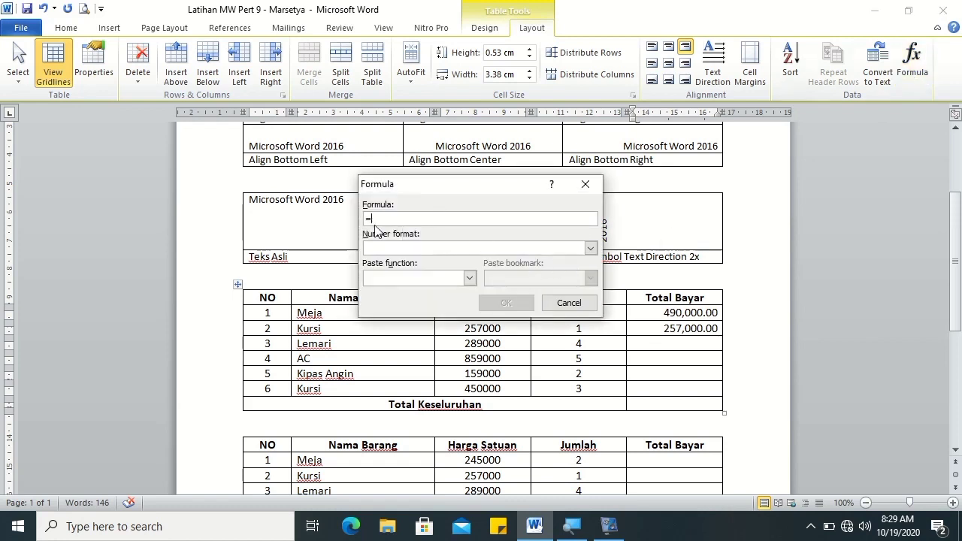
click(465, 281)
drag(469, 307, 464, 341)
click(442, 321)
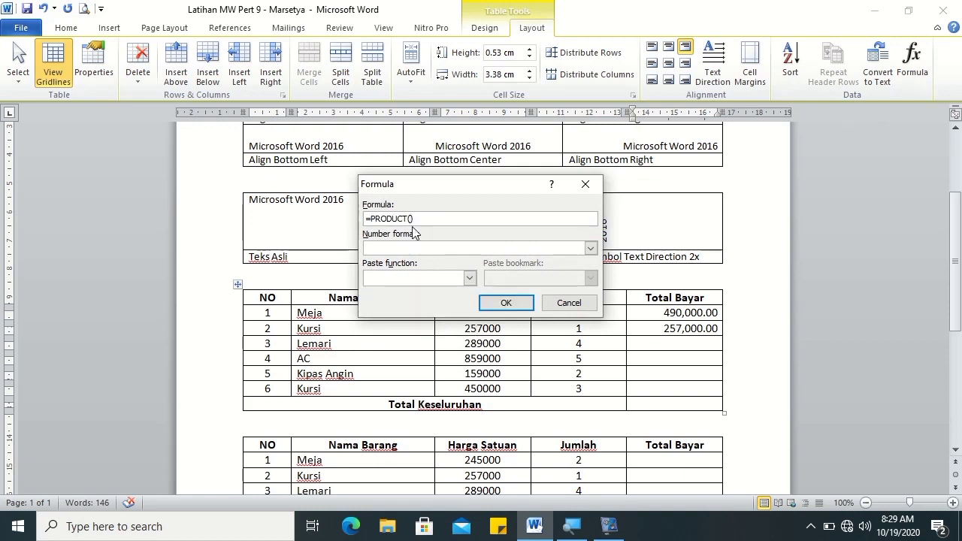
text(left)
click(590, 248)
click(579, 277)
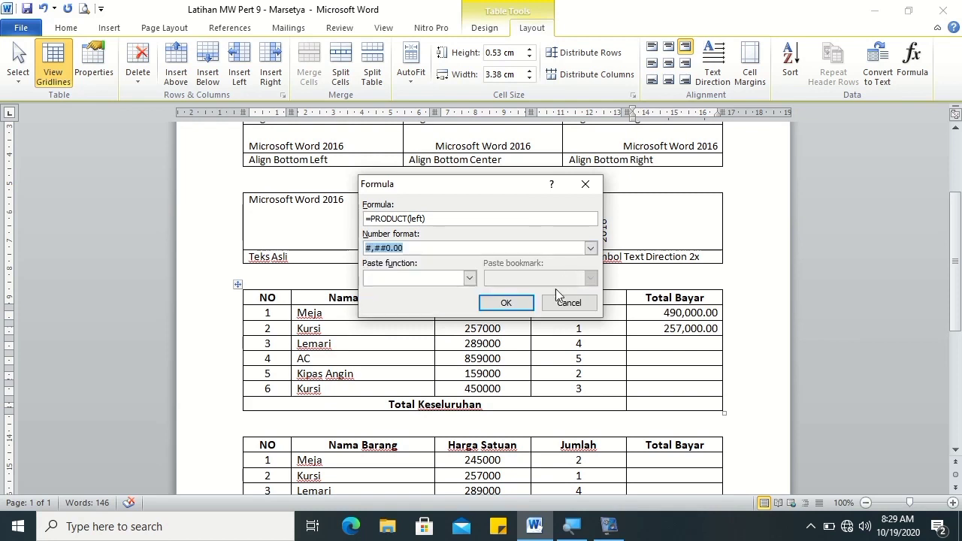
click(508, 302)
Insert the formula =PRODUCT(left) with number format #,##0.00 in the Total Bayar cell of the AC row
click(656, 360)
click(912, 64)
drag(502, 223, 371, 227)
key(BackSpace)
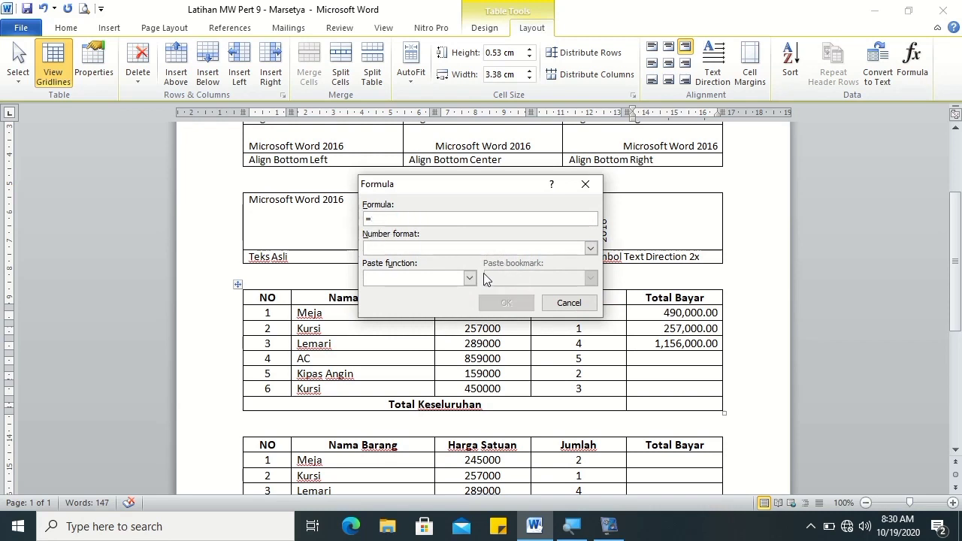
click(469, 279)
drag(468, 311, 468, 333)
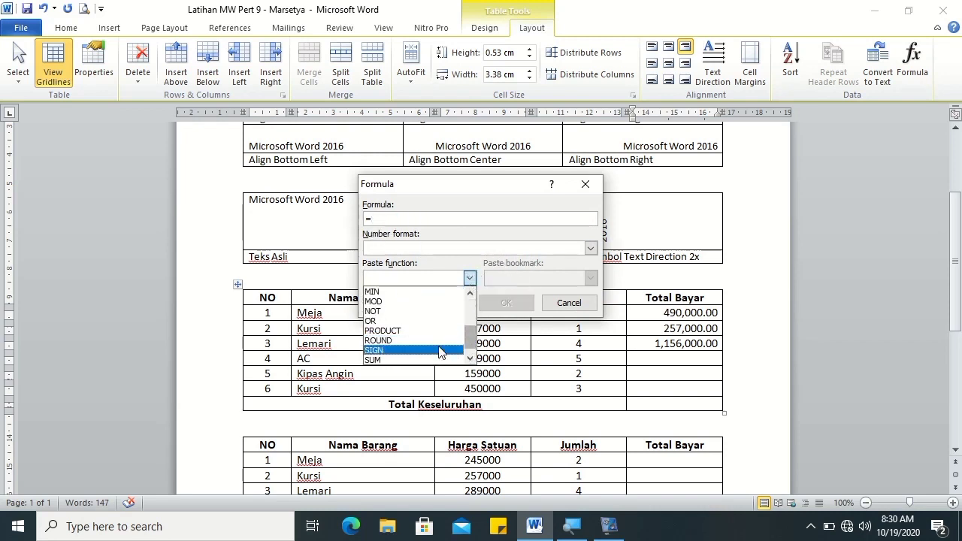
click(439, 329)
text(left)
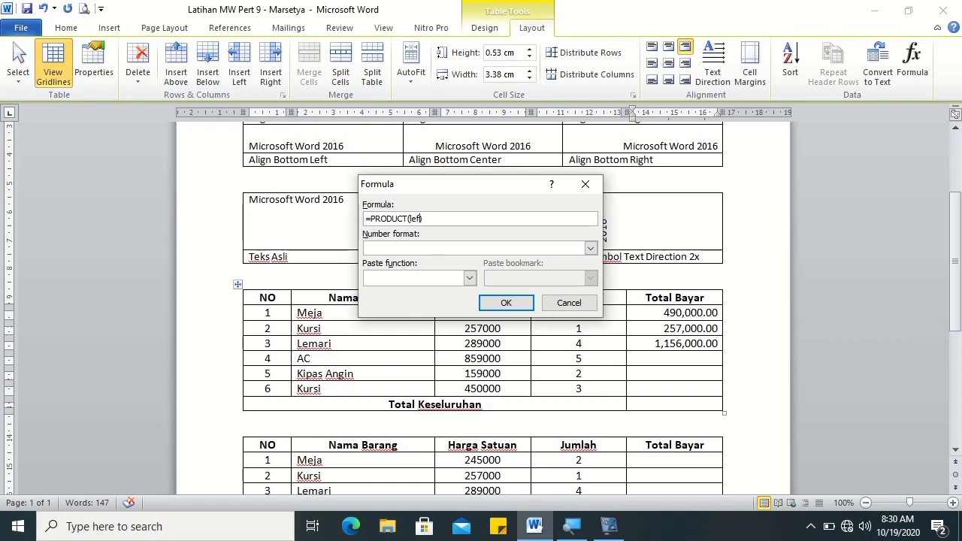
click(592, 253)
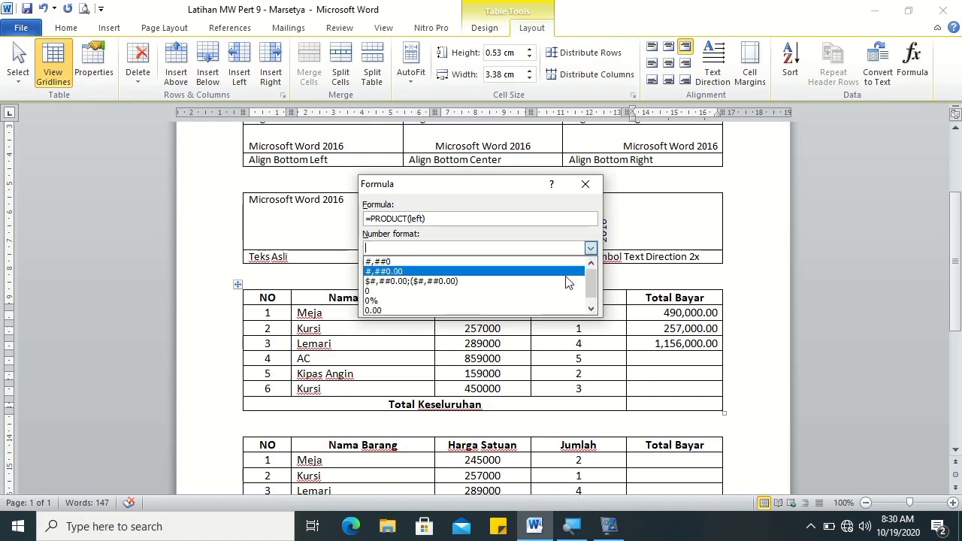
click(569, 272)
click(527, 303)
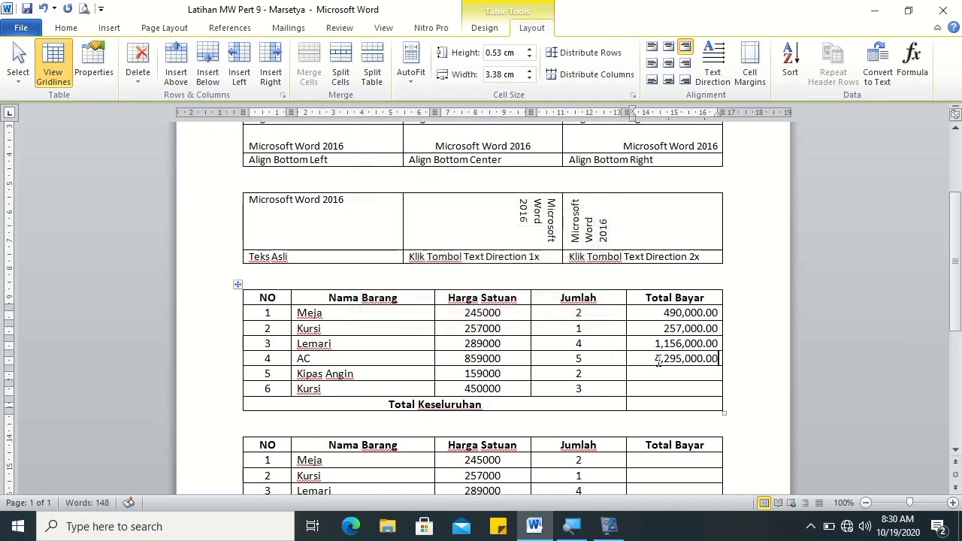
Insert the formula =PRODUCT(left) with number format #,##0.00 in the Total Bayar cell of the Kipas Angin row
click(912, 64)
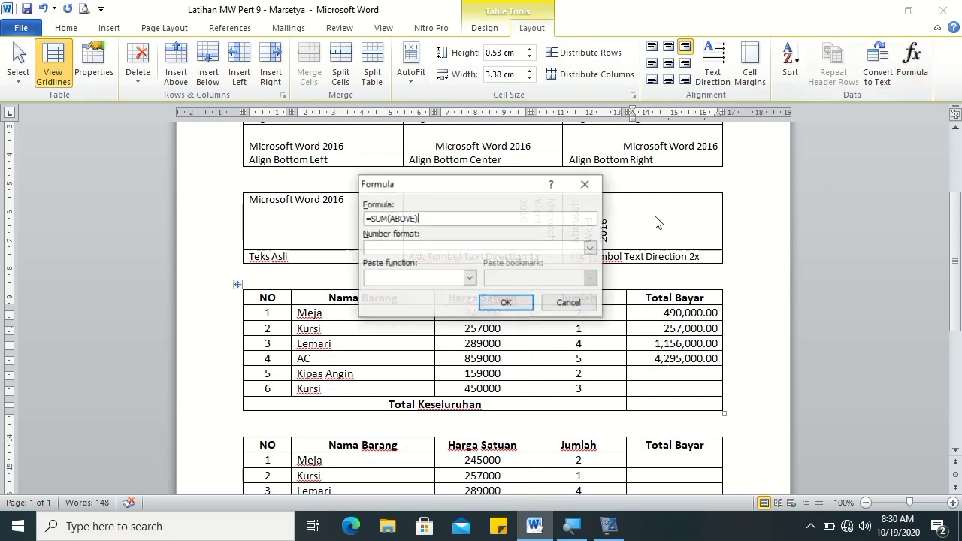
click(469, 278)
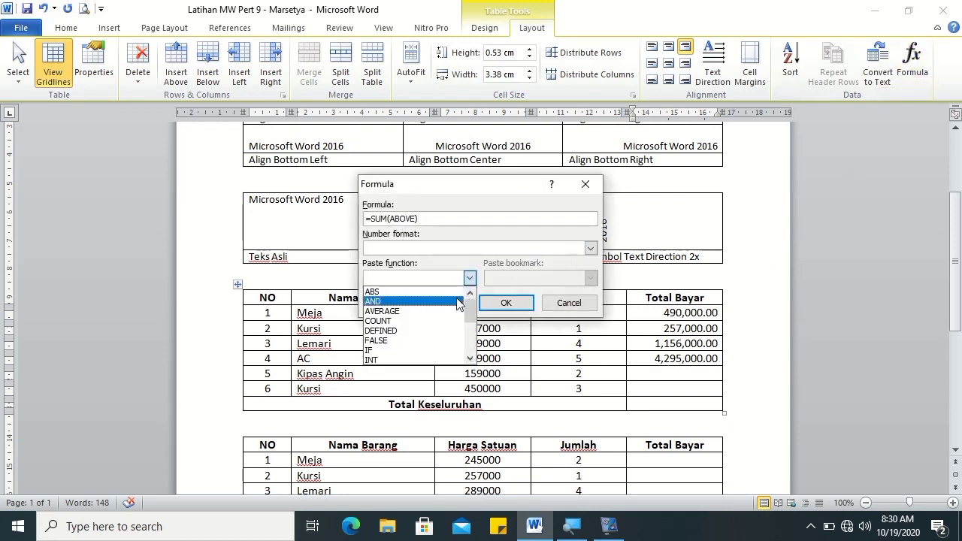
scroll(463, 321, down, 2)
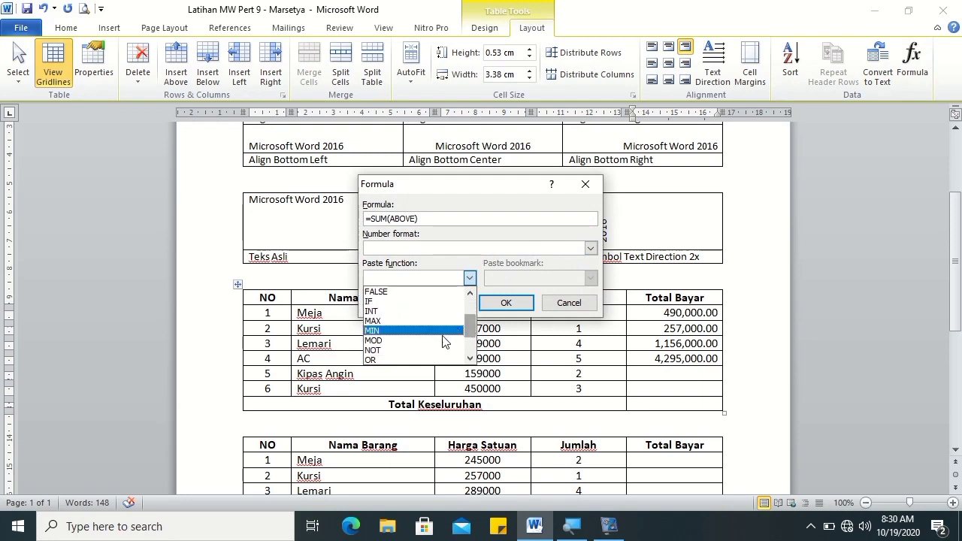
drag(464, 219, 369, 219)
key(BackSpace)
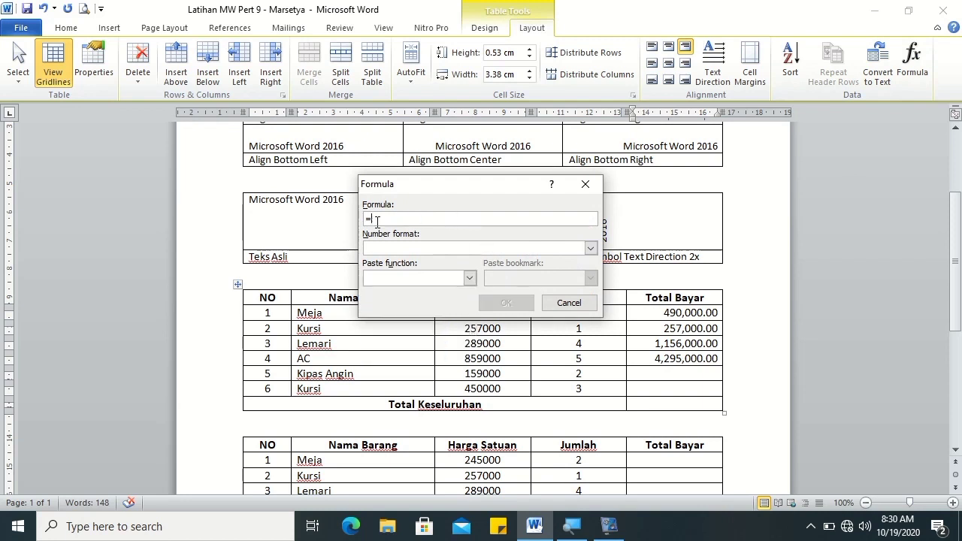
click(469, 278)
drag(471, 307, 470, 346)
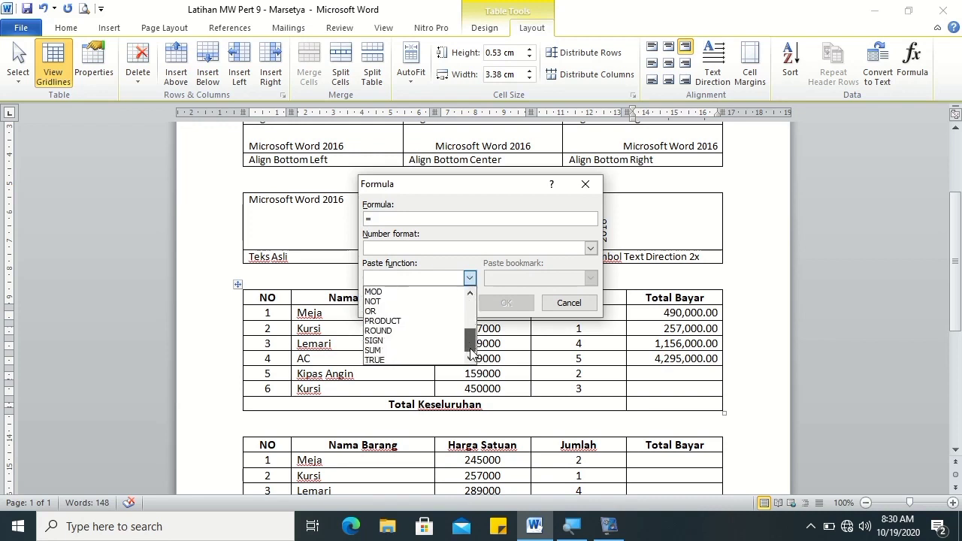
click(449, 321)
text(left)
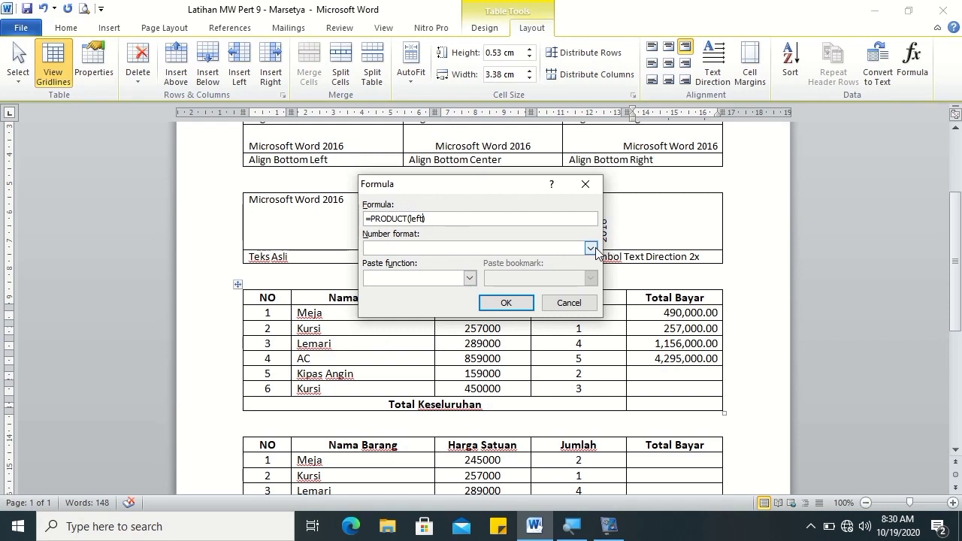
click(590, 248)
click(506, 303)
Insert the formula =PRODUCT(left) with number format #,##0.00 in the Total Bayar cell of the Kursi row numbered 6
click(715, 388)
click(912, 62)
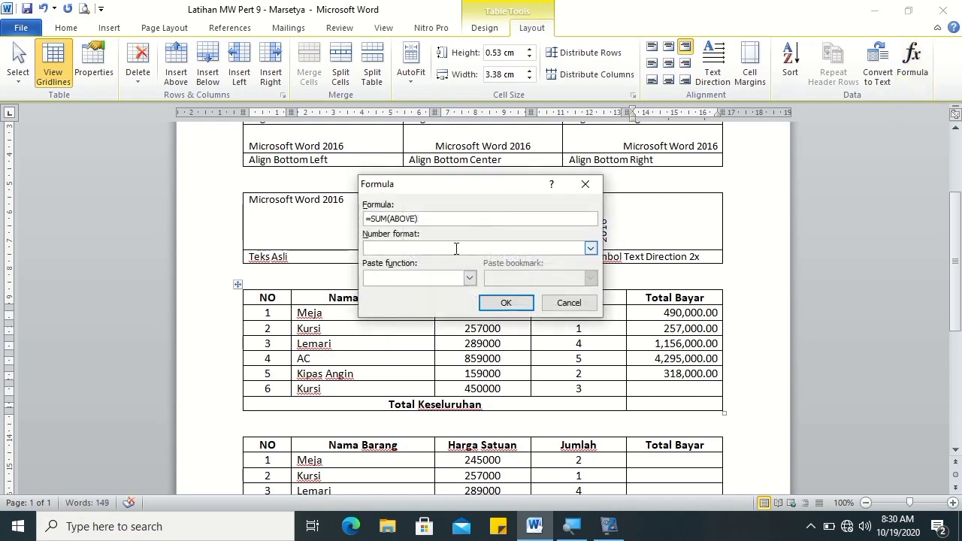
drag(449, 218, 374, 218)
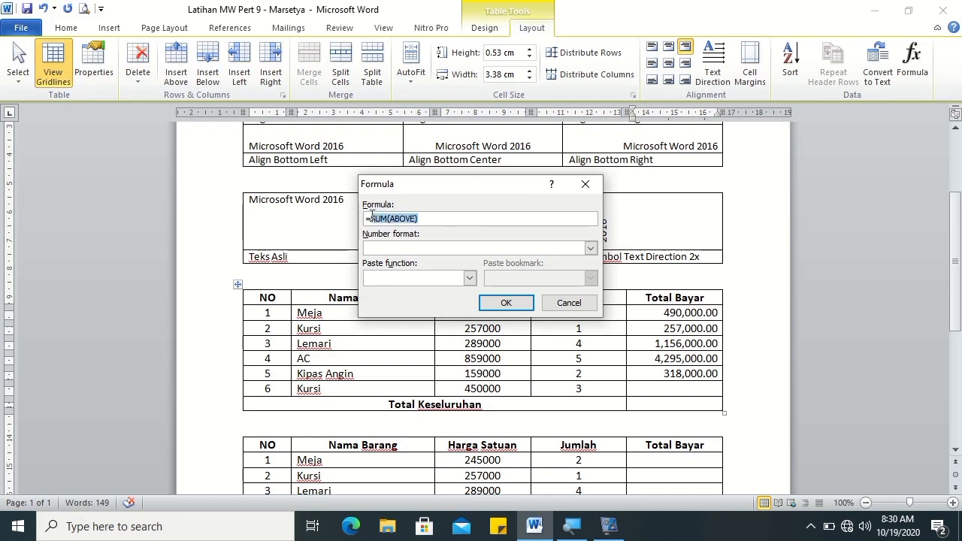
key(BackSpace)
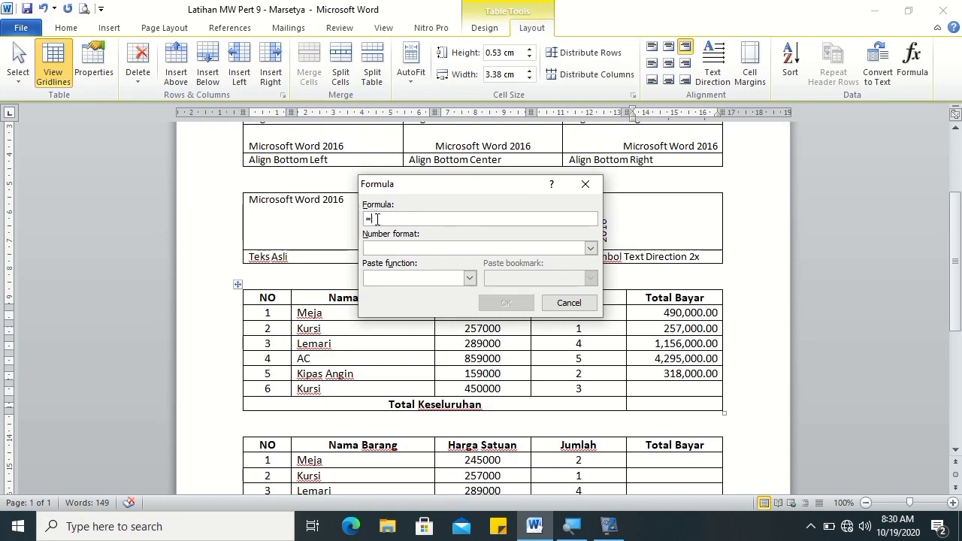
click(469, 278)
drag(469, 319, 470, 334)
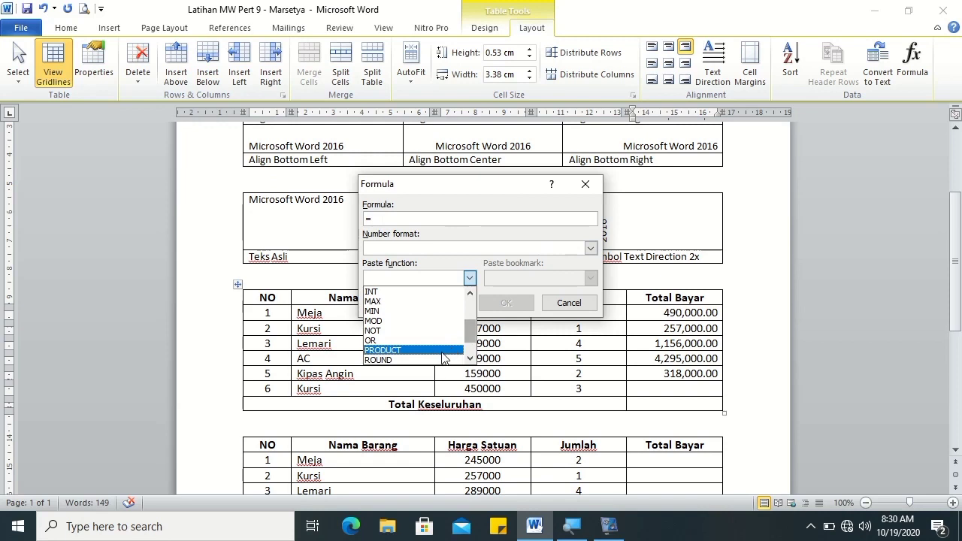
click(406, 347)
text(left)
click(591, 249)
click(399, 270)
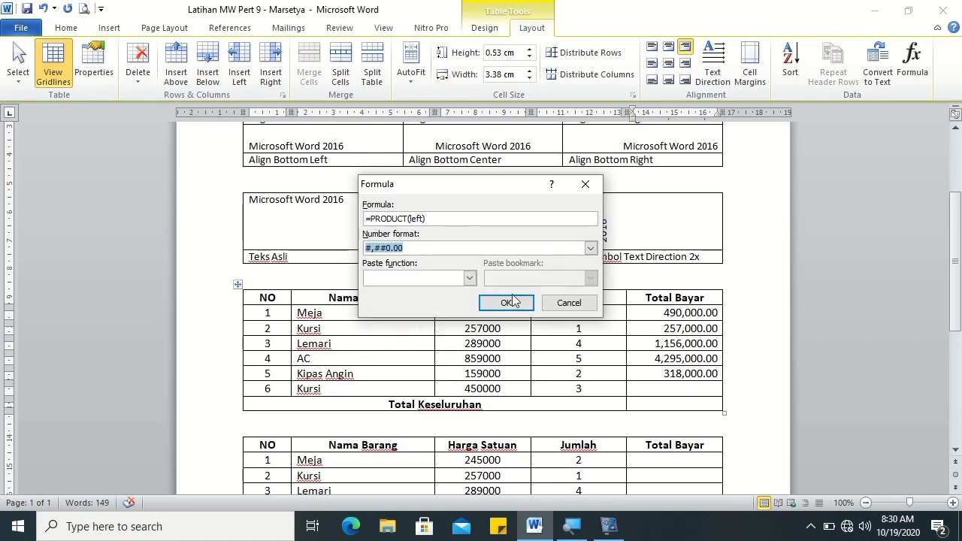
click(506, 302)
Insert the formula =SUM(ABOVE) with number format #,##0.00 in the Total Keseluruhan cell of the first table
click(682, 403)
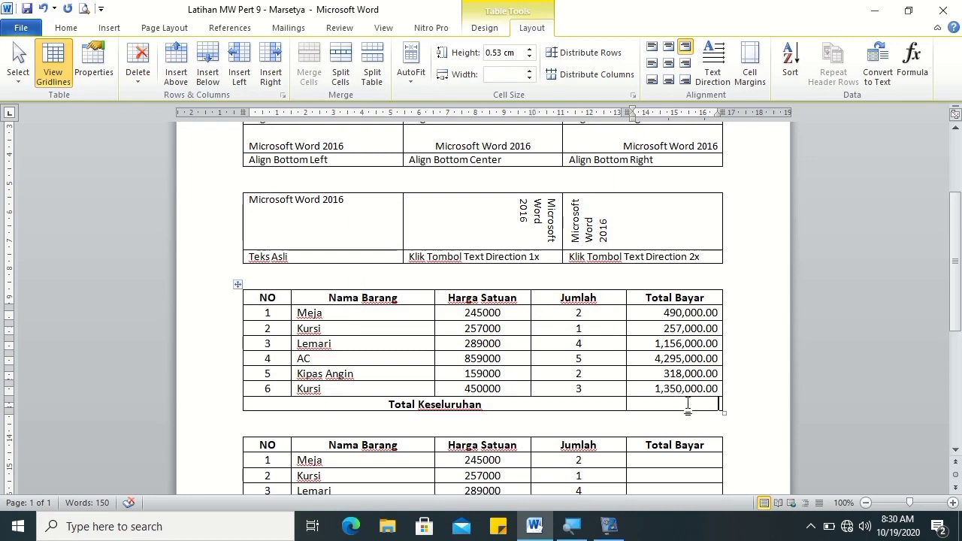
click(912, 64)
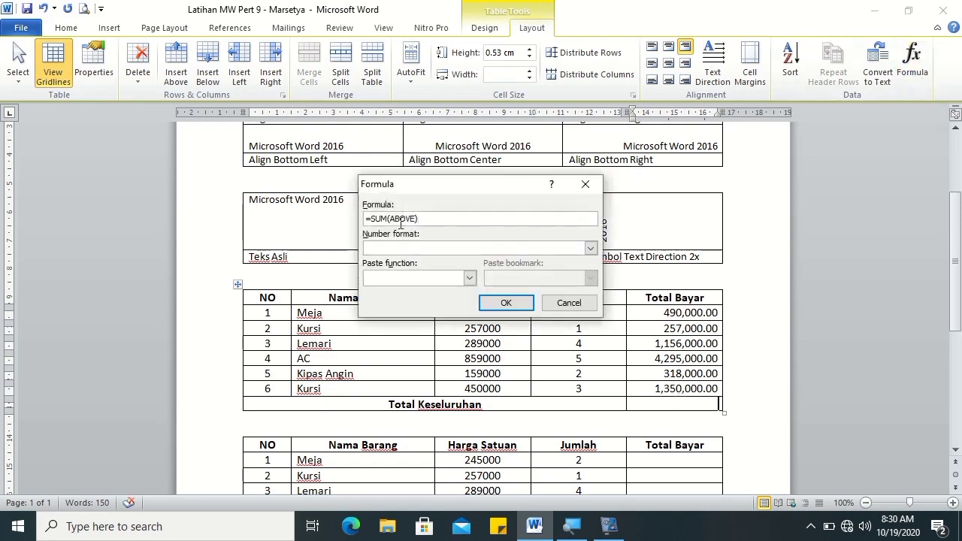
click(591, 248)
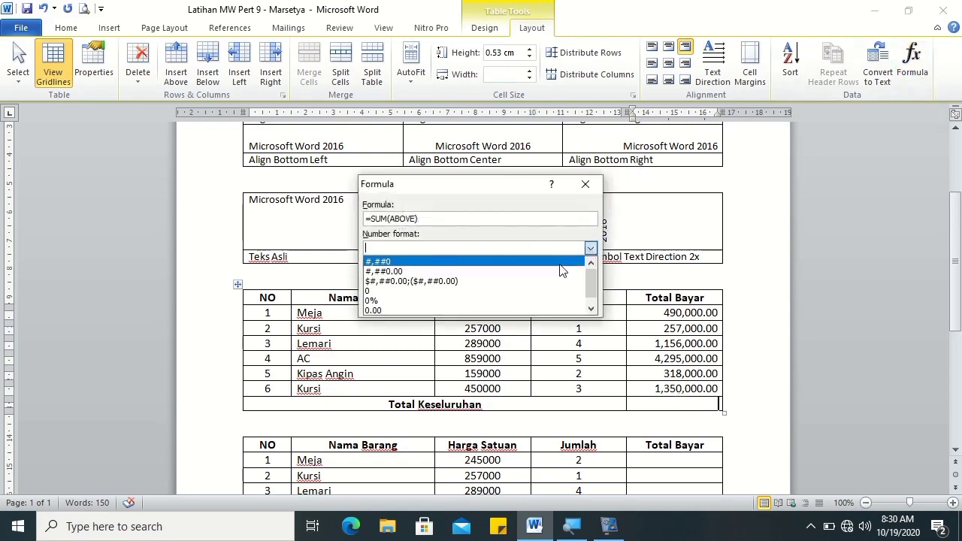
click(511, 269)
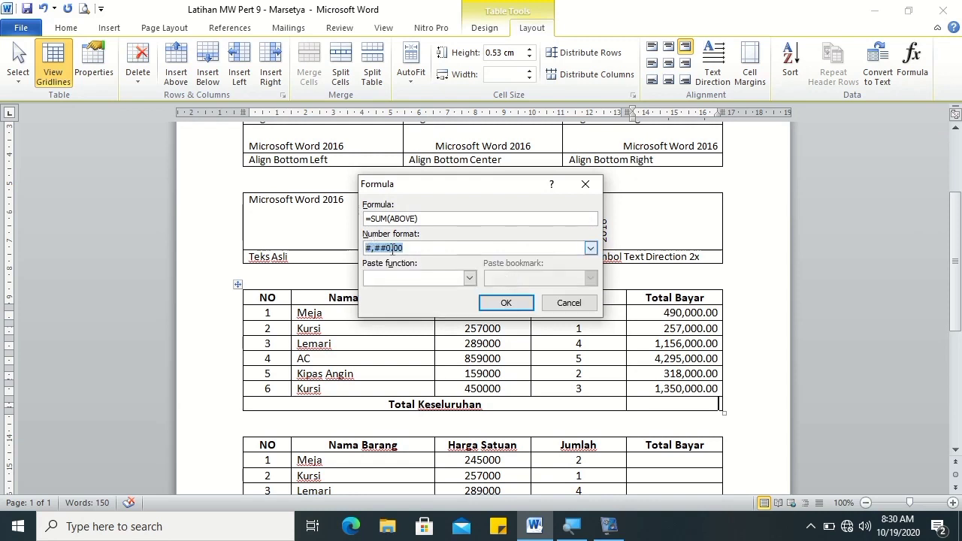
click(507, 303)
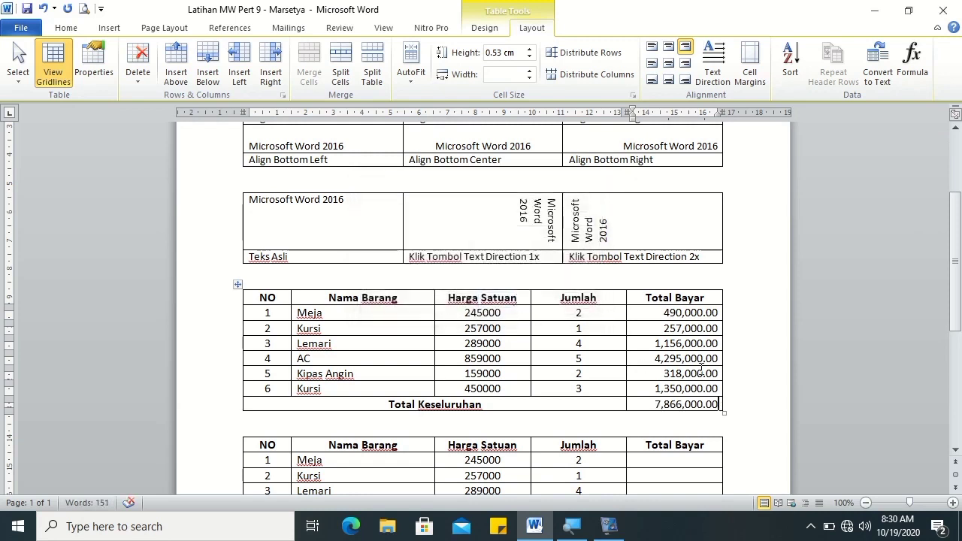
Draw a text box about 0.98 cm wide and 0.53 cm high just above the NO column of the second price table
drag(957, 251, 959, 292)
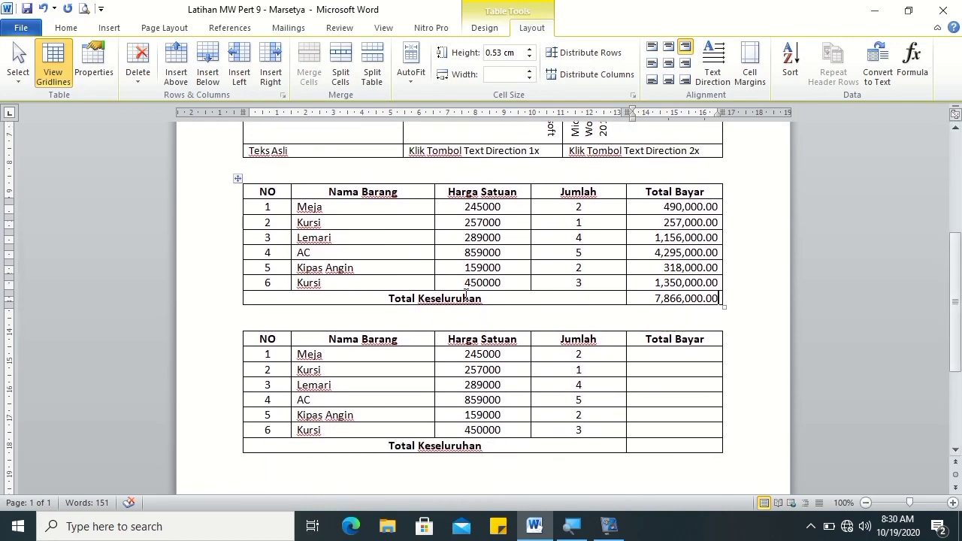
click(243, 322)
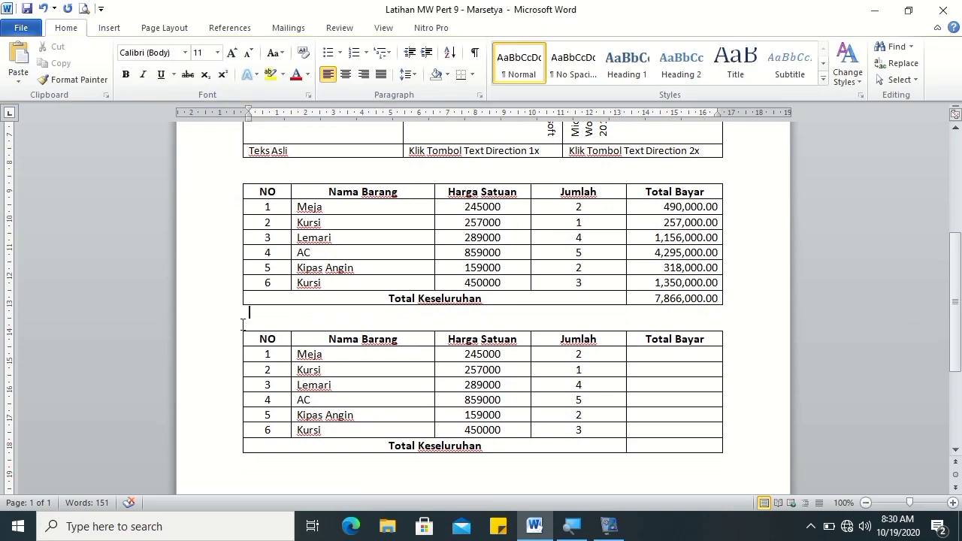
click(107, 29)
click(644, 77)
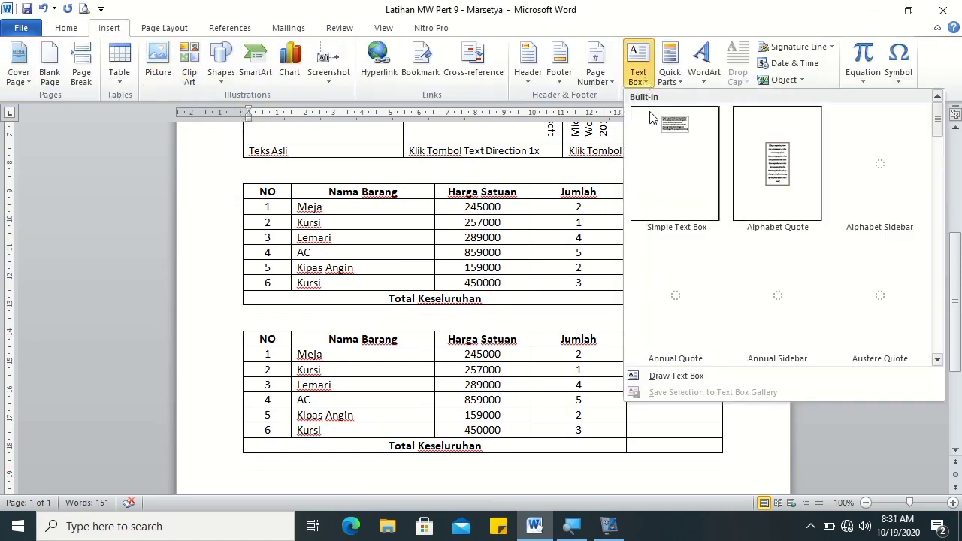
click(675, 376)
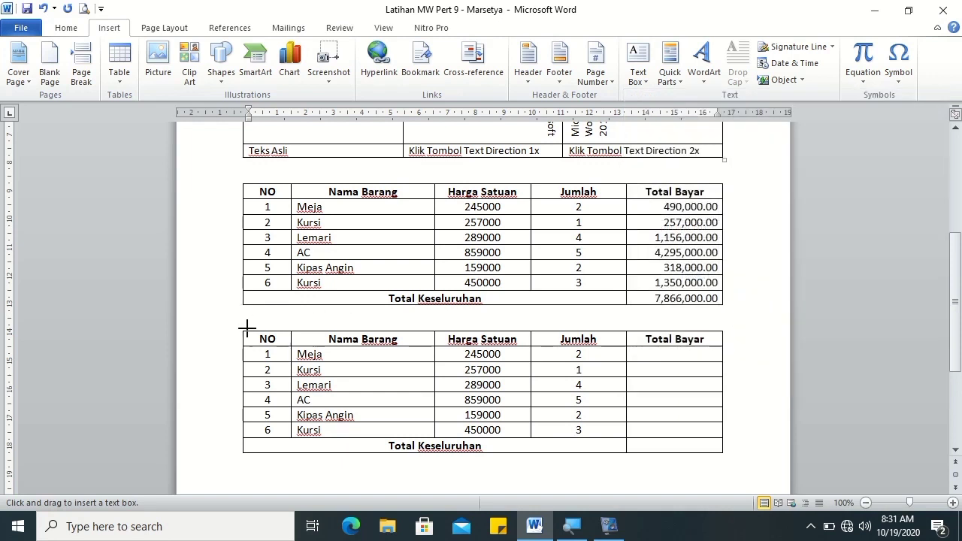
drag(272, 325, 280, 328)
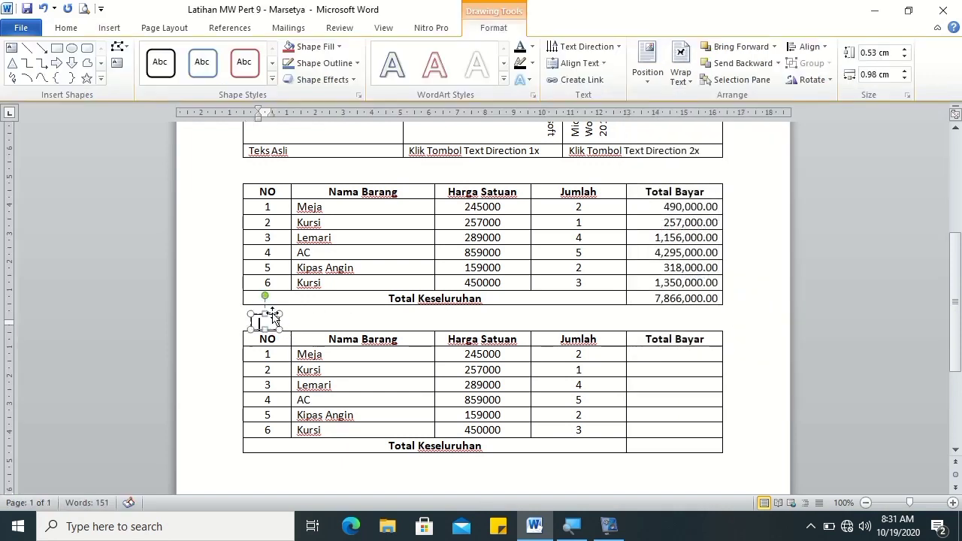
Enter the letter A in the text box in Arial size 13 and enlarge the box slightly to fit it
click(73, 29)
click(175, 57)
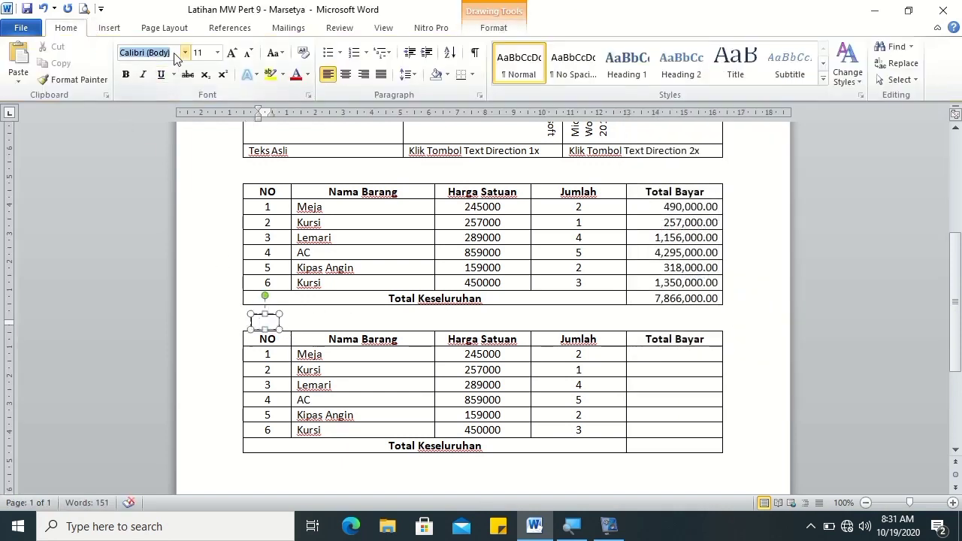
text(Arial)
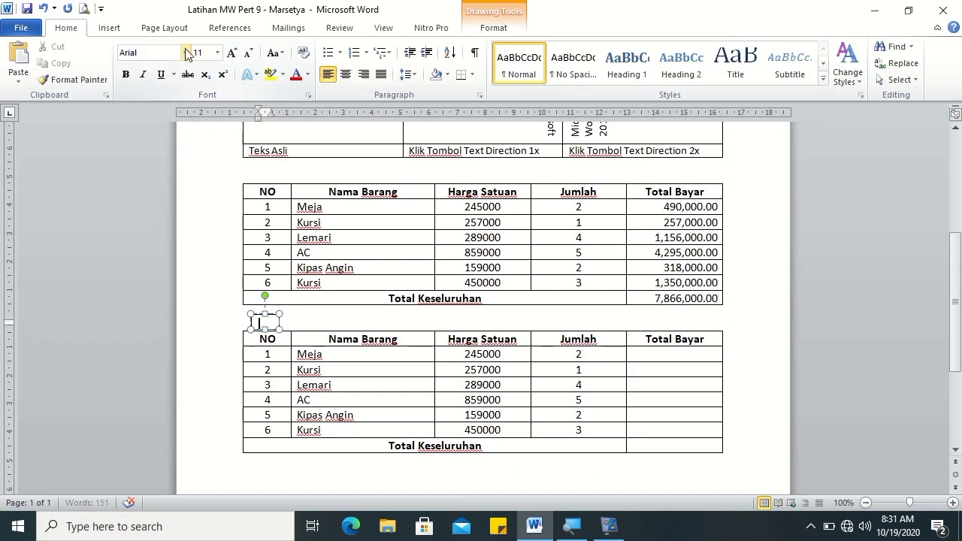
click(204, 51)
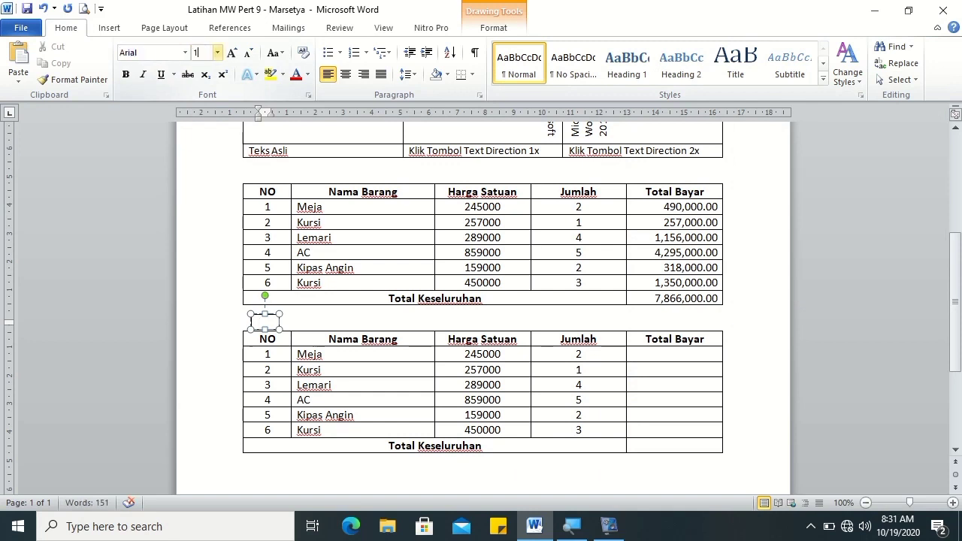
key(Return)
text(^)
drag(250, 315, 245, 309)
click(306, 326)
click(276, 316)
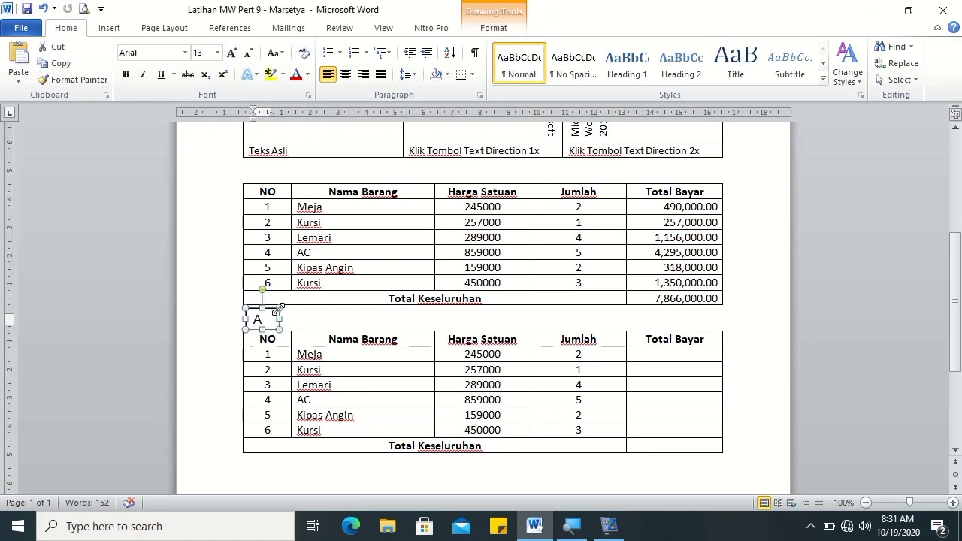
Remove the outline of the A text box by setting its line color to No line
right_click(282, 308)
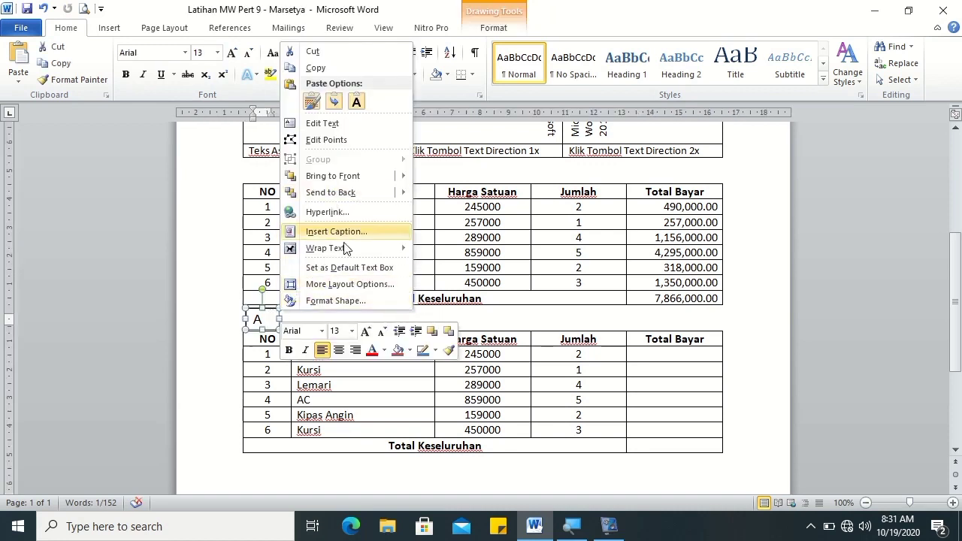
click(348, 301)
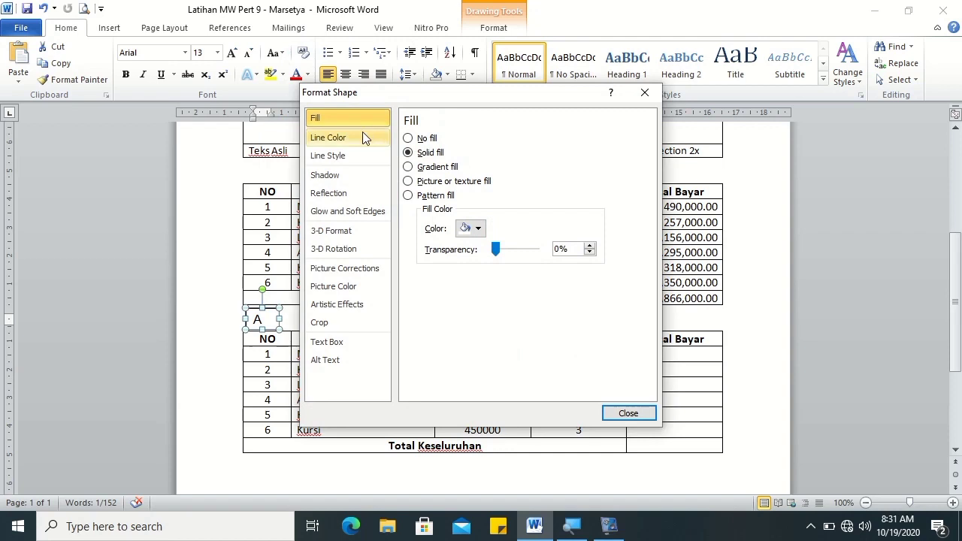
click(358, 141)
click(360, 155)
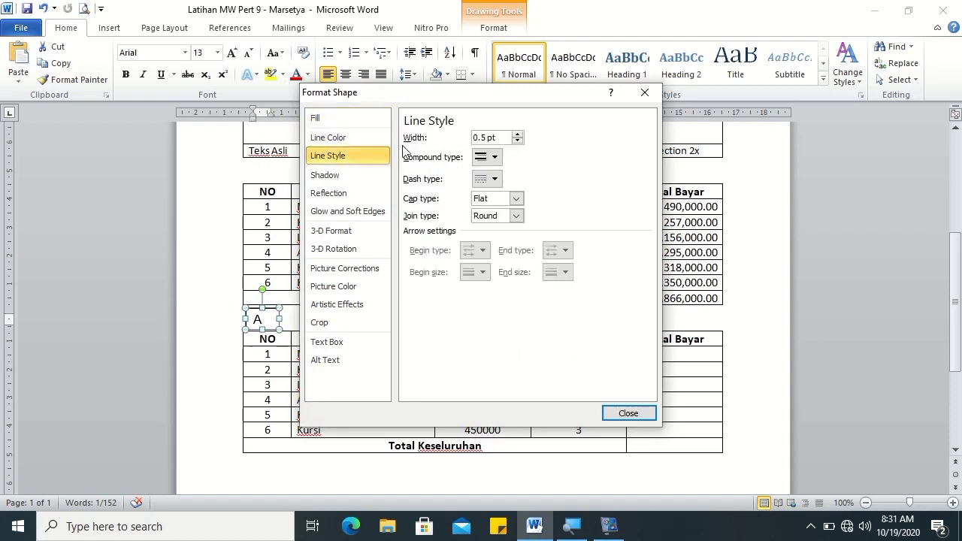
click(345, 137)
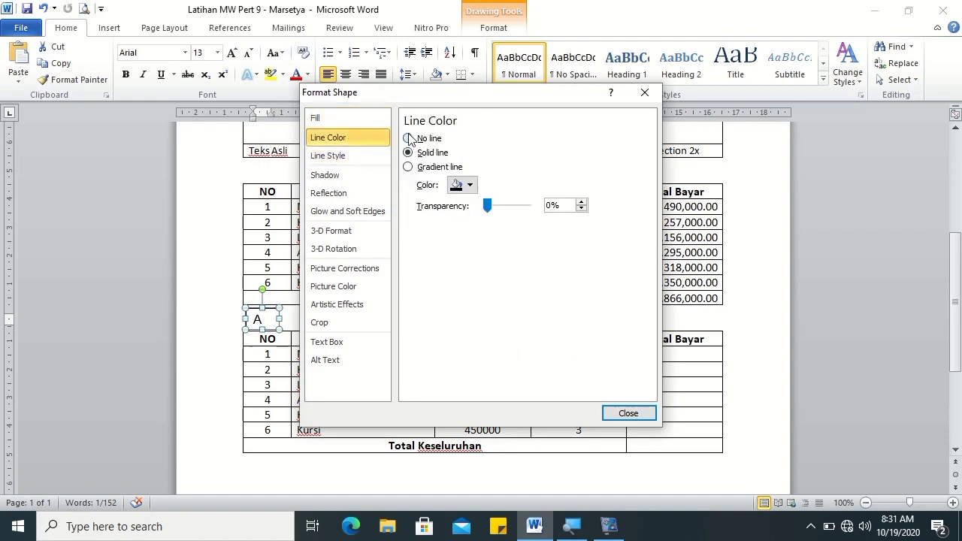
click(409, 139)
click(626, 413)
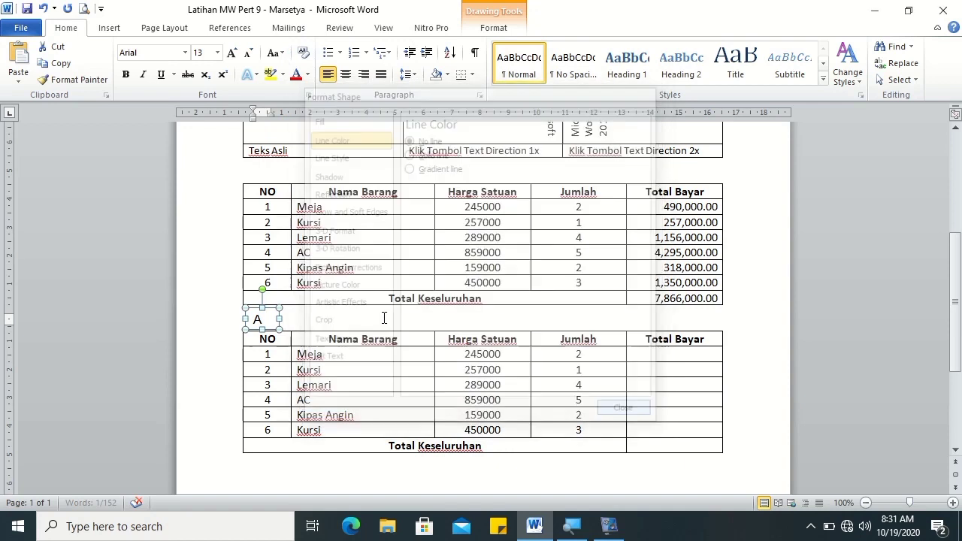
Center the letter A within its text box and copy the box
click(277, 319)
click(265, 319)
click(266, 312)
Paste a copy of the text box, place it above the Nama Barang column of the second table, and change its letter to B
key(ctrl+v)
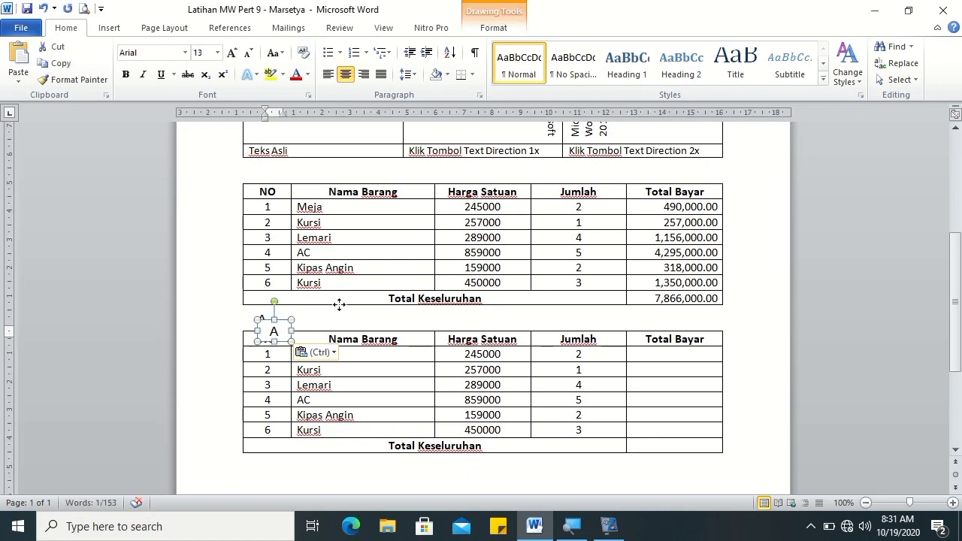
drag(348, 311, 350, 312)
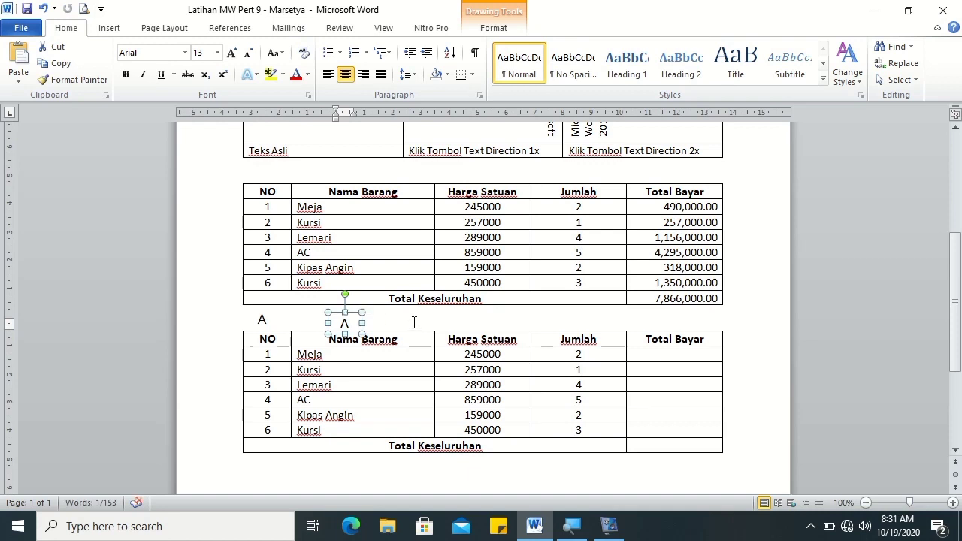
drag(348, 309, 345, 319)
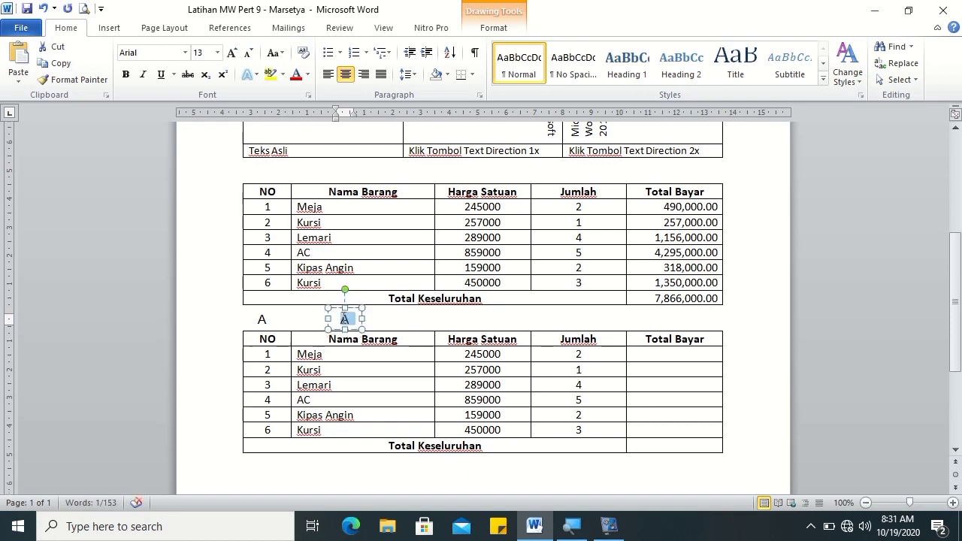
text(B)
Paste a copy of the text box, change its letter to C, and place it above the Harga Satuan column of the second table
click(457, 323)
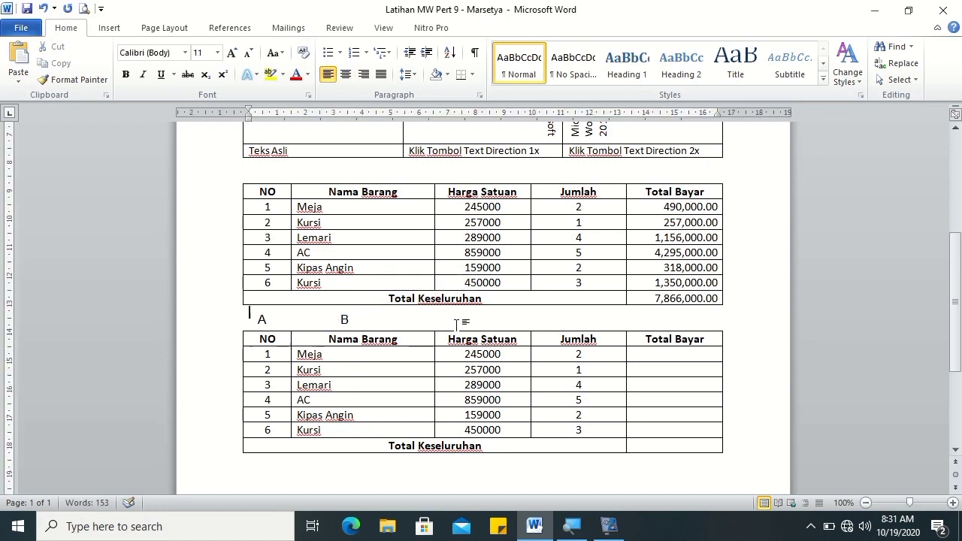
key(ctrl+v)
double_click(273, 331)
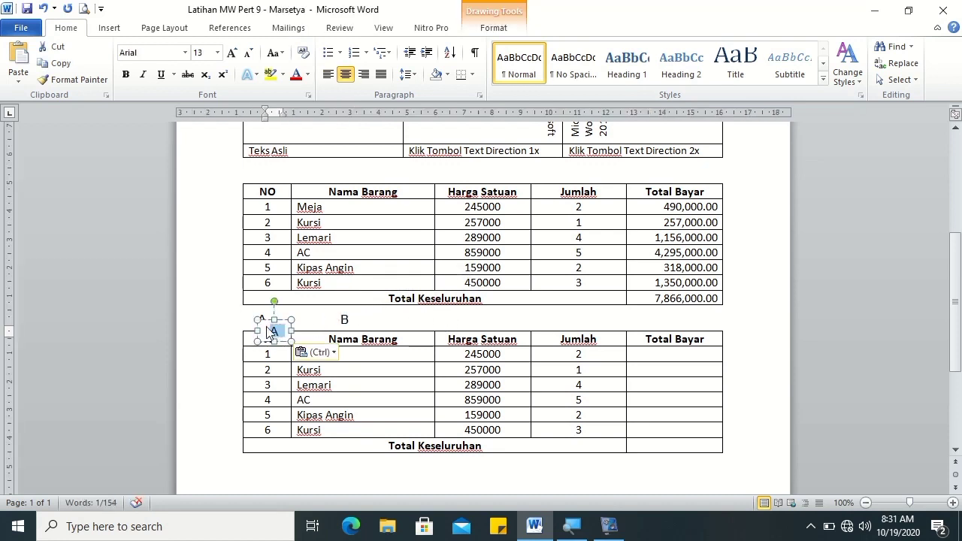
text(C)
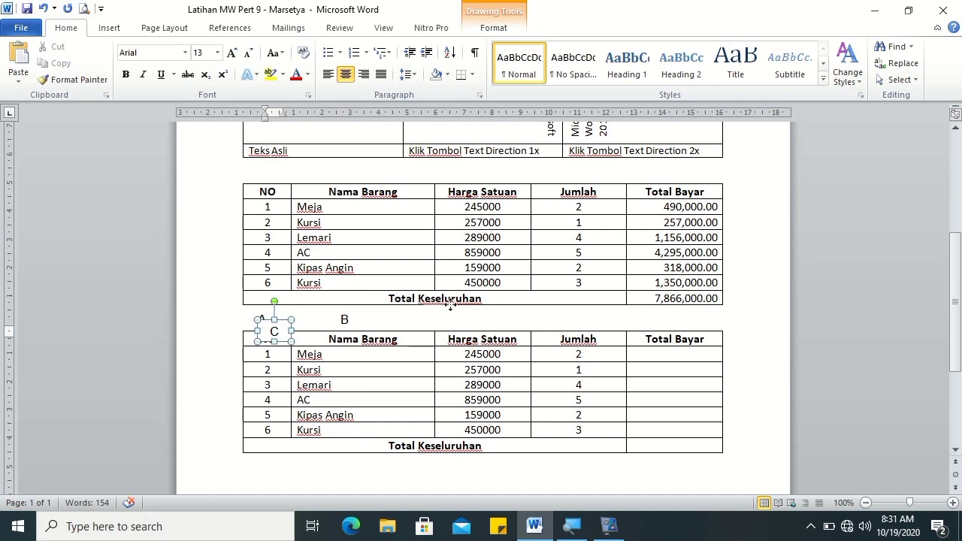
drag(487, 310, 488, 310)
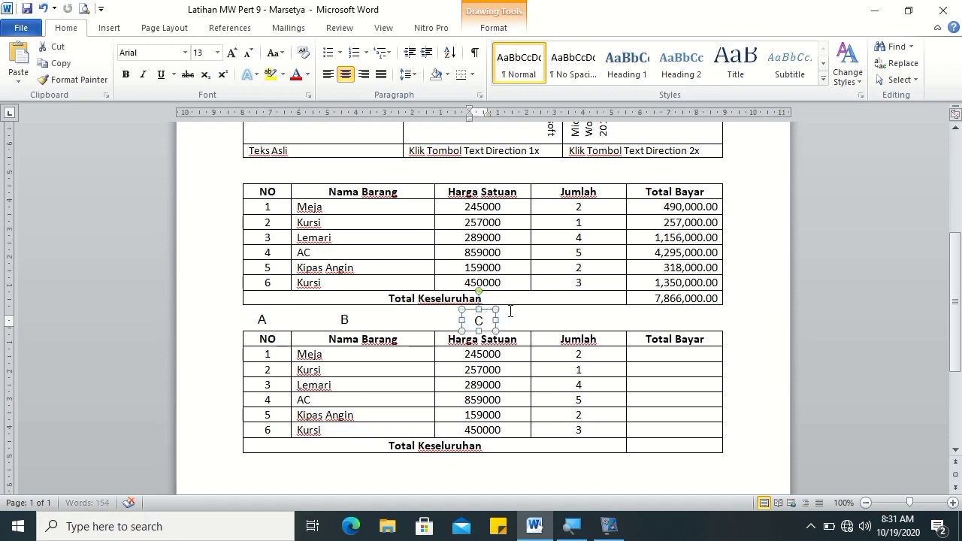
Paste another copy of the text box, change its letter to D, and place it above the second table's Jumlah column
click(533, 310)
key(ctrl+v)
double_click(273, 330)
text(D)
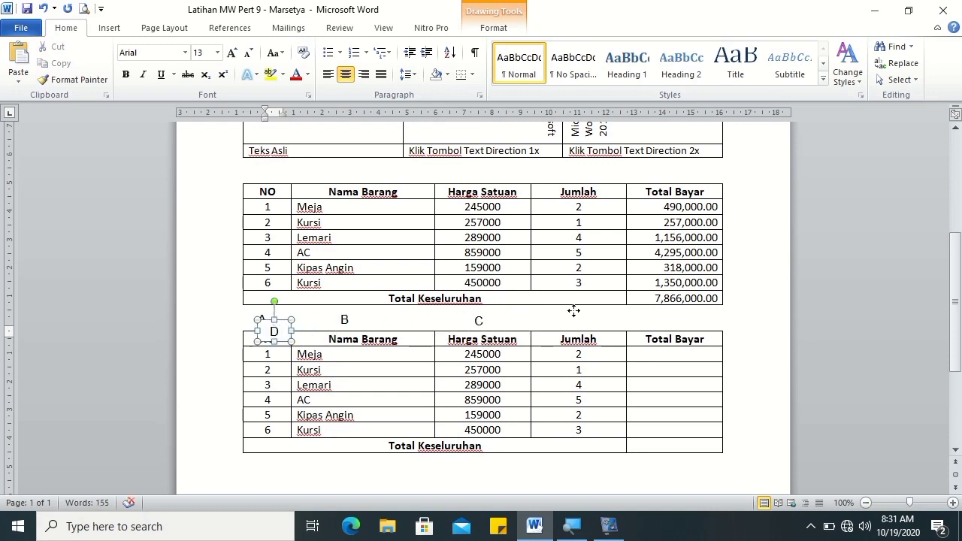
drag(577, 311, 576, 322)
Add a copied text box with the letter E above the Total Bayar column of the second table
click(627, 316)
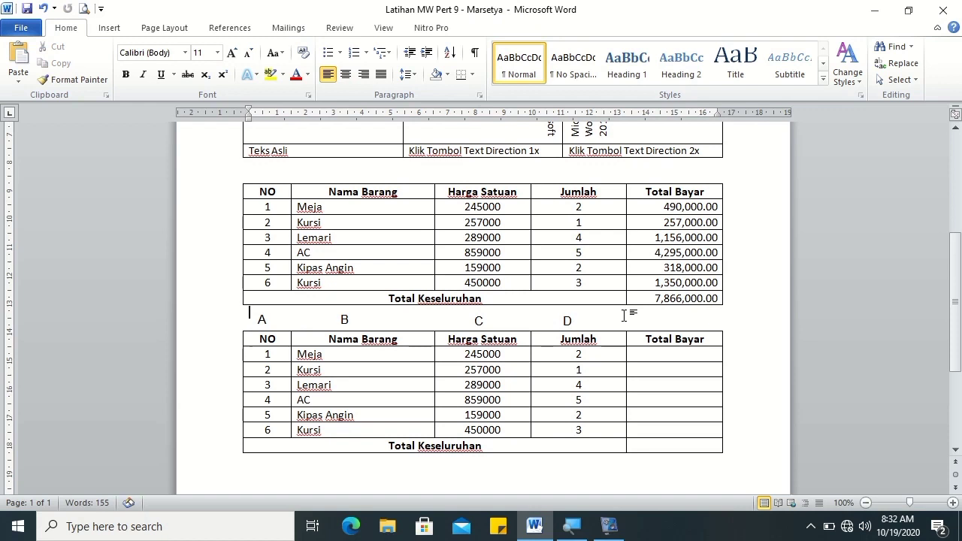
key(ctrl+v)
double_click(275, 333)
text(E)
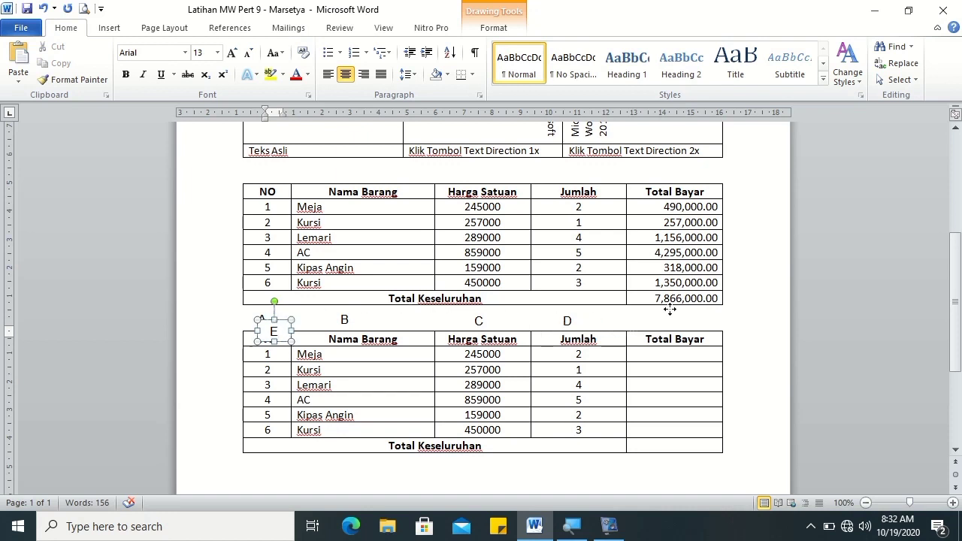
drag(674, 312, 674, 314)
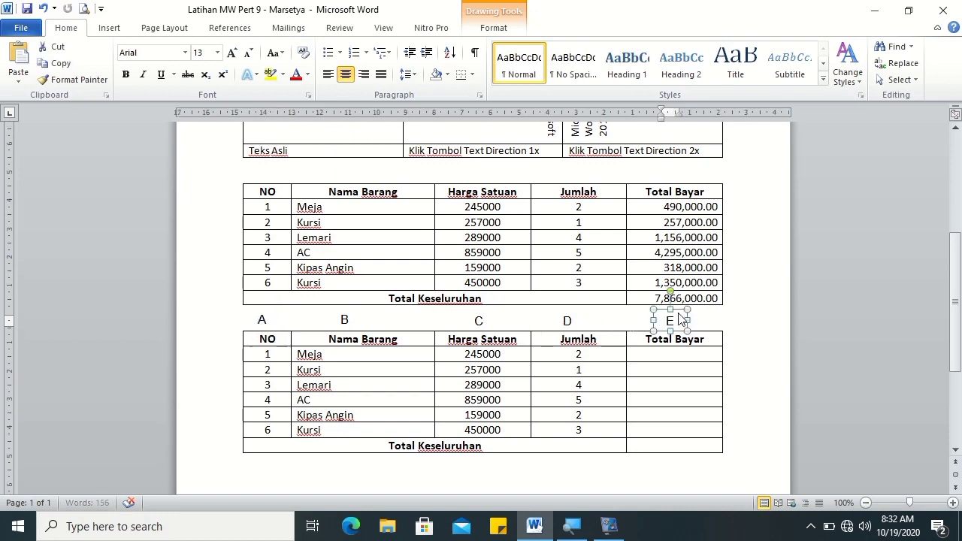
Paste a copy of the text box beside the second table's header row and change its text to 1
click(726, 318)
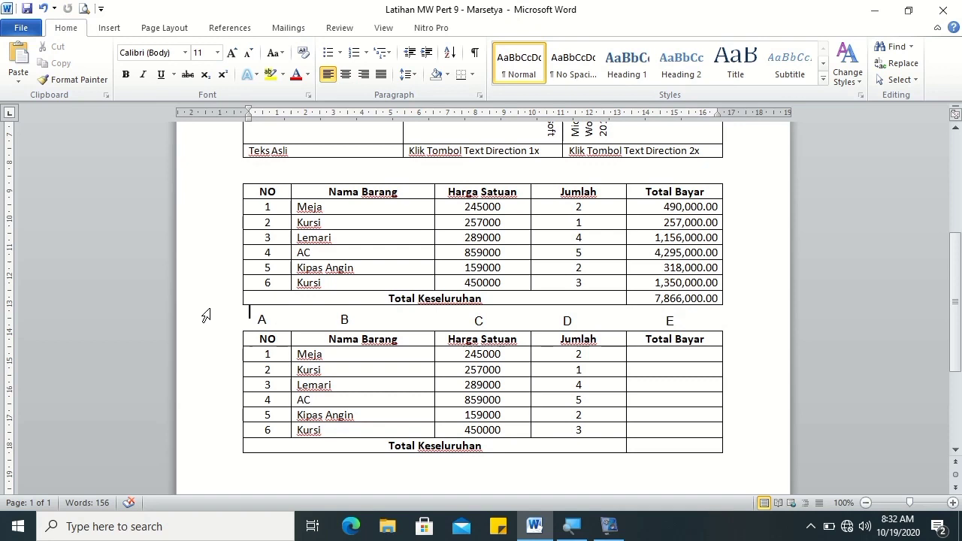
key(ctrl+v)
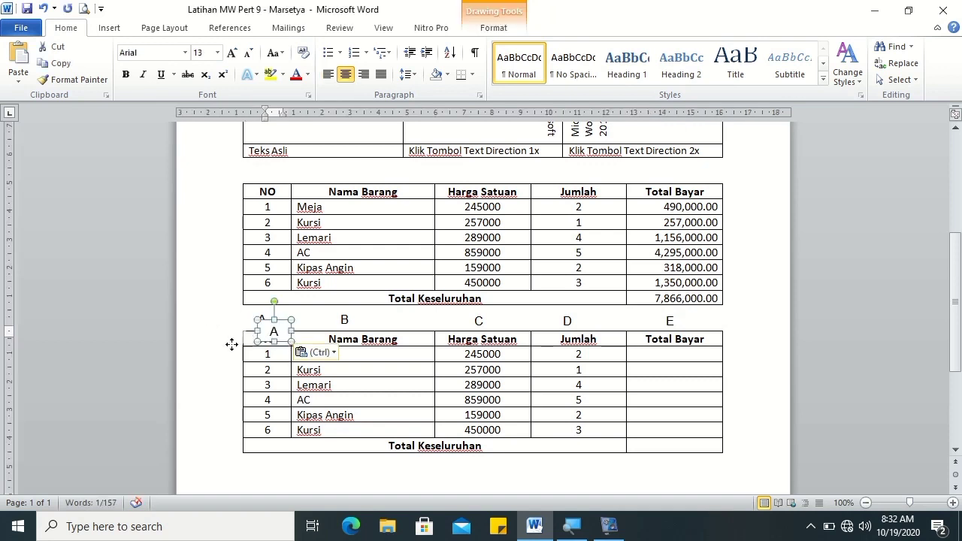
drag(229, 348, 221, 339)
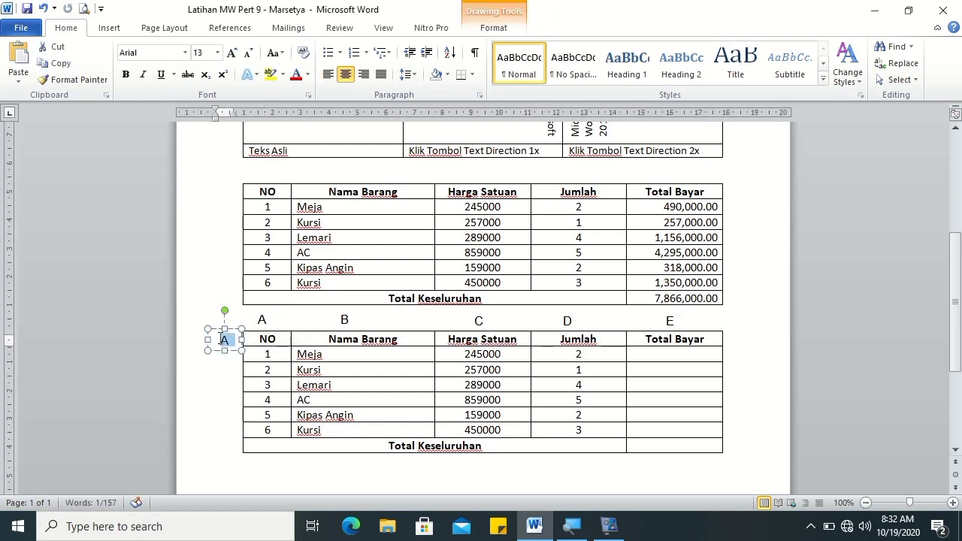
text(1)
click(210, 380)
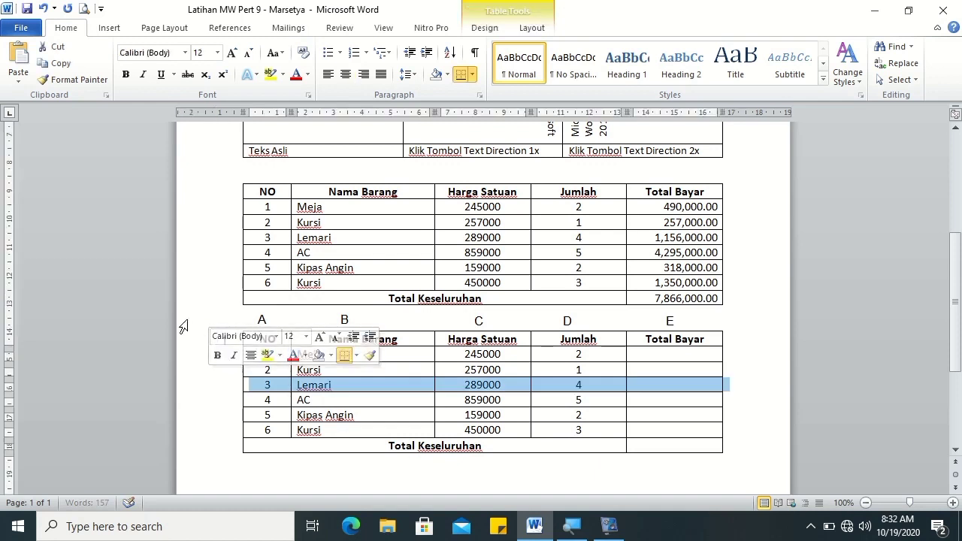
Paste another copy of the text box, change its text to 2, and place it beside the Meja row under the label 1
click(187, 319)
click(187, 372)
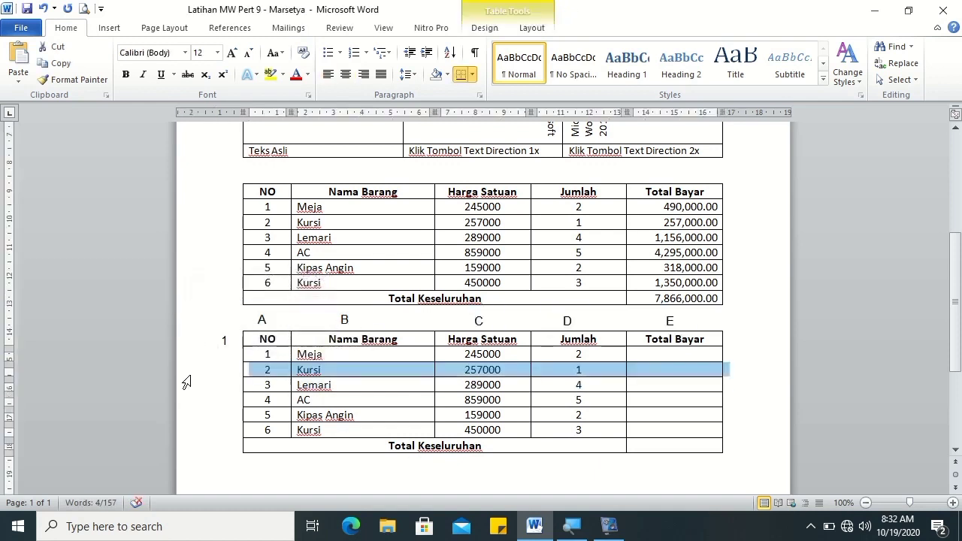
click(221, 415)
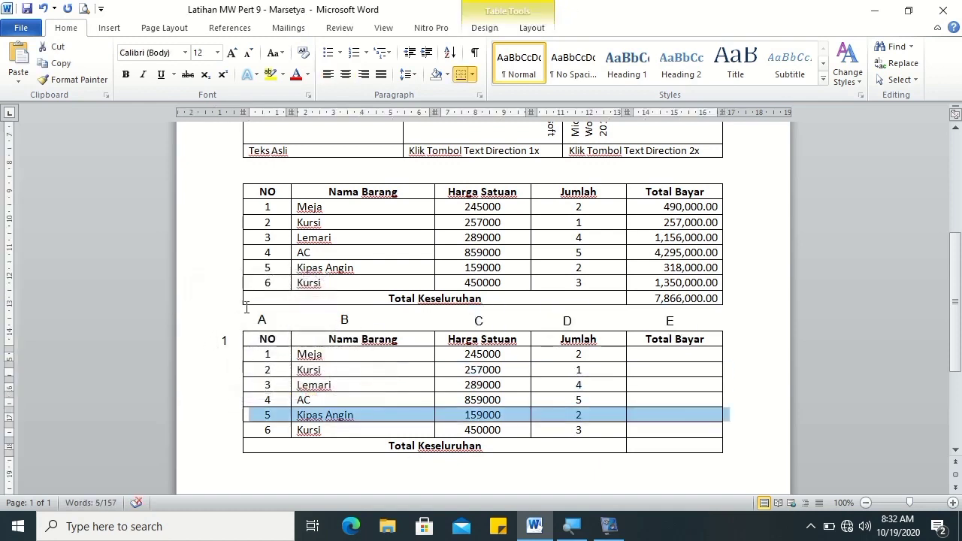
click(296, 316)
key(ctrl+v)
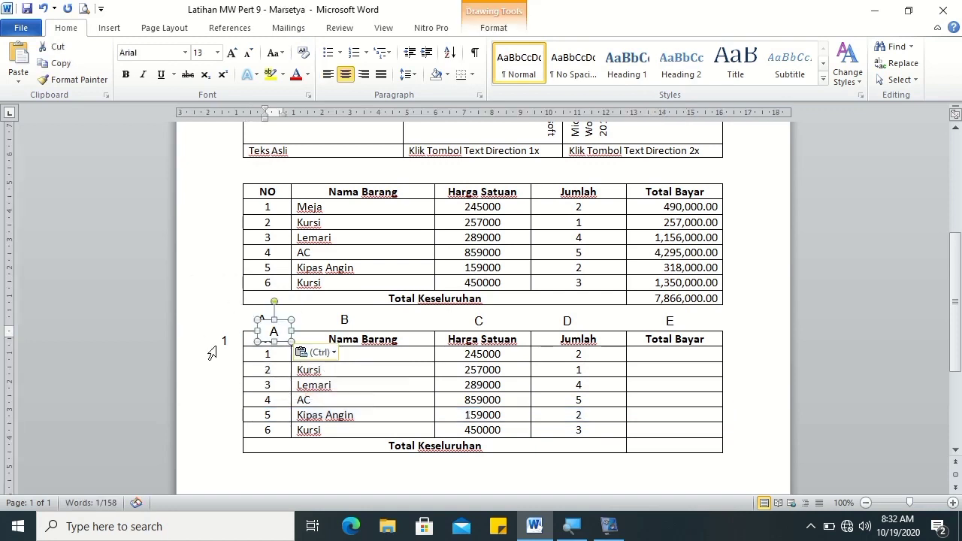
double_click(275, 332)
text(2)
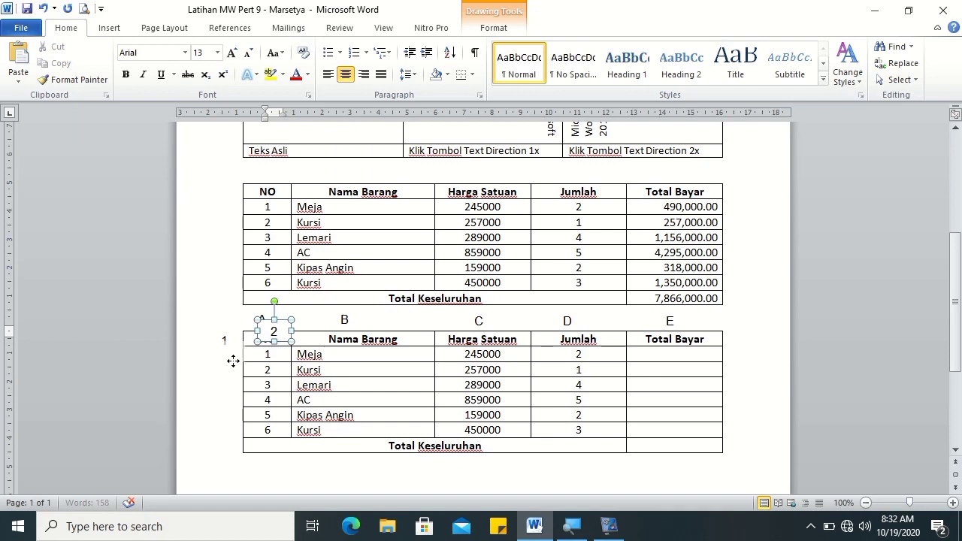
drag(229, 362, 224, 366)
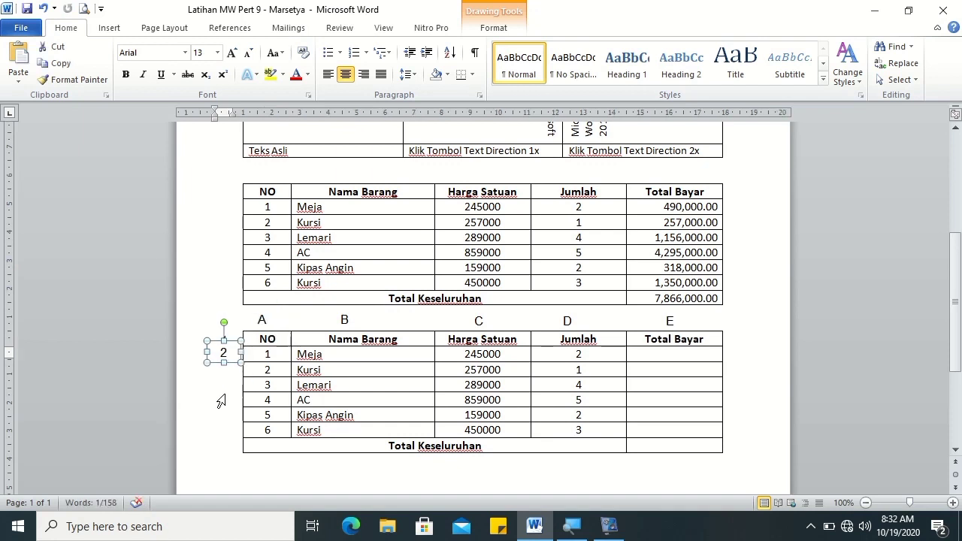
click(220, 399)
double_click(212, 363)
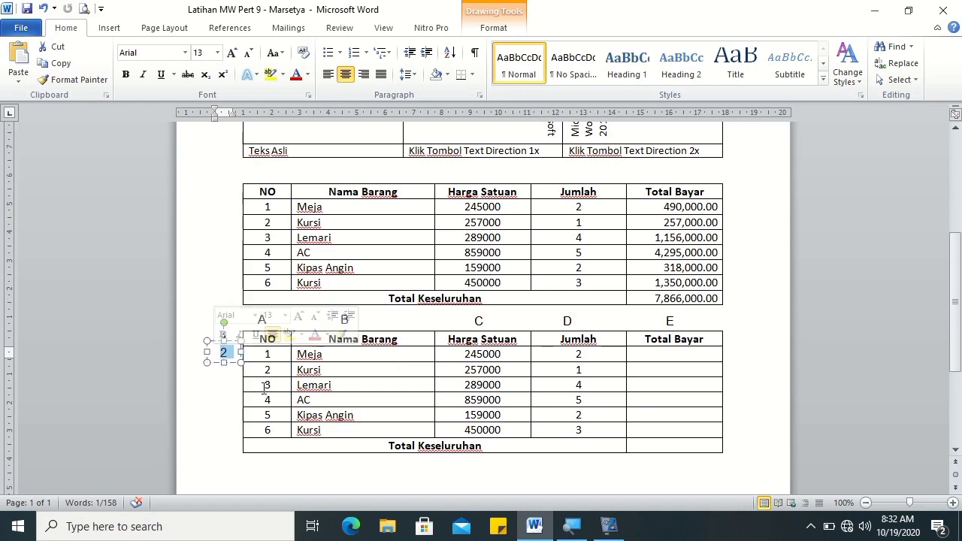
Set the line spacing of the entire second table to 1.15
click(259, 340)
drag(259, 338, 638, 444)
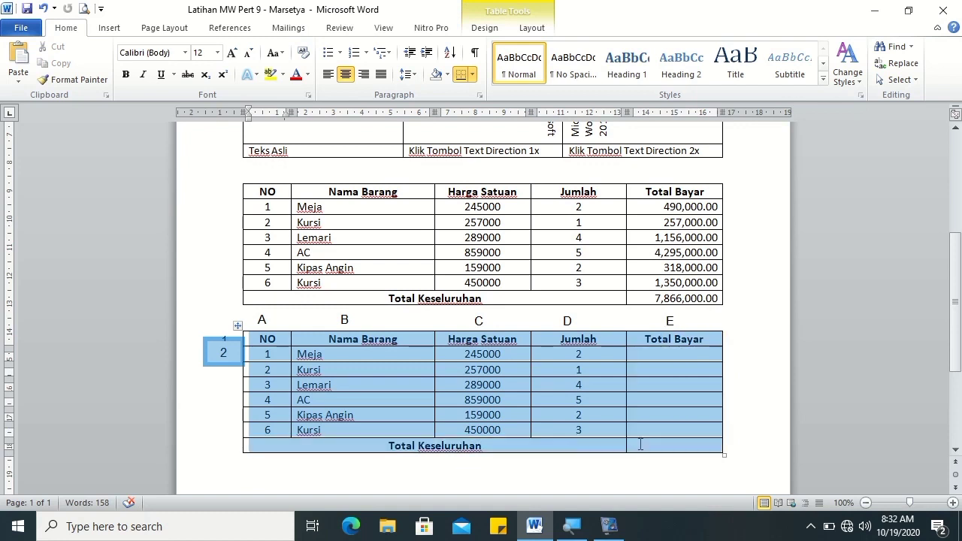
click(406, 74)
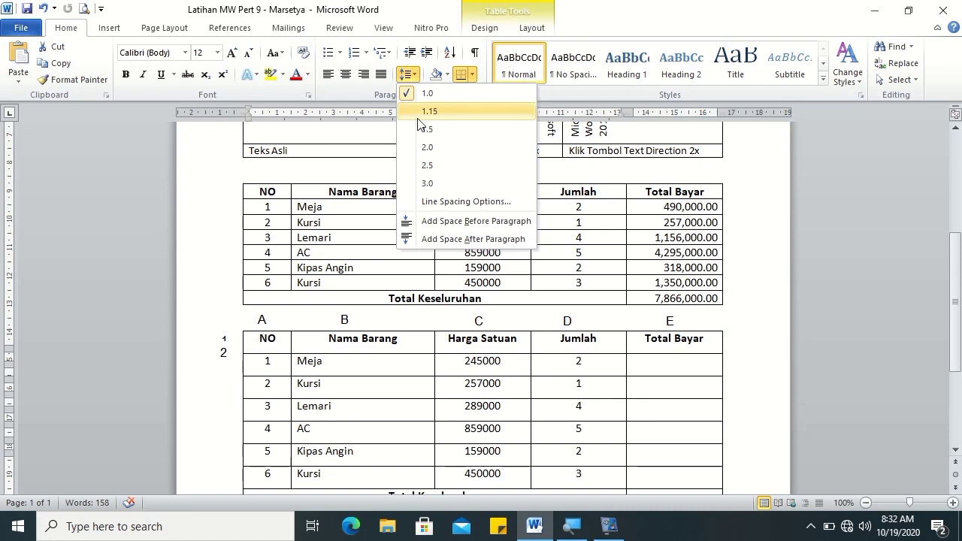
click(420, 112)
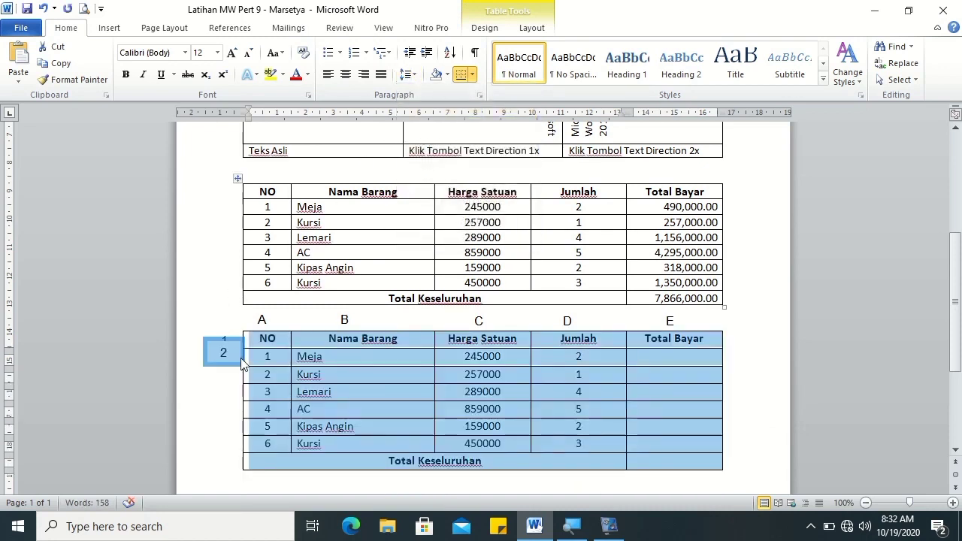
Nudge the row label 2 down to line up with the Meja row of the second table
click(242, 365)
key(Down)
key(Down)
key(Down)
key(Down)
key(Down)
click(227, 326)
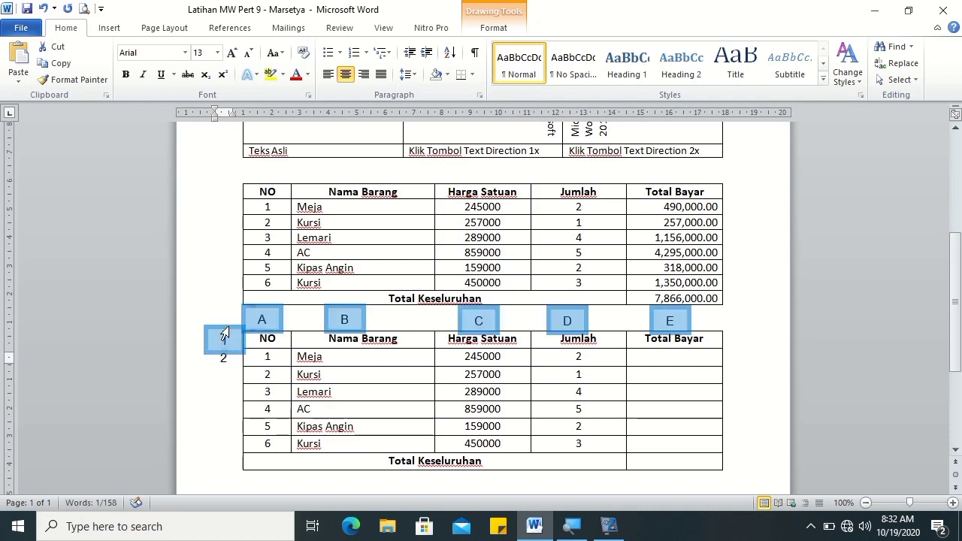
click(245, 392)
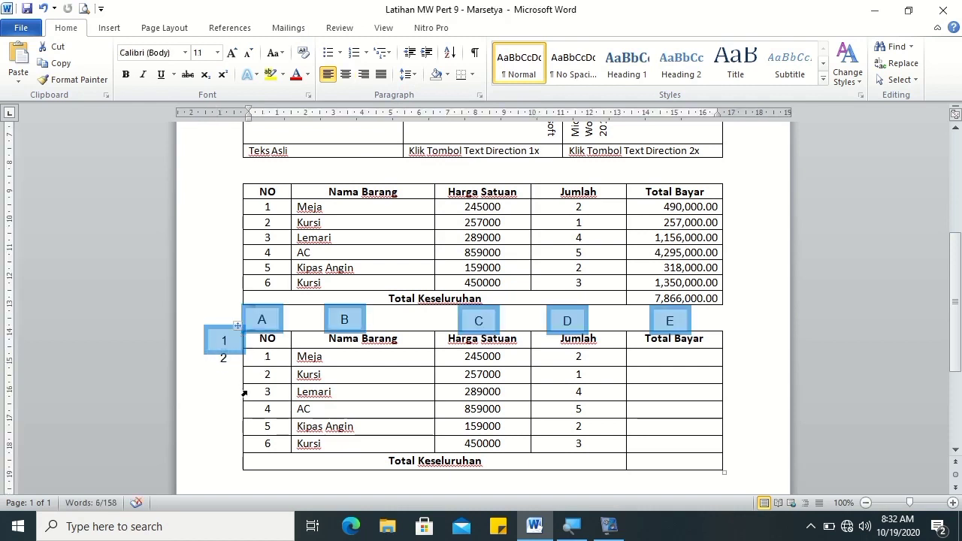
click(261, 338)
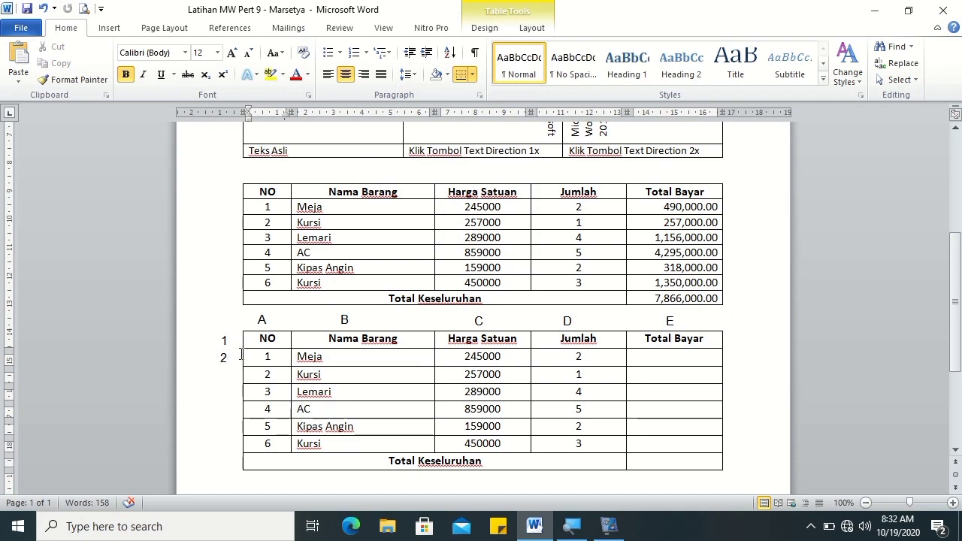
click(244, 356)
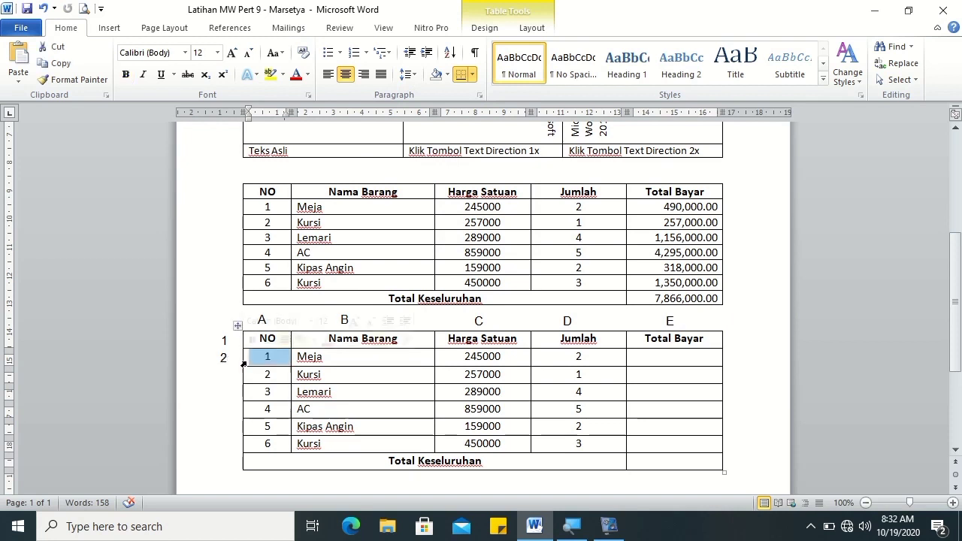
click(207, 391)
key(ctrl+v)
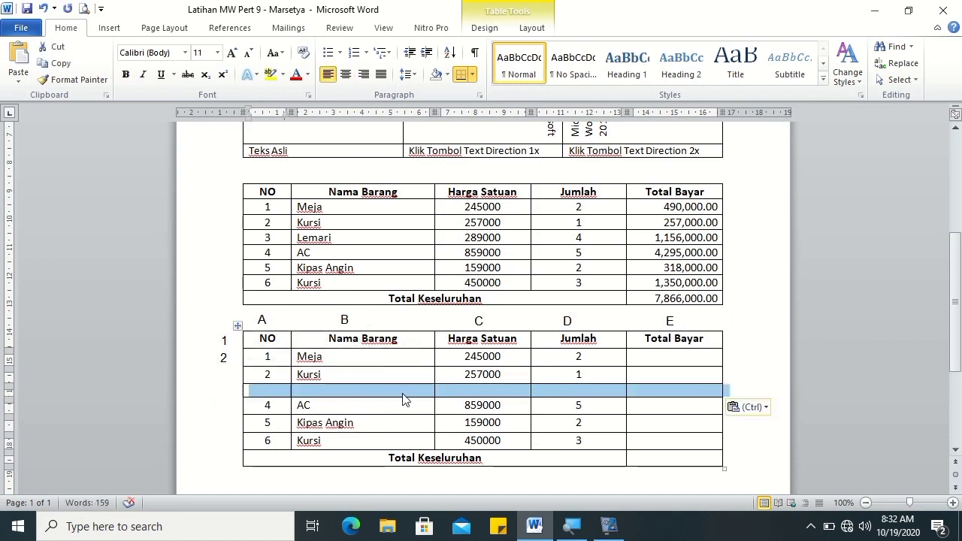
key(ctrl+z)
Paste a copy of the text box, change its text to 3, and place it beside the second table's row for item 2, Kursi
click(225, 283)
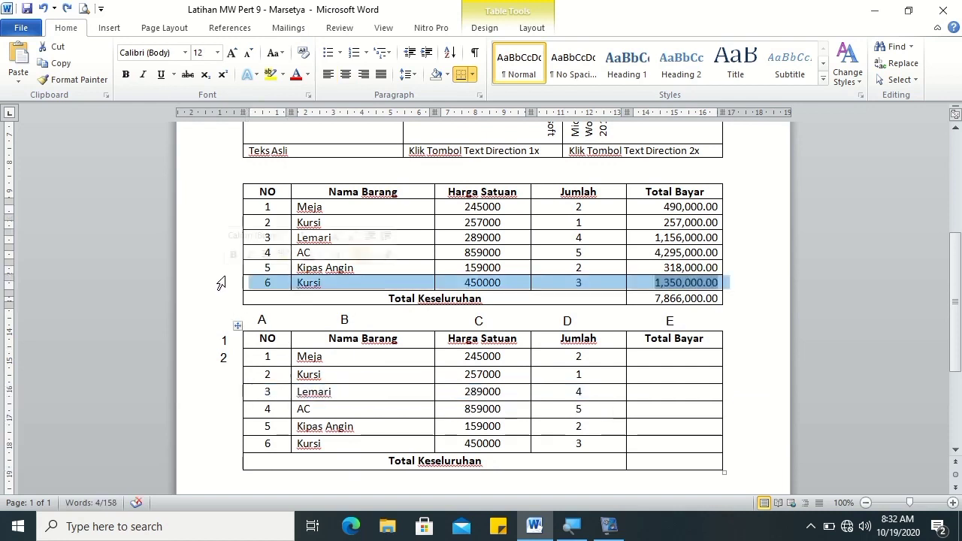
click(290, 315)
key(ctrl+v)
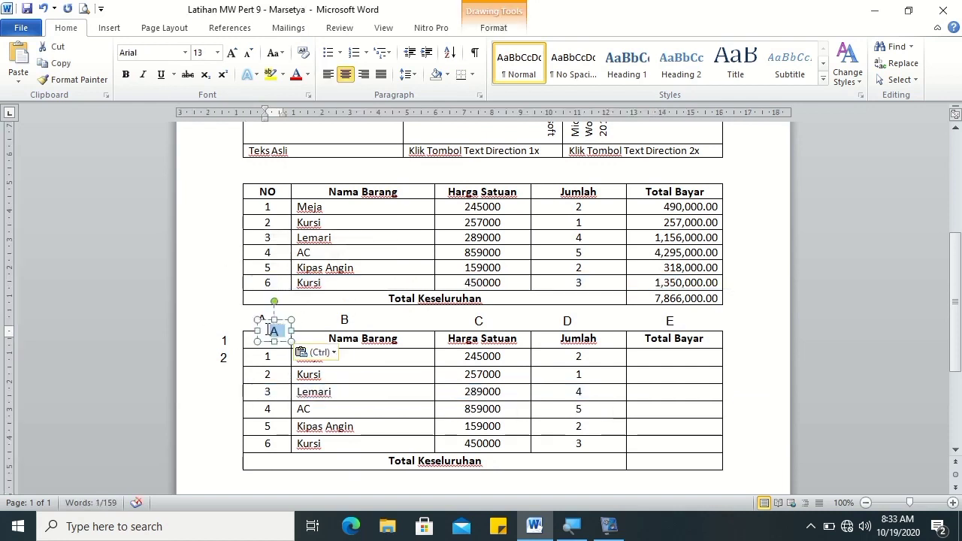
click(274, 330)
click(277, 332)
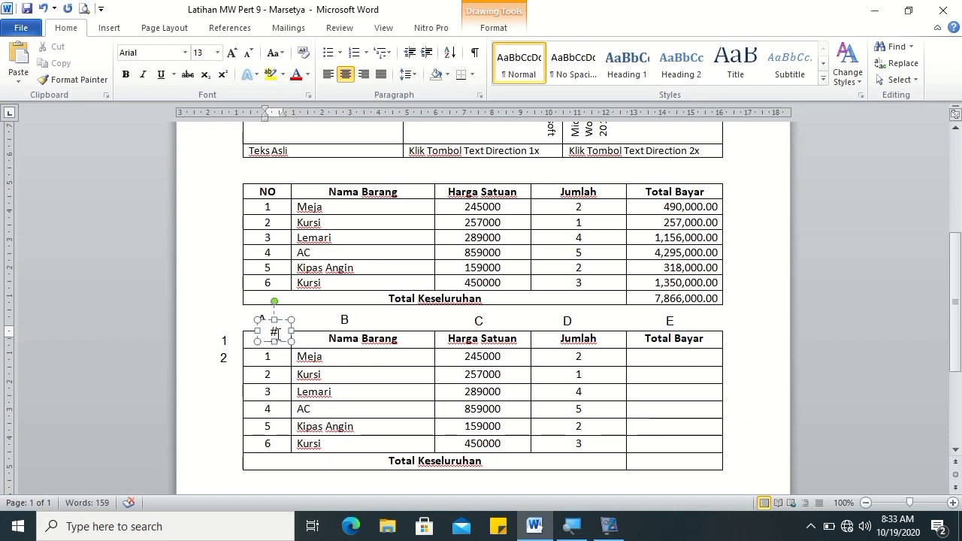
key(BackSpace)
text(3)
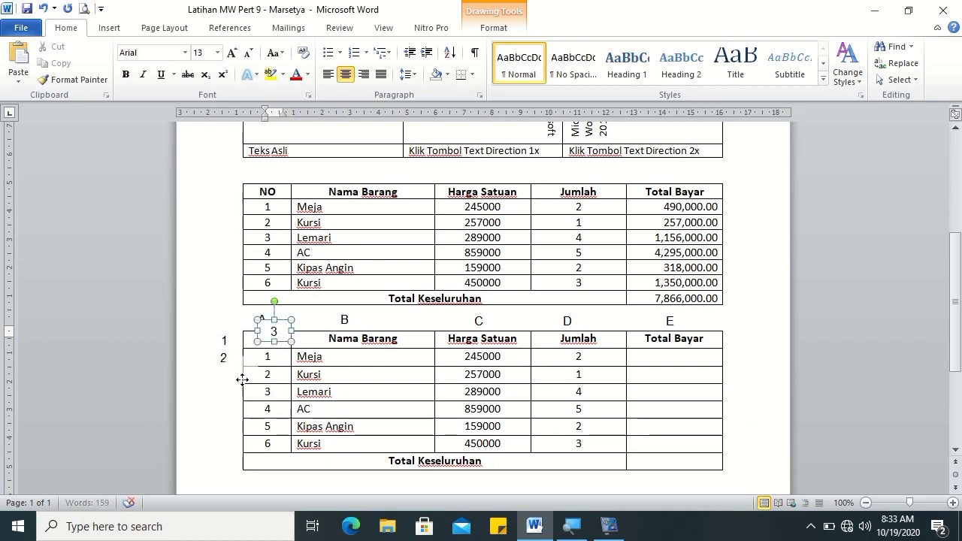
drag(230, 385, 226, 386)
click(218, 411)
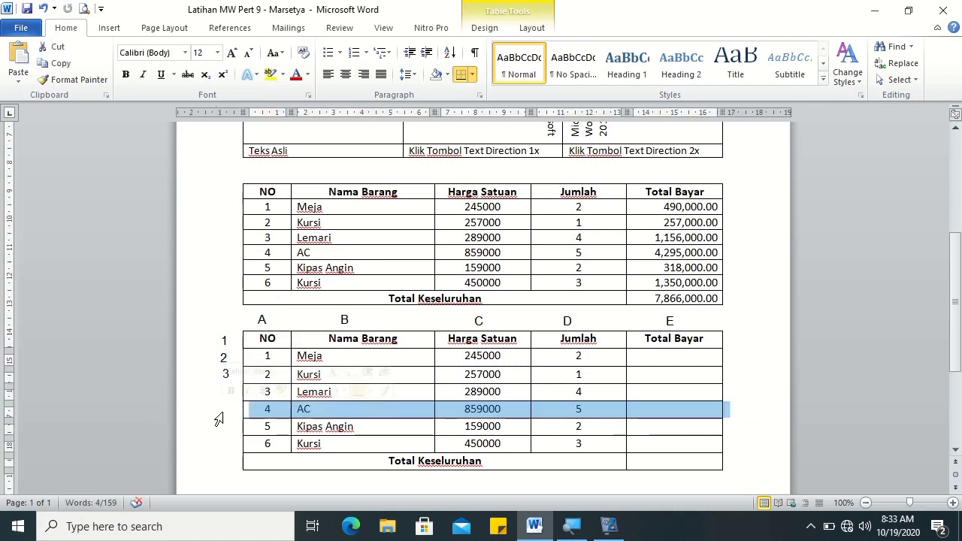
Paste a copy of the text box, change its text to 4, and place it beside the second table's Lemari row
click(238, 307)
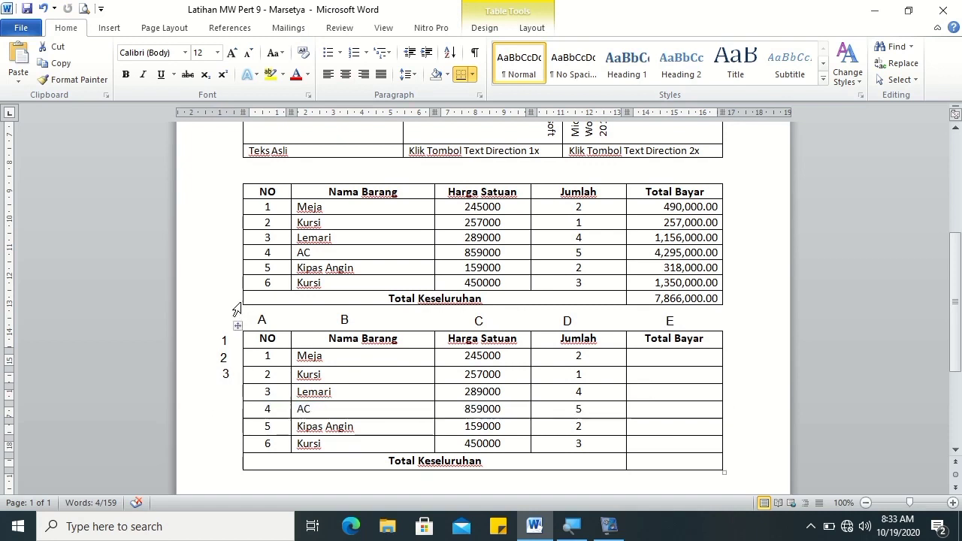
click(208, 315)
click(301, 322)
key(ctrl+v)
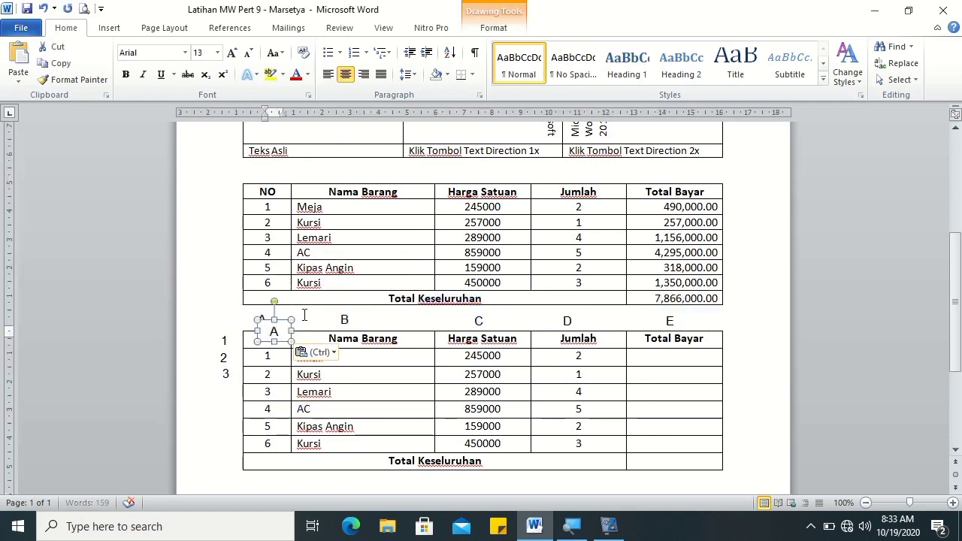
double_click(275, 331)
text(4)
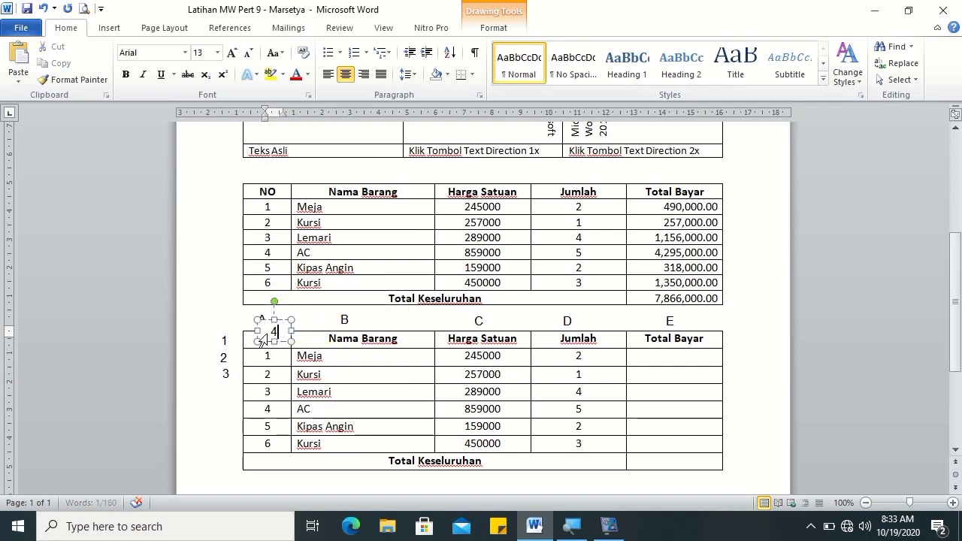
drag(227, 389, 225, 398)
click(224, 367)
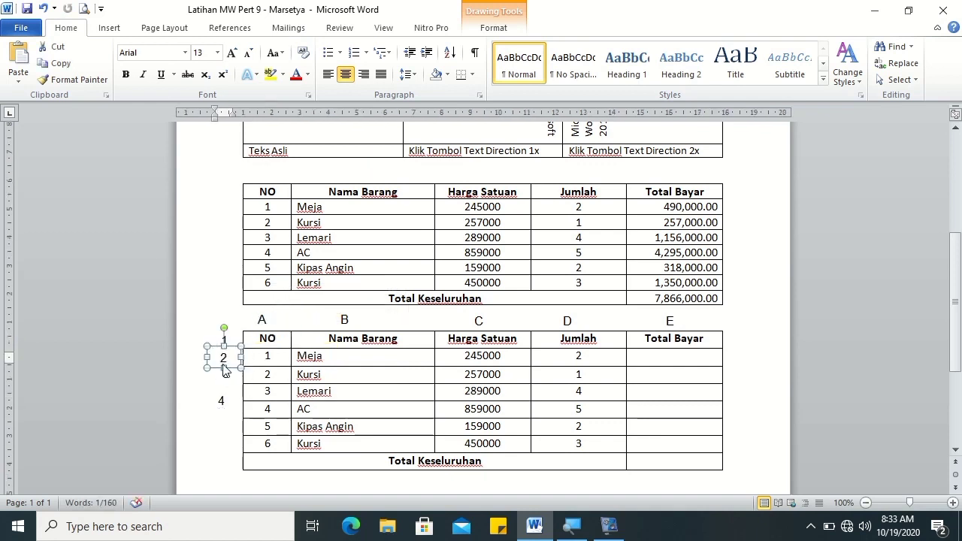
Nudge row label 4 up and to the right to line up with the second table's Lemari row and the other labels
click(224, 396)
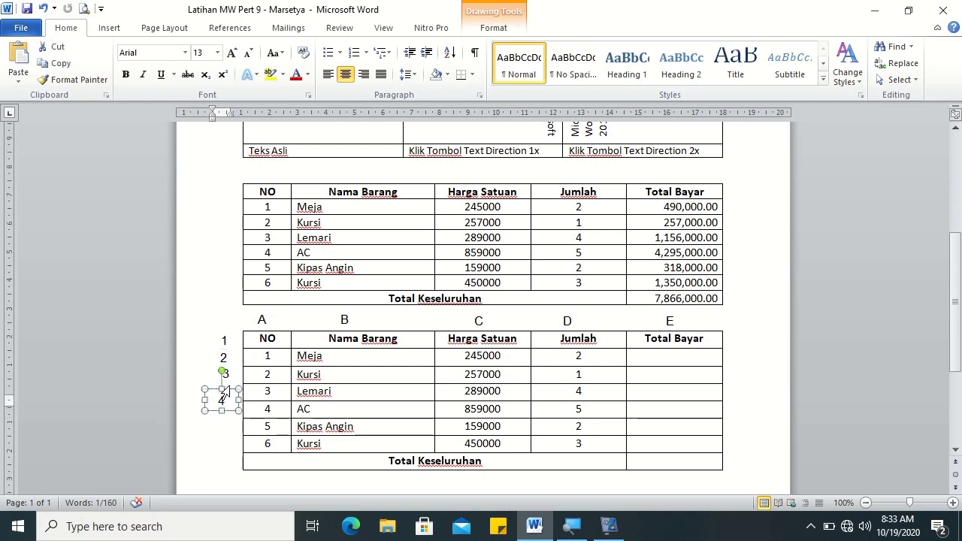
key(Right)
key(Right)
key(Right)
key(Up)
key(Up)
key(Up)
key(Up)
key(Up)
key(Up)
key(Right)
key(Right)
key(Right)
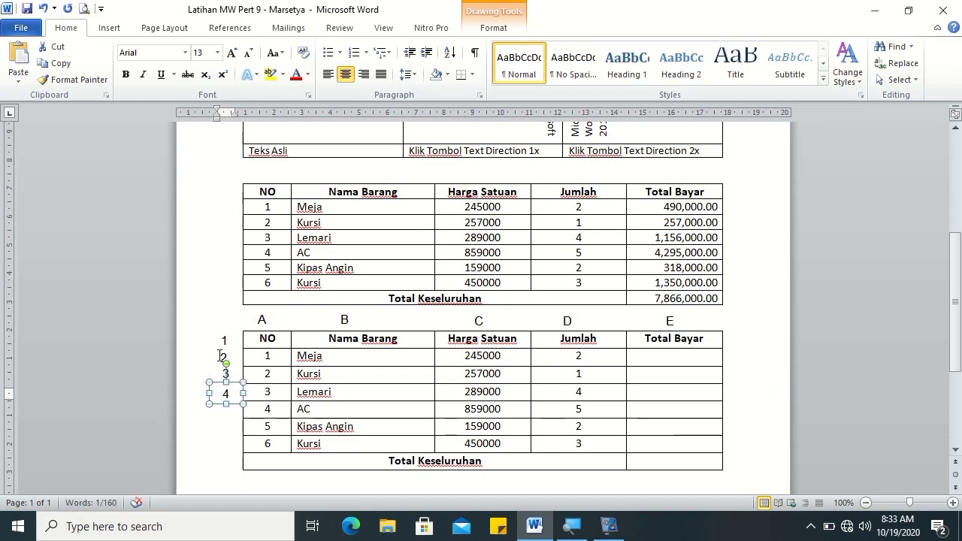
Nudge row labels 2 and 1 slightly to the right to align them with the number labels below
click(219, 356)
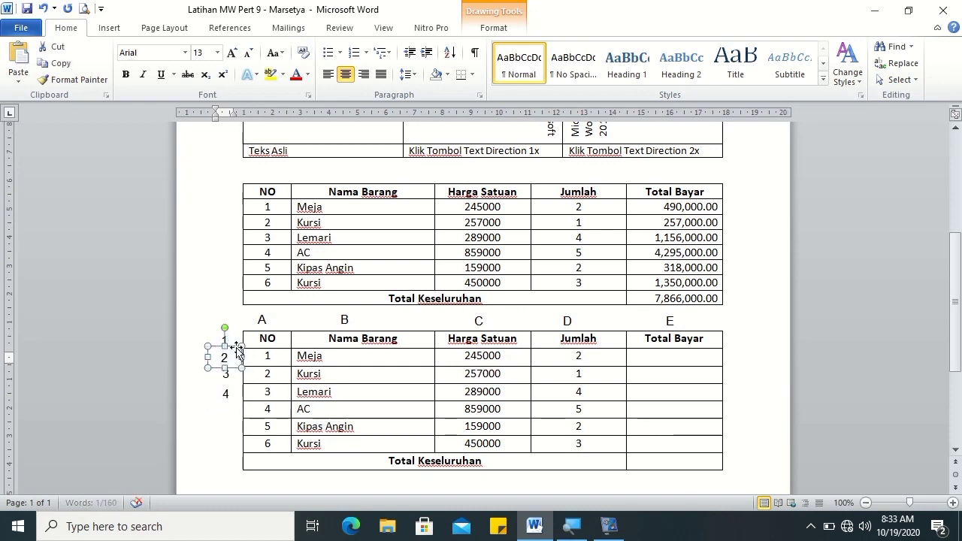
click(220, 333)
key(Right)
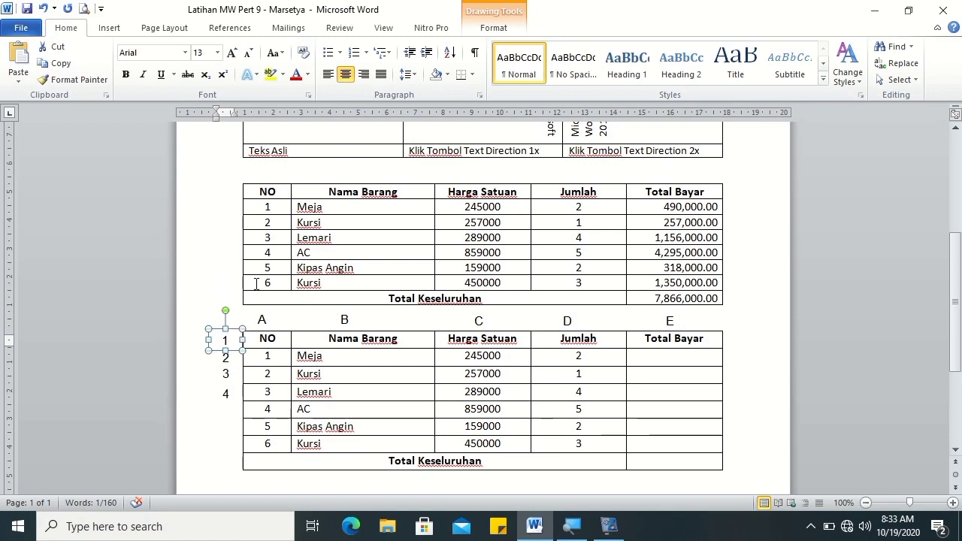
Duplicate the column label A text box, change the copy's text to 5, and place it beside the second table's AC row
click(276, 315)
key(ctrl+c)
key(ctrl+v)
drag(278, 331, 262, 337)
text(6)
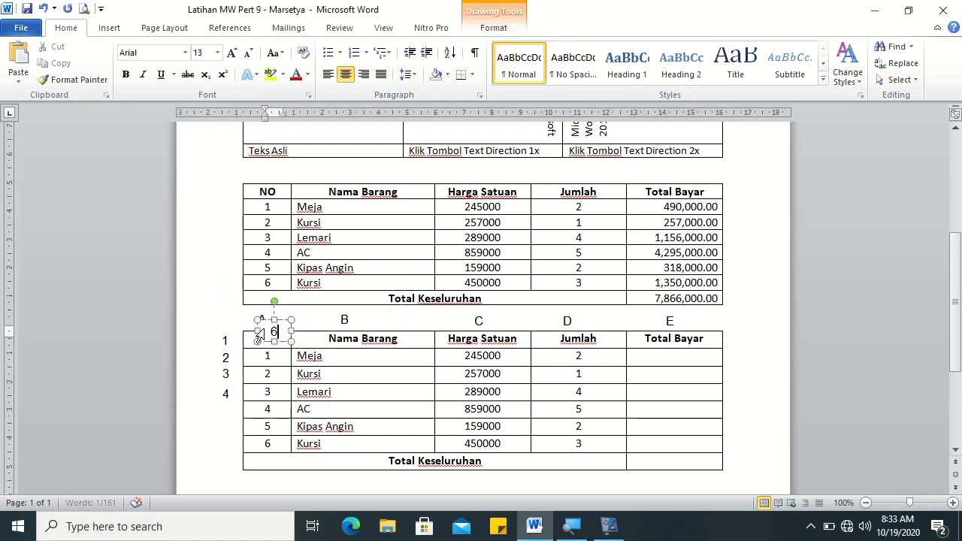
key(BackSpace)
text(5)
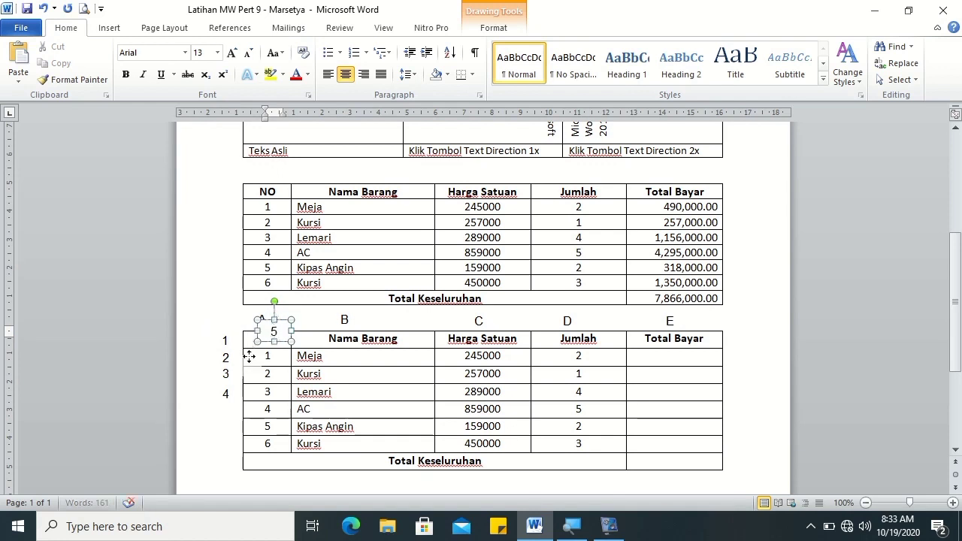
drag(227, 404, 228, 421)
drag(230, 424, 234, 424)
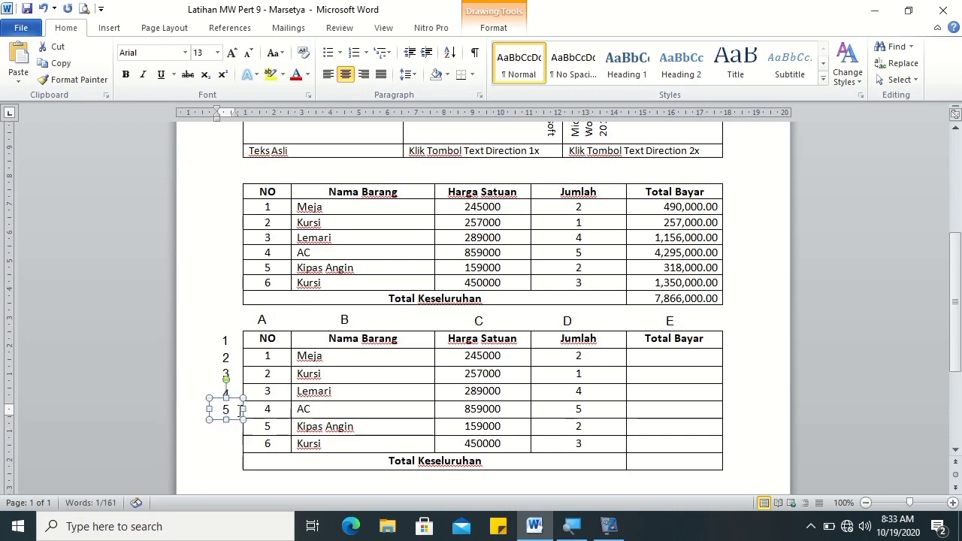
Paste another copy of the text box, change its text to 6, and place it beside the second table's Kipas Angin row
click(234, 333)
click(229, 335)
click(230, 319)
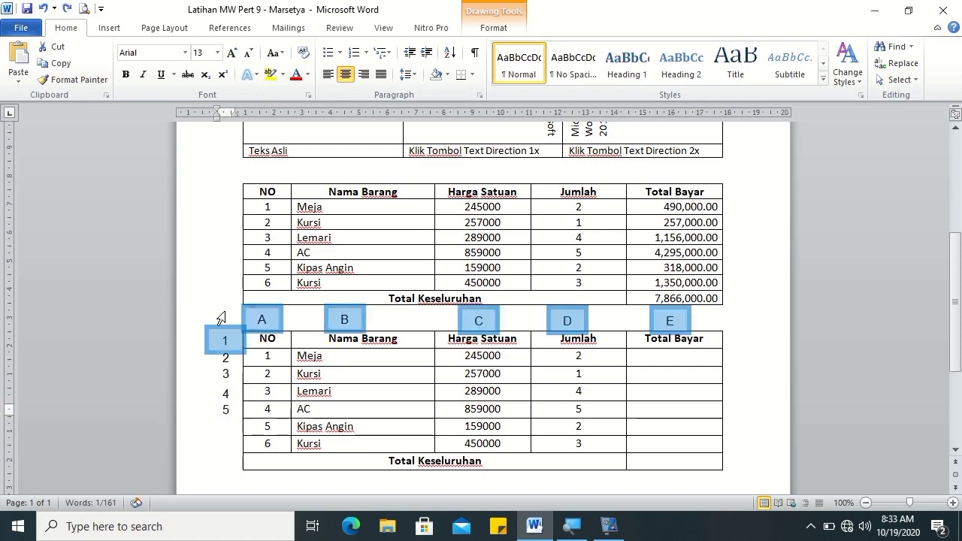
click(299, 318)
key(ctrl+v)
click(275, 342)
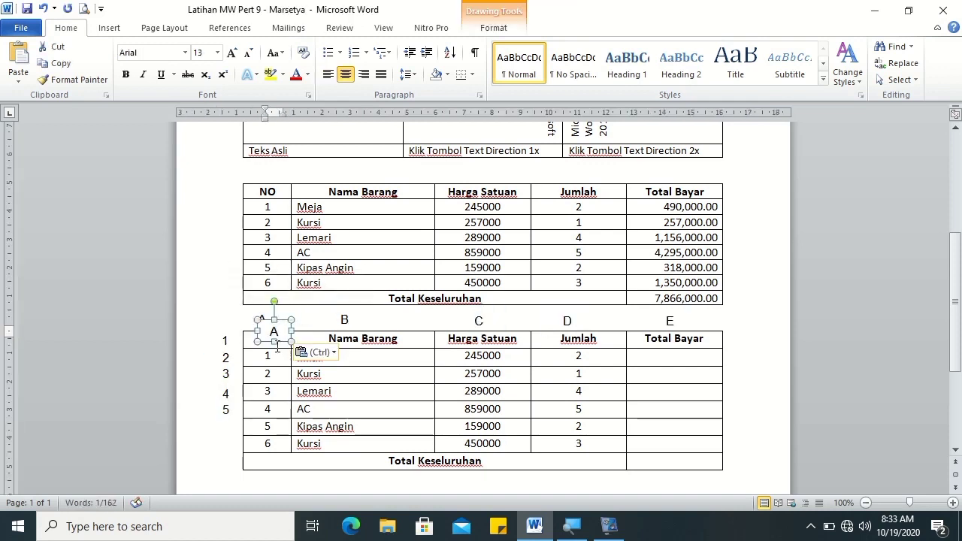
drag(286, 335, 270, 332)
text(6)
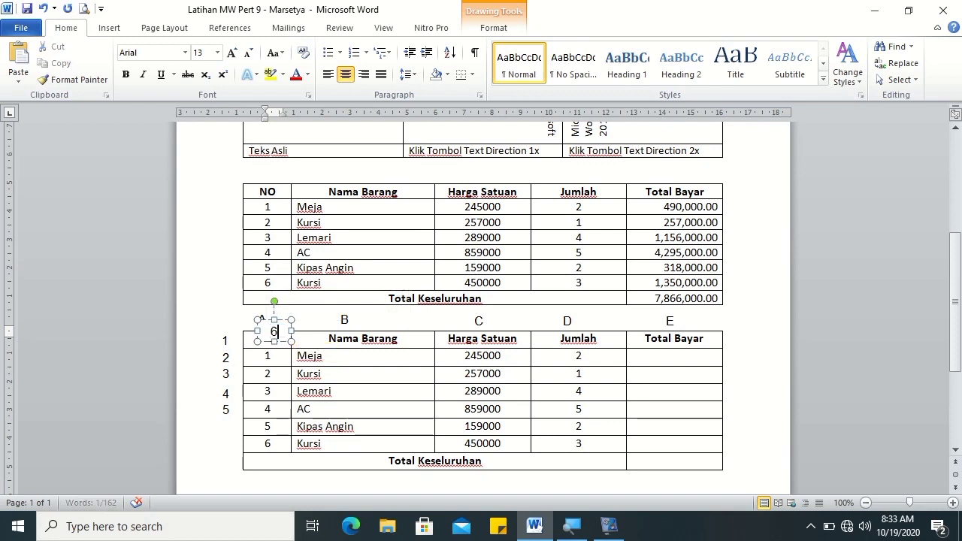
drag(233, 438, 230, 436)
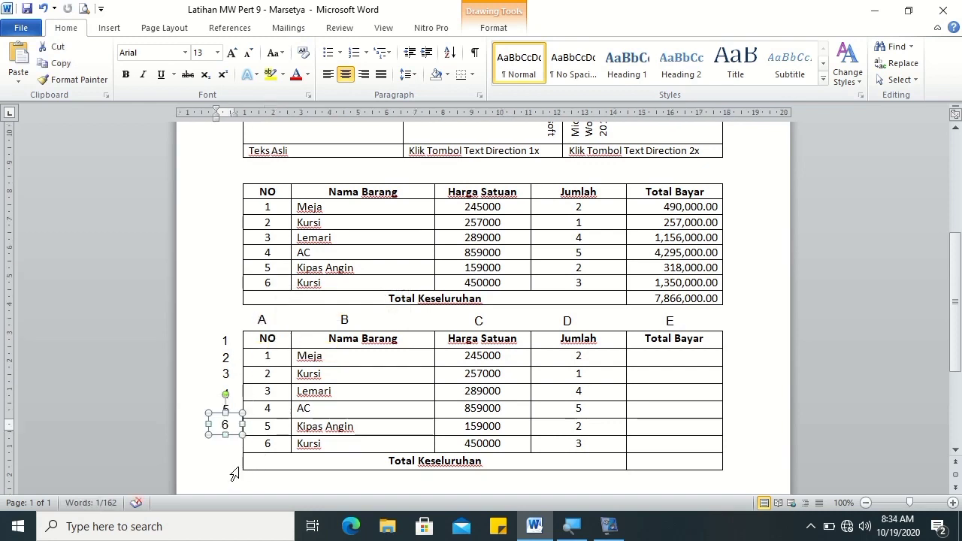
Paste another copy of the text box, change its text to 7, and align it beside the second table's row for item 6, Kursi
click(218, 464)
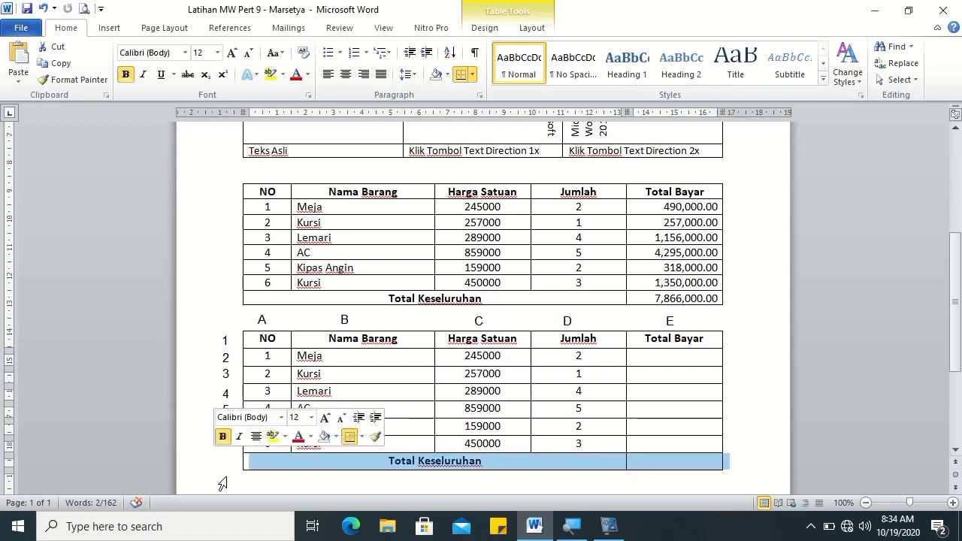
click(268, 476)
key(ctrl+v)
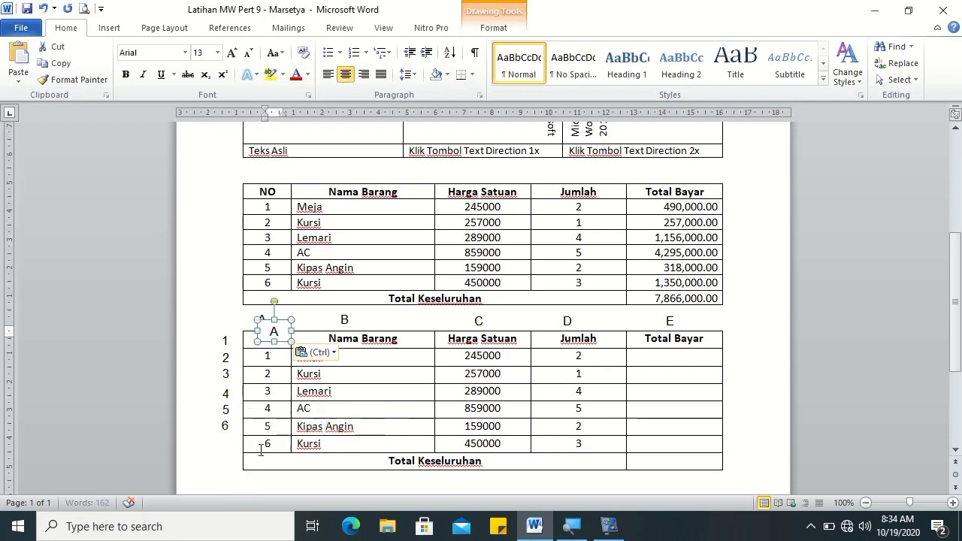
double_click(275, 334)
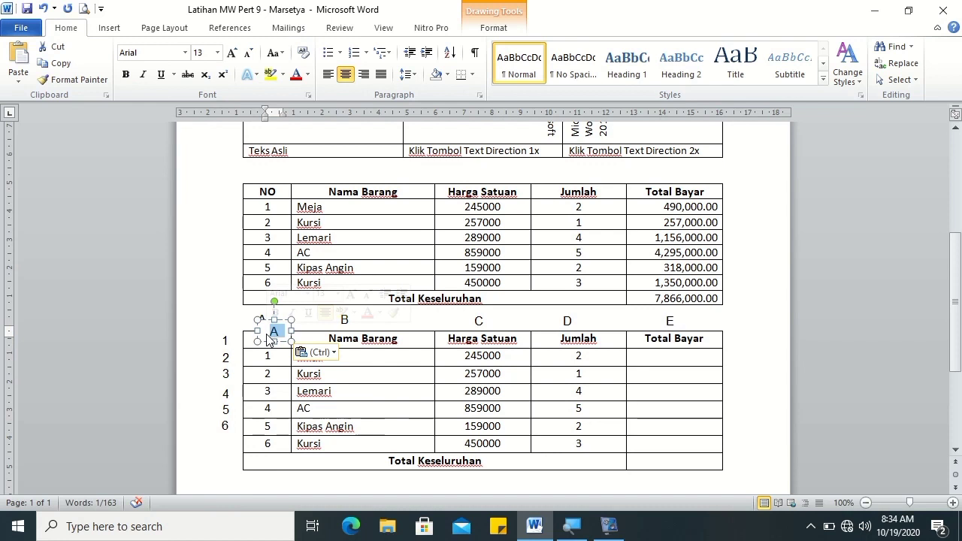
text(7)
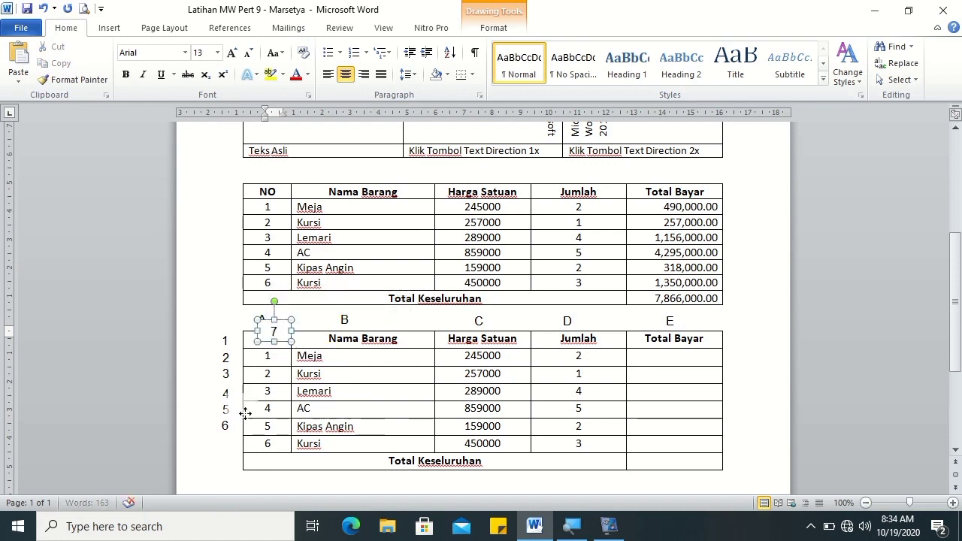
drag(228, 452, 226, 453)
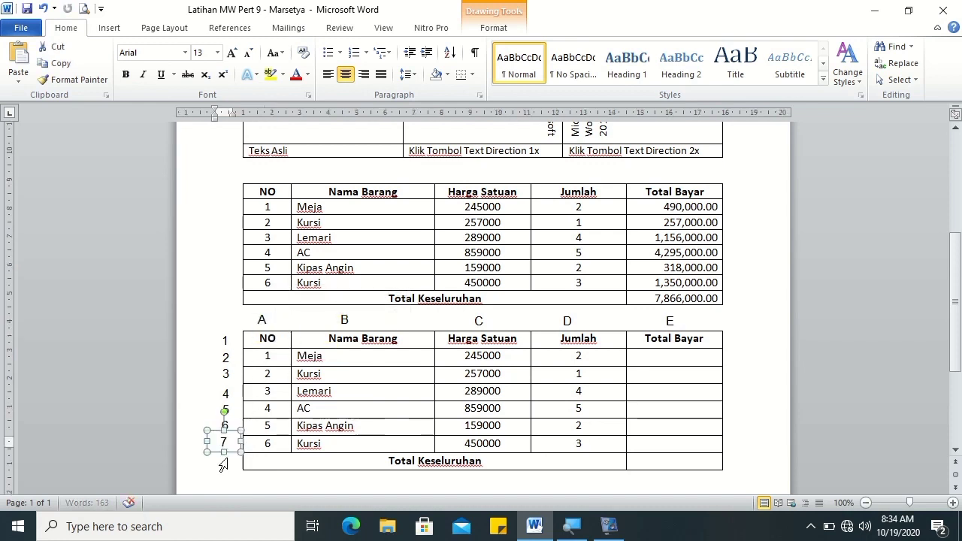
key(ctrl+Right)
key(ctrl+Right)
key(ctrl+Right)
key(ctrl+Down)
key(ctrl+Down)
key(ctrl+Right)
Paste another copy of the text box, change its text to 8, and place it beside the second table's Total Keseluruhan row
click(227, 485)
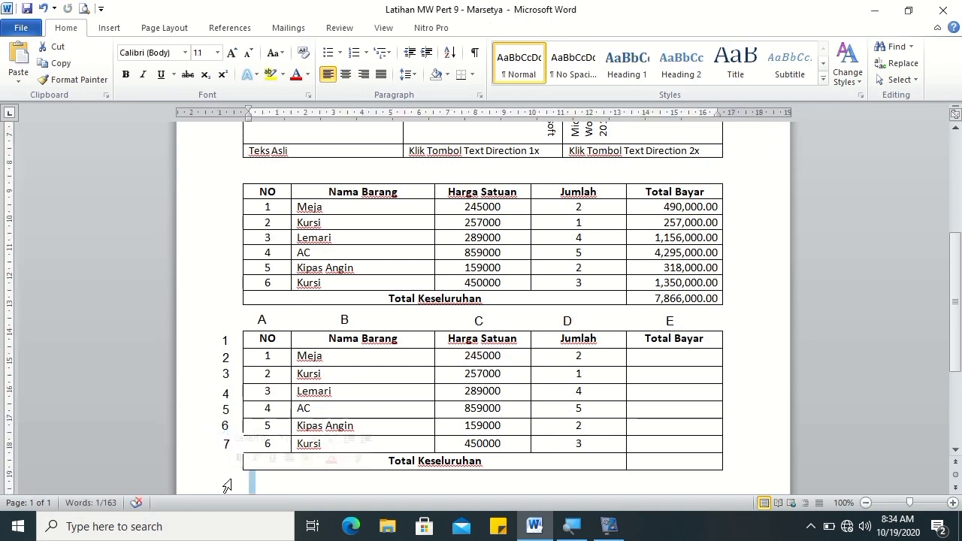
key(ctrl+v)
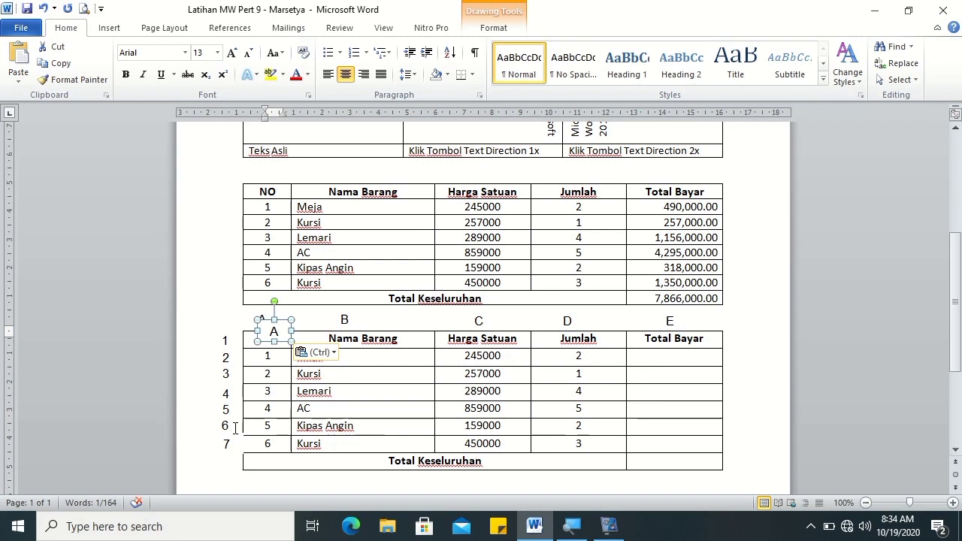
click(234, 433)
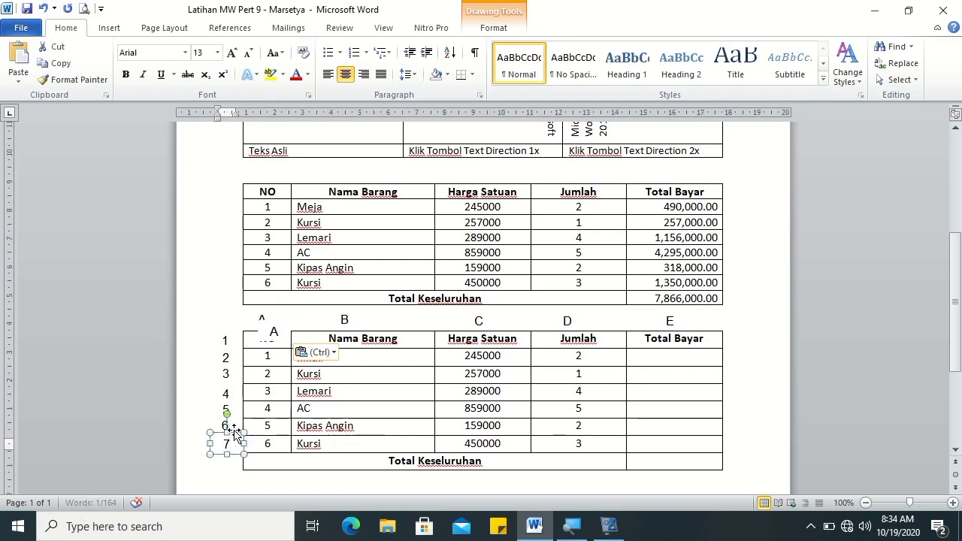
click(274, 331)
double_click(276, 331)
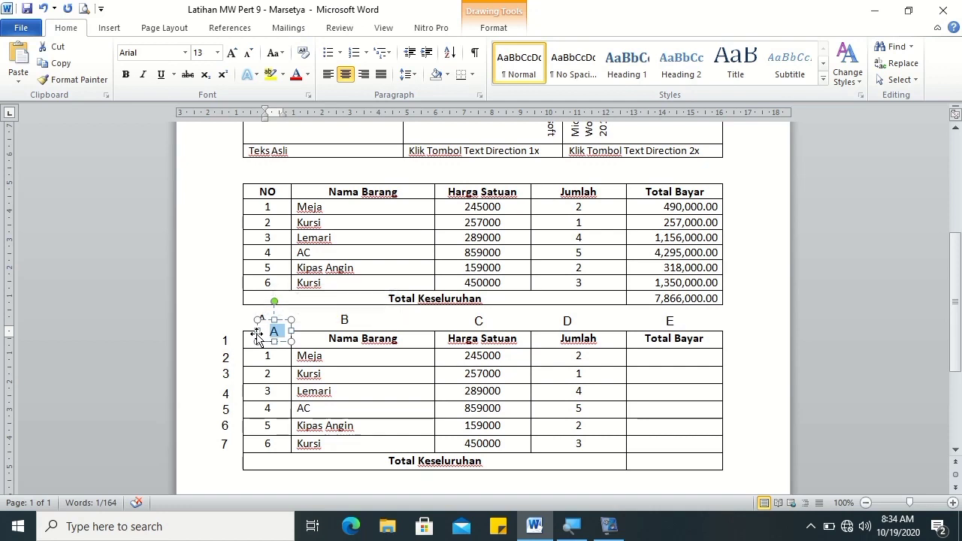
text(8)
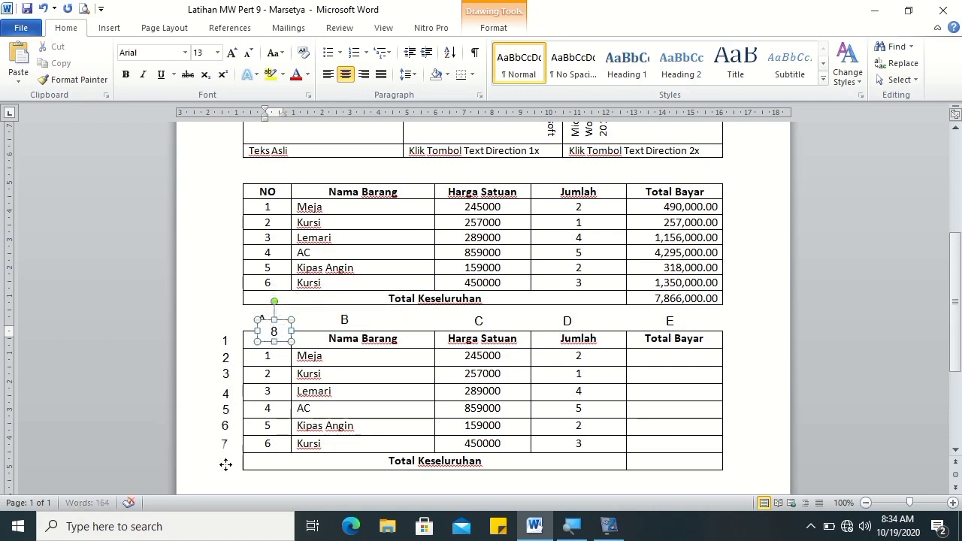
drag(227, 470, 226, 472)
click(252, 477)
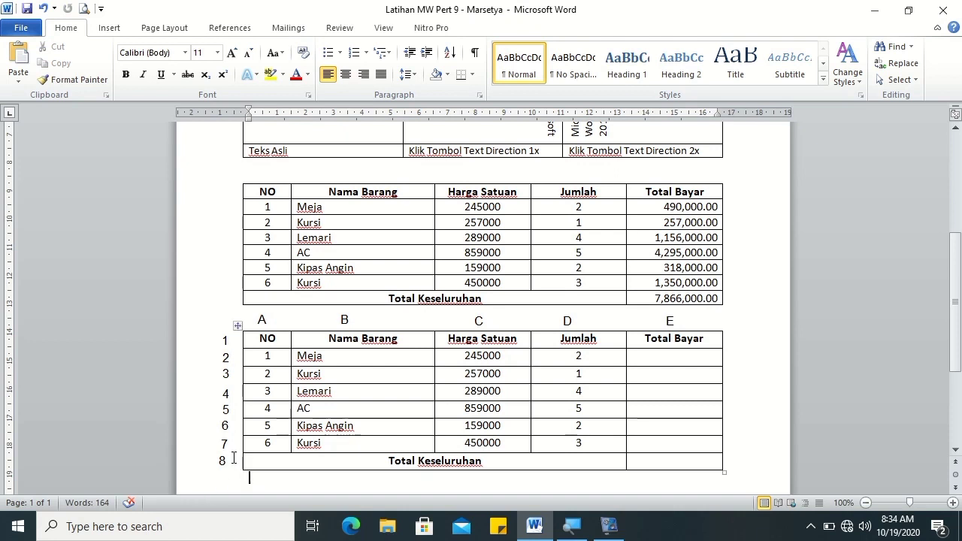
Nudge row label 8 slightly to the right to line up with the row numbers above it
click(227, 452)
click(227, 448)
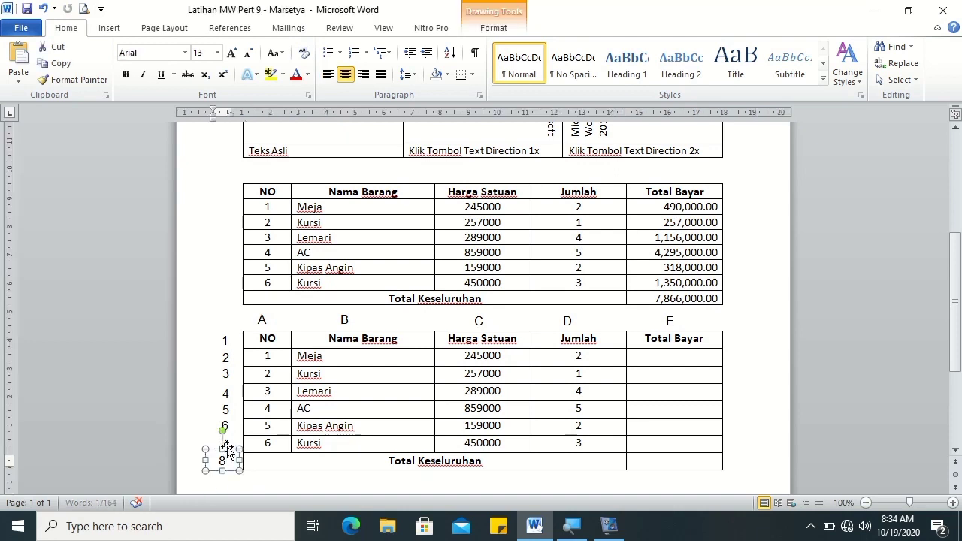
key(Right)
key(Right)
key(Right)
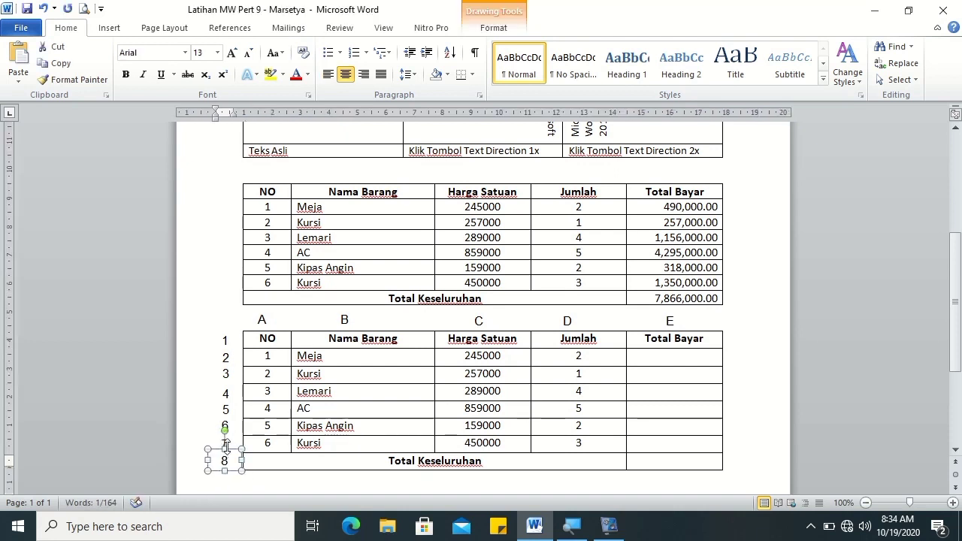
click(257, 481)
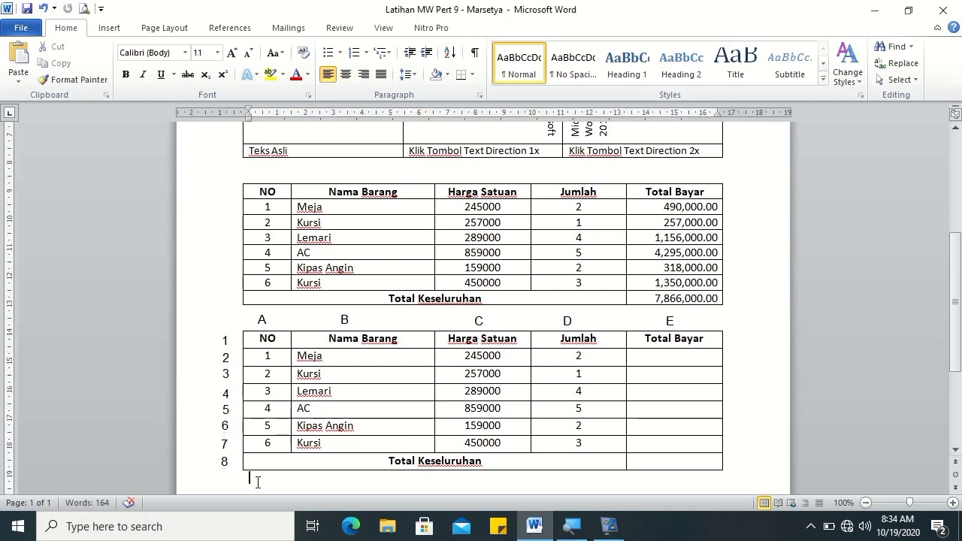
Insert the formula =C2*D2 with number format #,##0.00 in the Total Bayar cell of the second table's Meja row
click(697, 364)
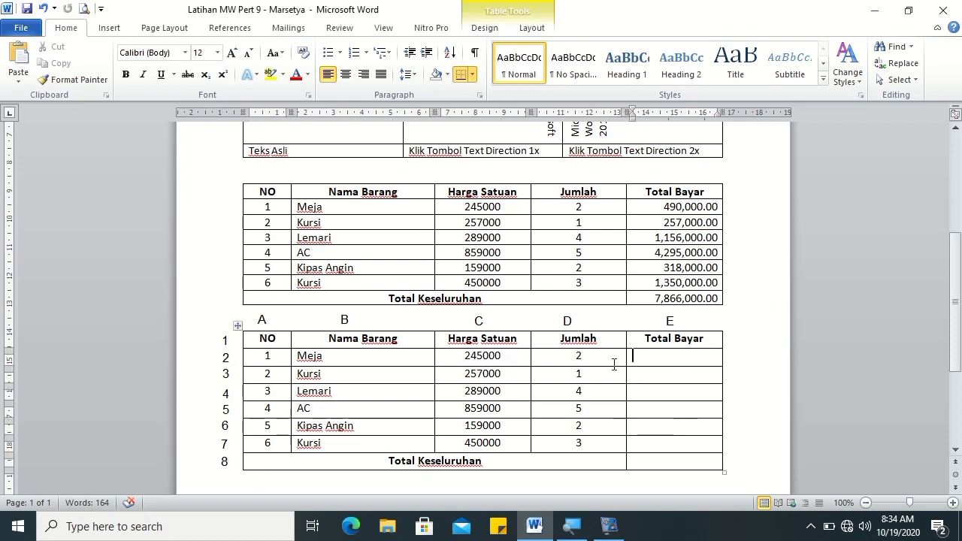
click(532, 28)
click(911, 64)
drag(426, 218, 356, 222)
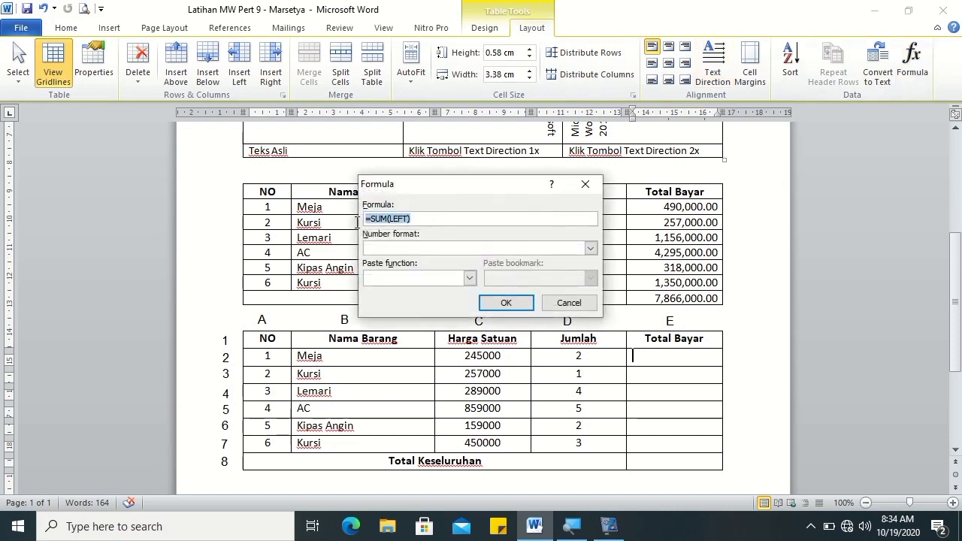
key(BackSpace)
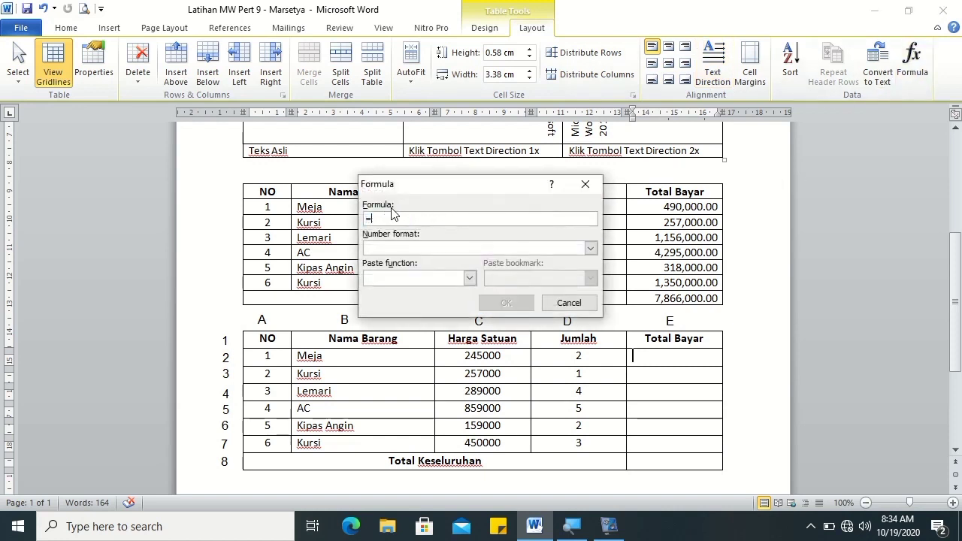
drag(414, 184, 698, 180)
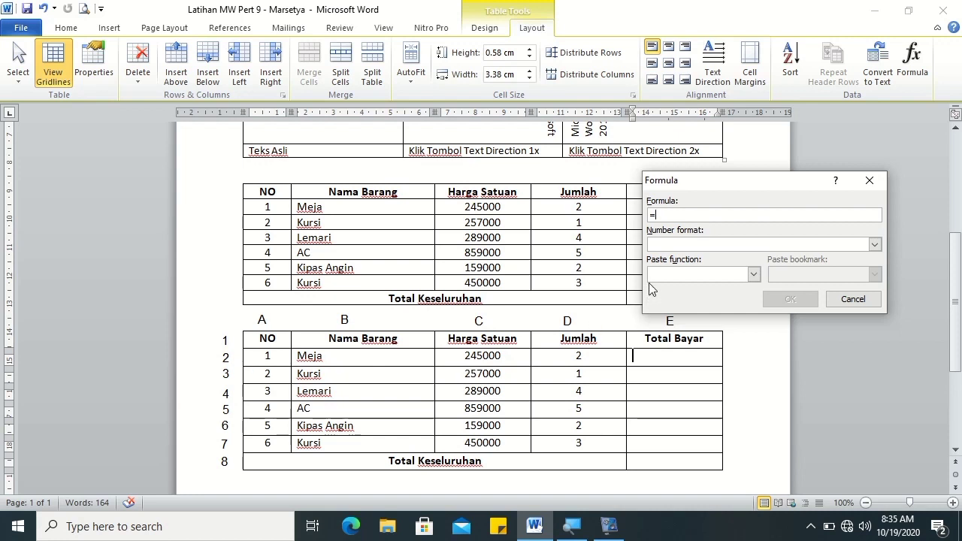
text(C2)
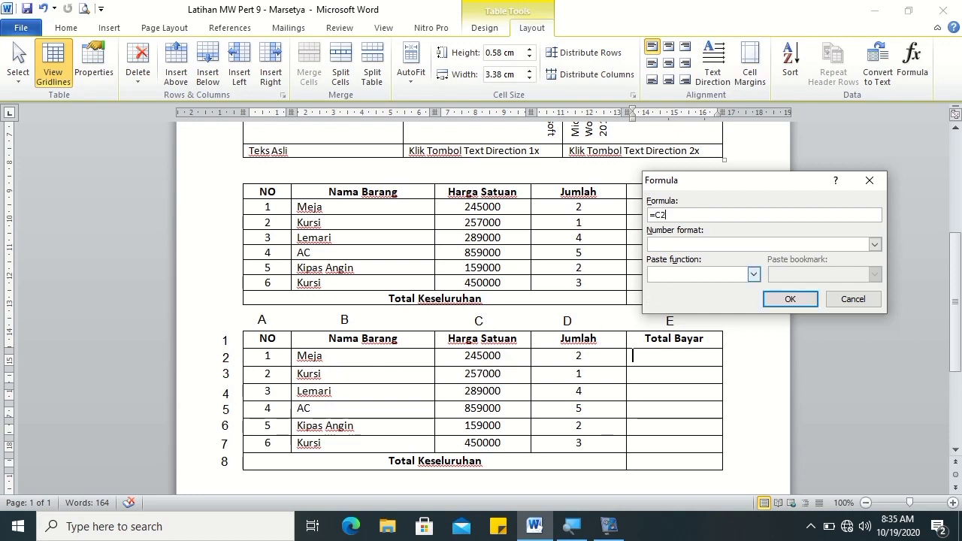
text(*)
click(874, 245)
click(835, 266)
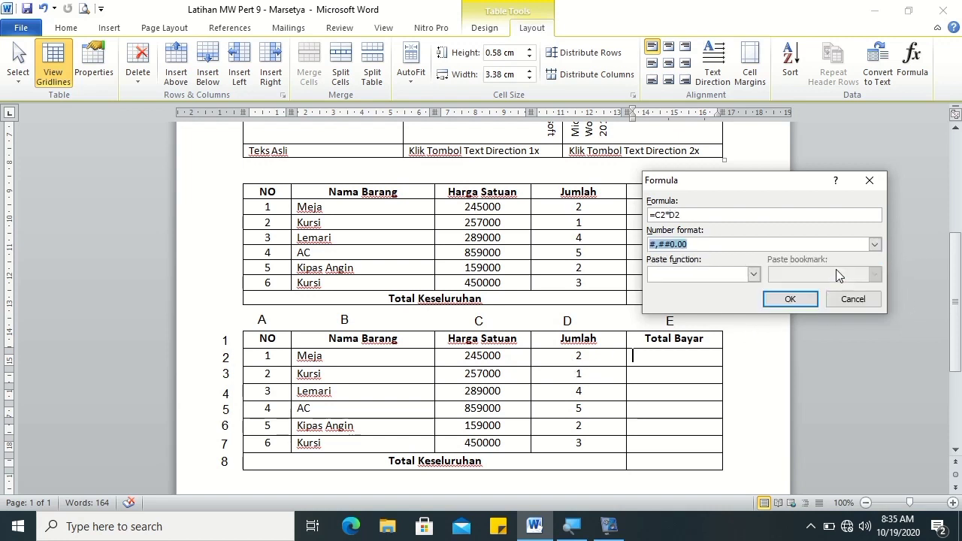
click(805, 301)
Insert the formula =C3*D3 with number format #,##0.00 in the Total Bayar cell of the second table's row 3, Kursi
click(655, 375)
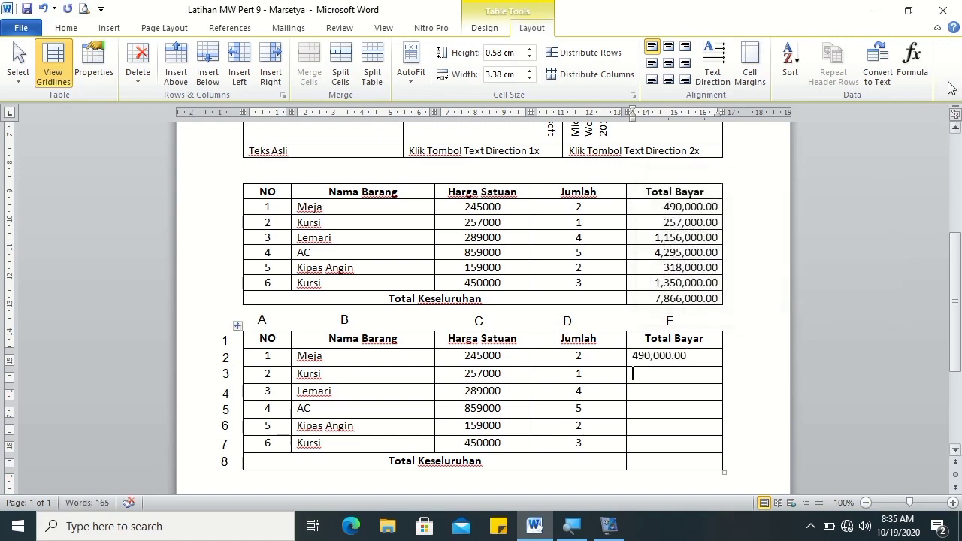
click(913, 64)
drag(712, 214, 656, 218)
text(C3*)
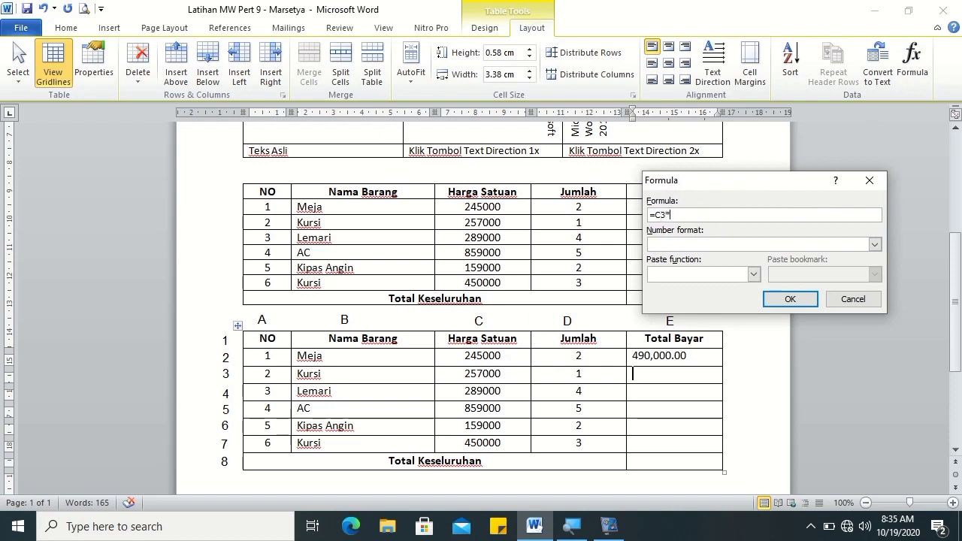
text(D3)
click(875, 244)
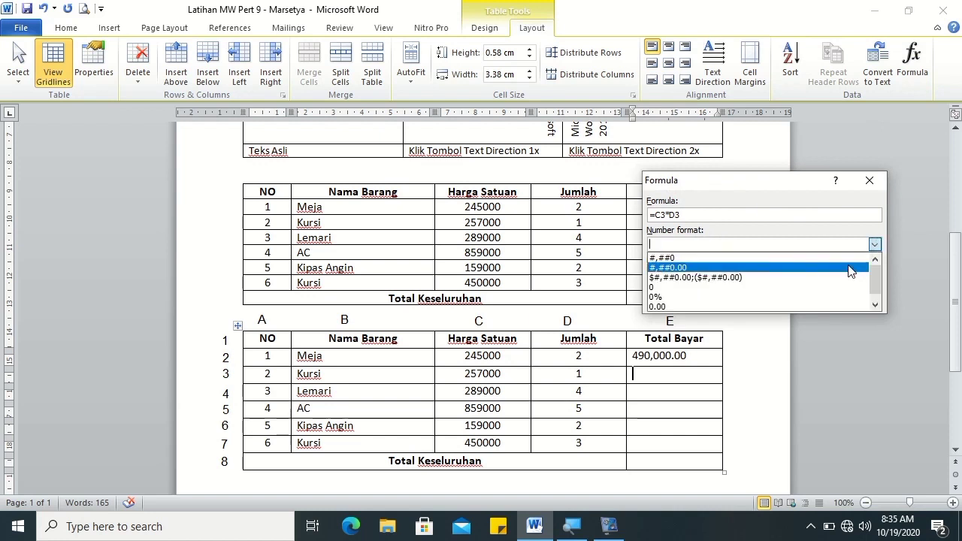
click(853, 268)
click(790, 299)
Insert the formula =C4*D4 with number format #,##0.00 in the Total Bayar cell of the second table's Lemari row
click(695, 394)
click(912, 64)
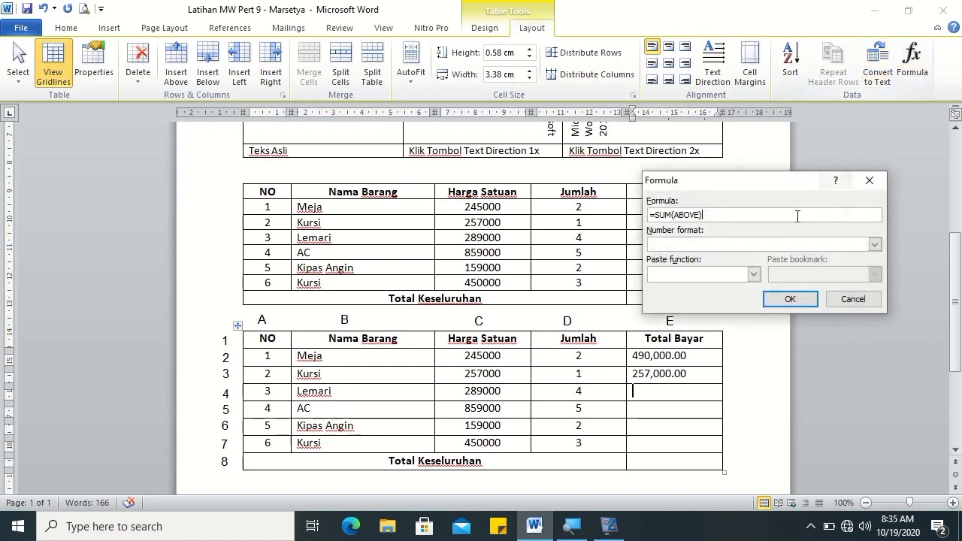
drag(718, 216, 654, 213)
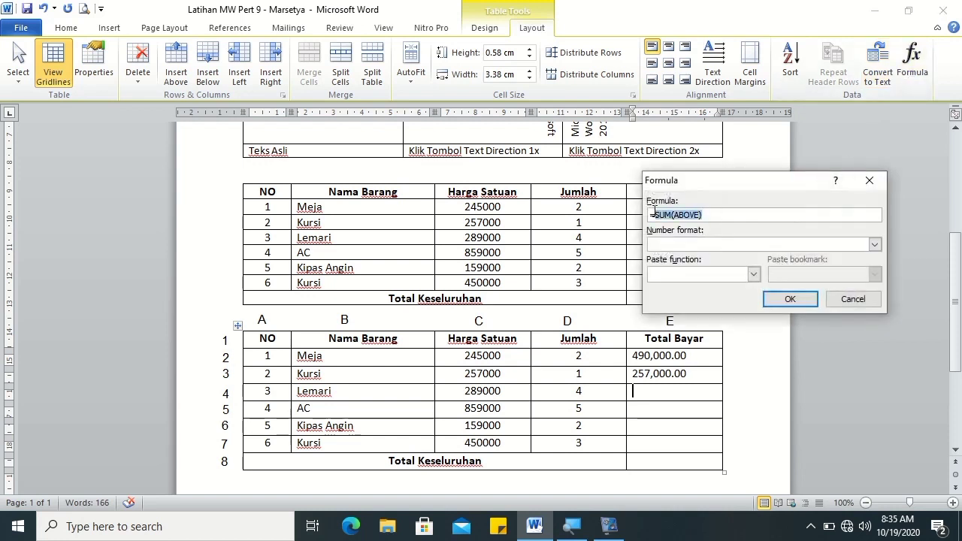
text(C)
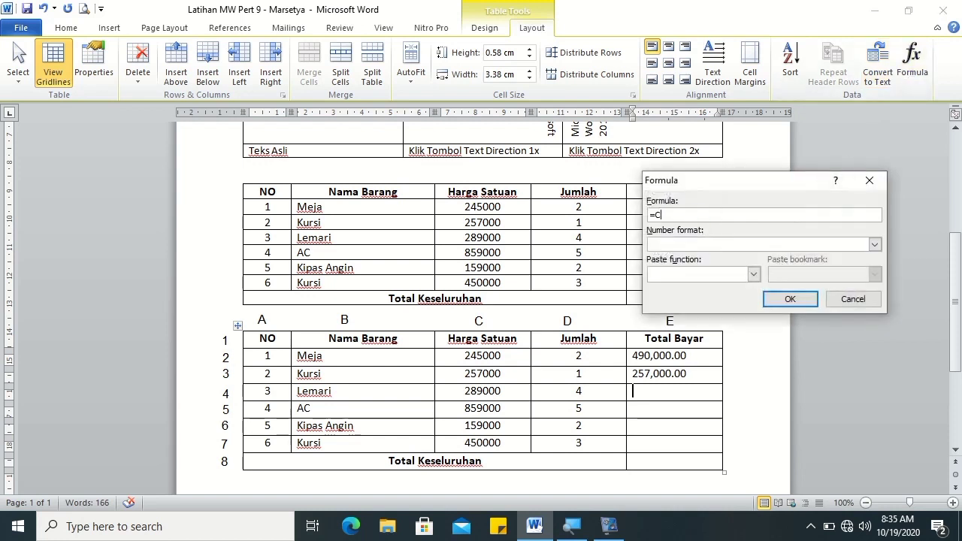
text(4*D4)
click(875, 244)
click(823, 268)
click(798, 300)
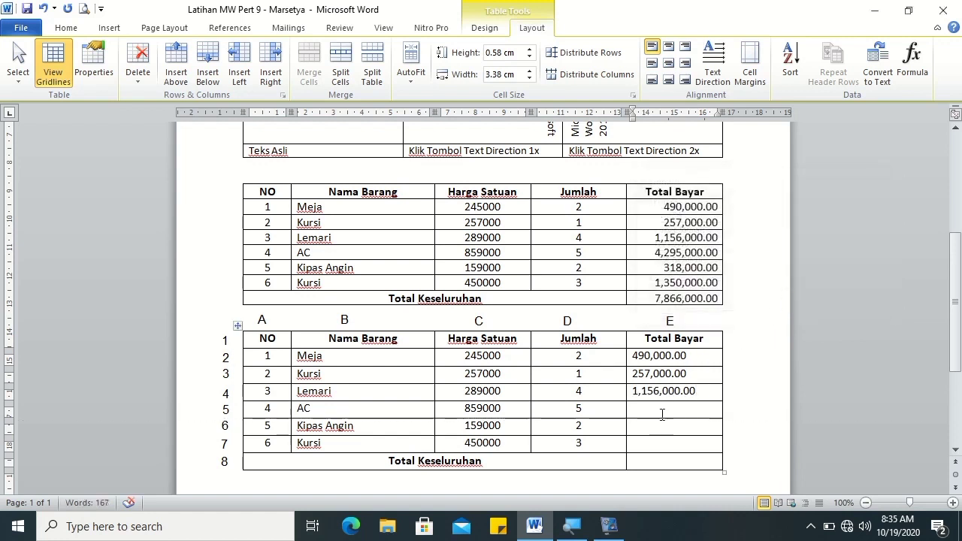
Insert the formula =C5*D5 with number format #,##0.00 in the Total Bayar cell of the second table's AC row
click(912, 61)
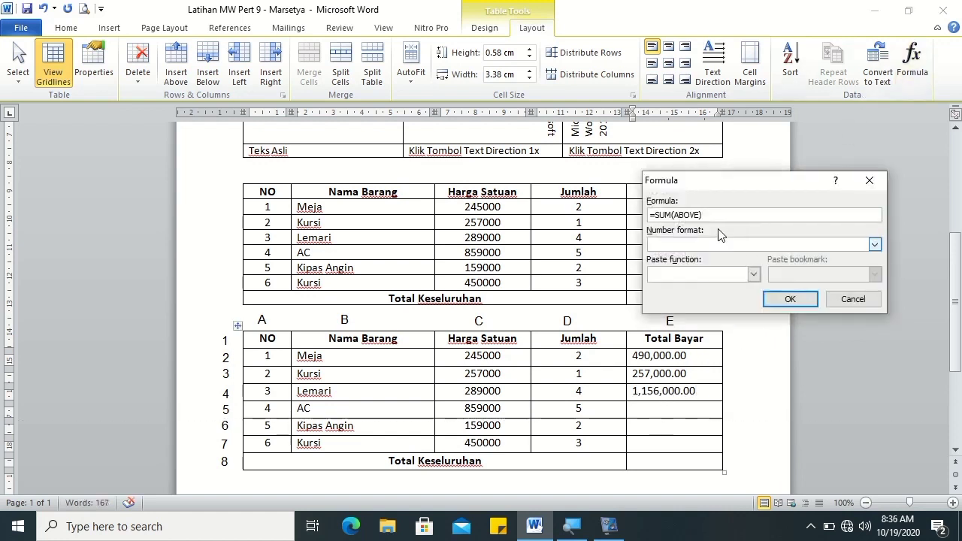
drag(698, 214, 661, 213)
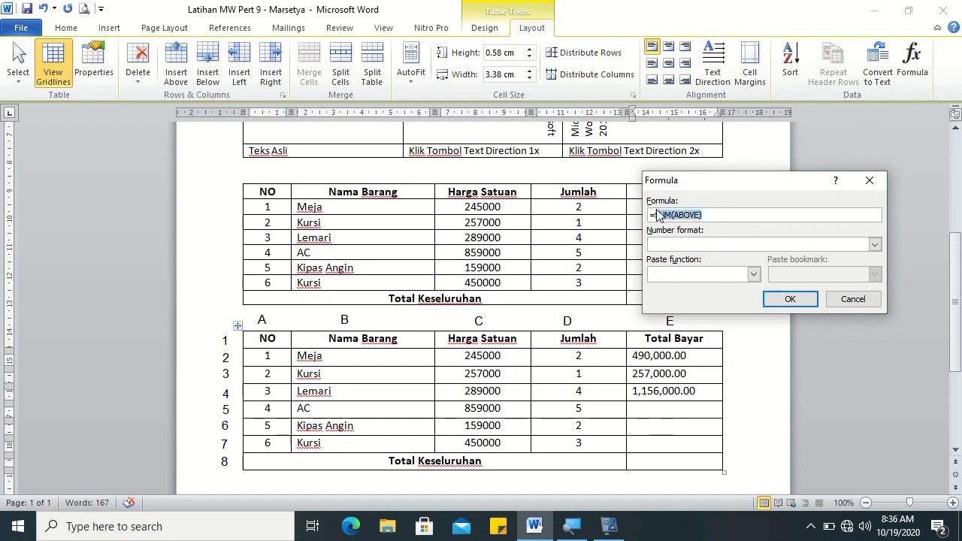
text(C5)
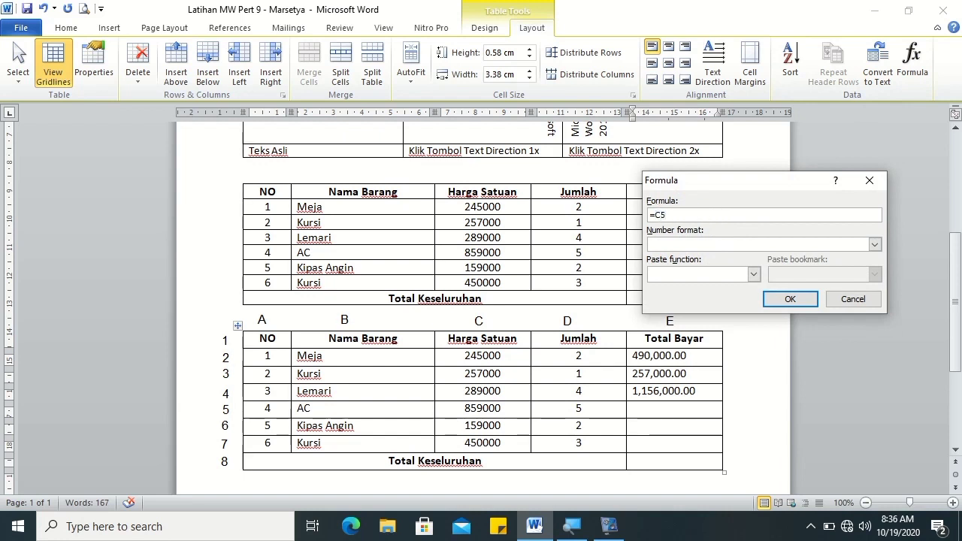
text(*)
click(875, 244)
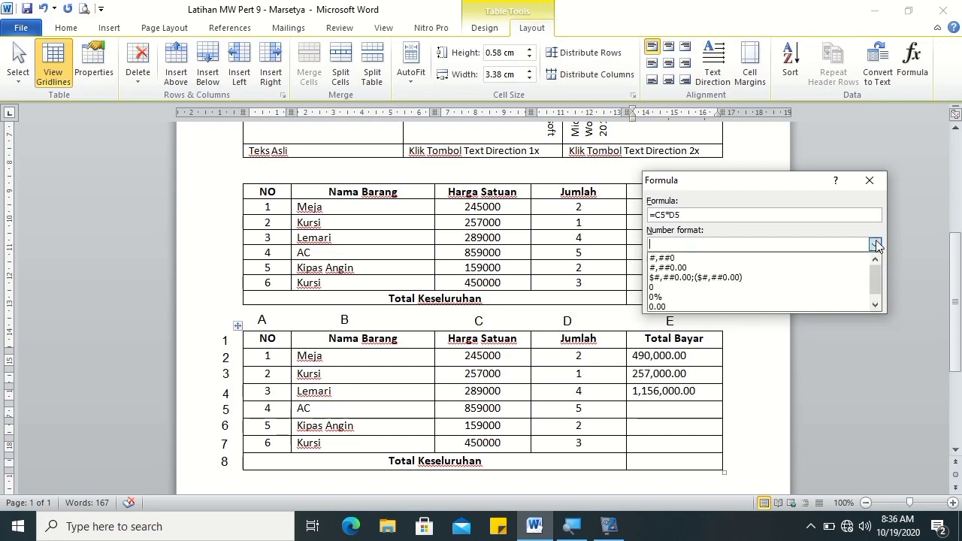
click(853, 269)
click(790, 299)
Insert the formula =C6*D6 with number format #,##0.00 in the Total Bayar cell of the second table's Kipas Angin row
click(678, 427)
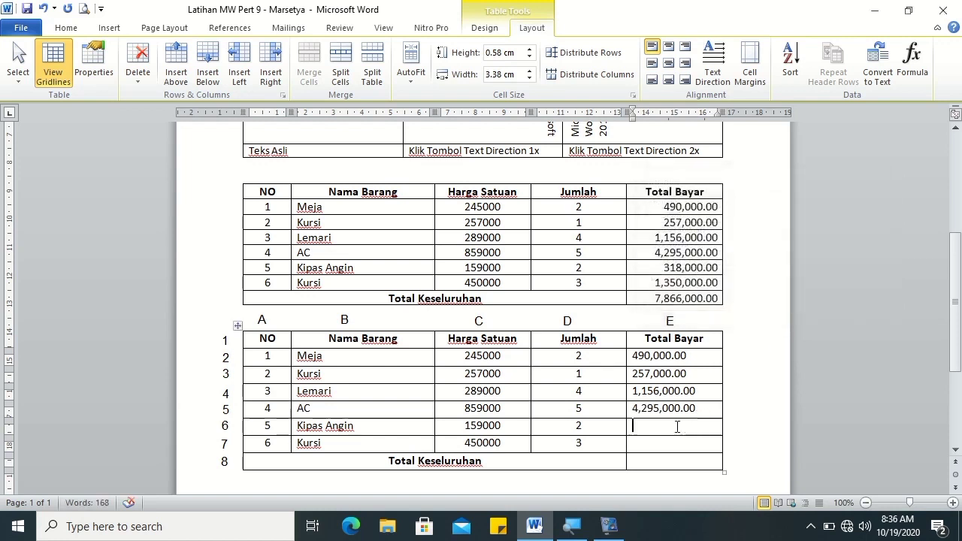
click(913, 64)
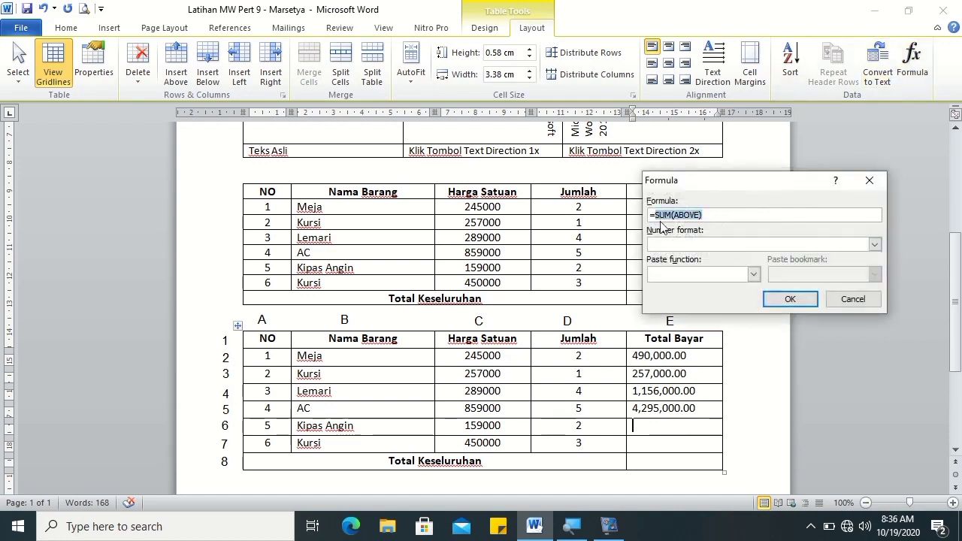
text(C5)
key(BackSpace)
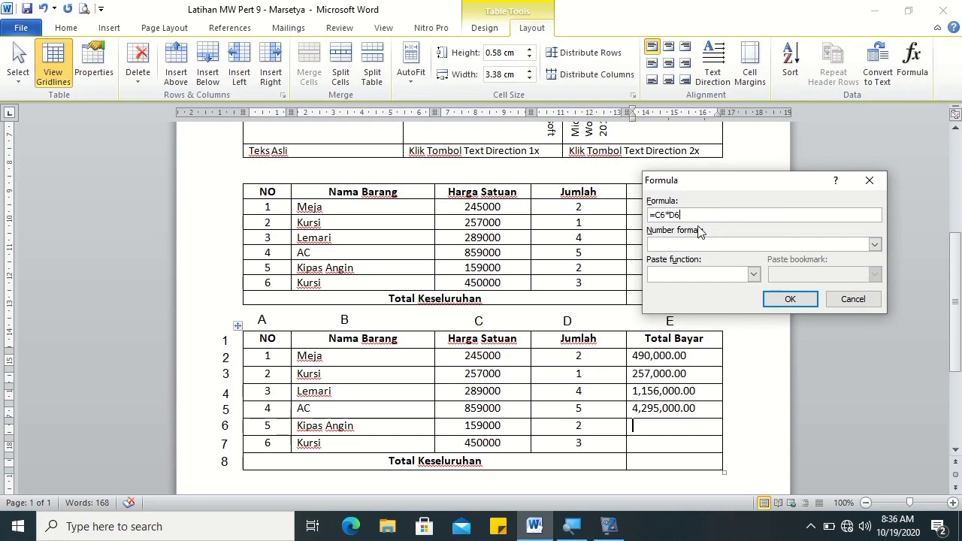
click(876, 244)
click(857, 266)
click(801, 299)
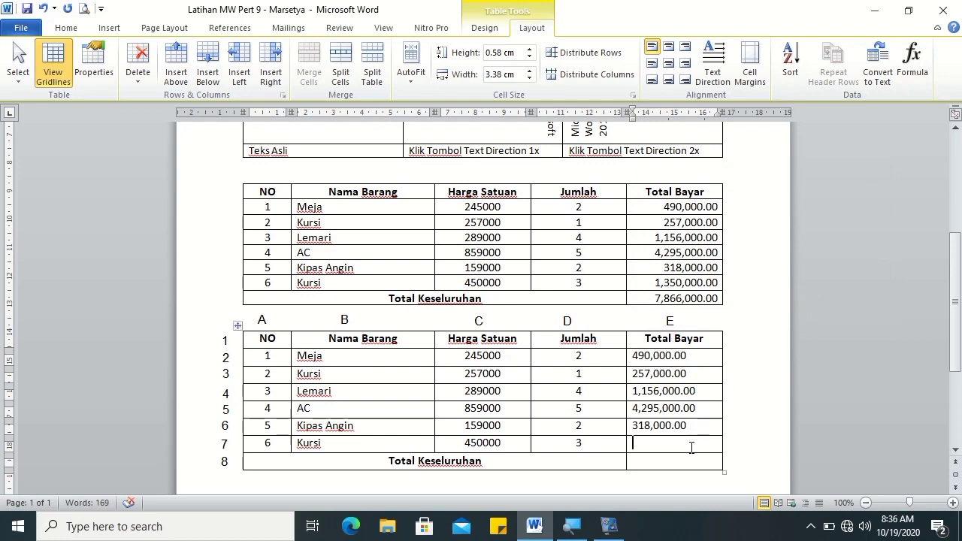
Insert the formula =C7*D7 with number format #,##0.00 in the Total Bayar cell of the second table's row 7, Kursi
click(913, 63)
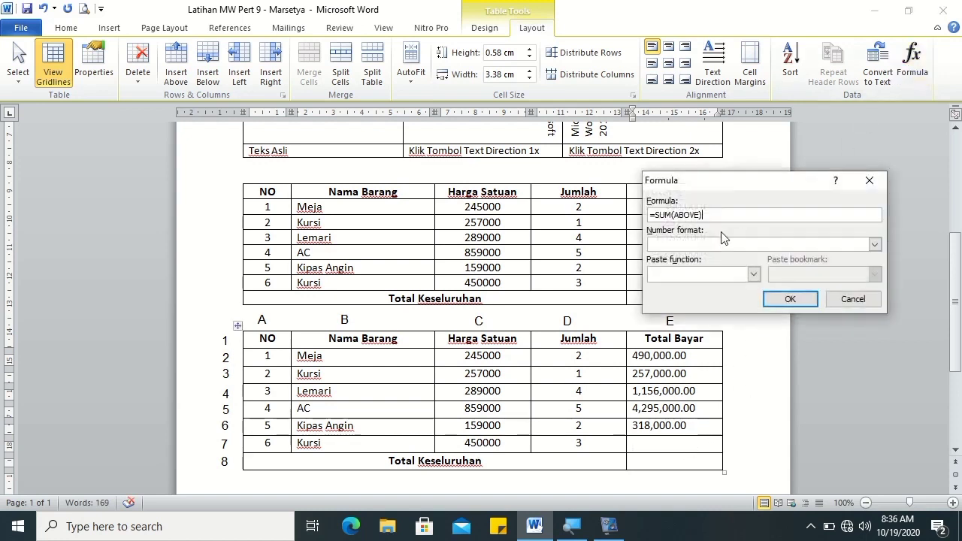
drag(705, 215, 656, 216)
text(SC)
key(BackSpace)
text(*D7)
click(731, 244)
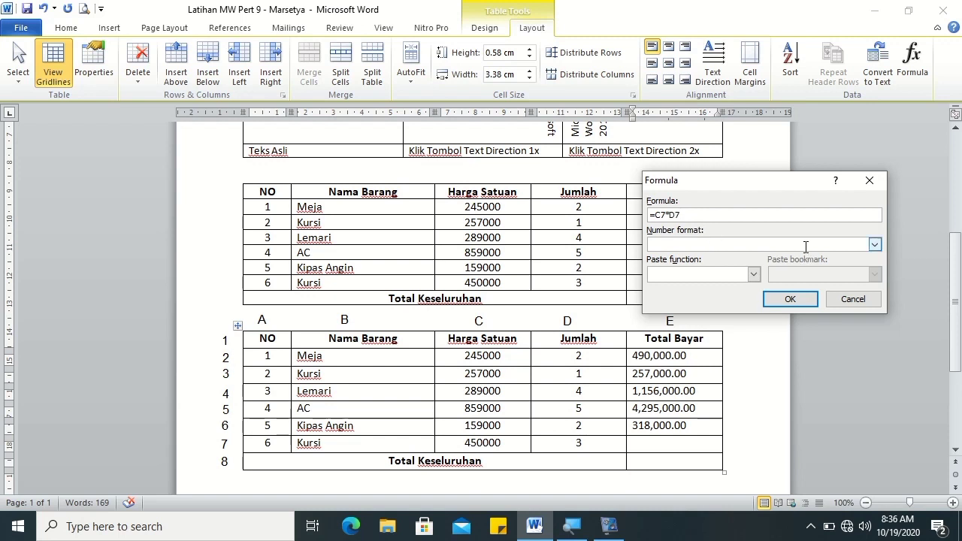
click(874, 244)
click(676, 267)
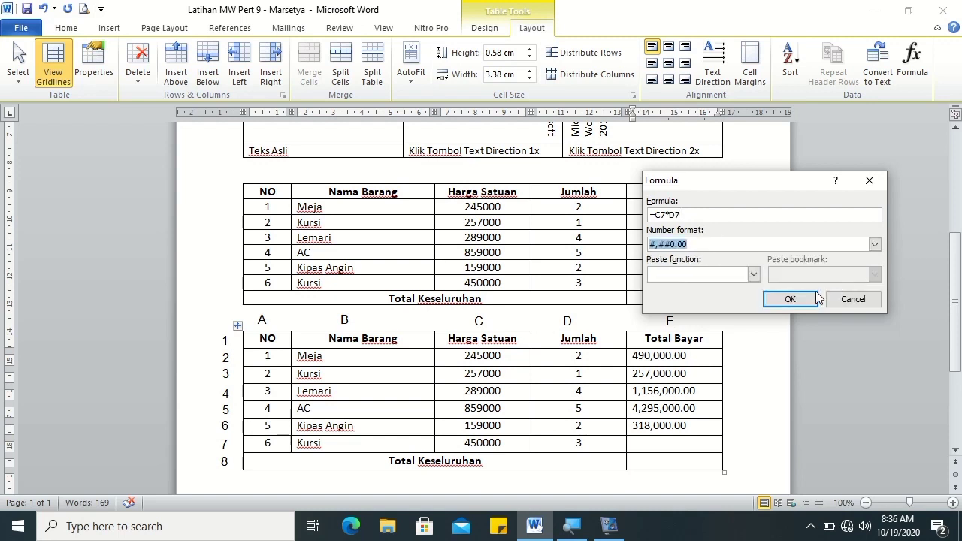
click(797, 303)
Insert the formula =SUM(ABOVE) with number format #,##0.00 in the second table's Total Keseluruhan cell
click(695, 460)
click(912, 64)
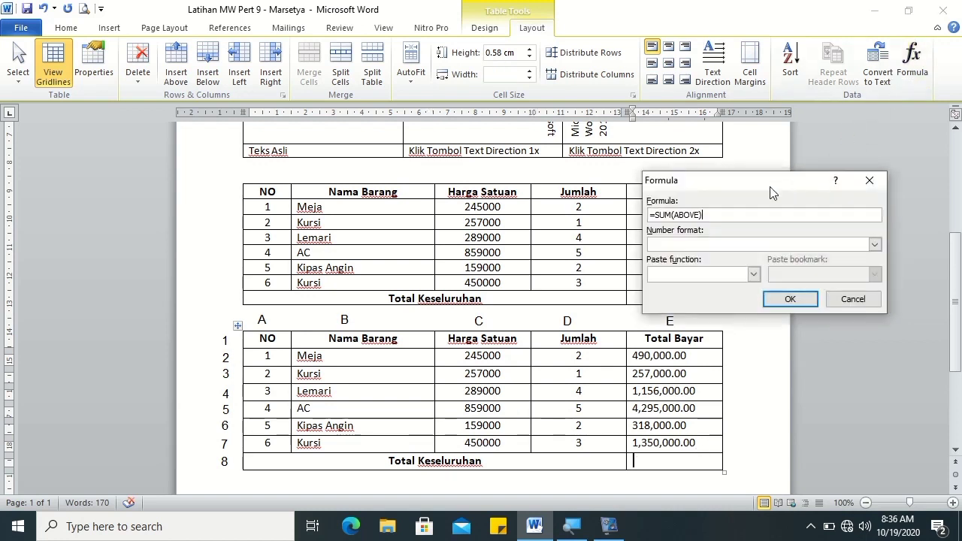
click(874, 244)
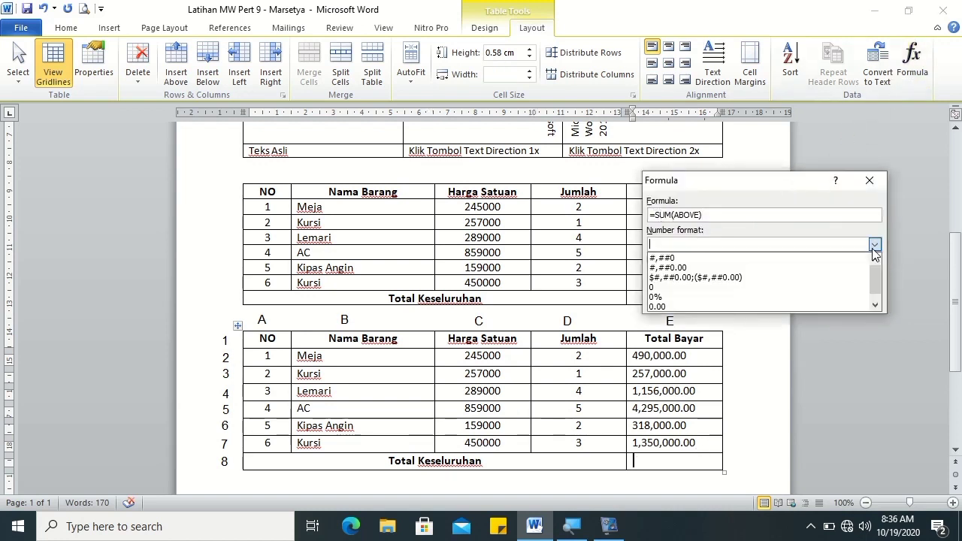
click(832, 269)
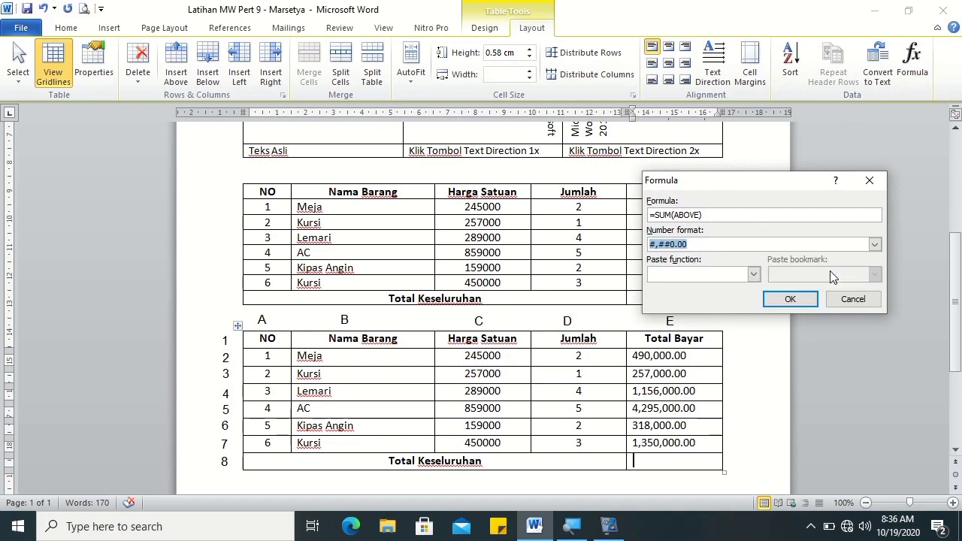
click(799, 299)
Right-align all amounts in the second table's Total Bayar column, including the Total Keseluruhan amount
drag(676, 356, 697, 461)
click(685, 65)
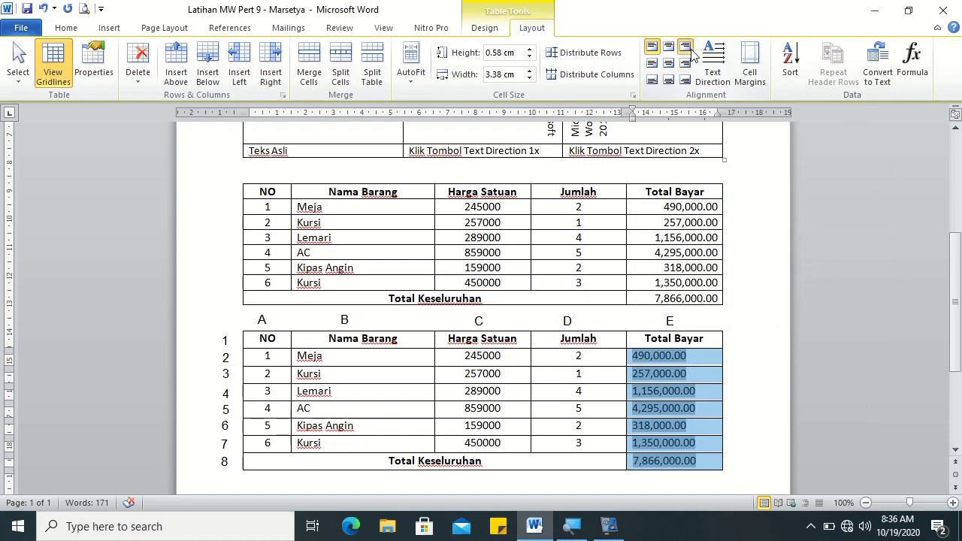
click(760, 375)
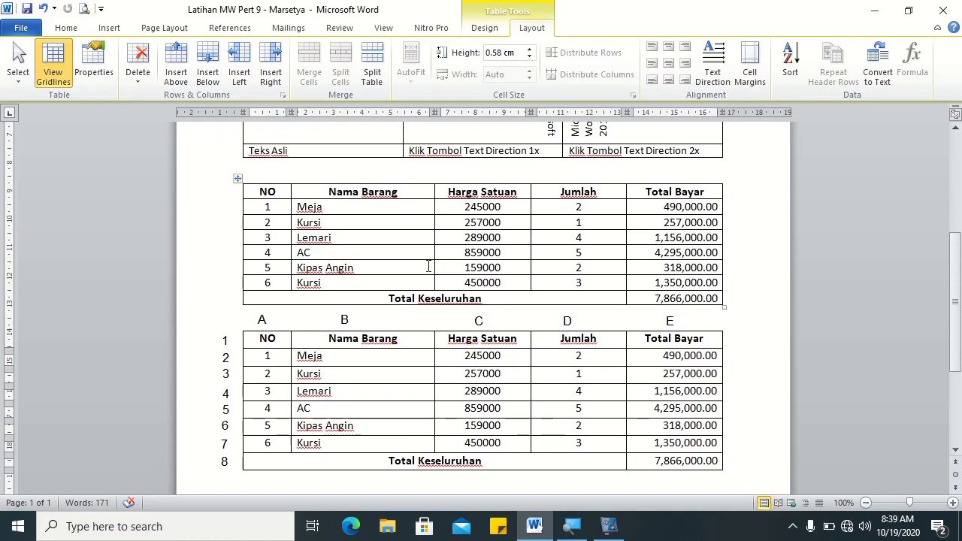
Sort the first price table's rows, excluding the Total Keseluruhan row, by Nama Barang as text in ascending order with a header row
drag(280, 192, 678, 284)
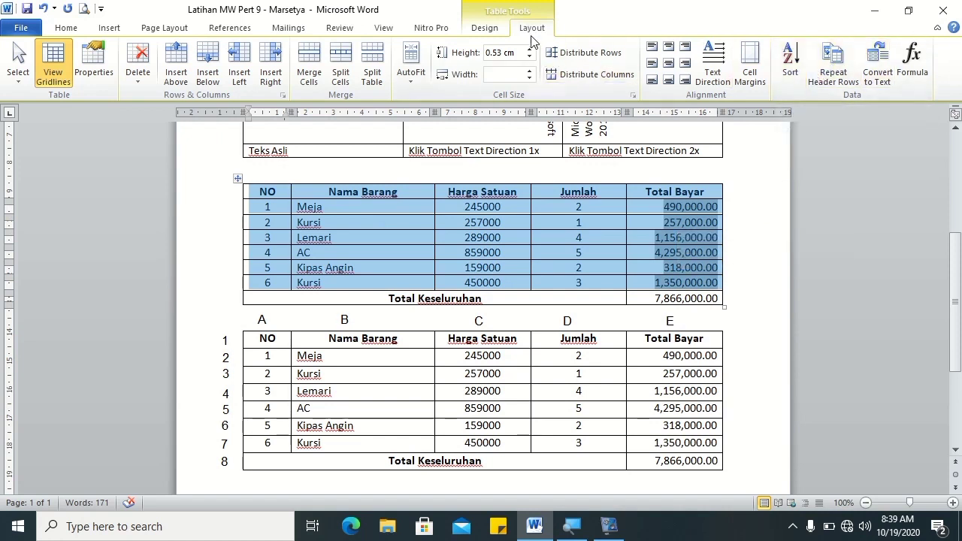
click(790, 66)
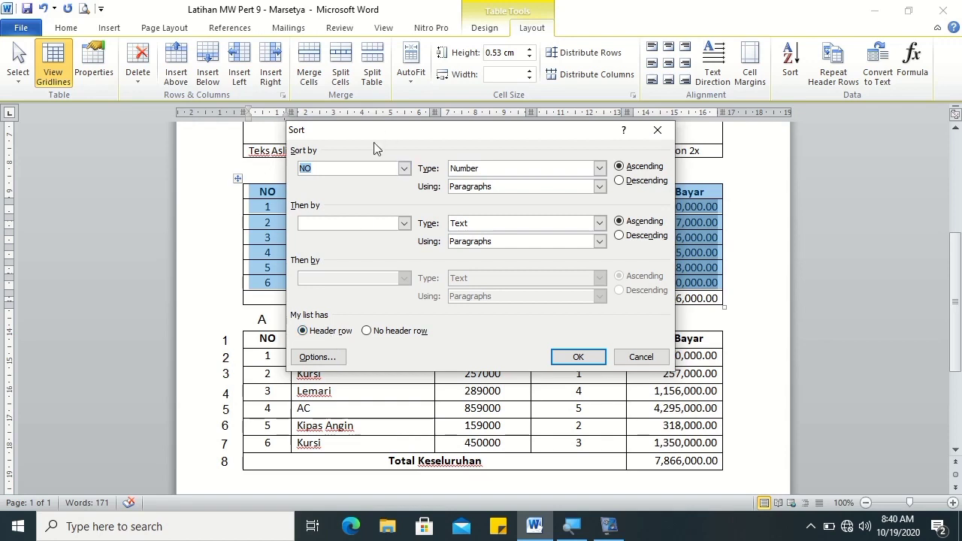
click(482, 172)
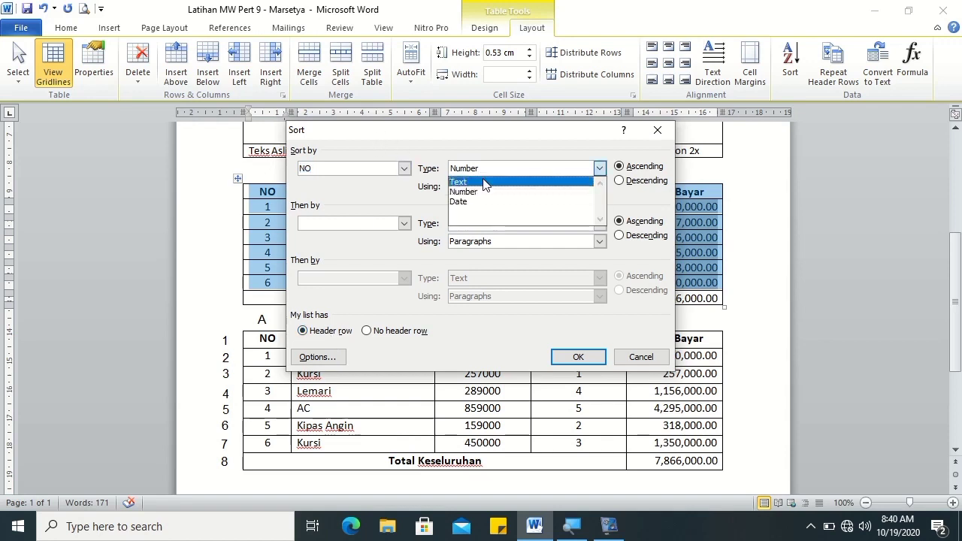
click(404, 201)
drag(464, 134, 549, 81)
click(535, 117)
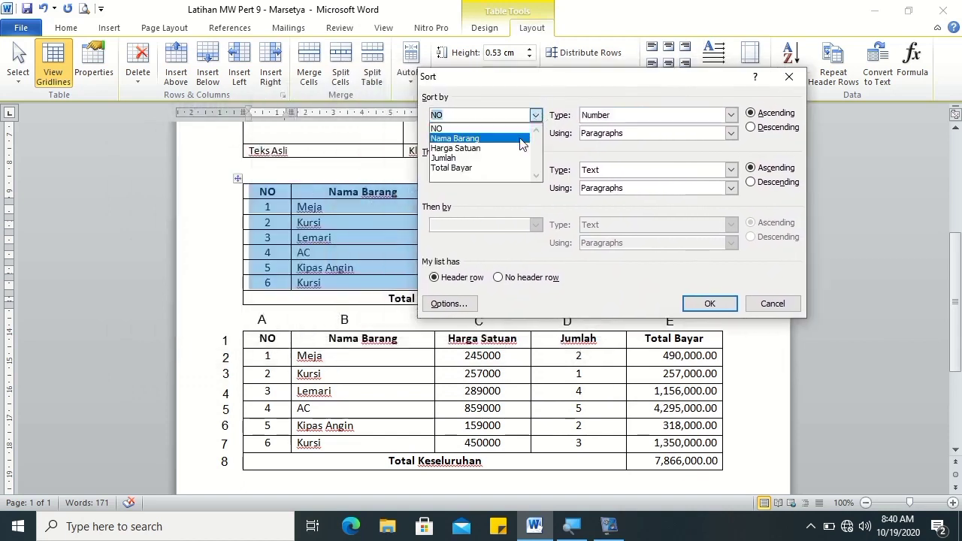
click(522, 138)
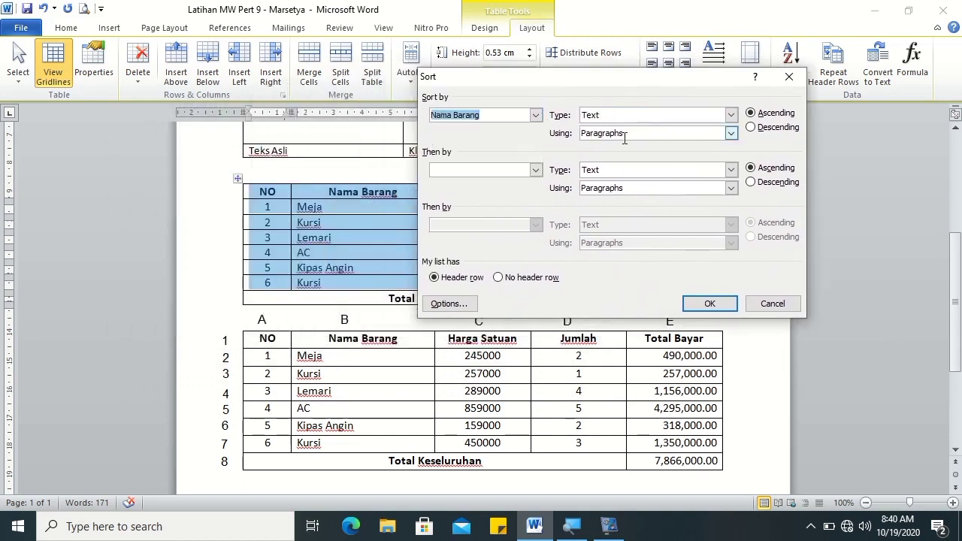
click(624, 139)
click(733, 133)
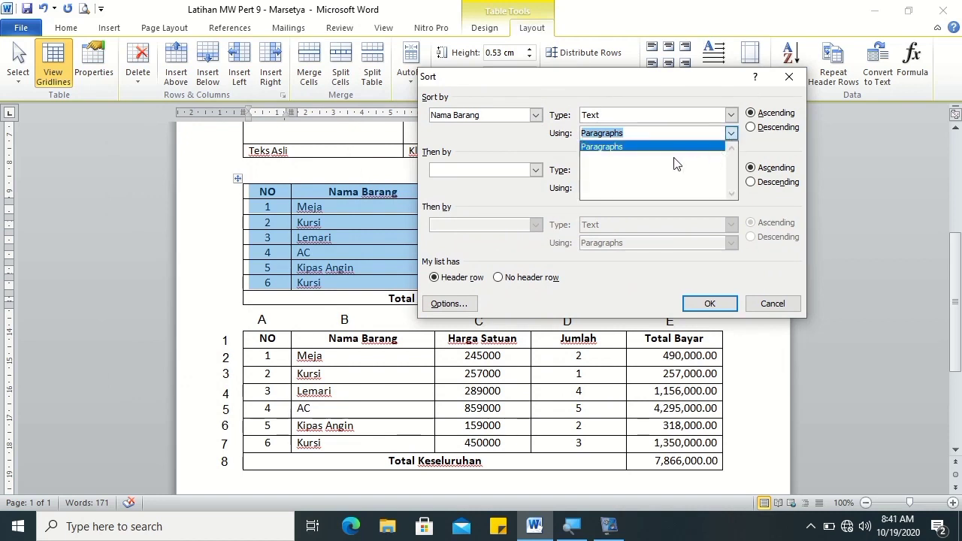
click(735, 133)
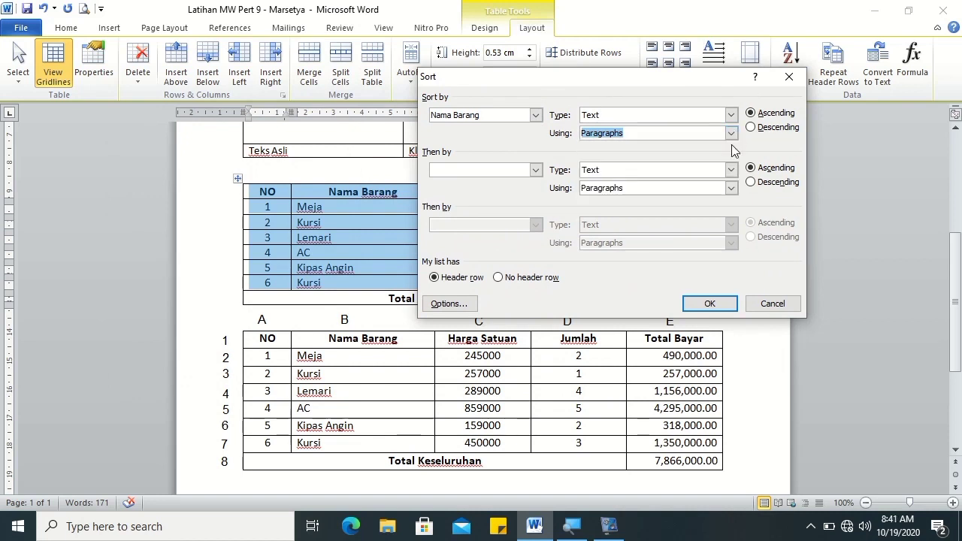
drag(562, 81, 666, 91)
click(814, 314)
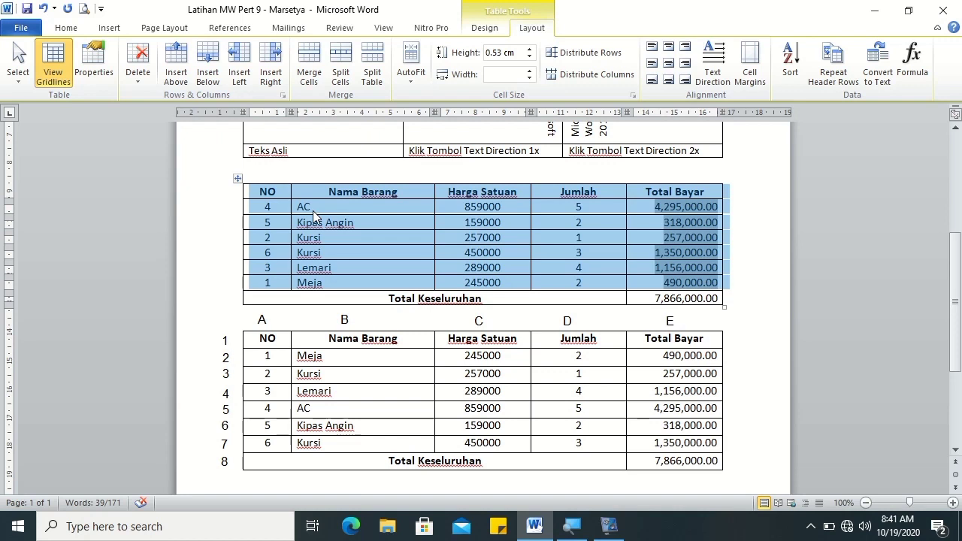
click(345, 264)
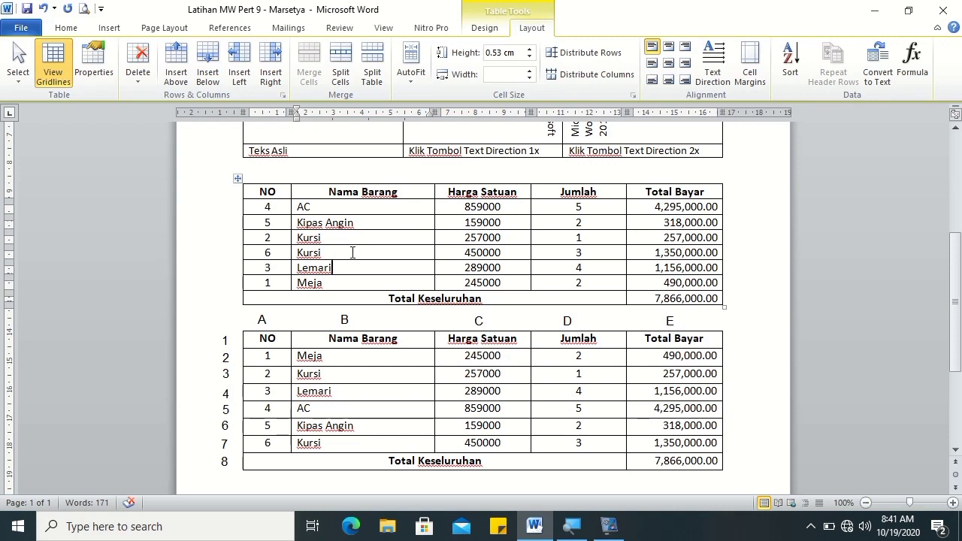
Try to sort the entire first price table by Nama Barang ascending, then by Harga Satuan as a number in descending order, with a header row
click(305, 207)
click(787, 53)
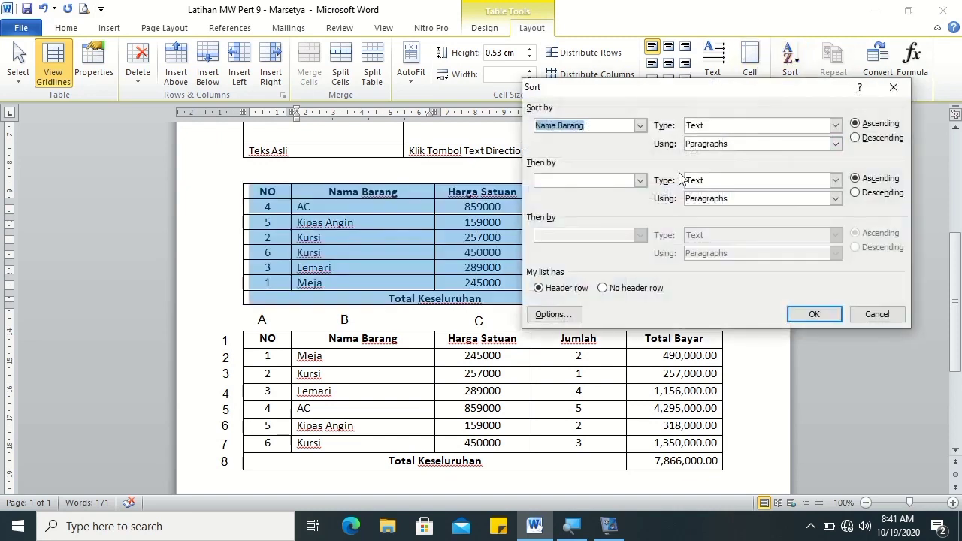
click(640, 182)
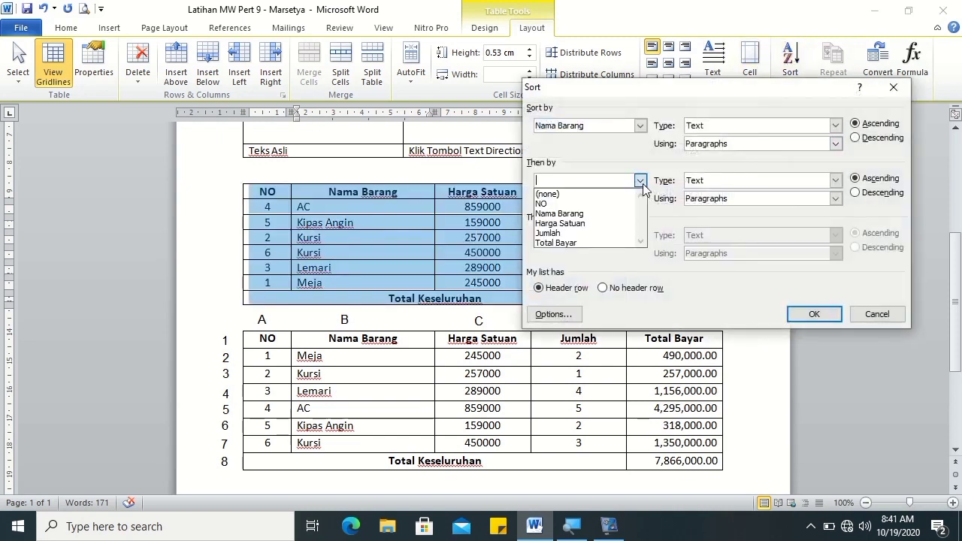
click(622, 215)
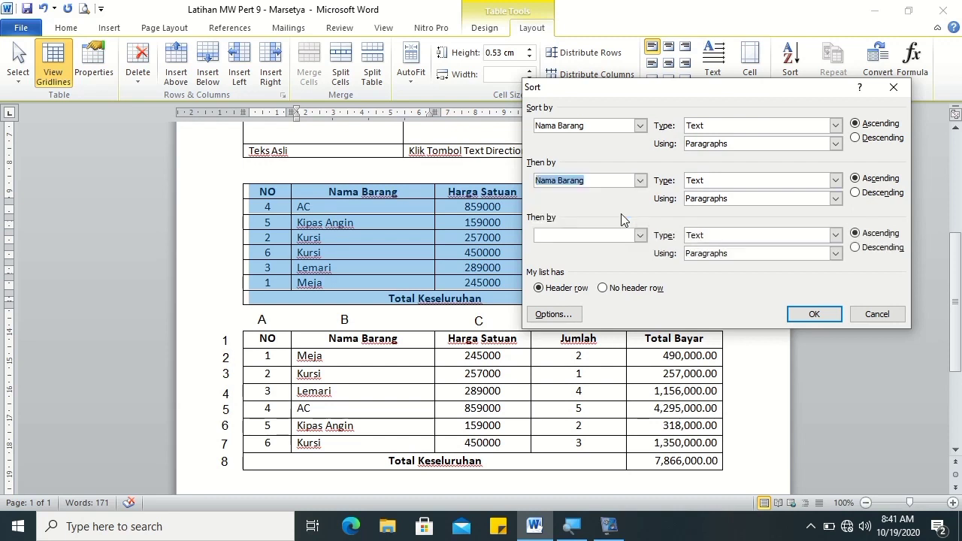
click(640, 180)
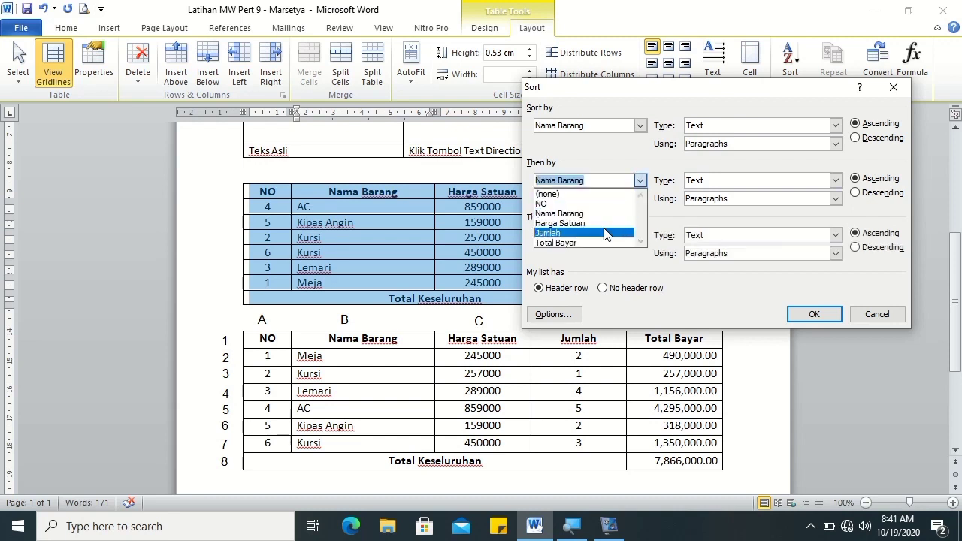
click(606, 224)
drag(646, 87, 735, 37)
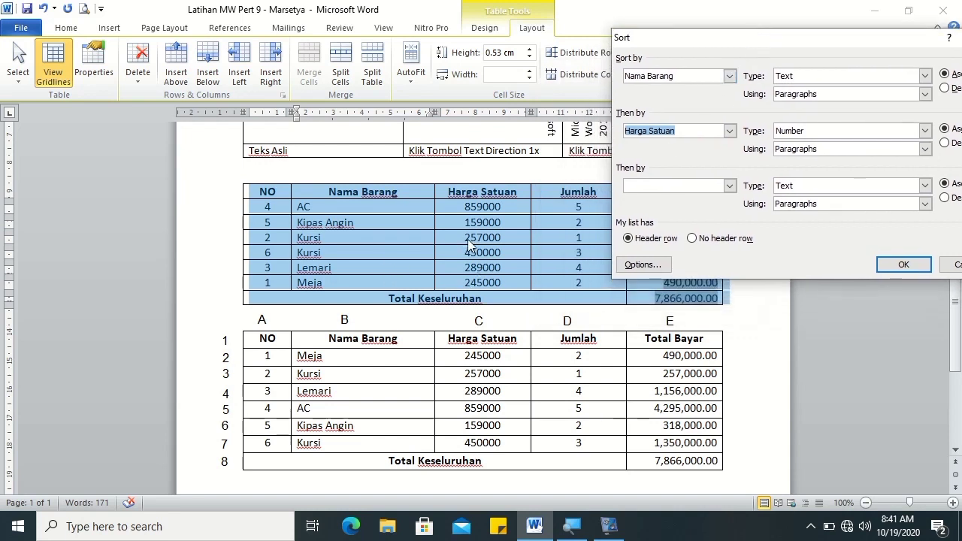
drag(766, 41, 638, 34)
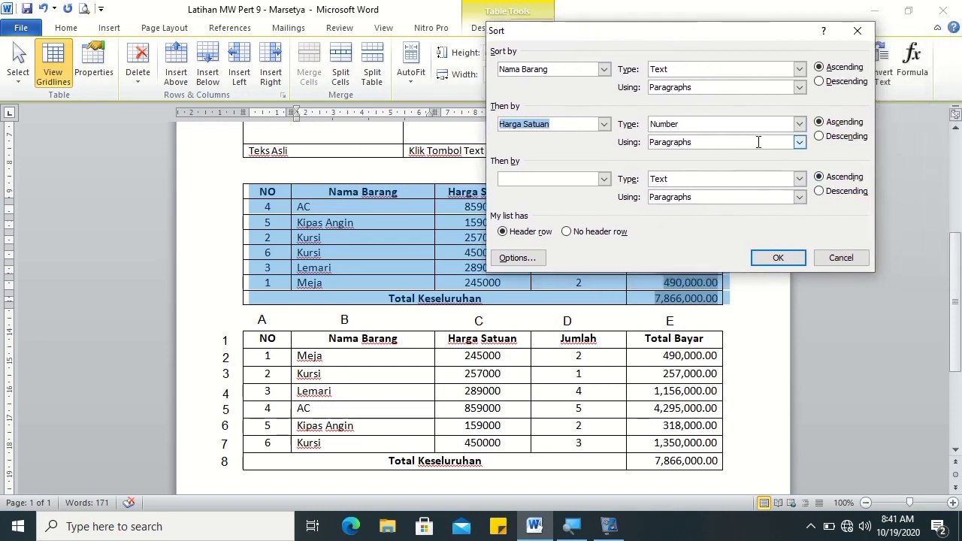
click(833, 143)
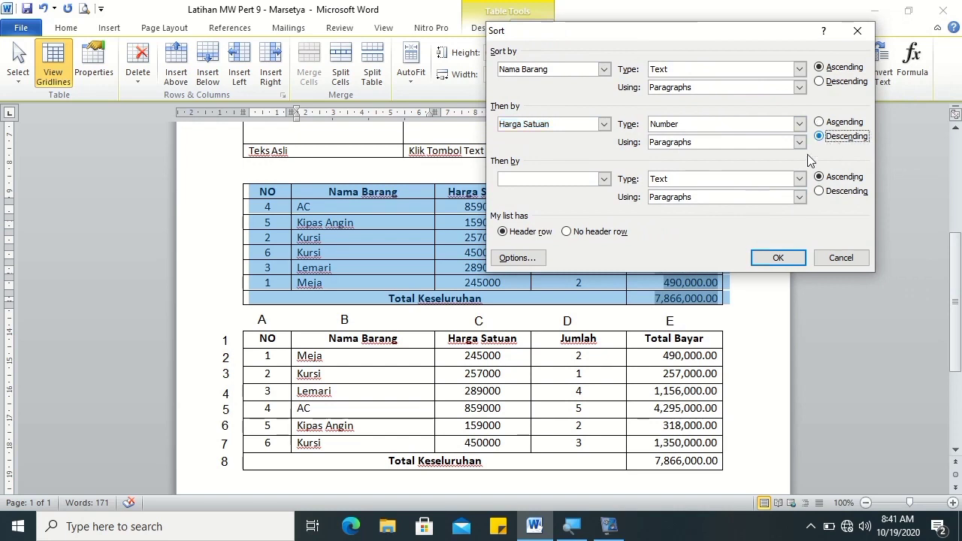
click(778, 259)
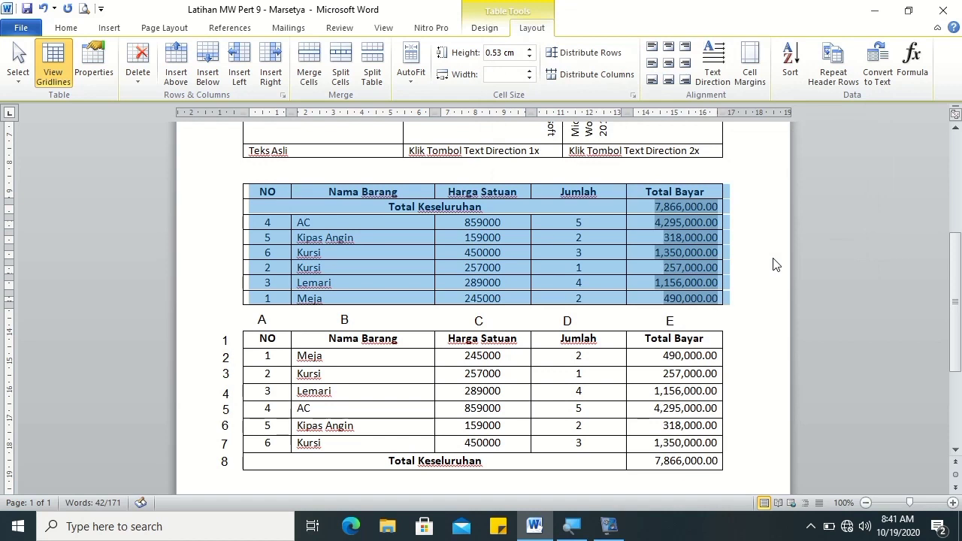
key(ctrl+z)
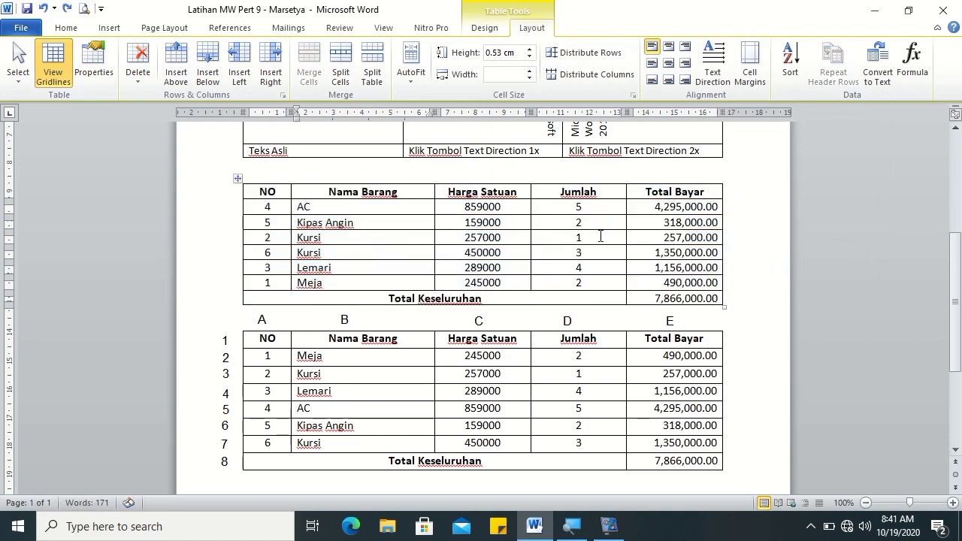
Sort the first price table, excluding the Total Keseluruhan row, by Nama Barang ascending, then by Harga Satuan as a number descending
drag(268, 193, 682, 282)
click(789, 62)
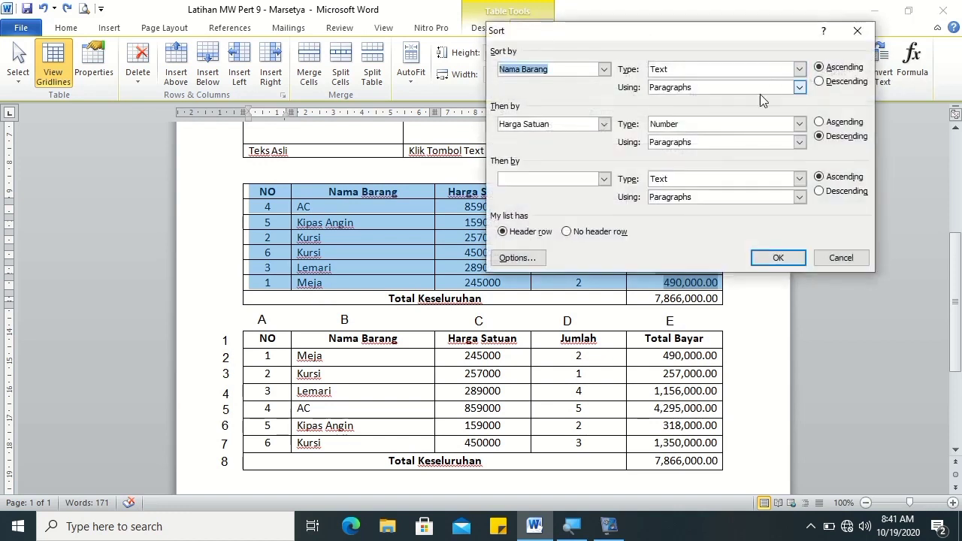
click(779, 258)
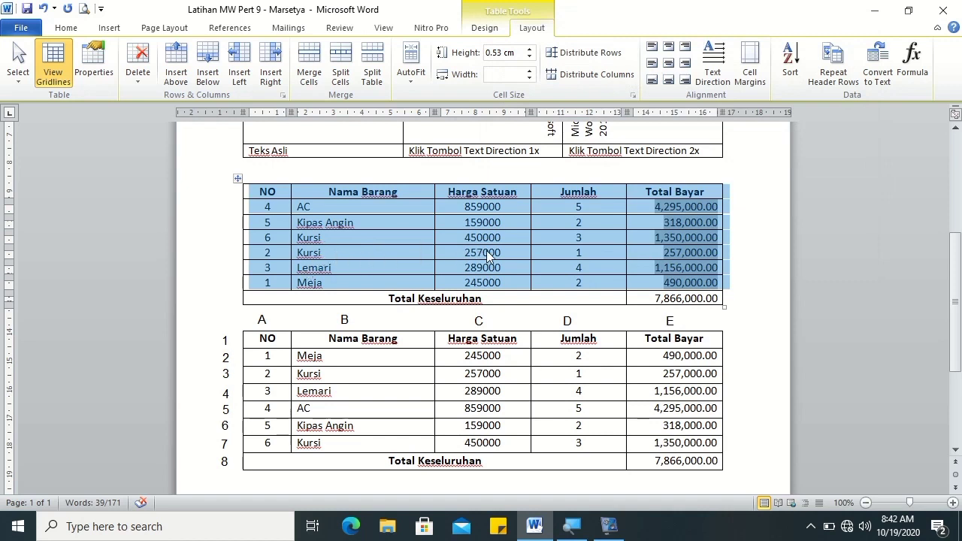
key(ctrl+z)
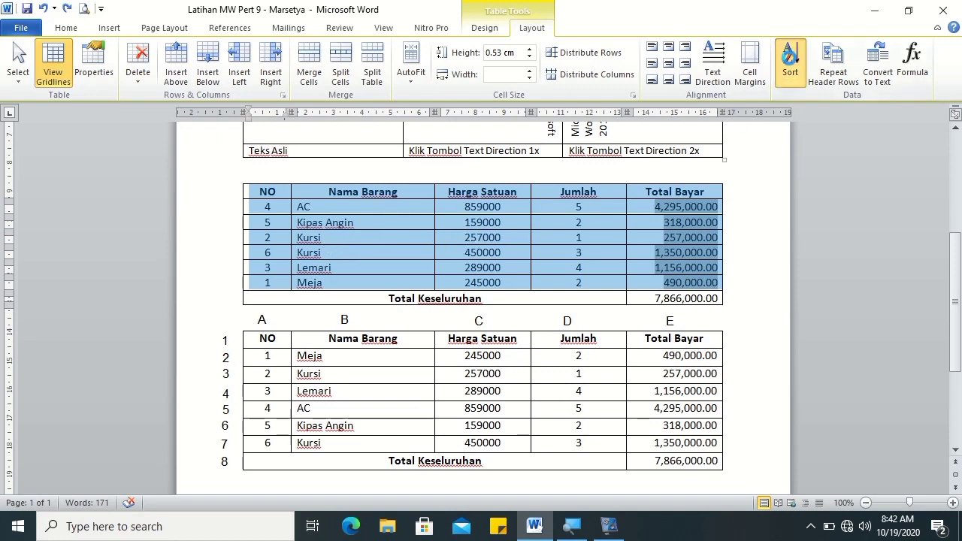
click(790, 64)
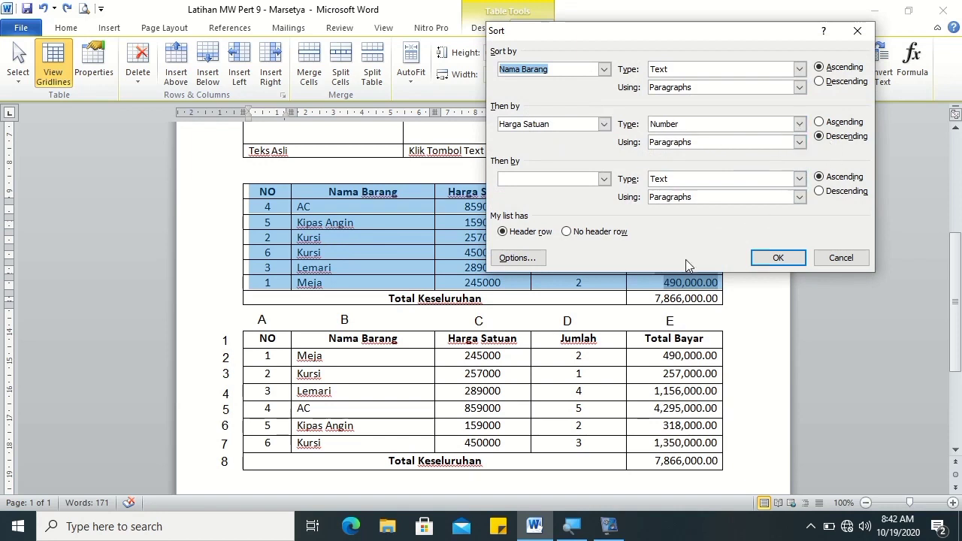
click(758, 259)
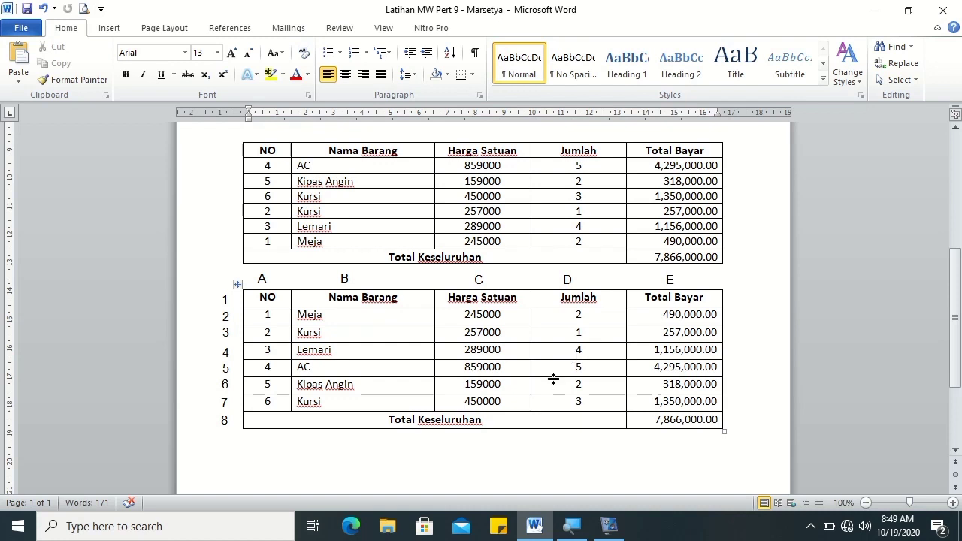
Enter the comma-separated header line "No,Nama Barang,Harga Satuan,Jumlah" below the second price table
scroll(517, 413, down, 3)
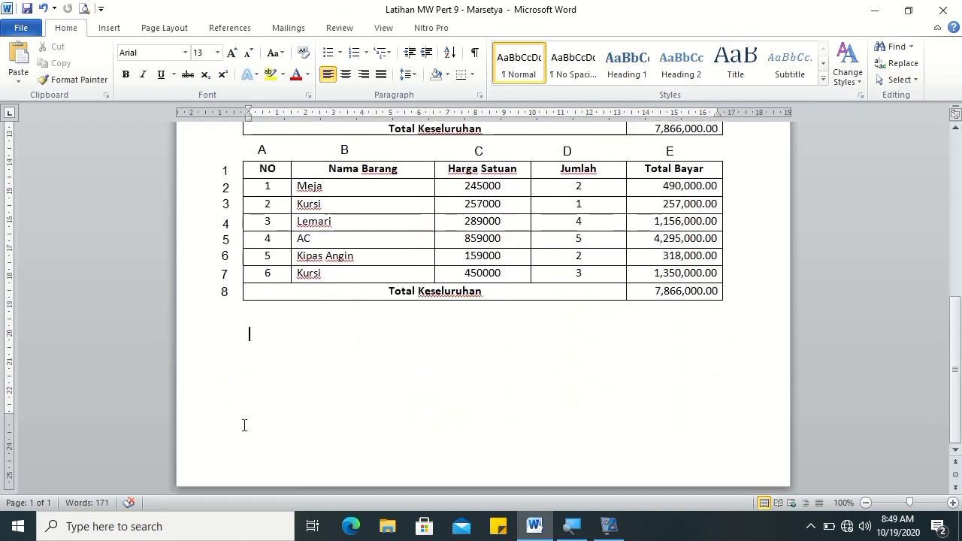
text(No,Nama  Barang,)
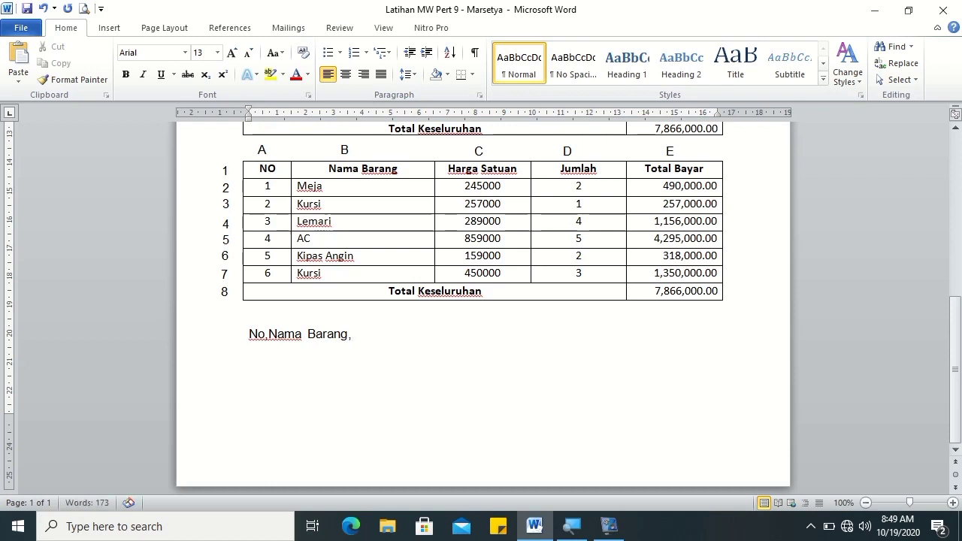
text(Harga  Satua)
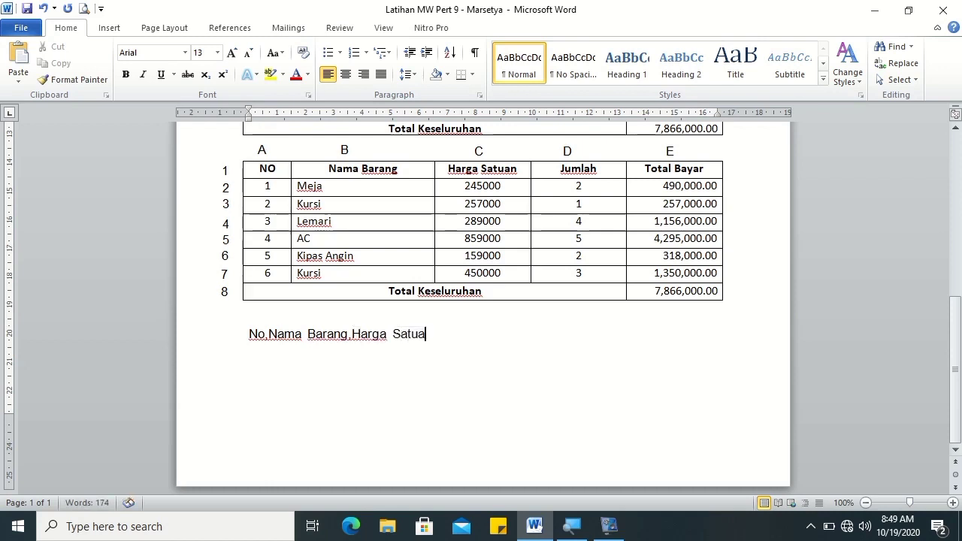
text(n,Jumlah)
key(Return)
Add the comma-separated lines "1,Buku,5000,2" and "2,Pensil,2500,3" below the header line
text(1,Buku,)
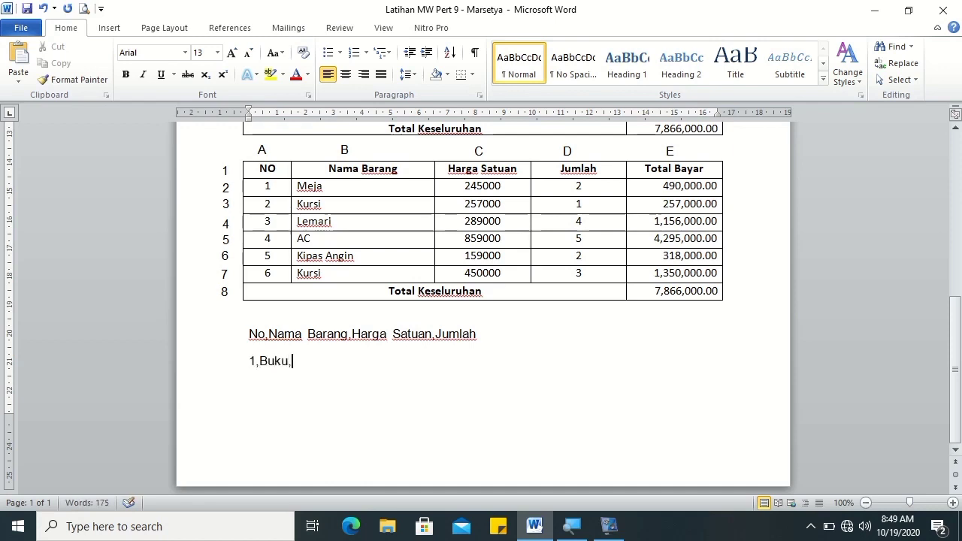
text(5000,2)
key(Return)
text(2)
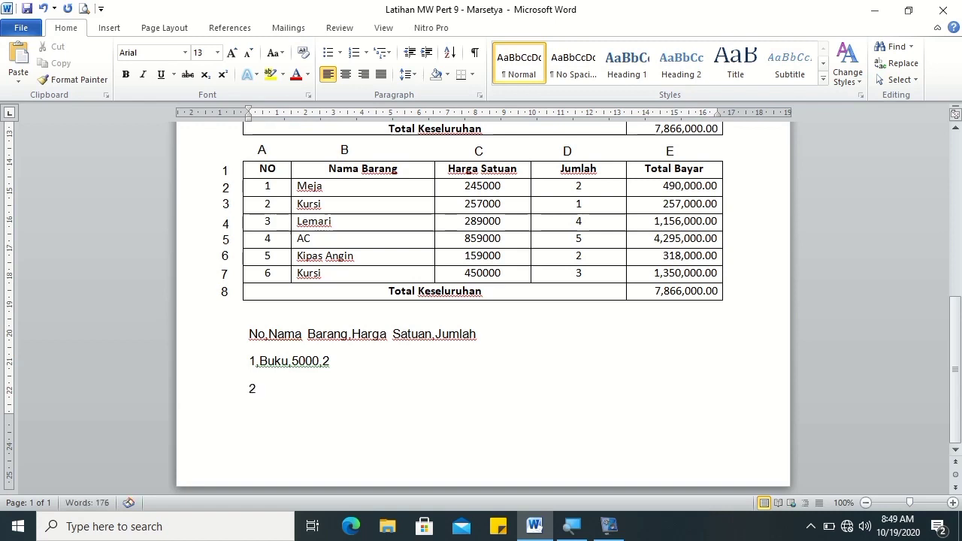
text(,Pensil,2500,)
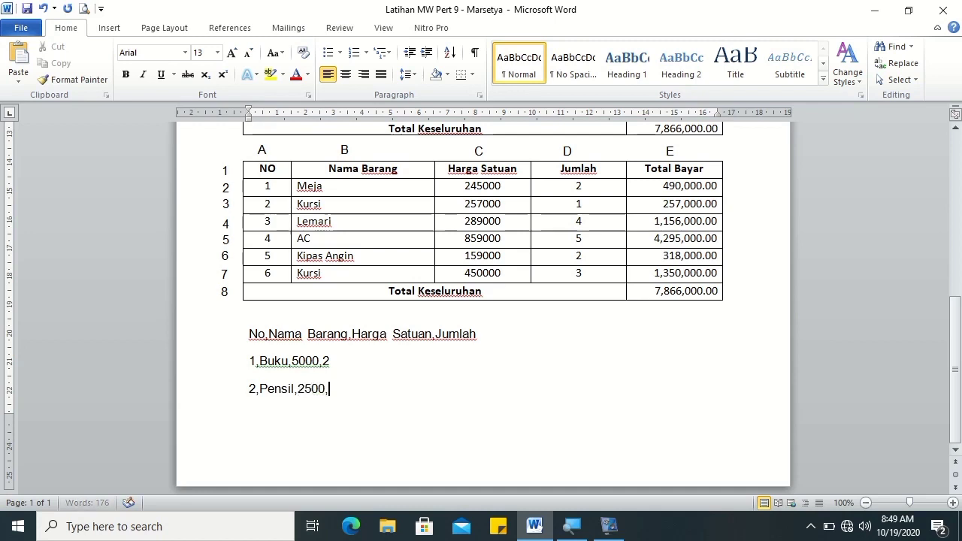
text(3,)
key(Return)
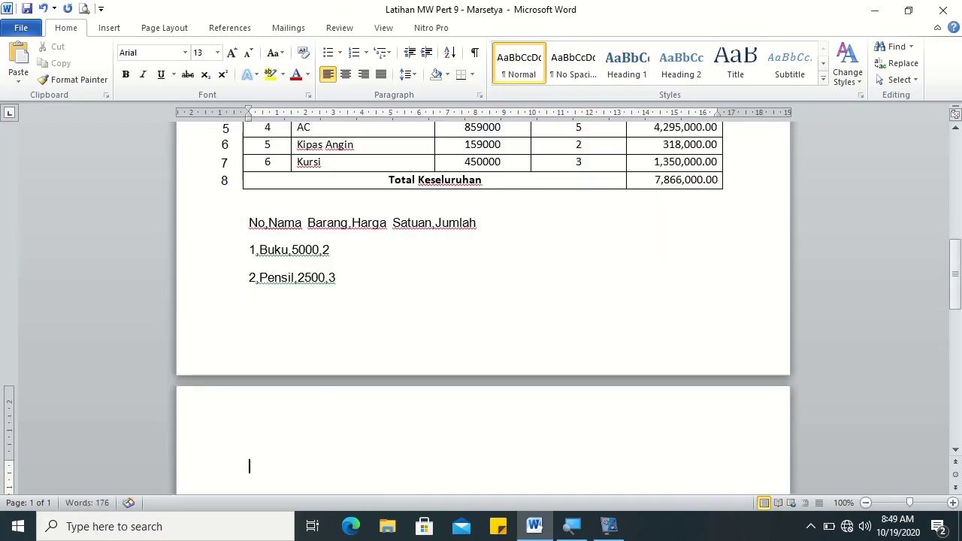
Add the comma-separated lines "3,Bolpoint,2800,3" and "4,Penghapus,2500,4" to the list
text(3)
text(,Bolpoint,)
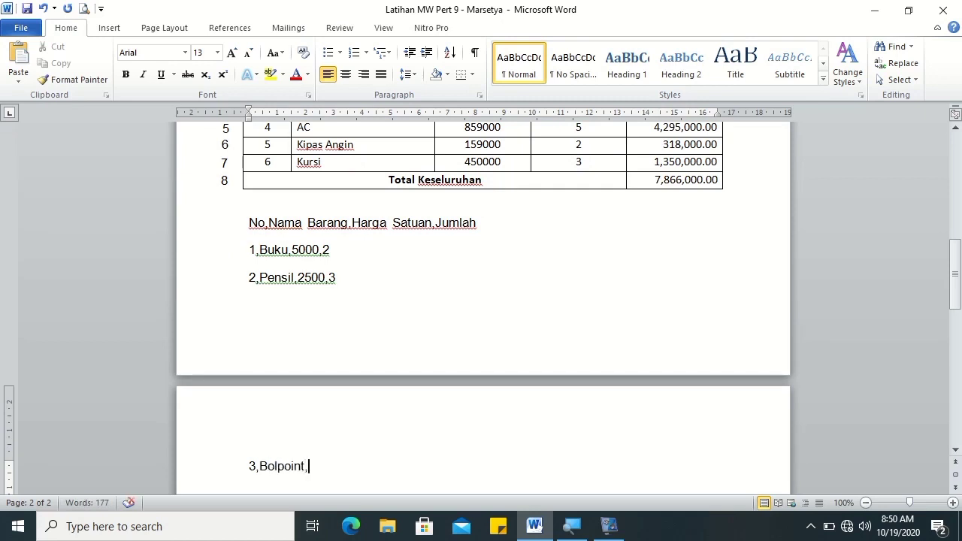
text(2800,3)
key(Return)
text(4,)
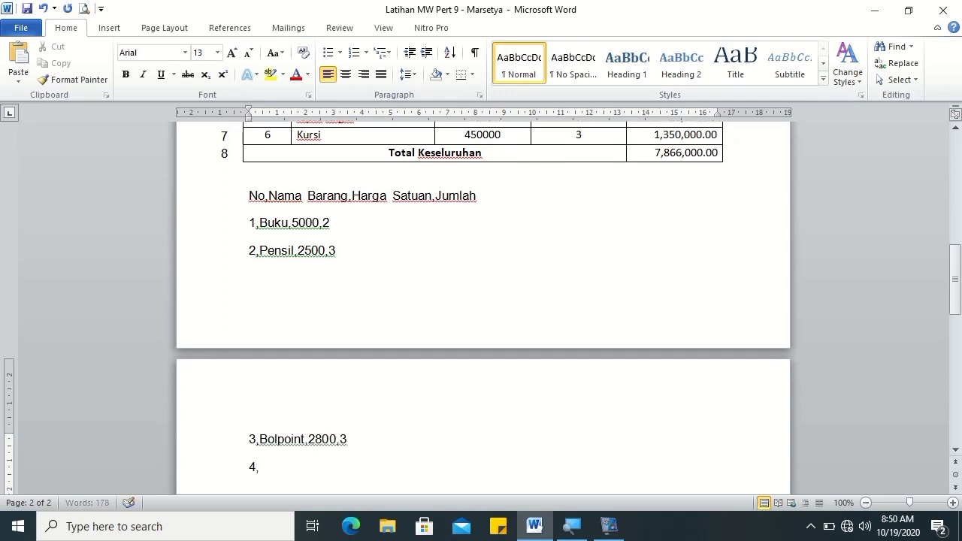
text(Penghapus,)
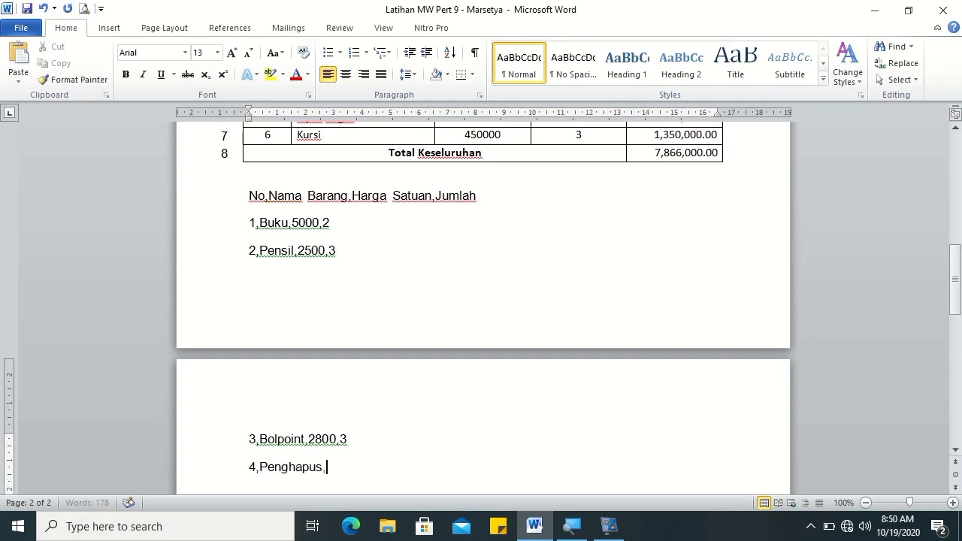
text(2500,4)
key(Return)
Add the comma-separated lines "5,Penggaris,2600,3" and "6,Lem Kertas,2700,5" to the end of the list
text(5)
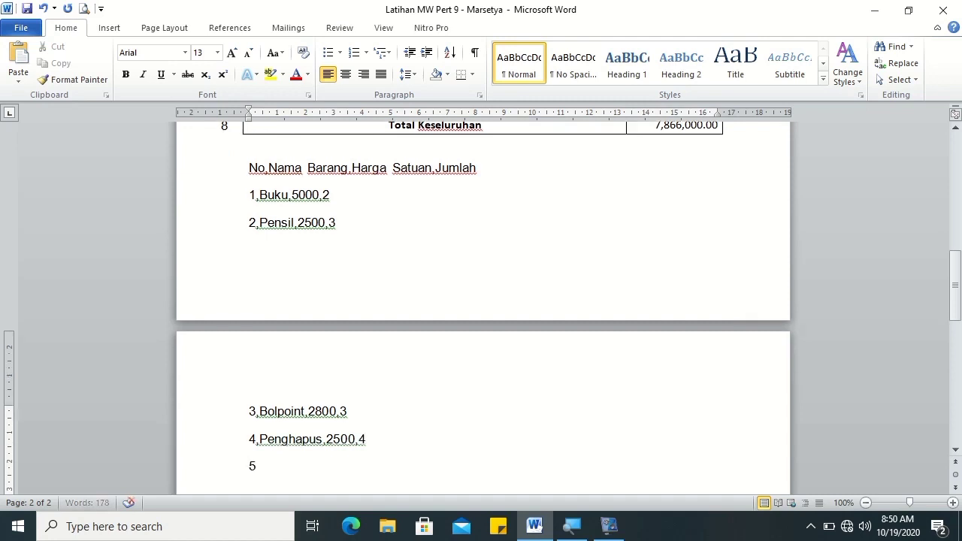
text(,Penggari)
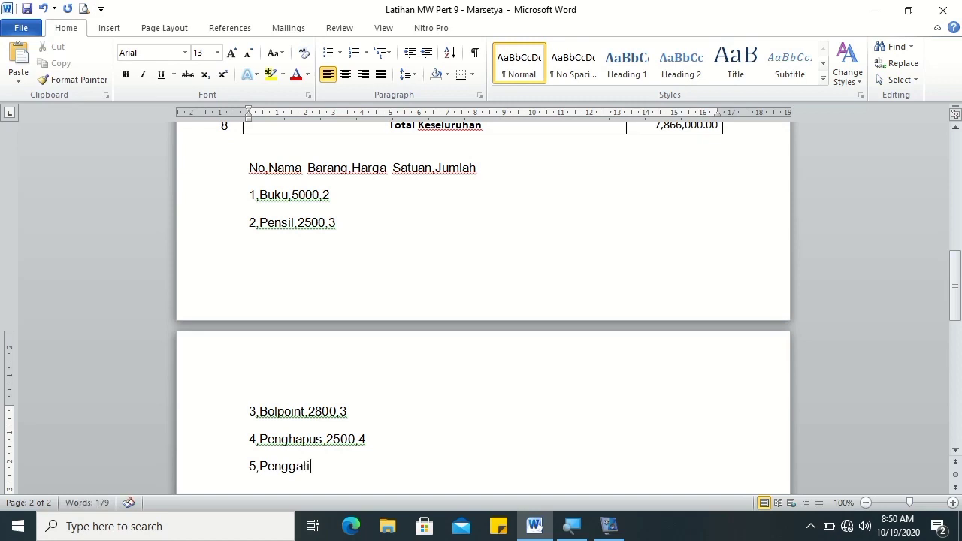
text(s,2600,3)
key(Return)
text(6,)
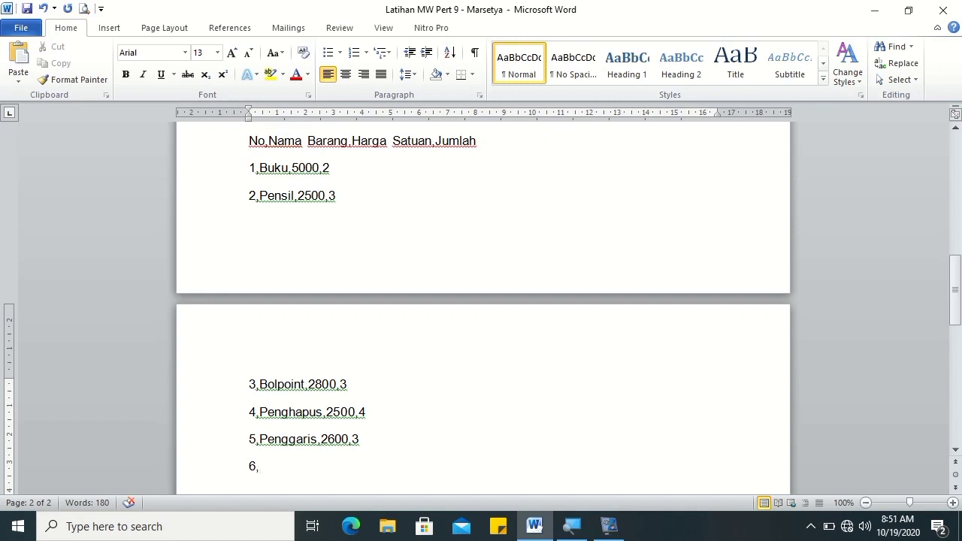
text(P)
key(BackSpace)
text(Lem Kerta)
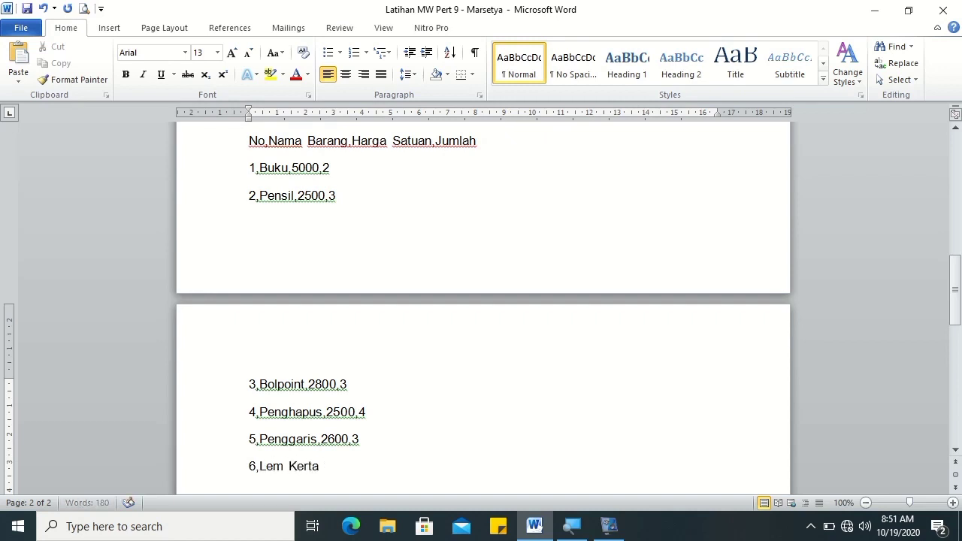
text(s,2700,5)
Make the list's header line "No,Nama Barang,Harga Satuan,Jumlah" bold
drag(248, 143, 479, 143)
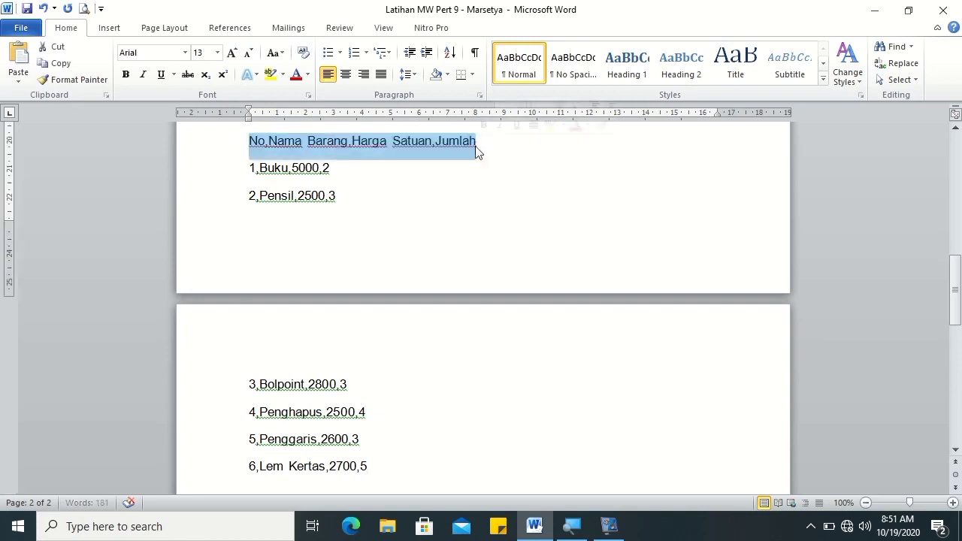
key(ctrl+b)
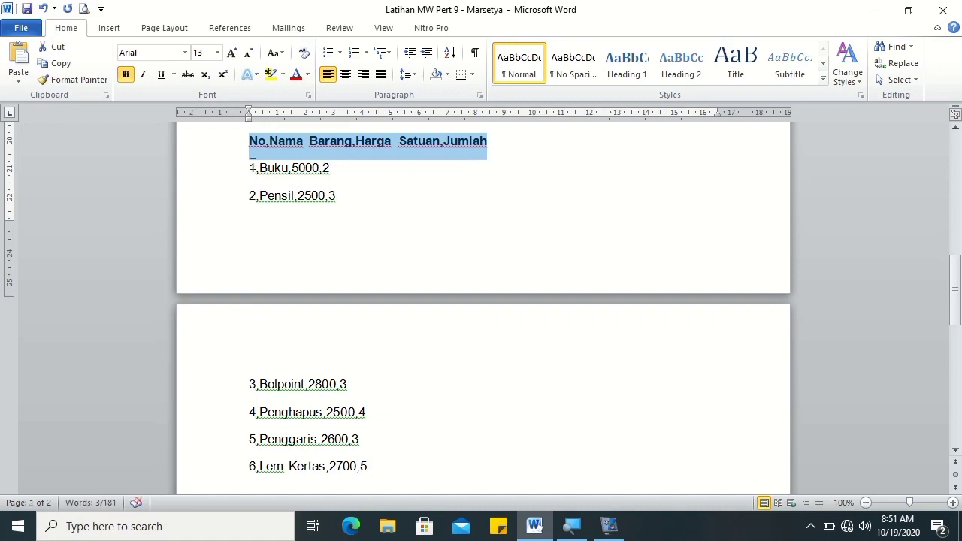
click(248, 143)
Convert the comma-separated item list, including its header line, to a four-column table with automatic fixed column width, separating text at commas
drag(249, 145, 368, 467)
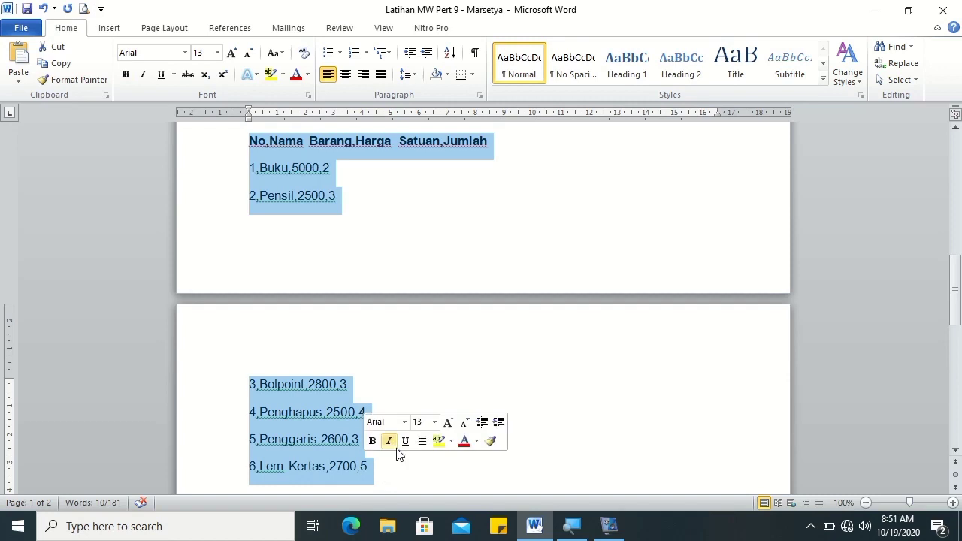
key(shift+Left)
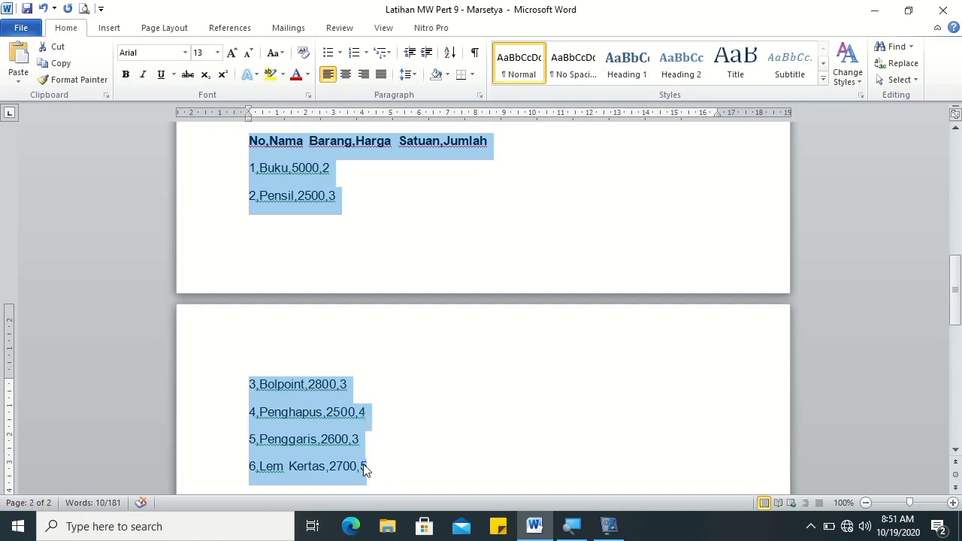
click(108, 30)
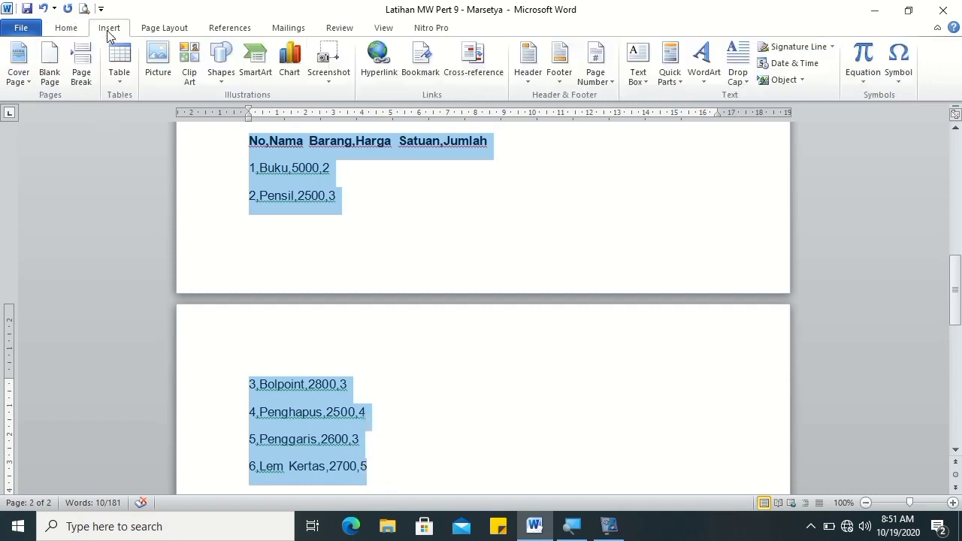
click(117, 81)
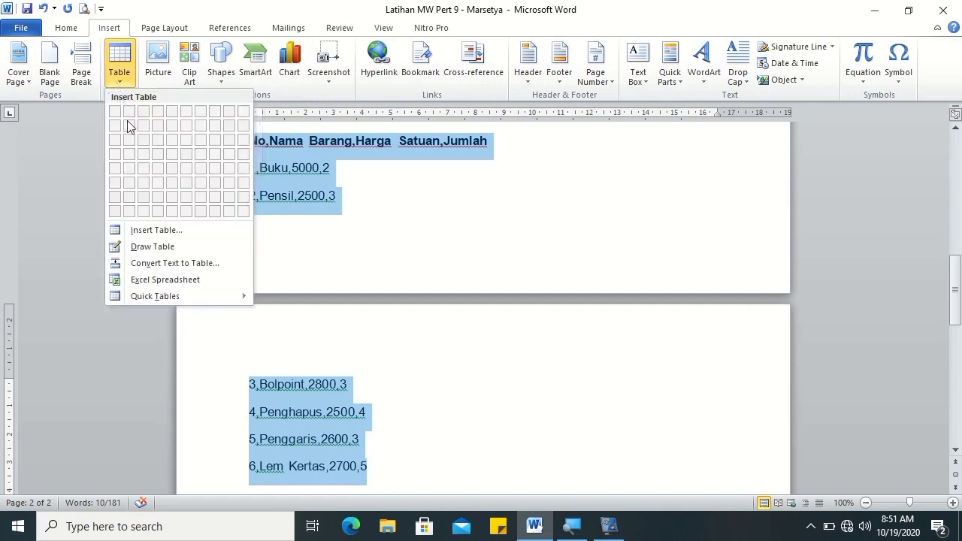
click(165, 267)
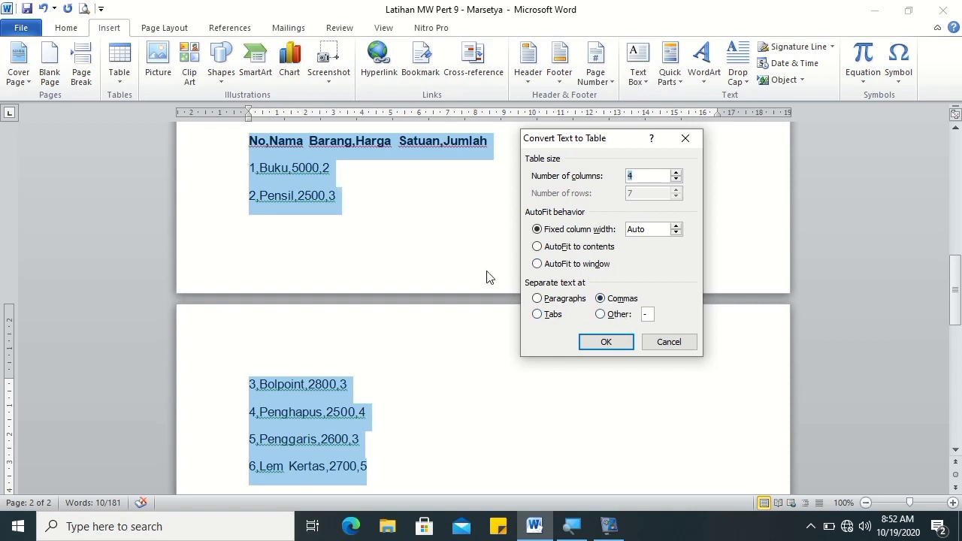
click(615, 345)
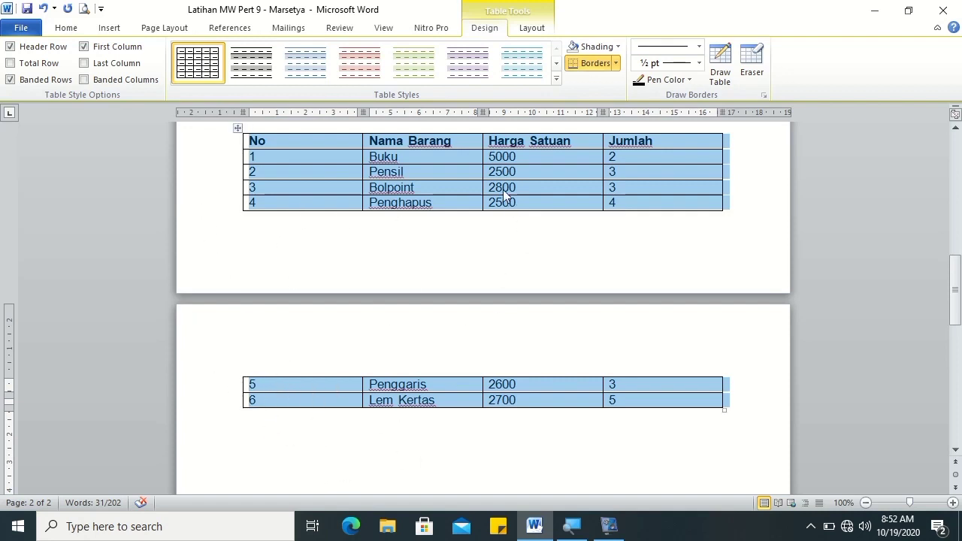
Set the item table's header row to repeat on every page
click(530, 27)
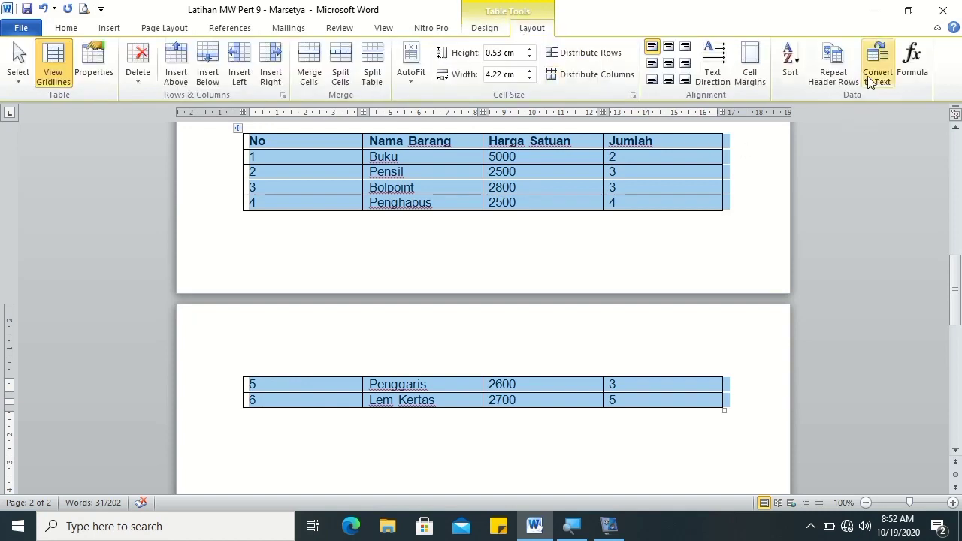
click(845, 77)
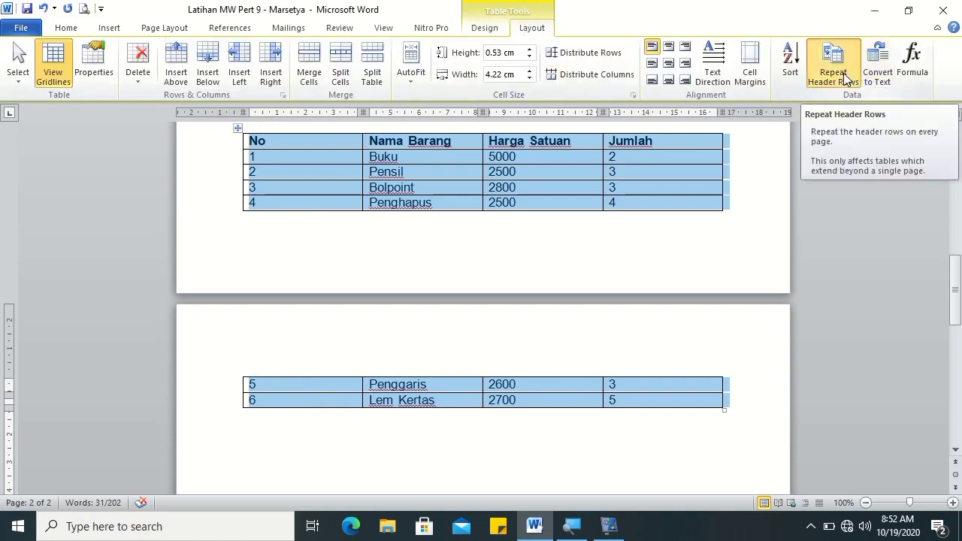
click(554, 200)
click(279, 137)
click(822, 68)
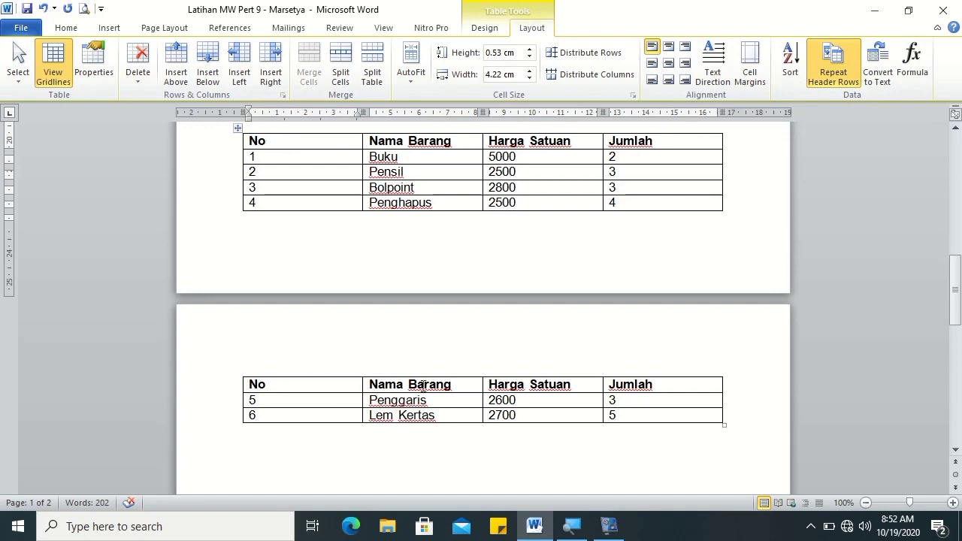
Try header-row repetition with the whole table selected, and reapply it from the header row only
click(833, 69)
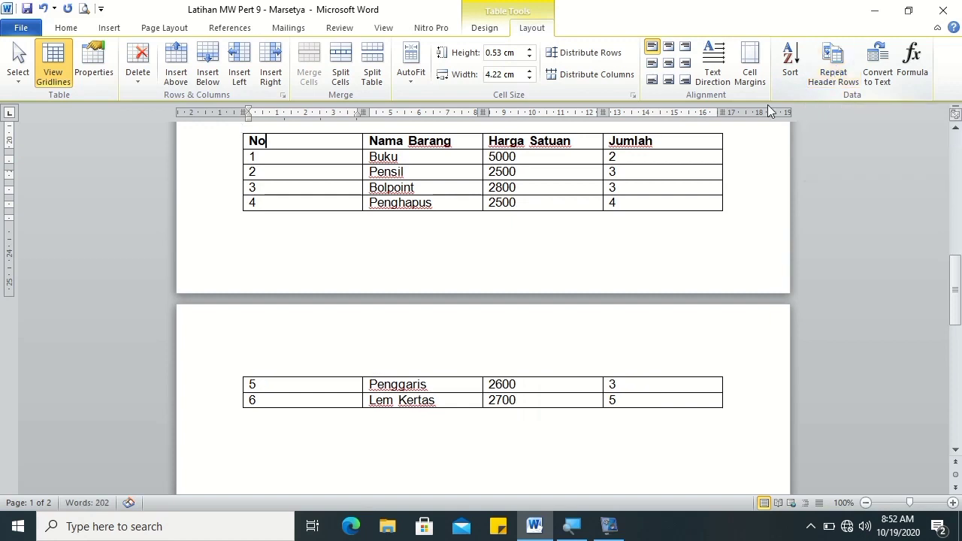
click(237, 128)
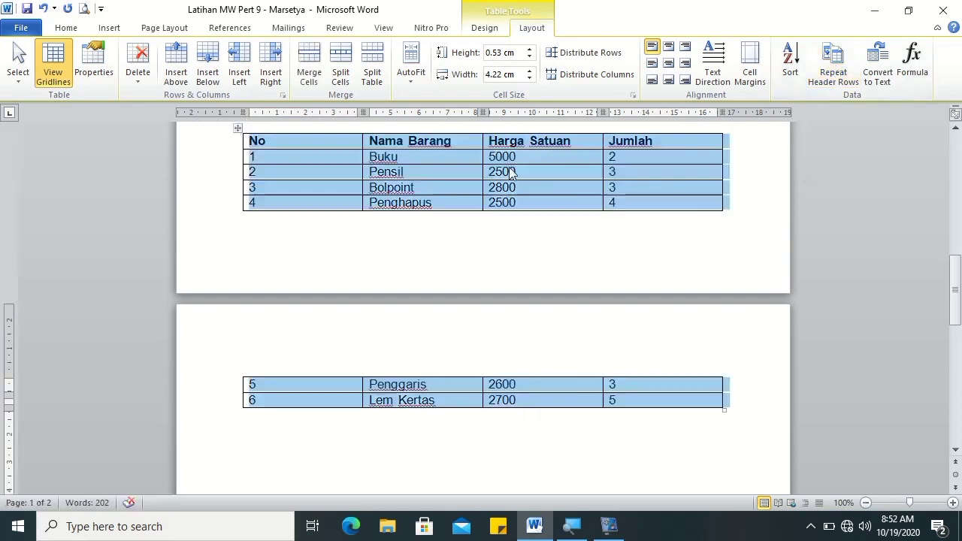
click(833, 69)
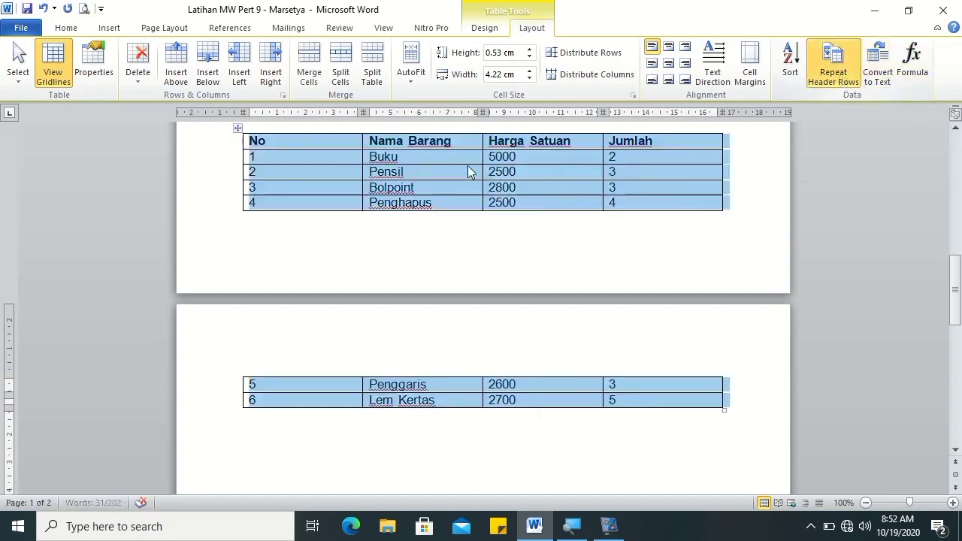
click(301, 143)
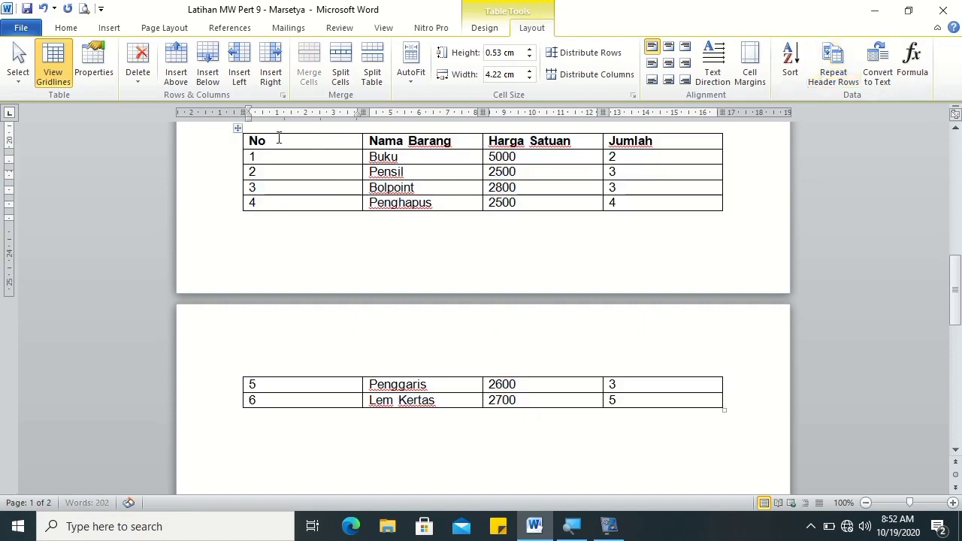
click(833, 68)
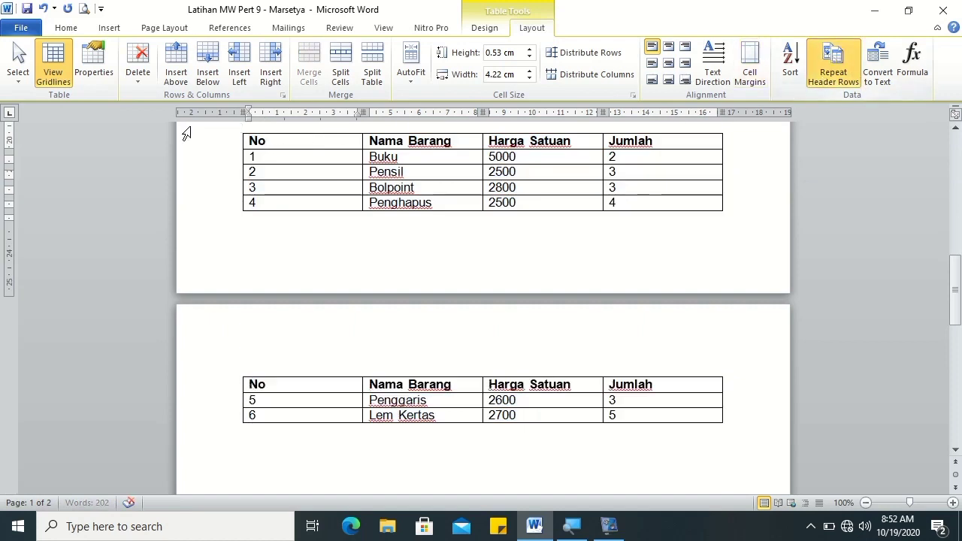
Convert the whole item table to text separated with tabs
click(237, 128)
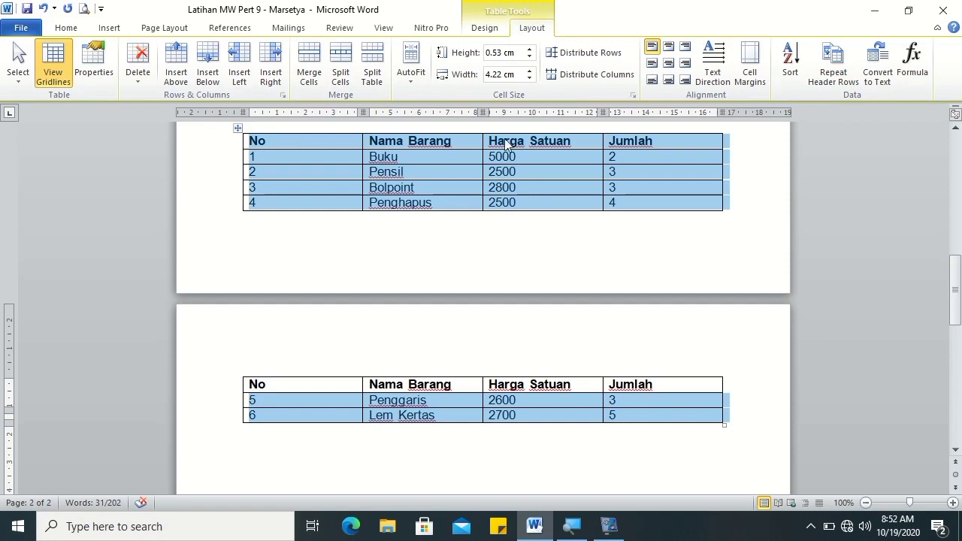
click(887, 89)
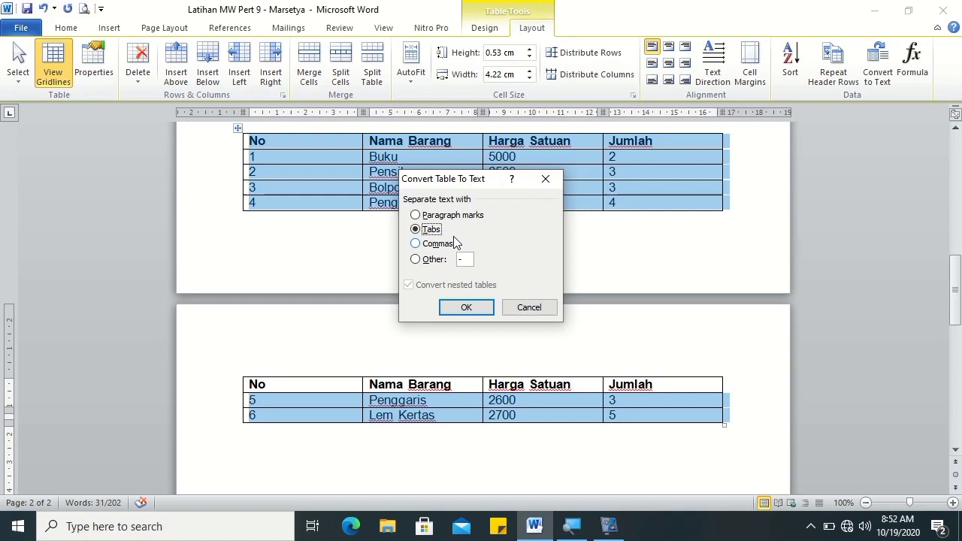
click(467, 309)
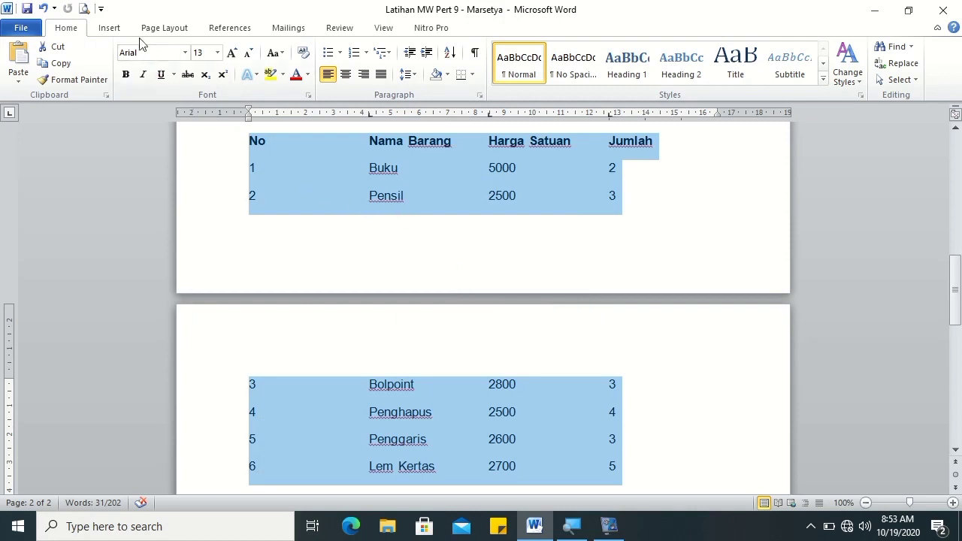
Convert the tab-separated text back to a four-column table with automatic fixed column width, separating text at tabs
click(119, 31)
click(119, 67)
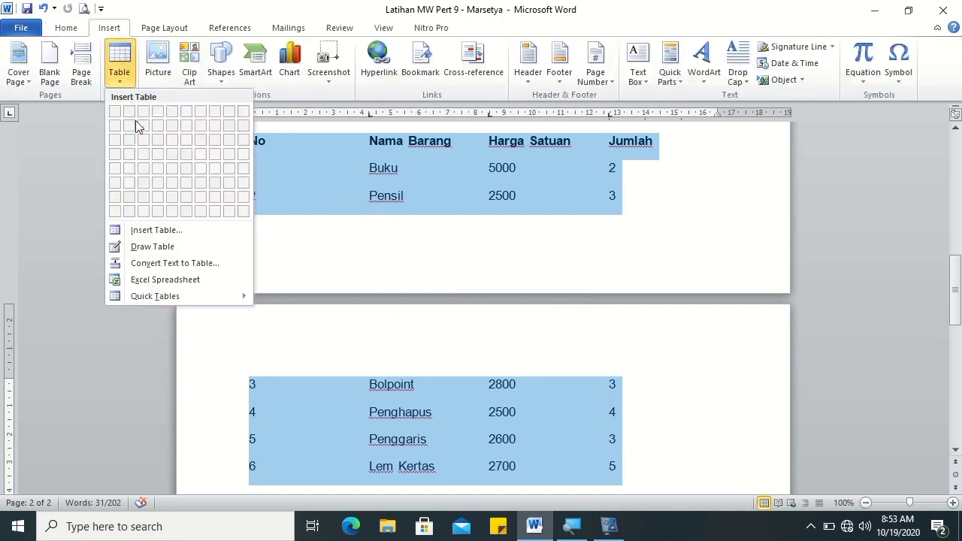
click(169, 265)
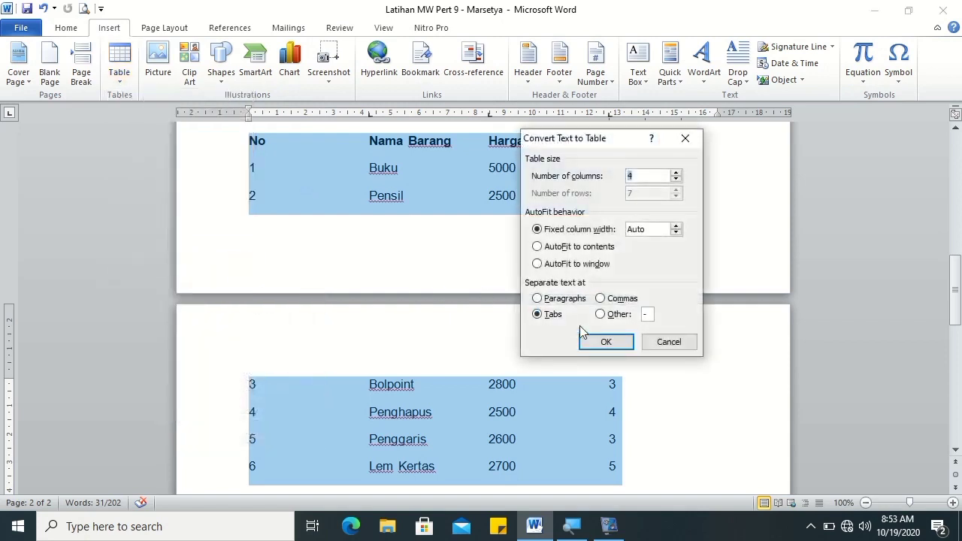
click(608, 346)
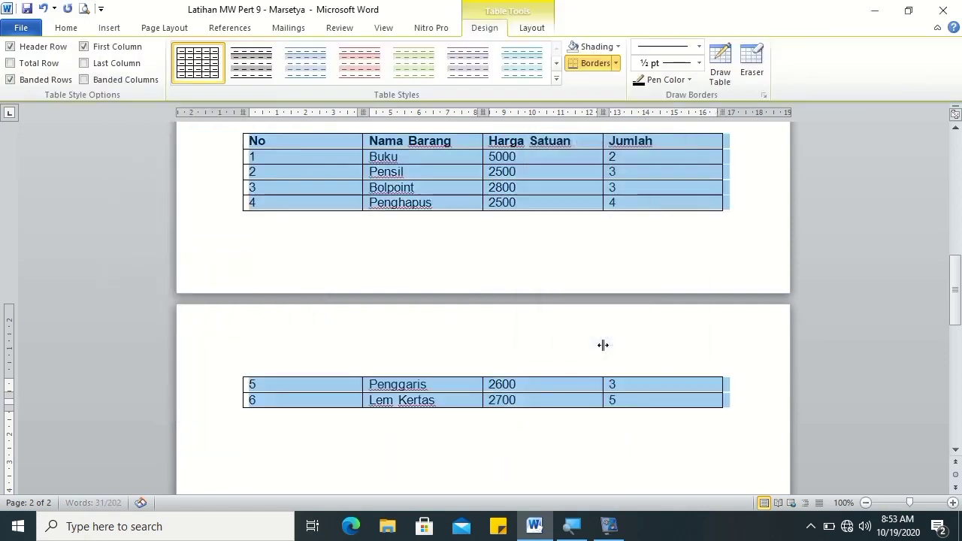